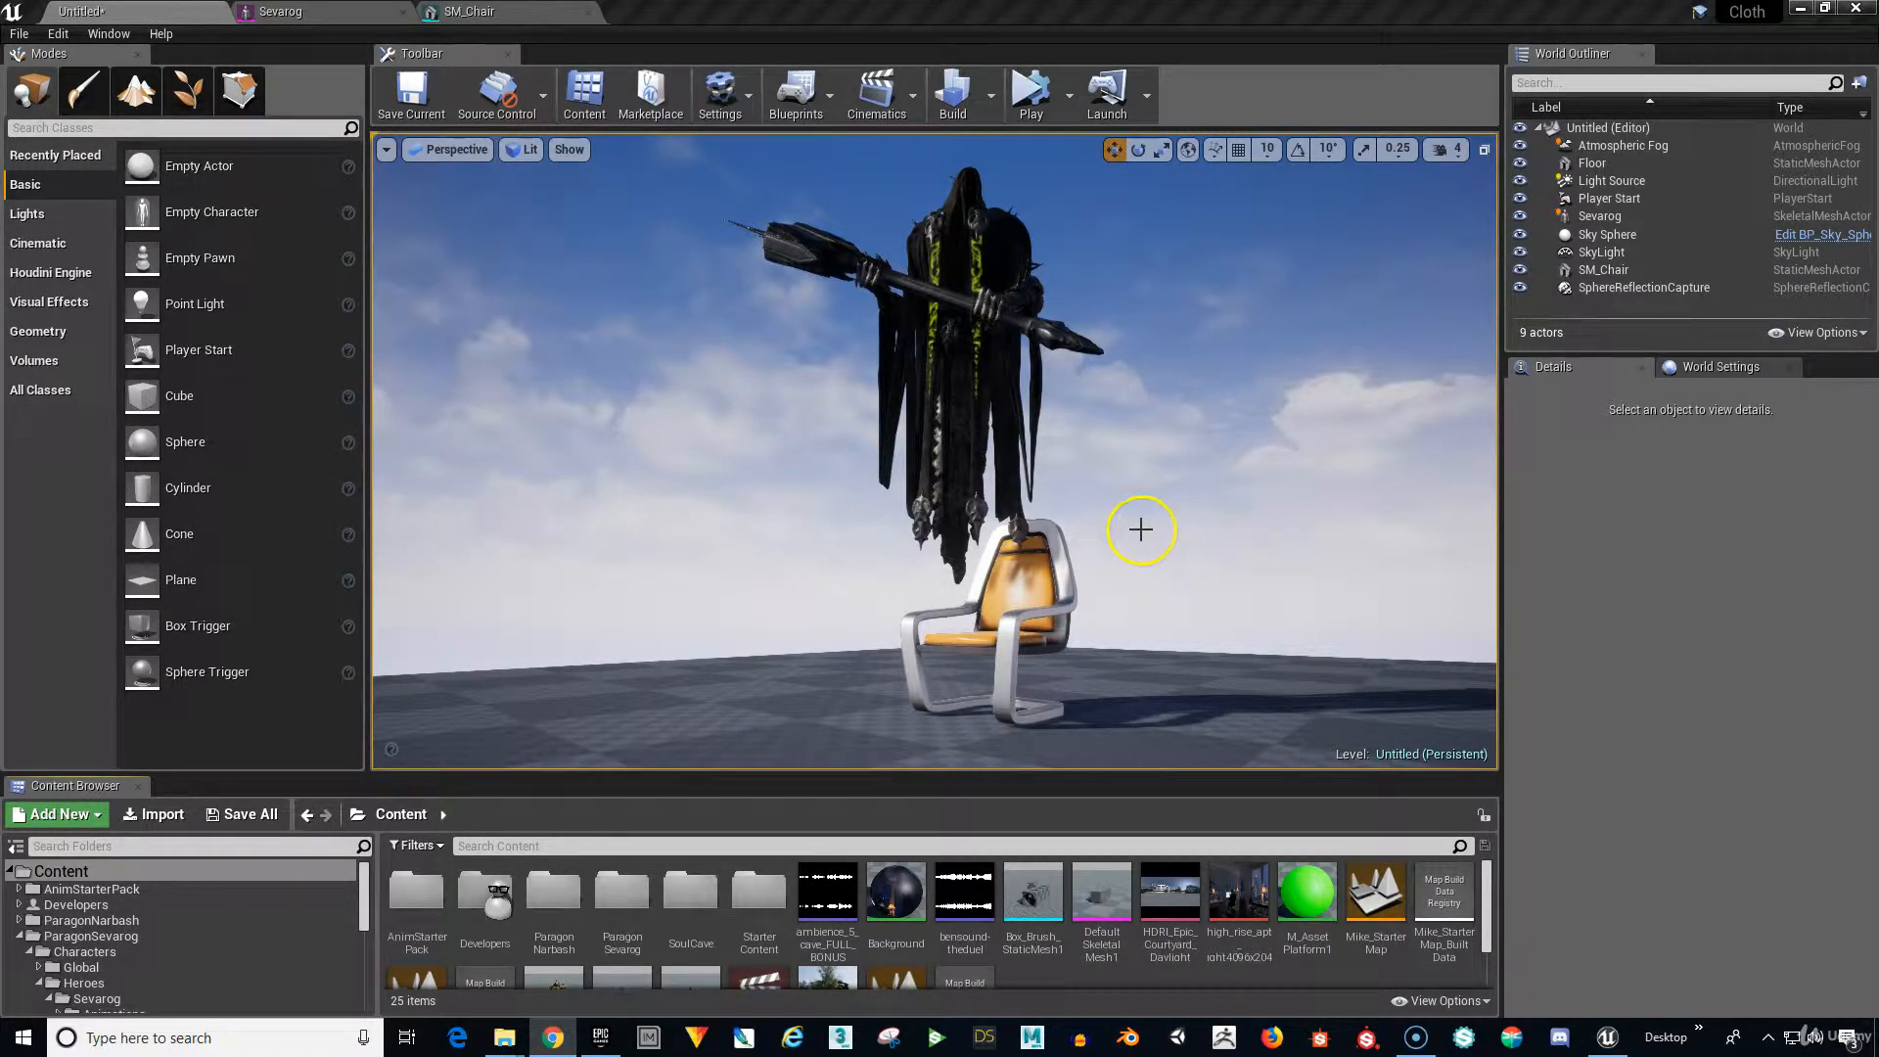
Create a new level sequence named SevarogClothAnim and save it in the Content folder.
click(904, 92)
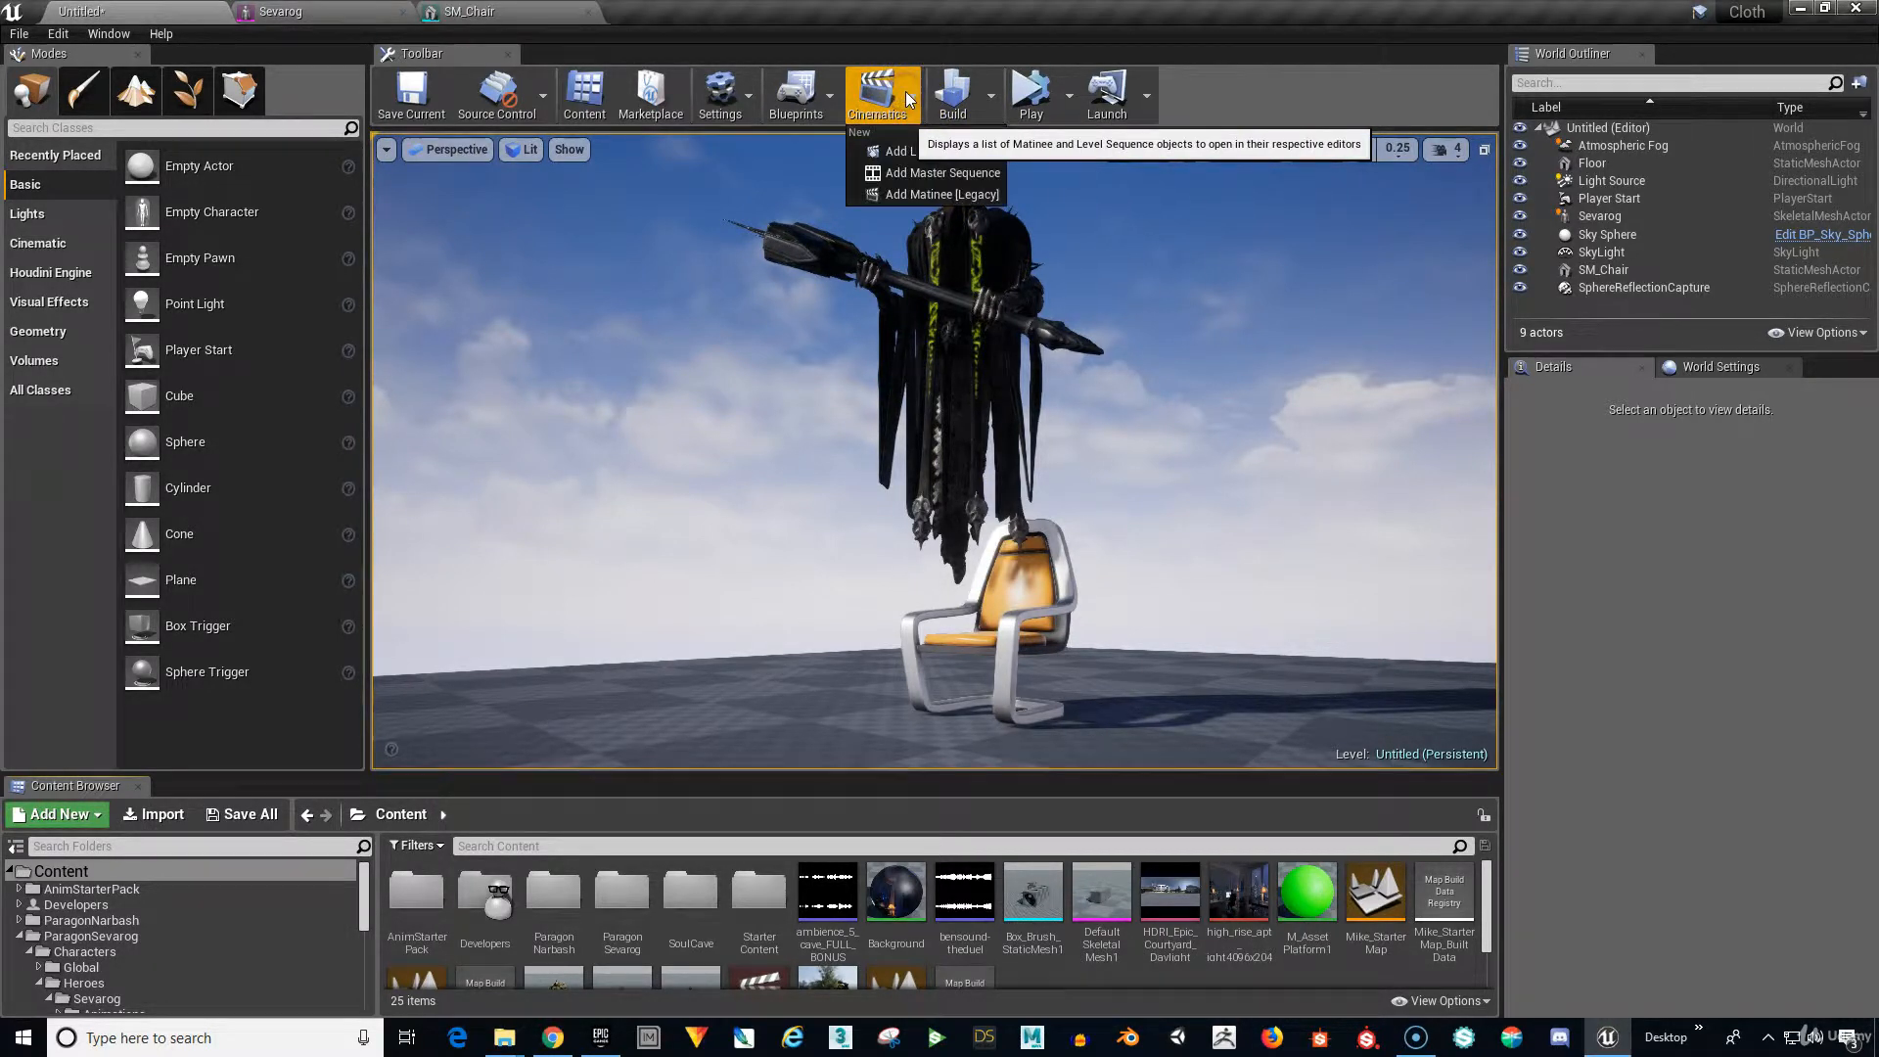
click(912, 153)
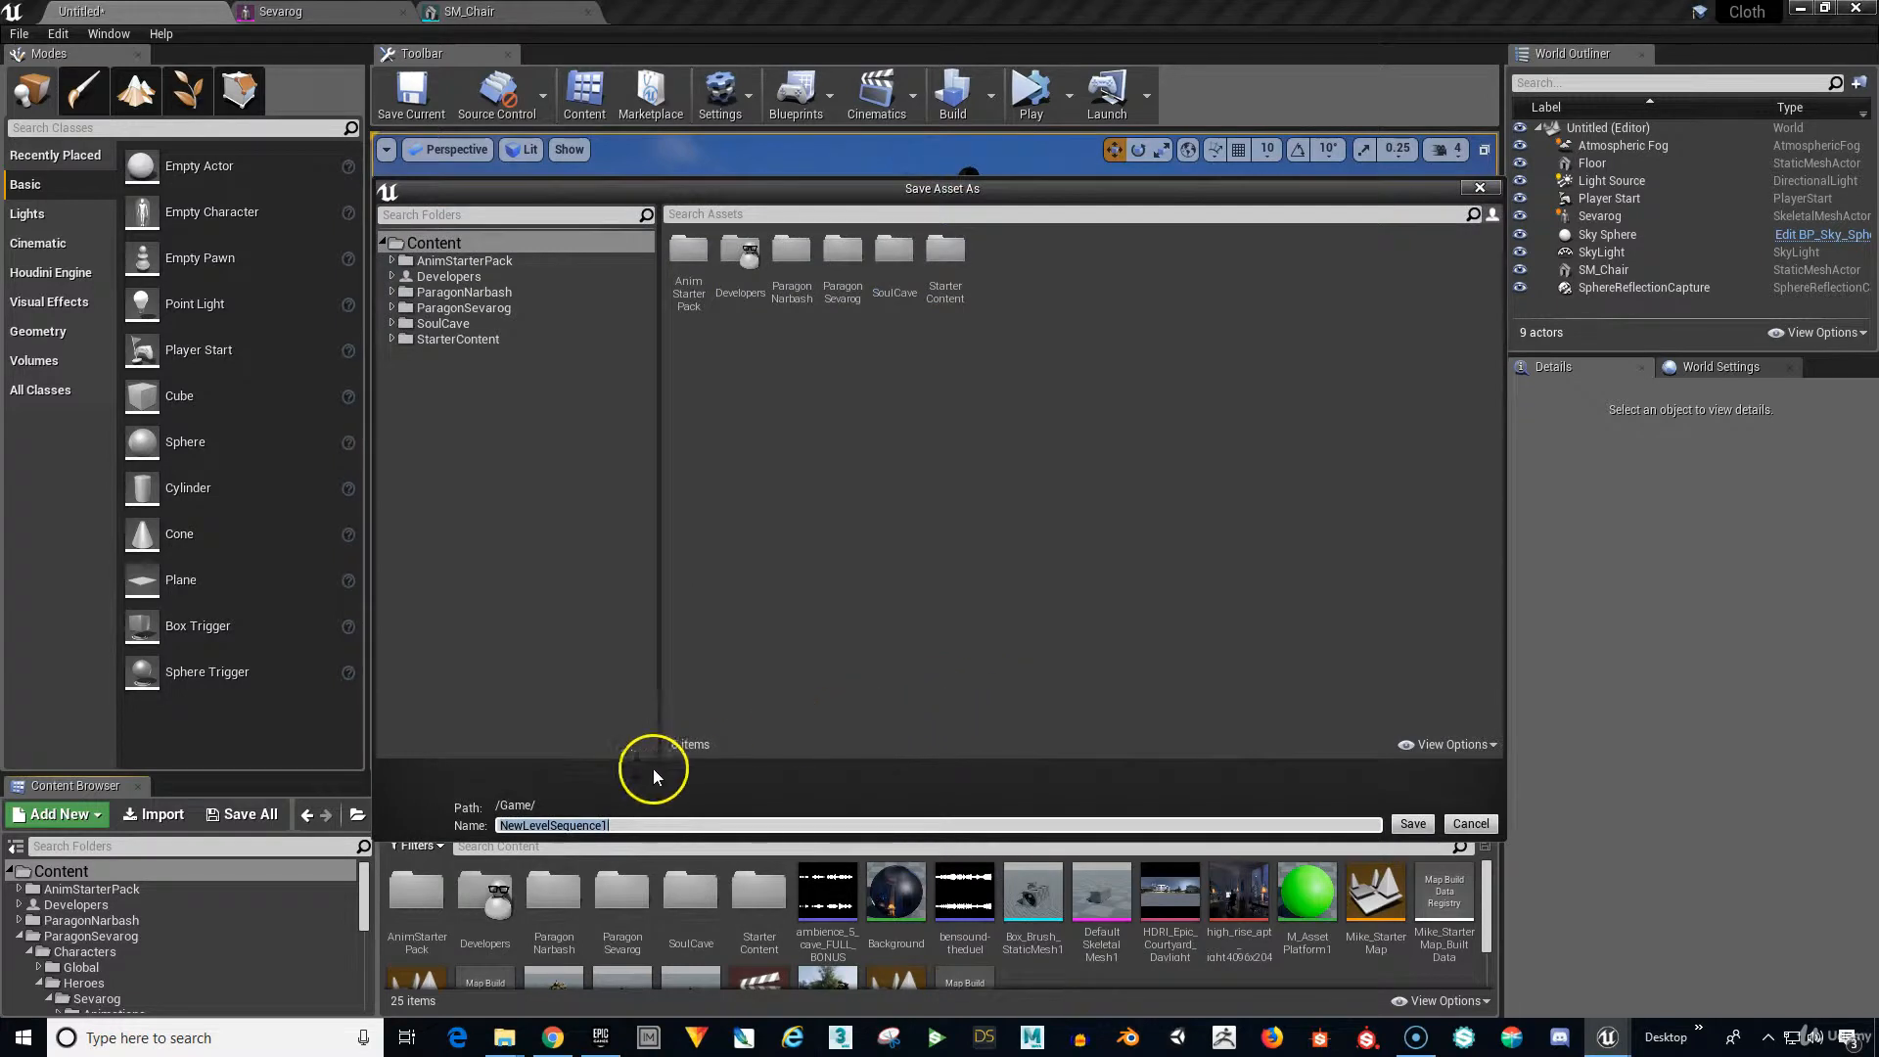
click(474, 247)
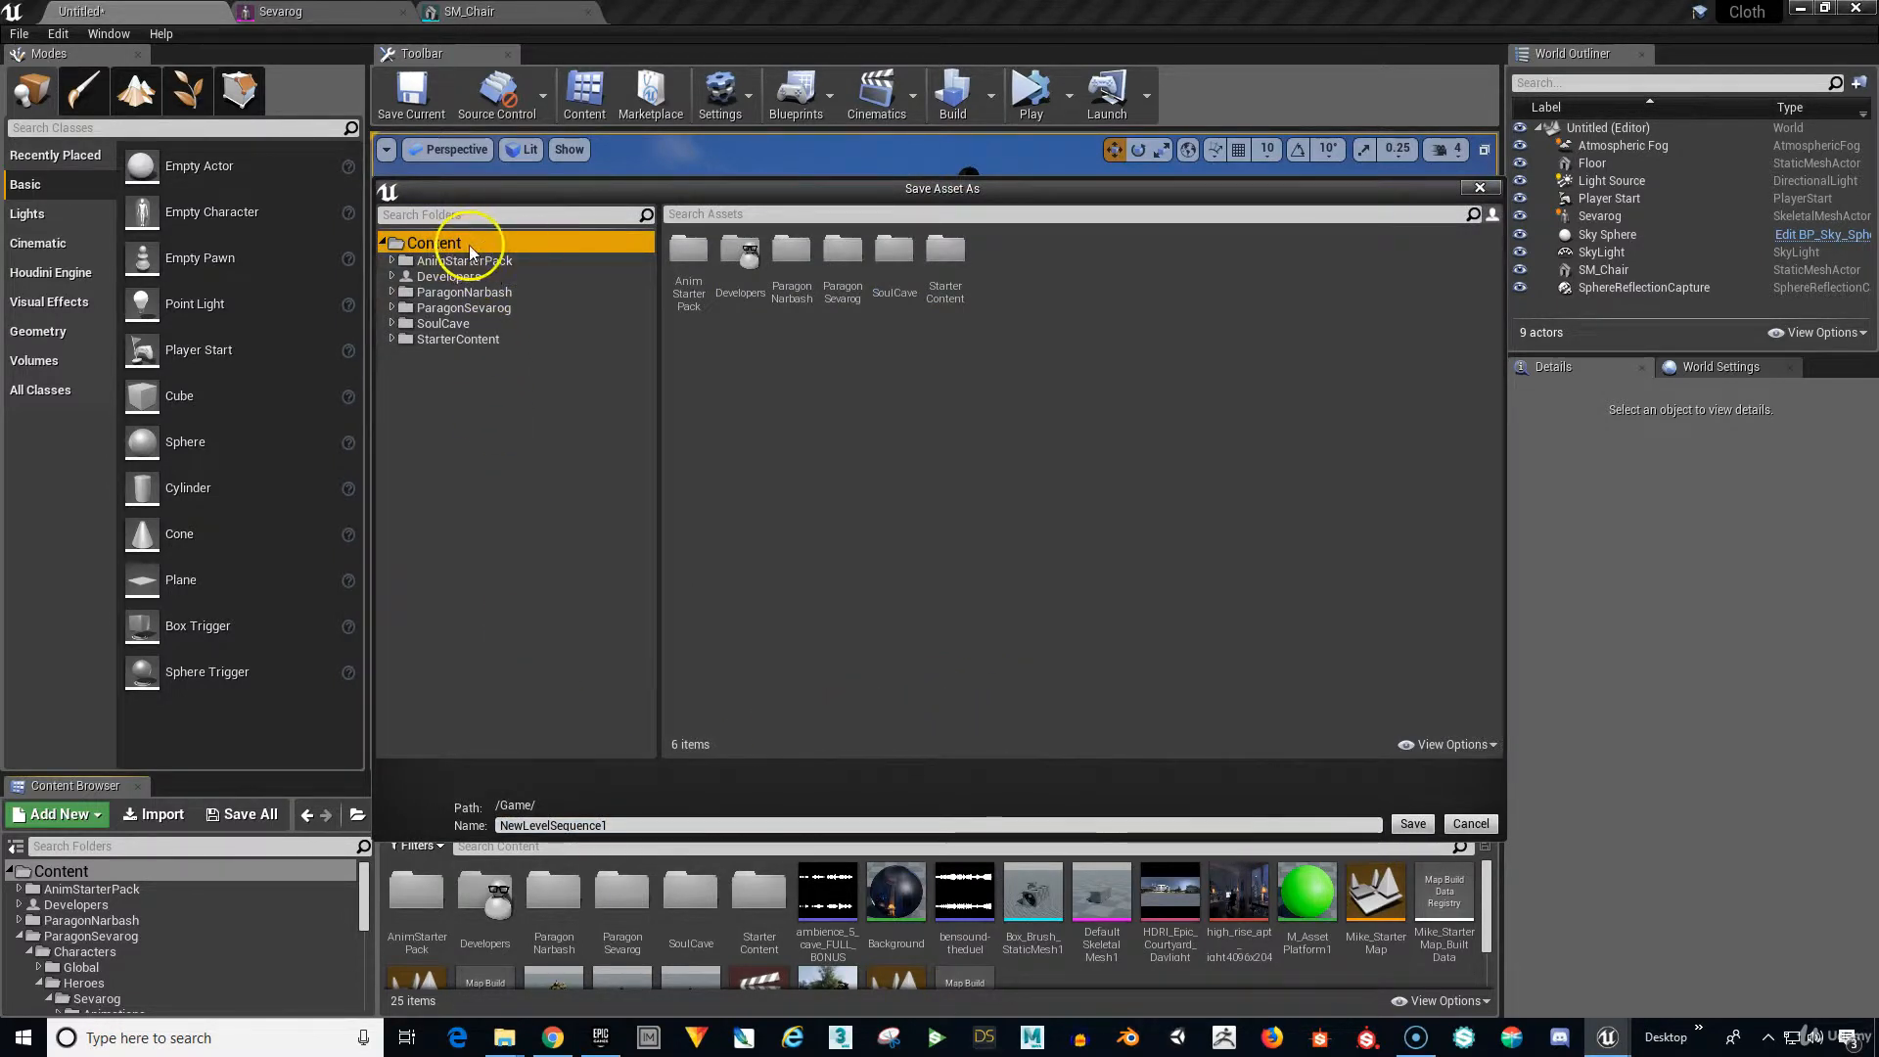
click(624, 825)
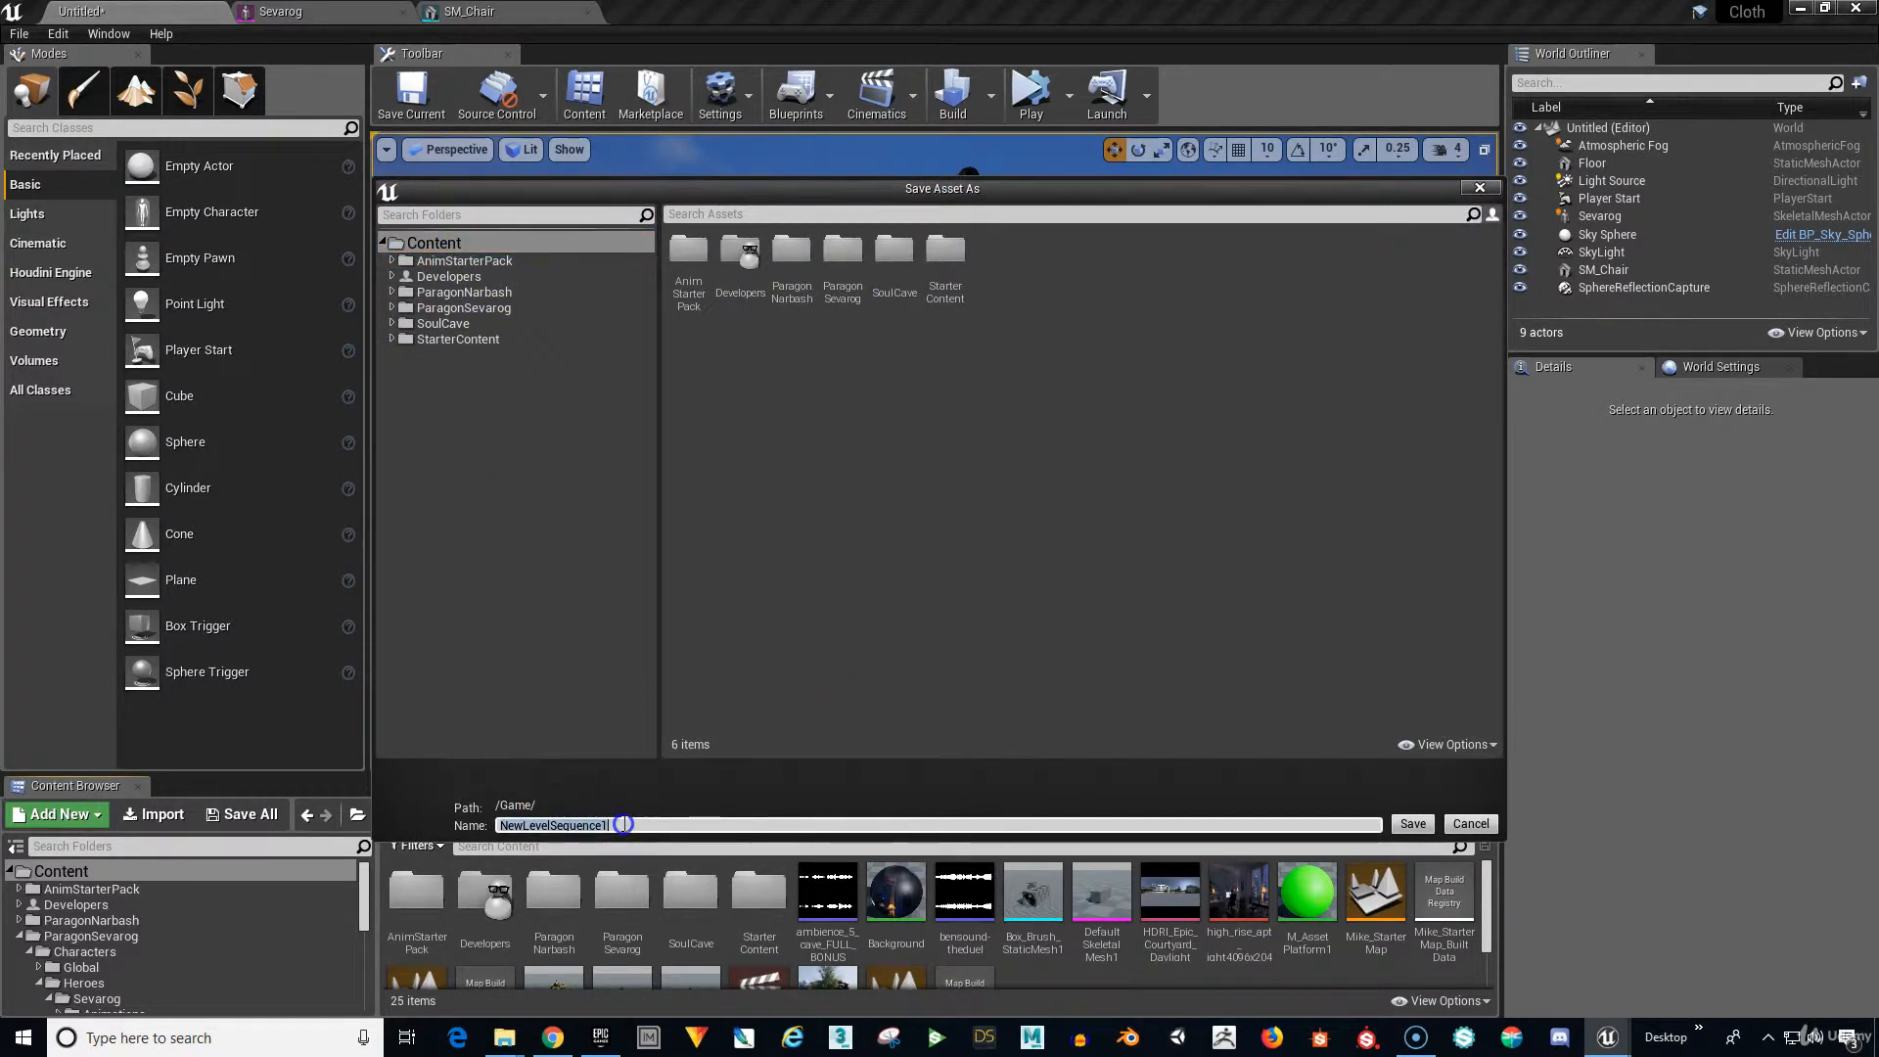
text(S)
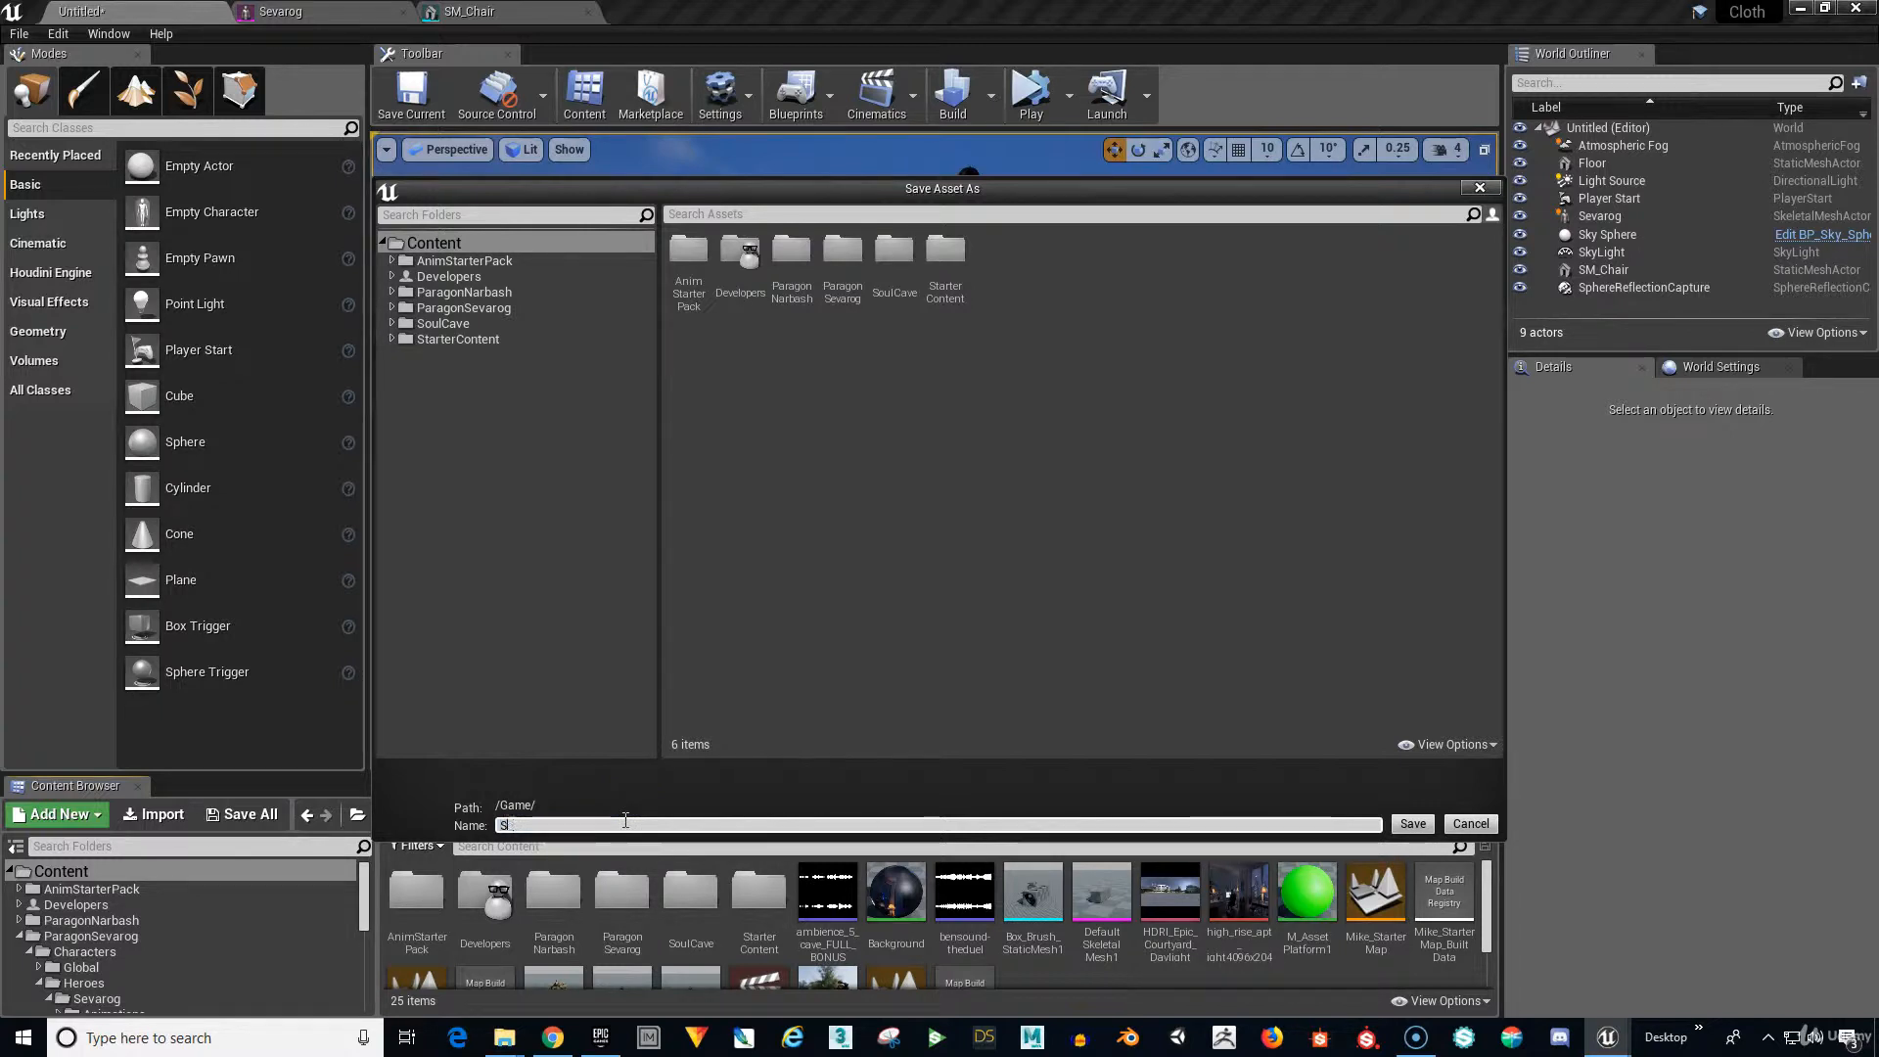
text(evalog)
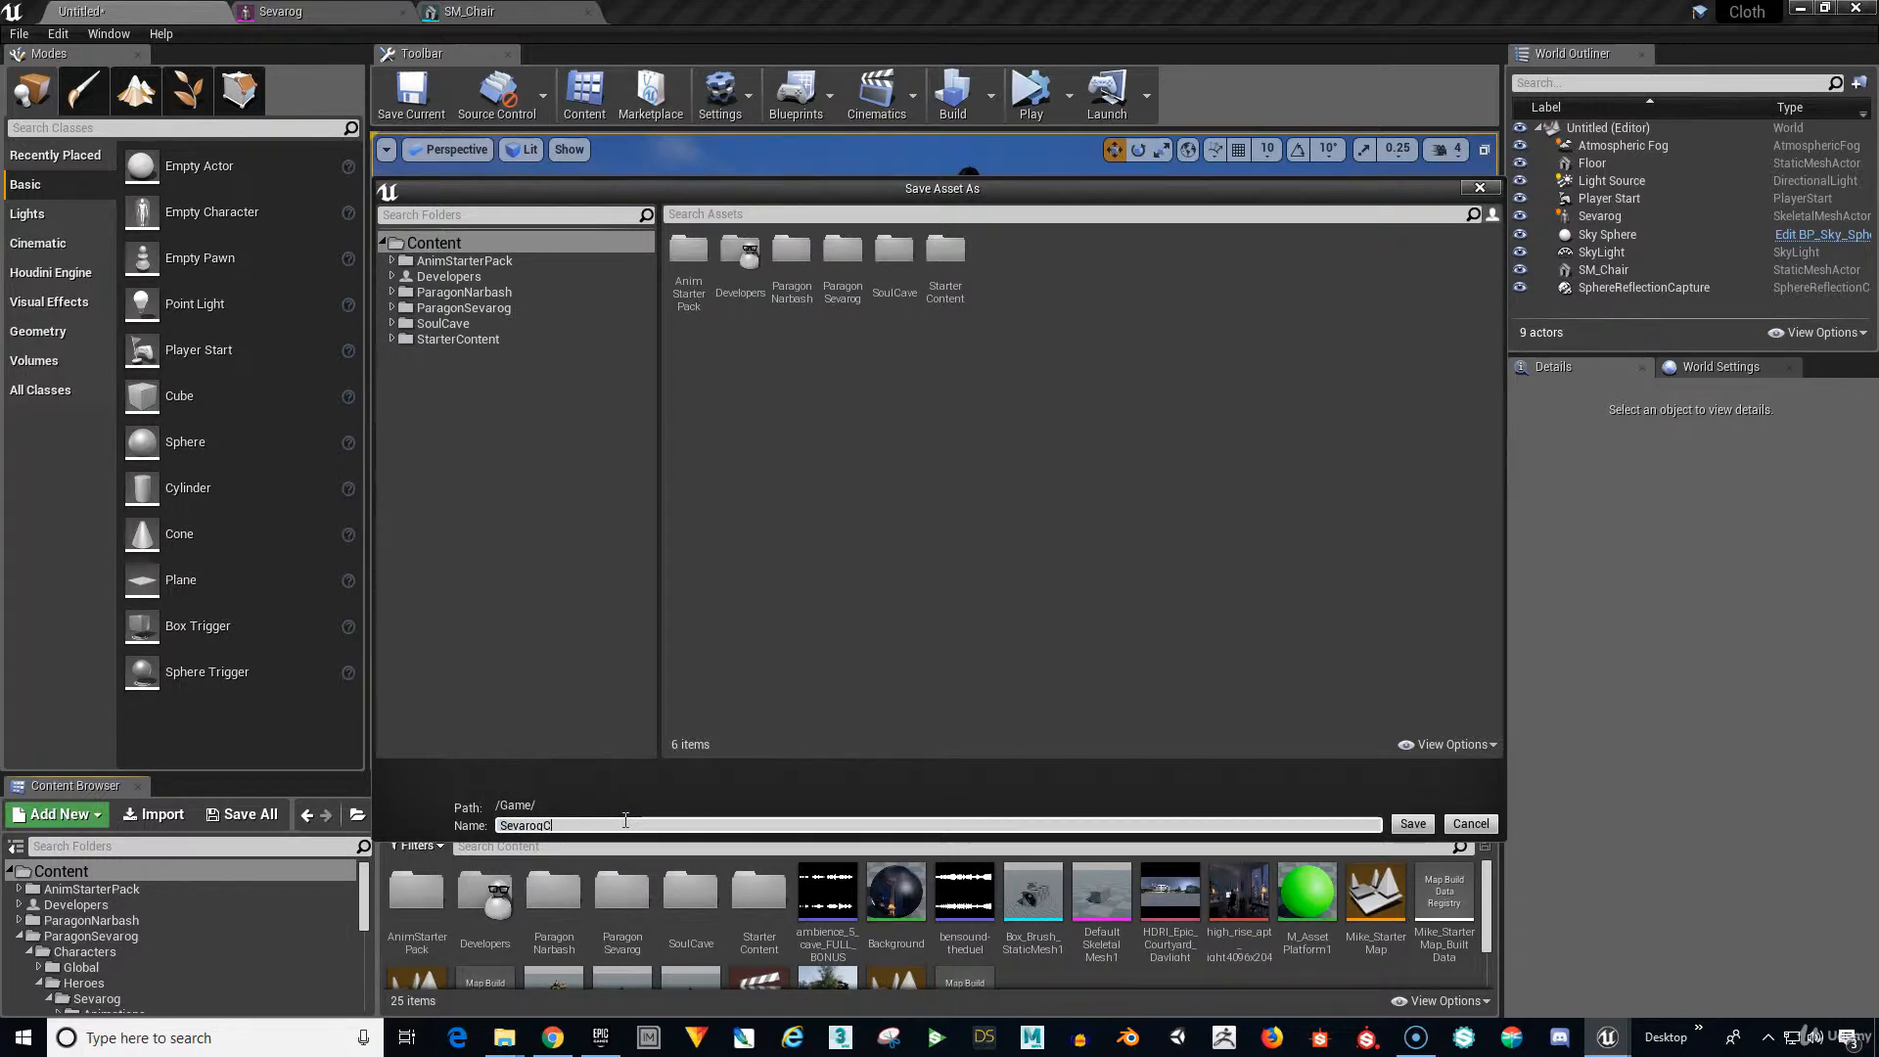
text(ClothAnim)
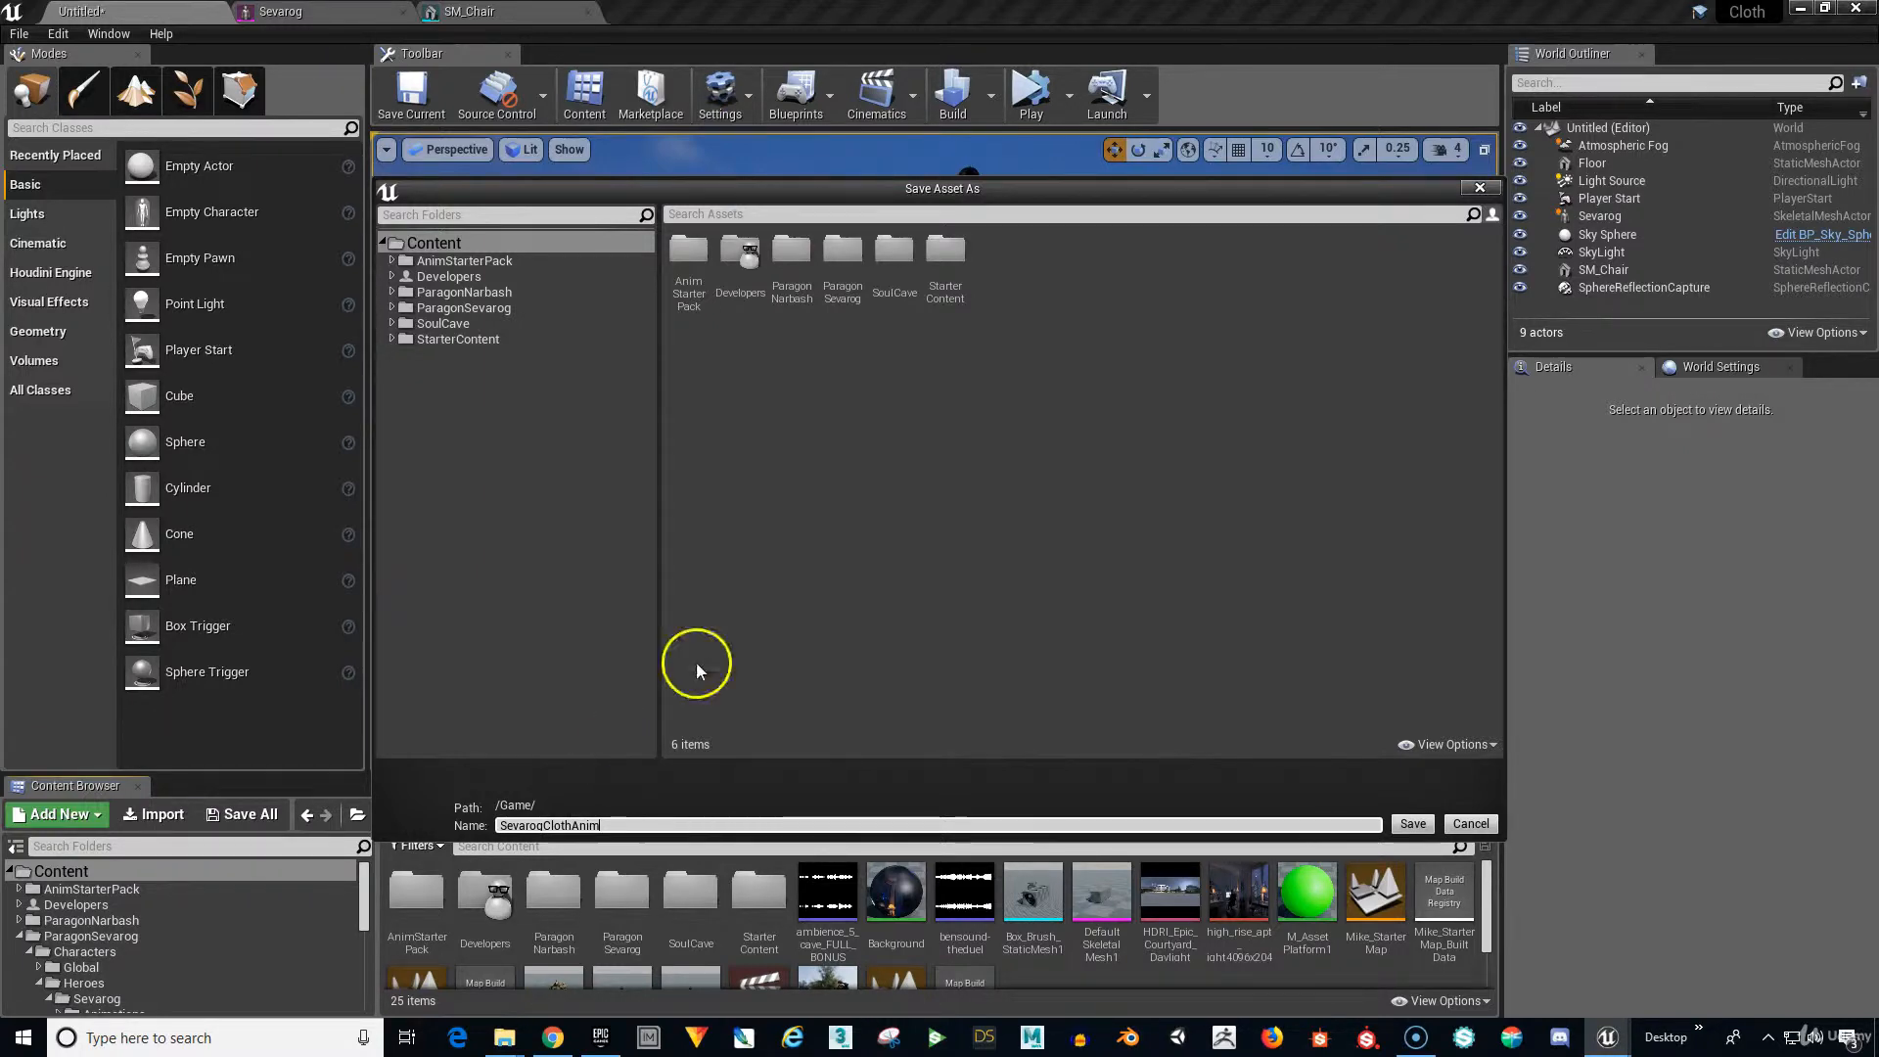
click(1413, 823)
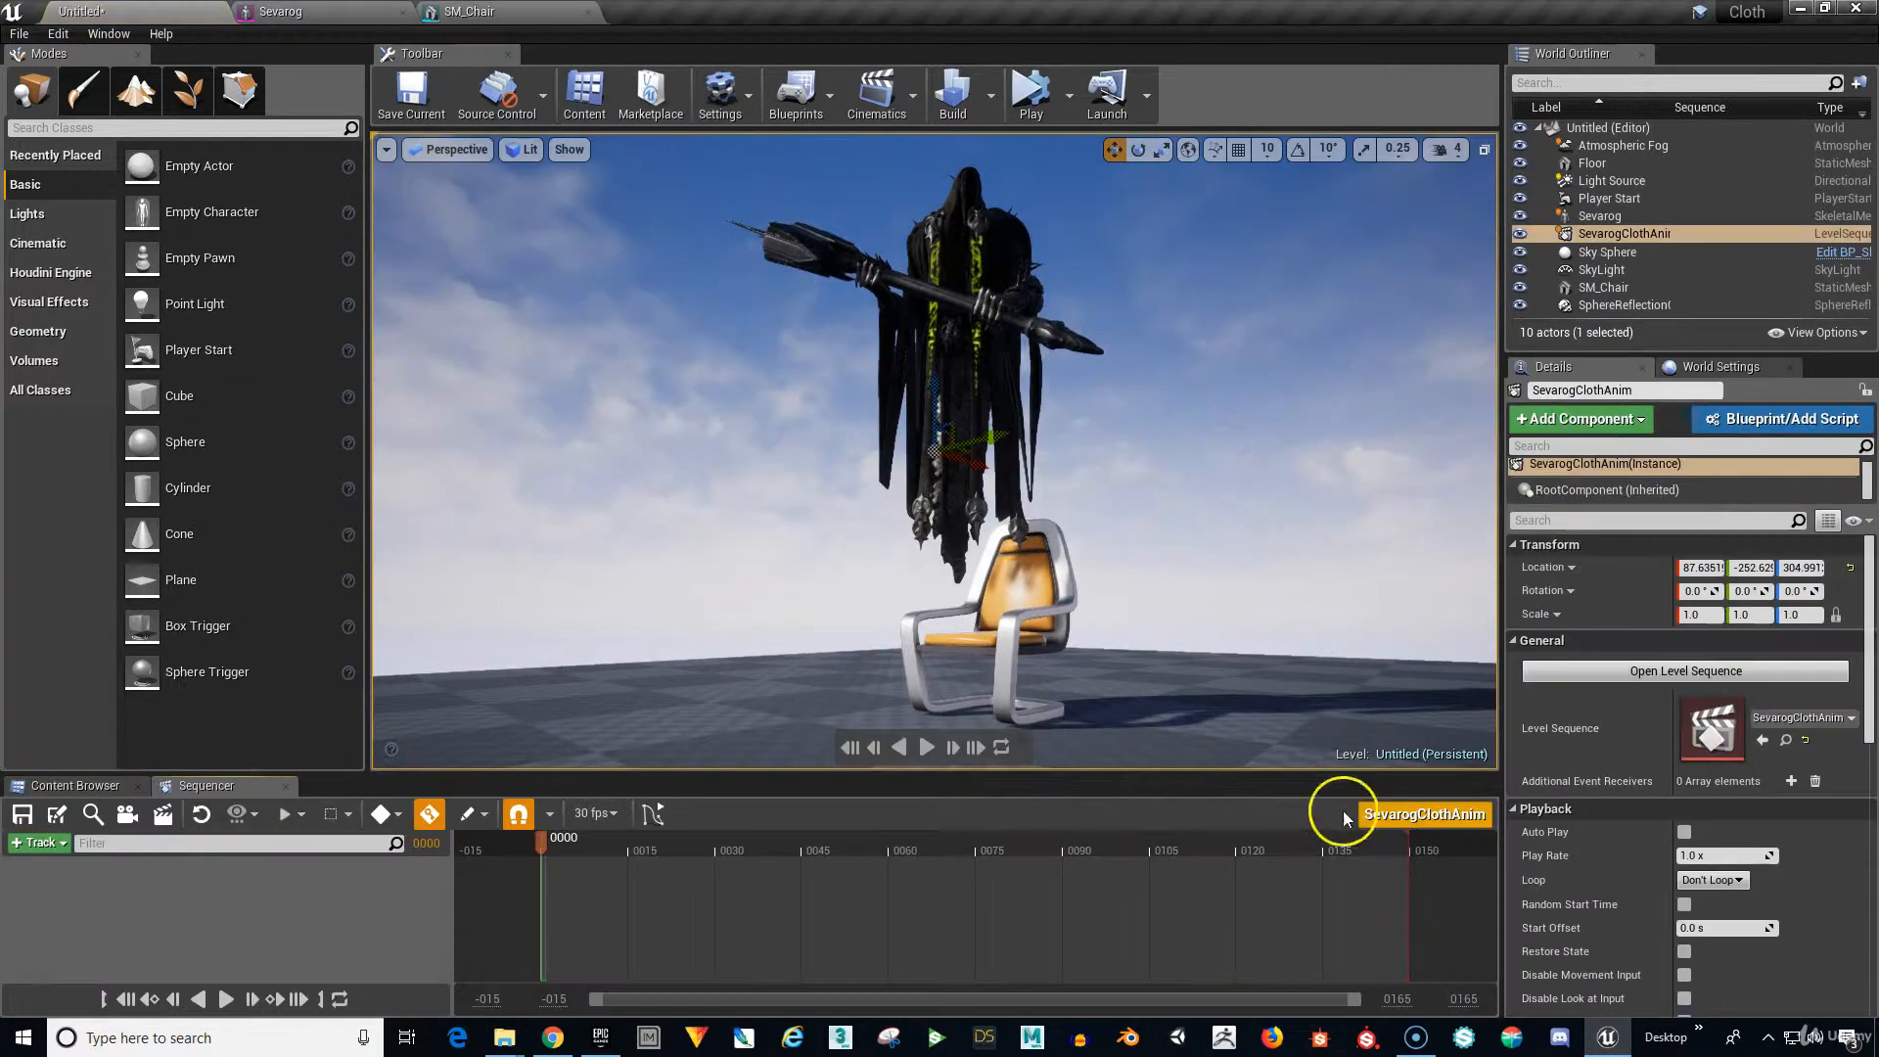
Set the view range end to 500, extend the playback range toward frame 500, and select Sevarog.
click(462, 816)
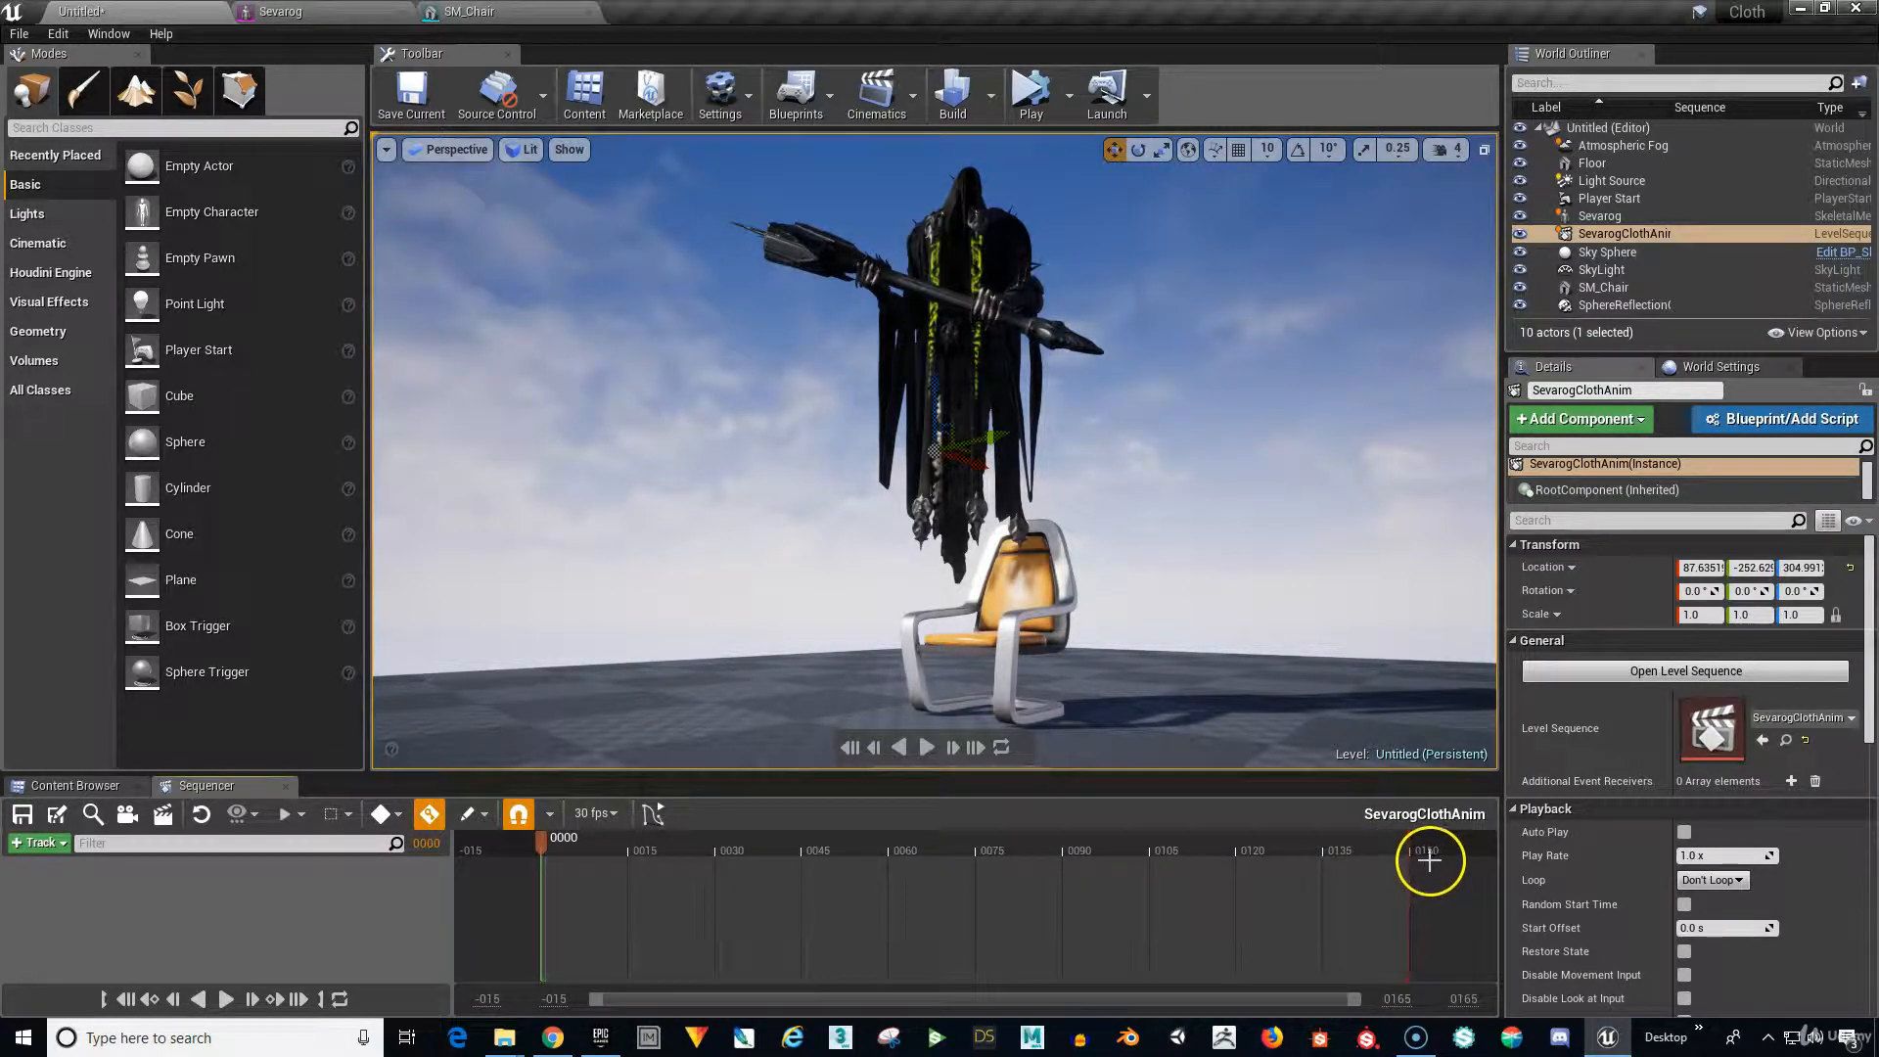
click(1397, 999)
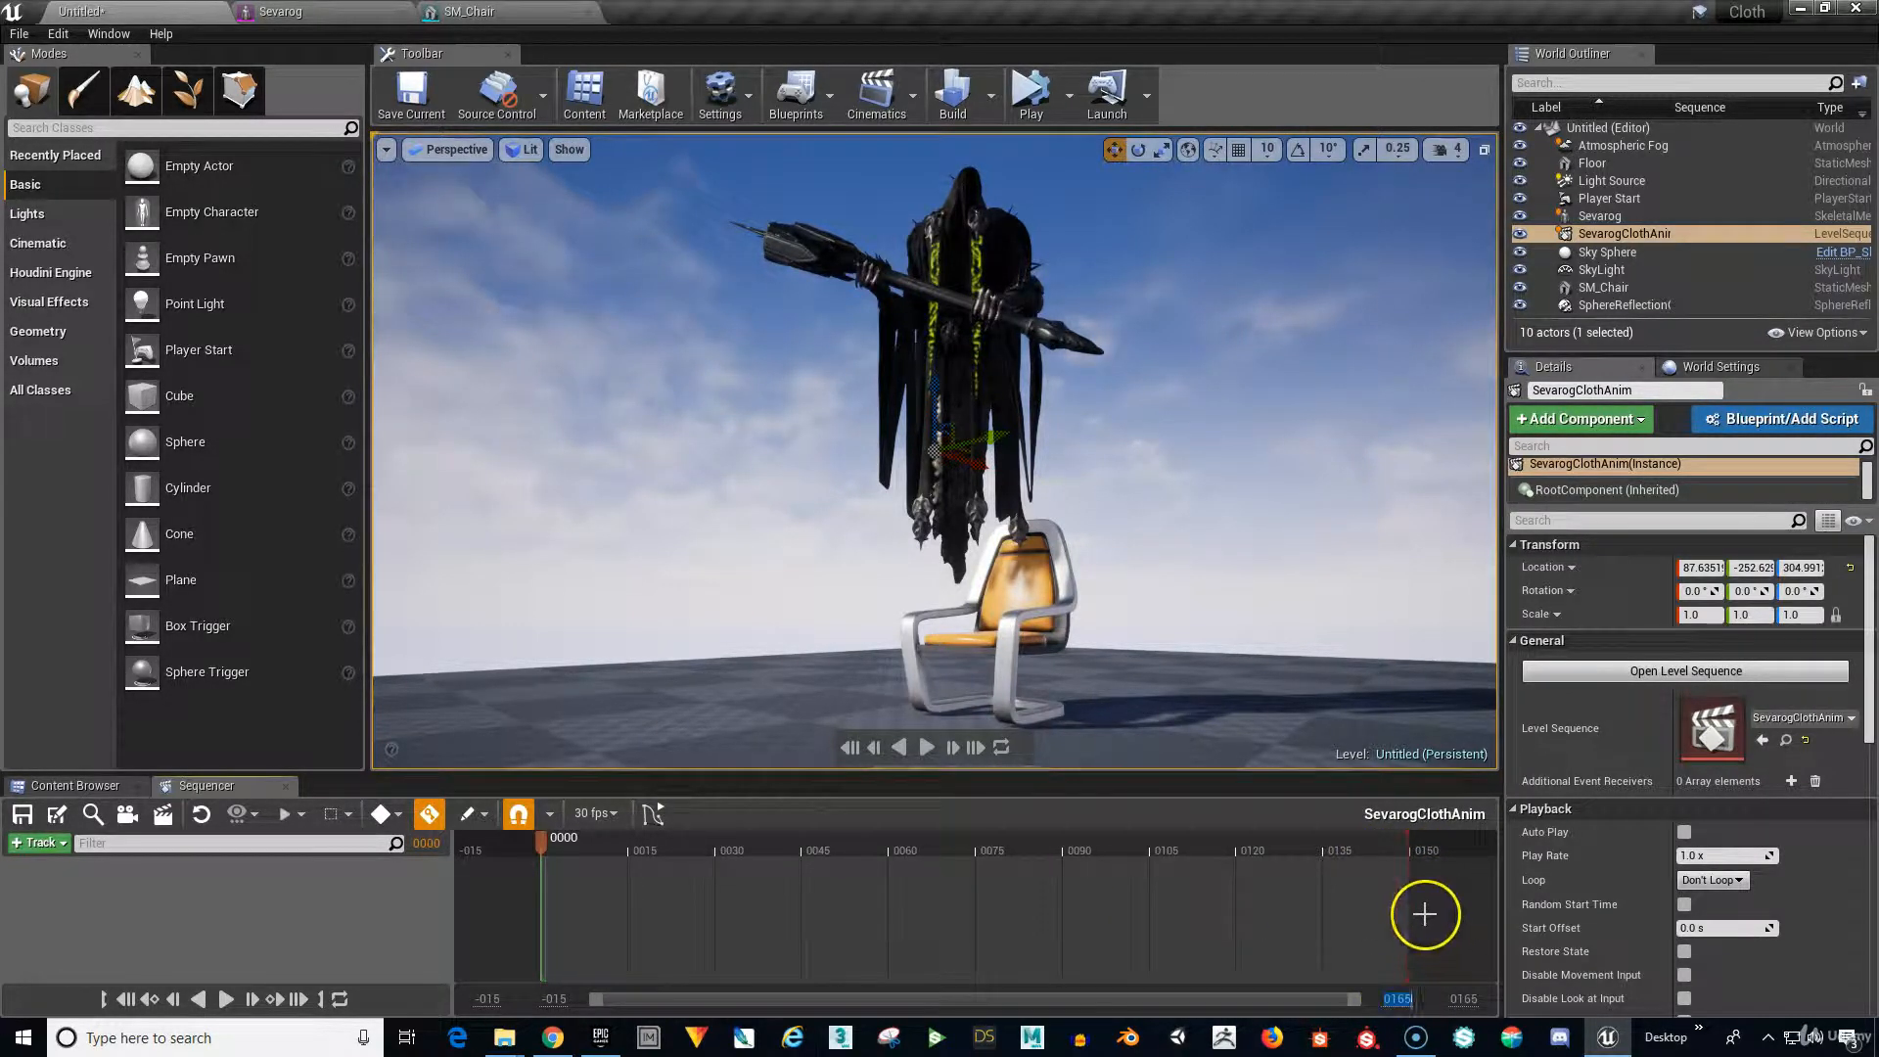
text(500)
key(Return)
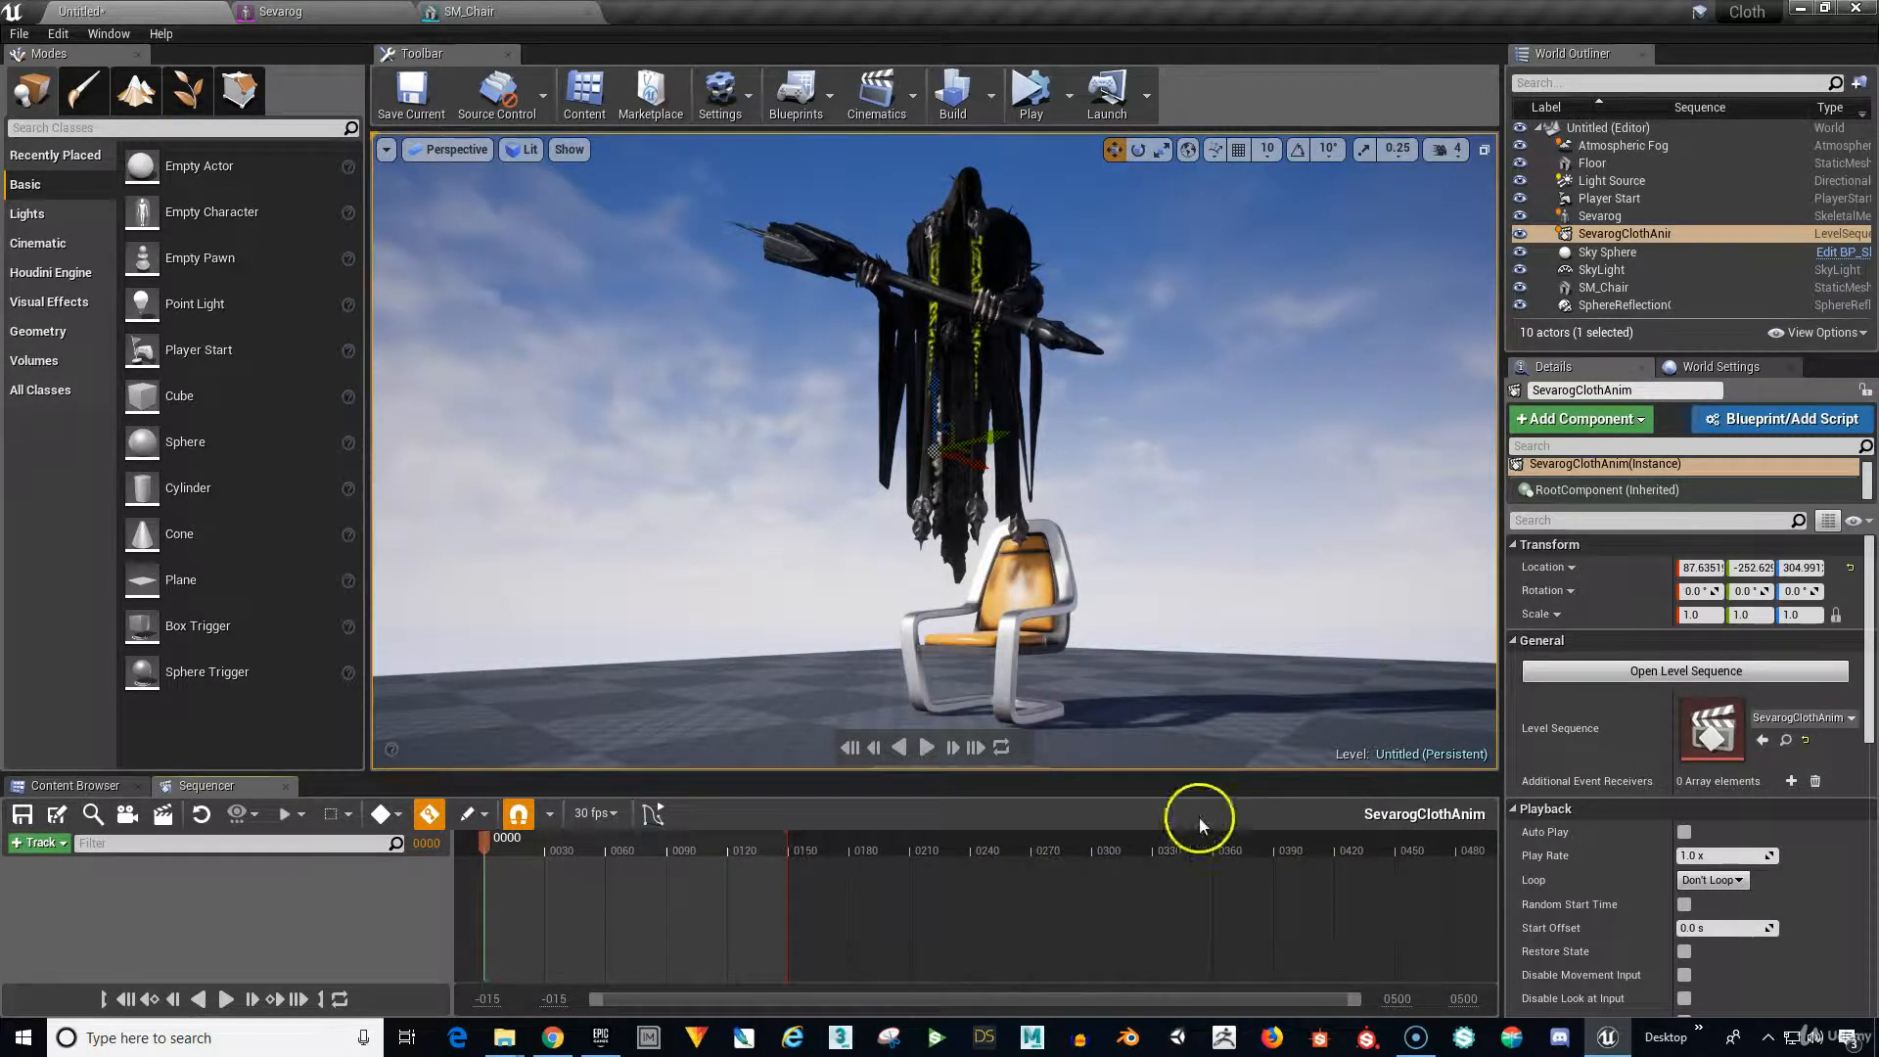
drag(786, 849, 1474, 884)
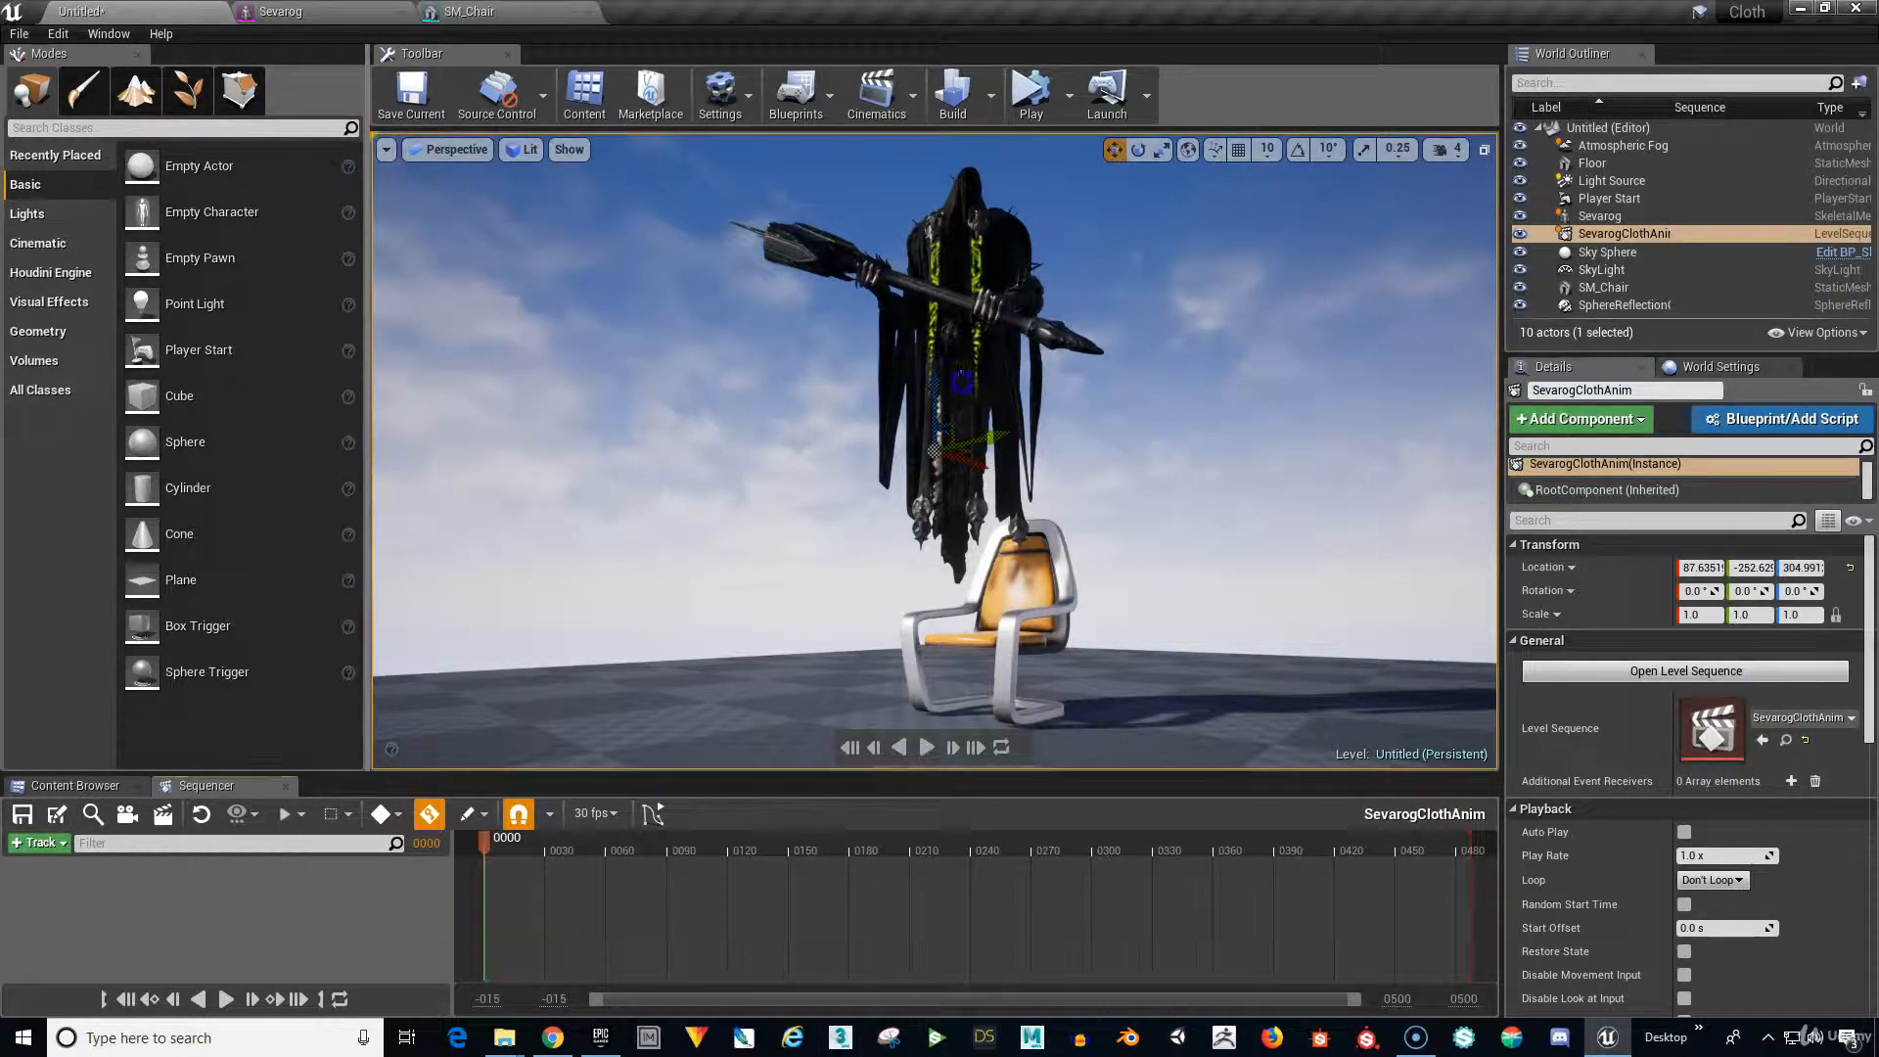
click(962, 381)
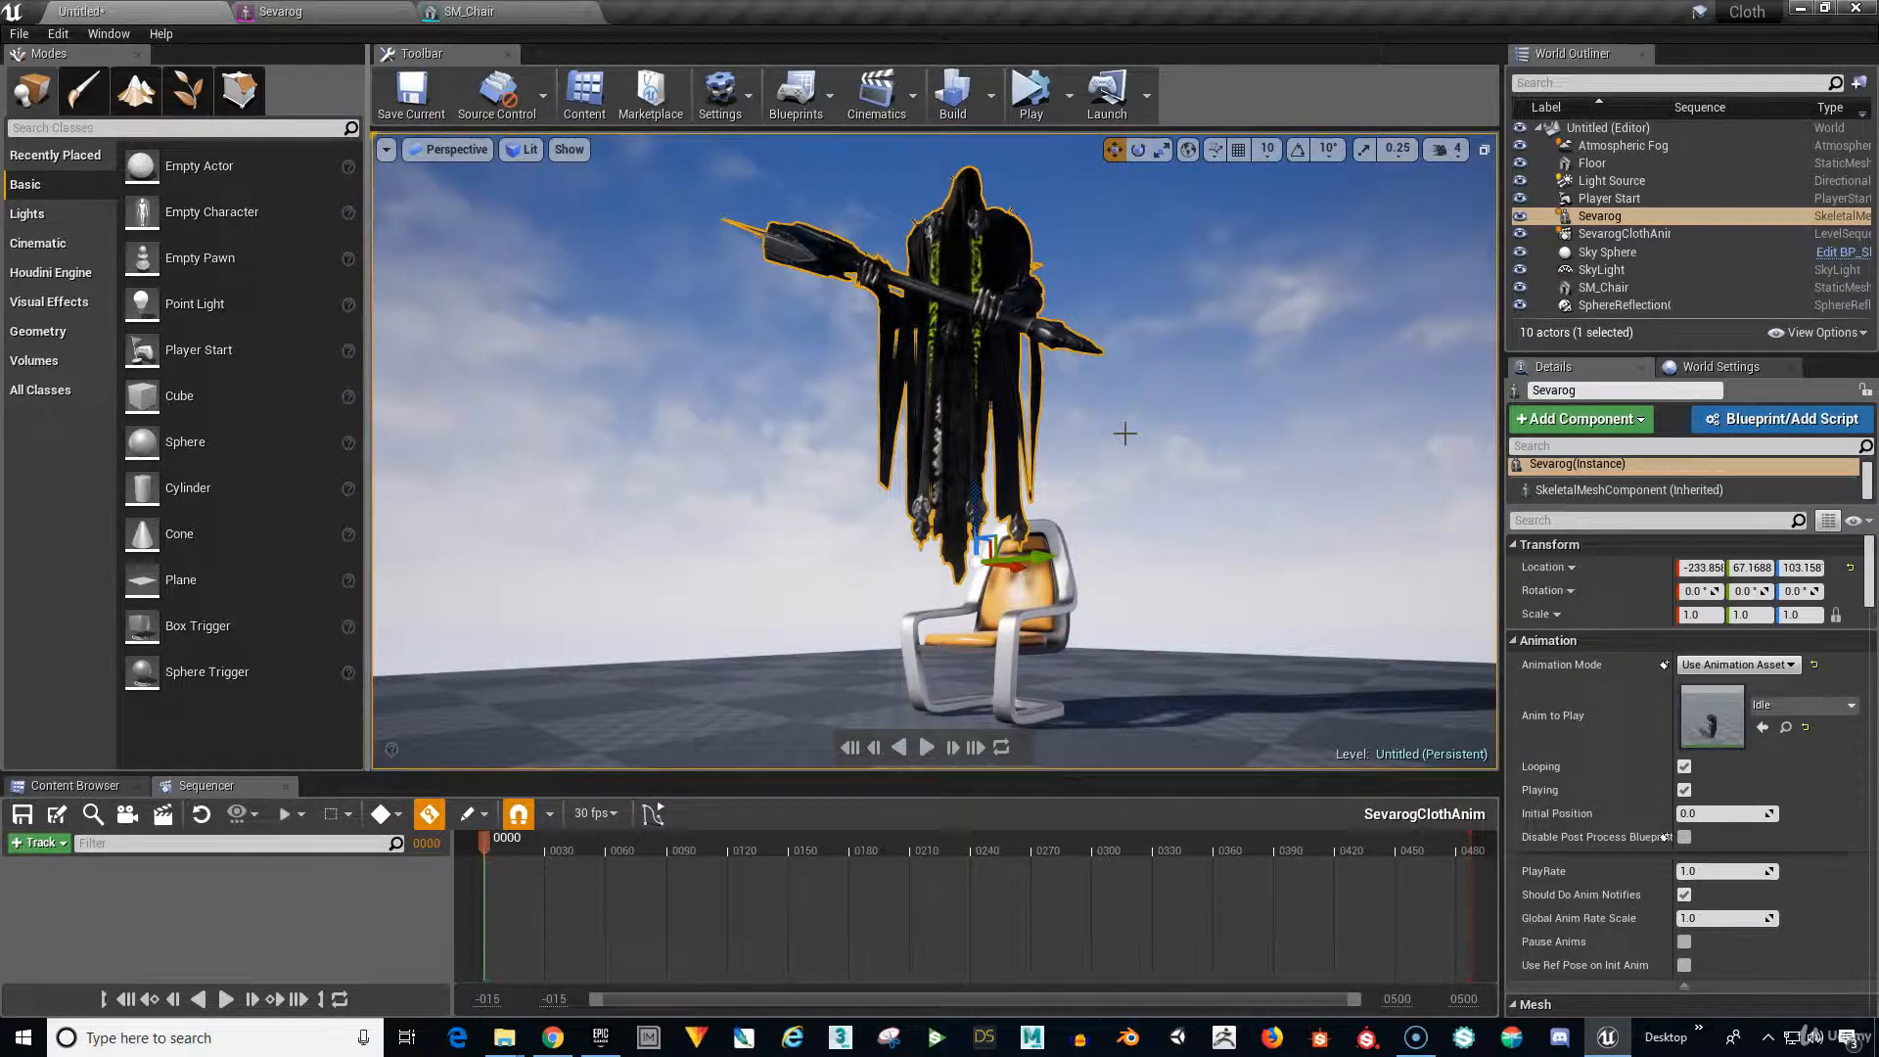
Add the level's Sevarog actor to the sequence as a track.
click(62, 845)
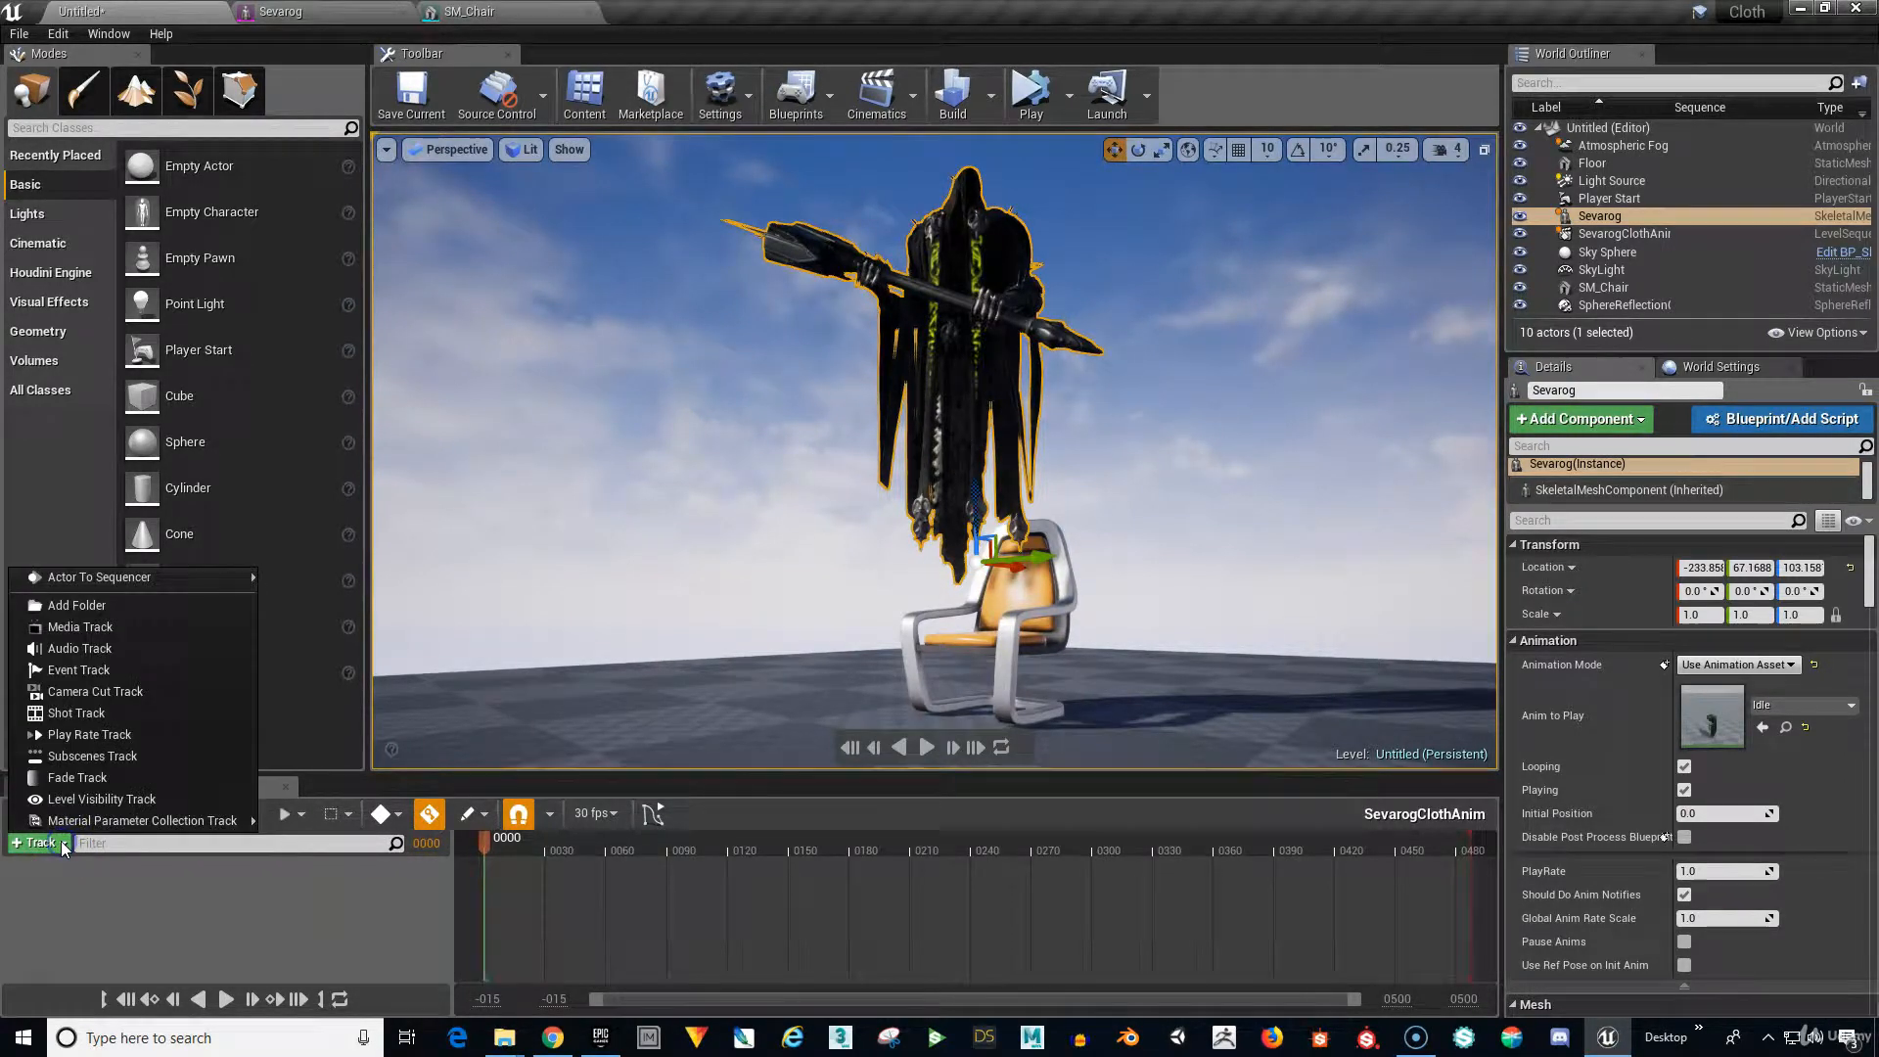
click(58, 577)
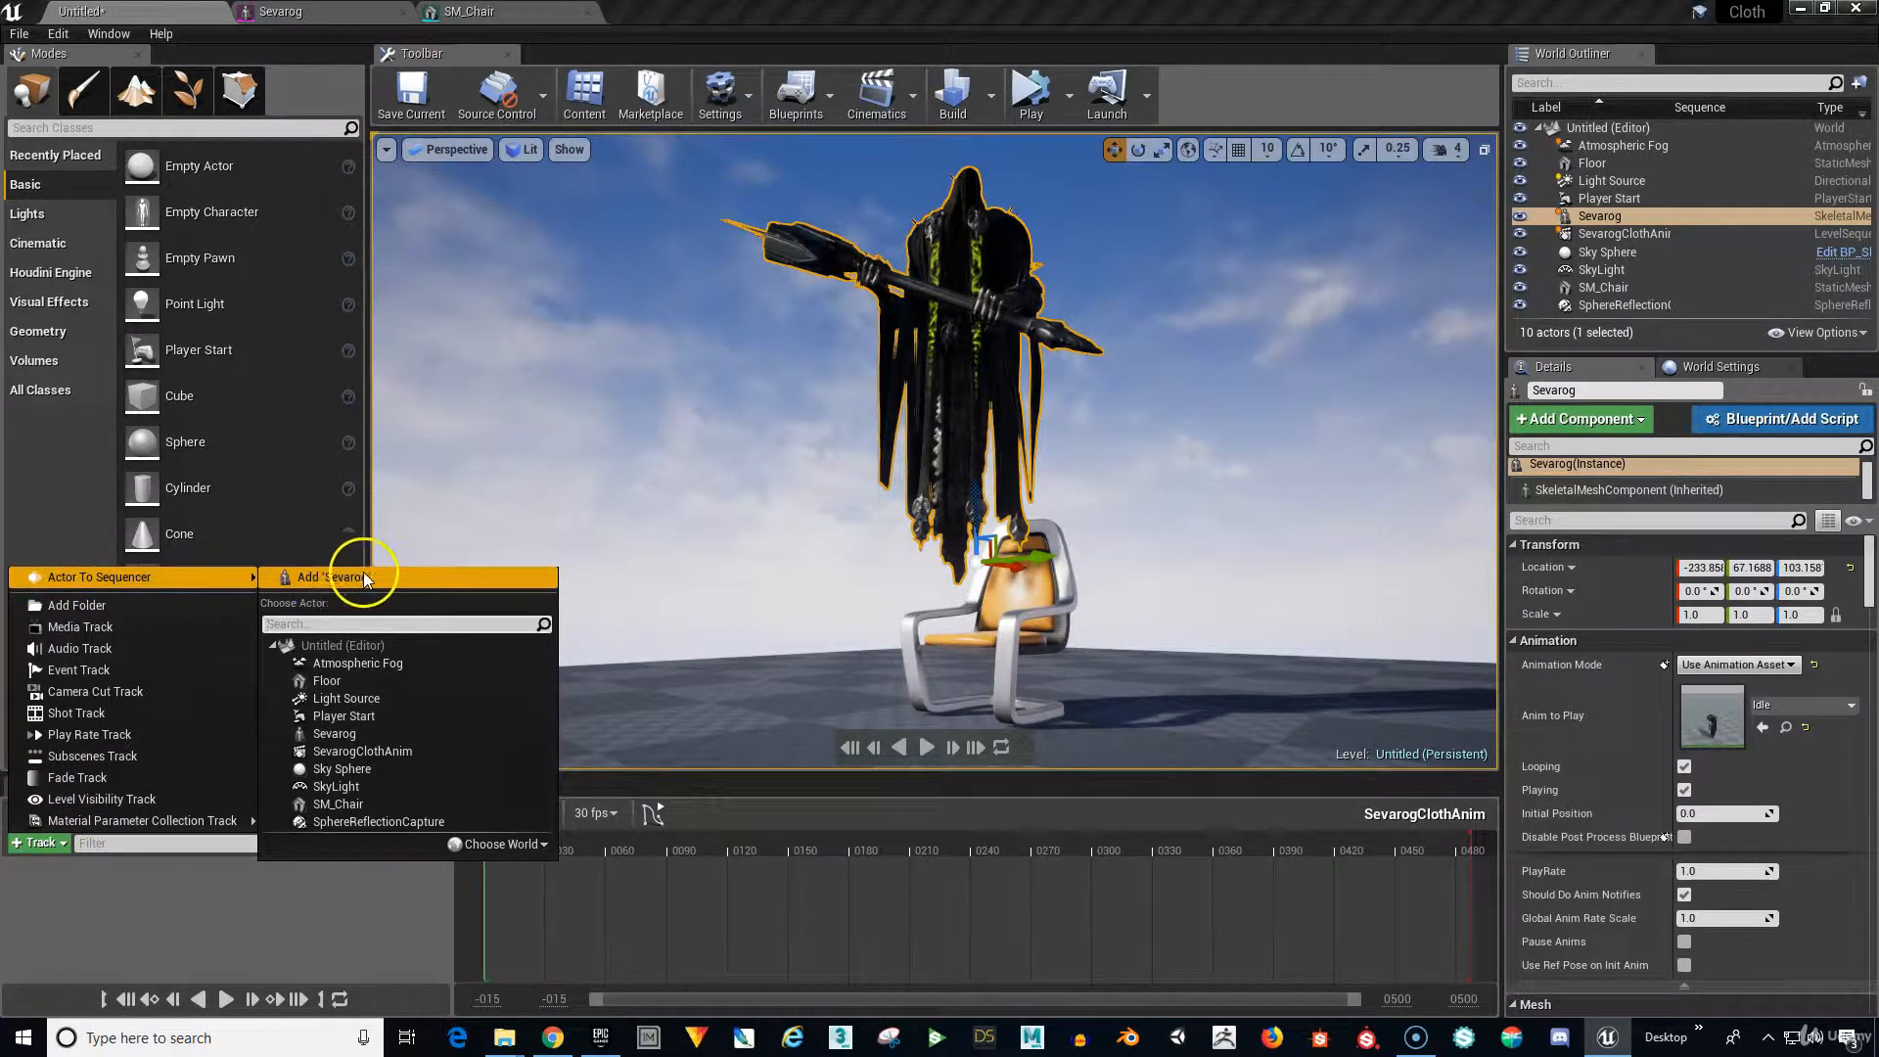
click(391, 577)
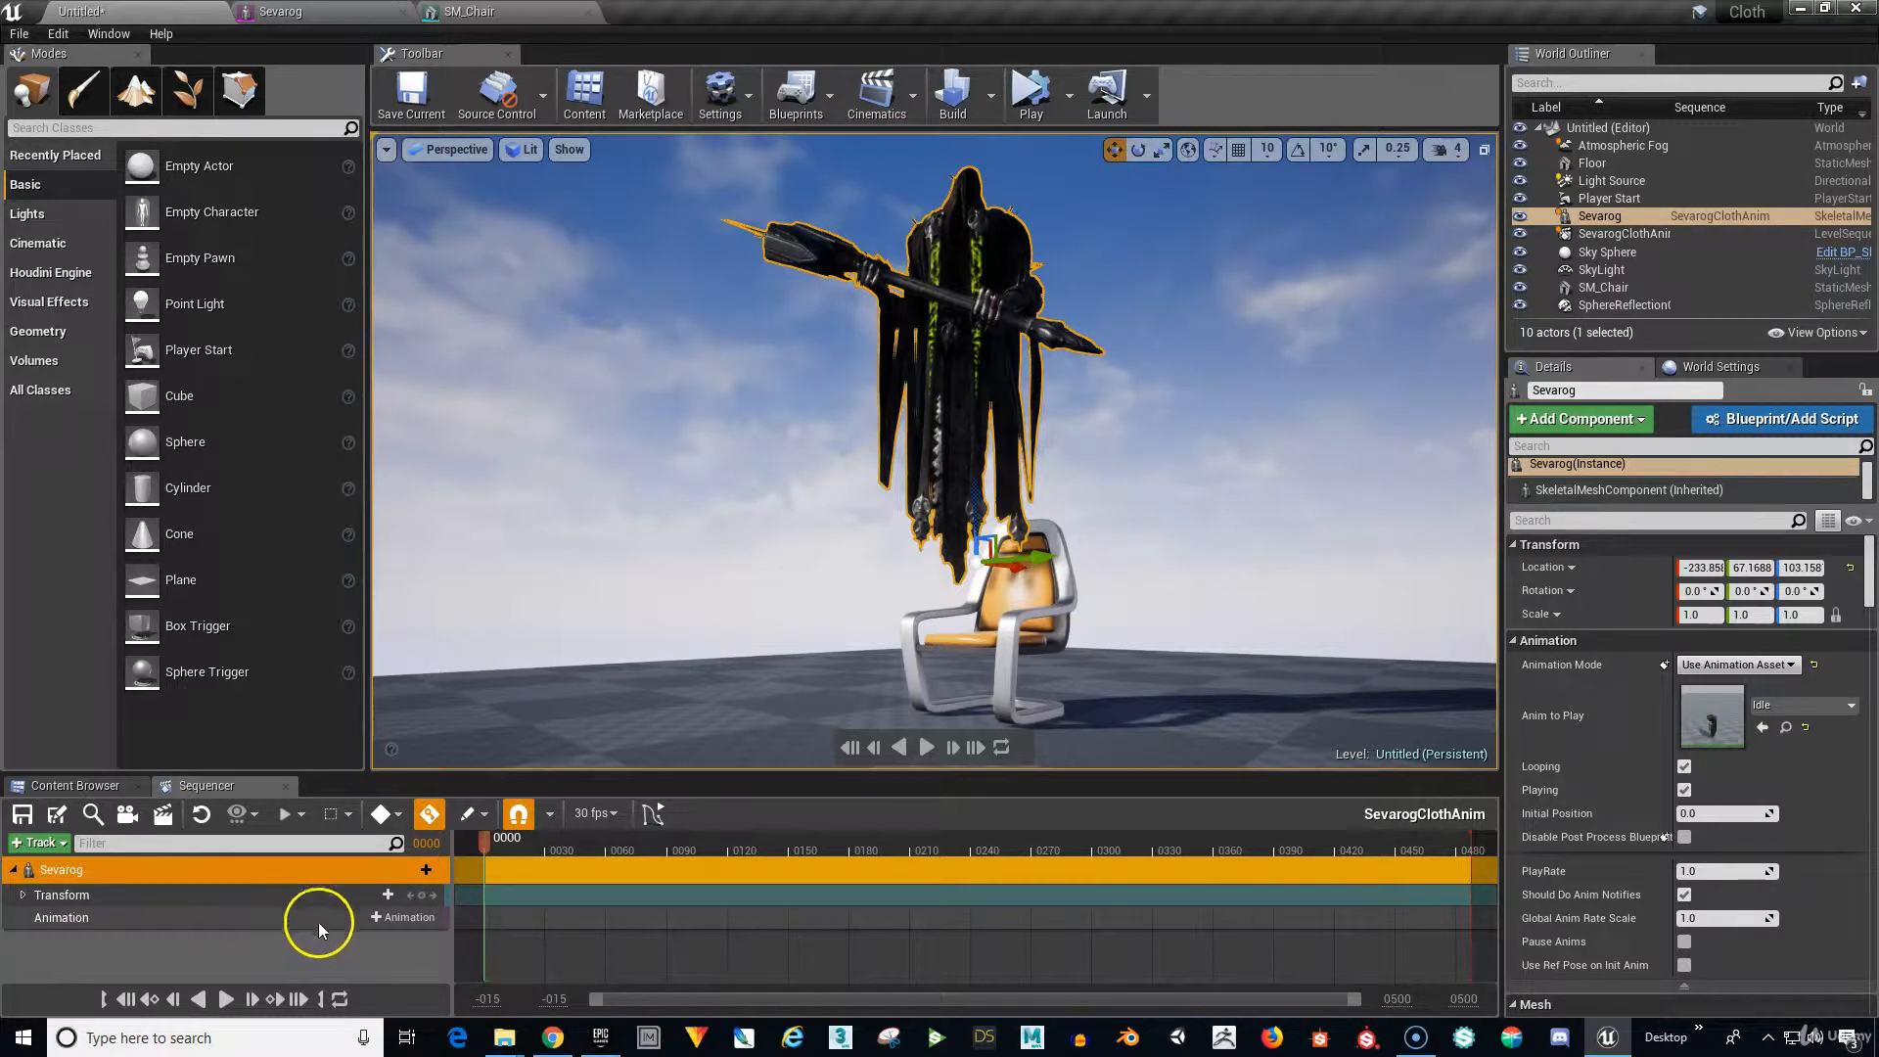
Add the Idle animation to Sevarog's Animation track and stretch it to about frame 483.
click(417, 920)
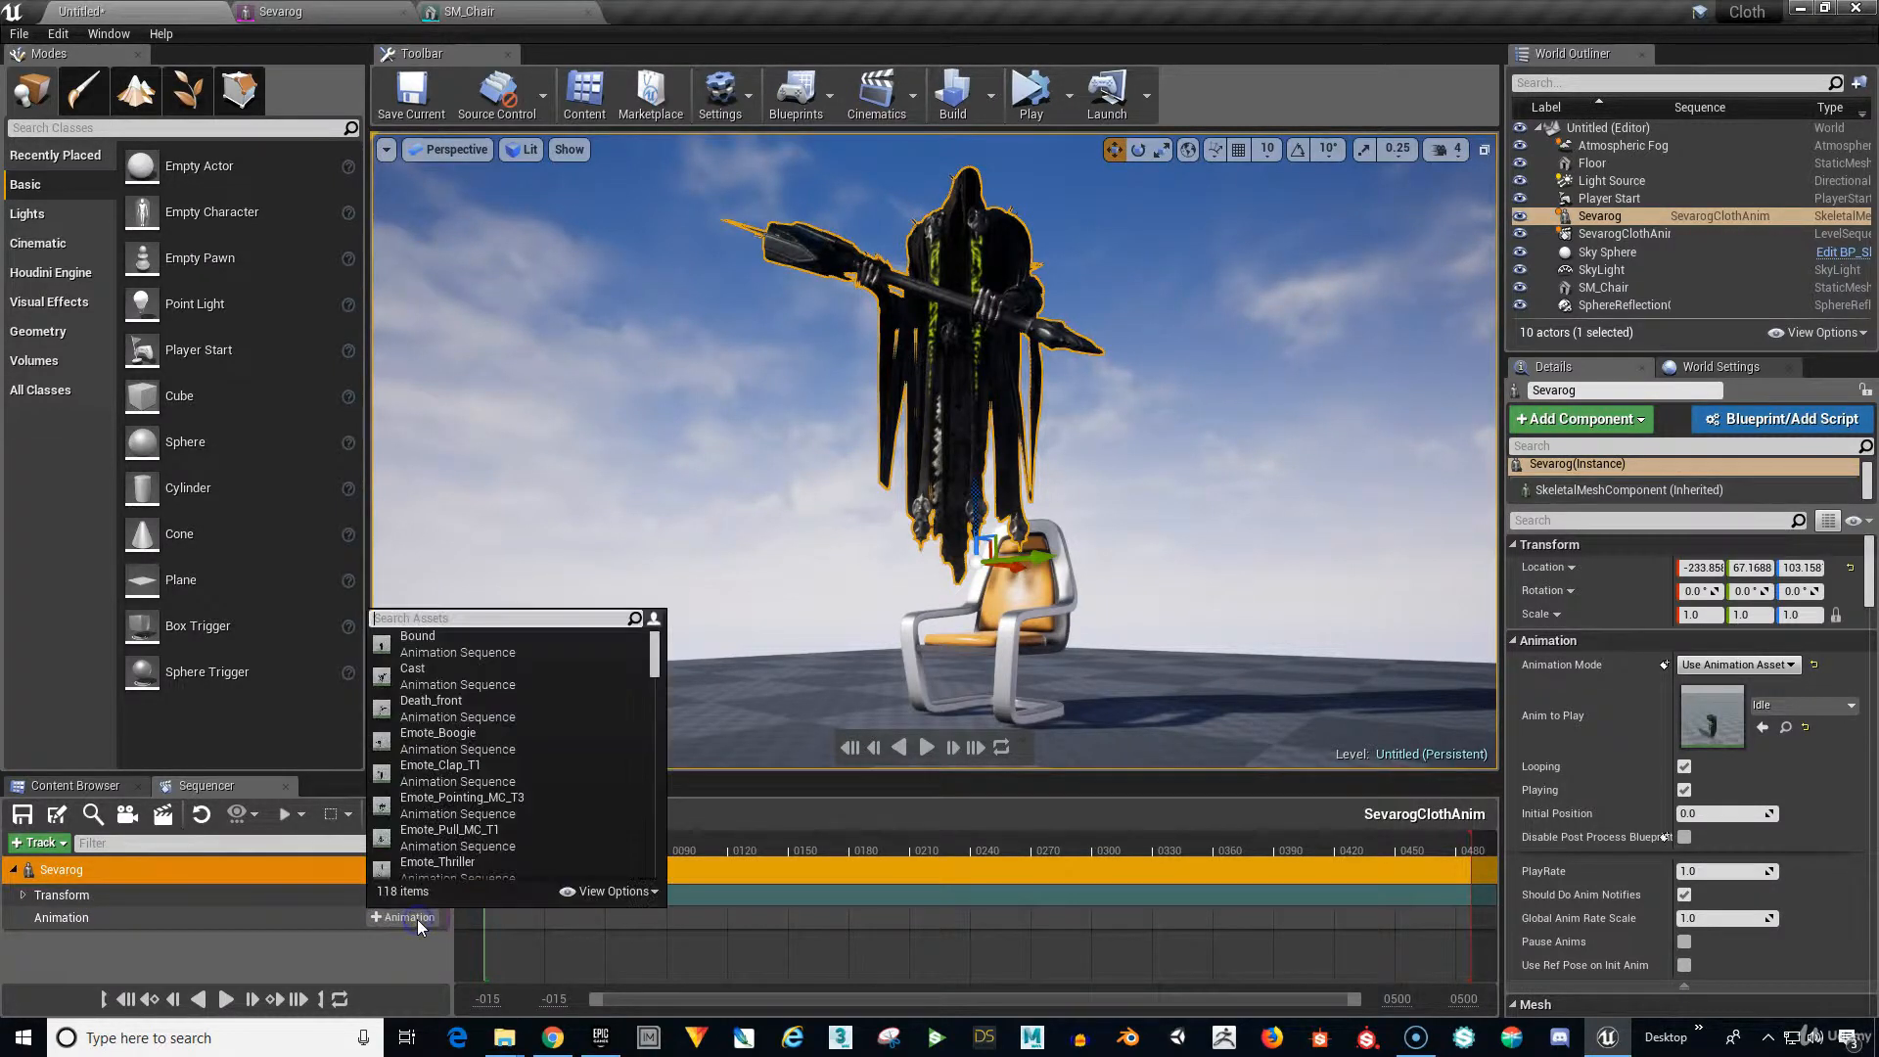
click(476, 620)
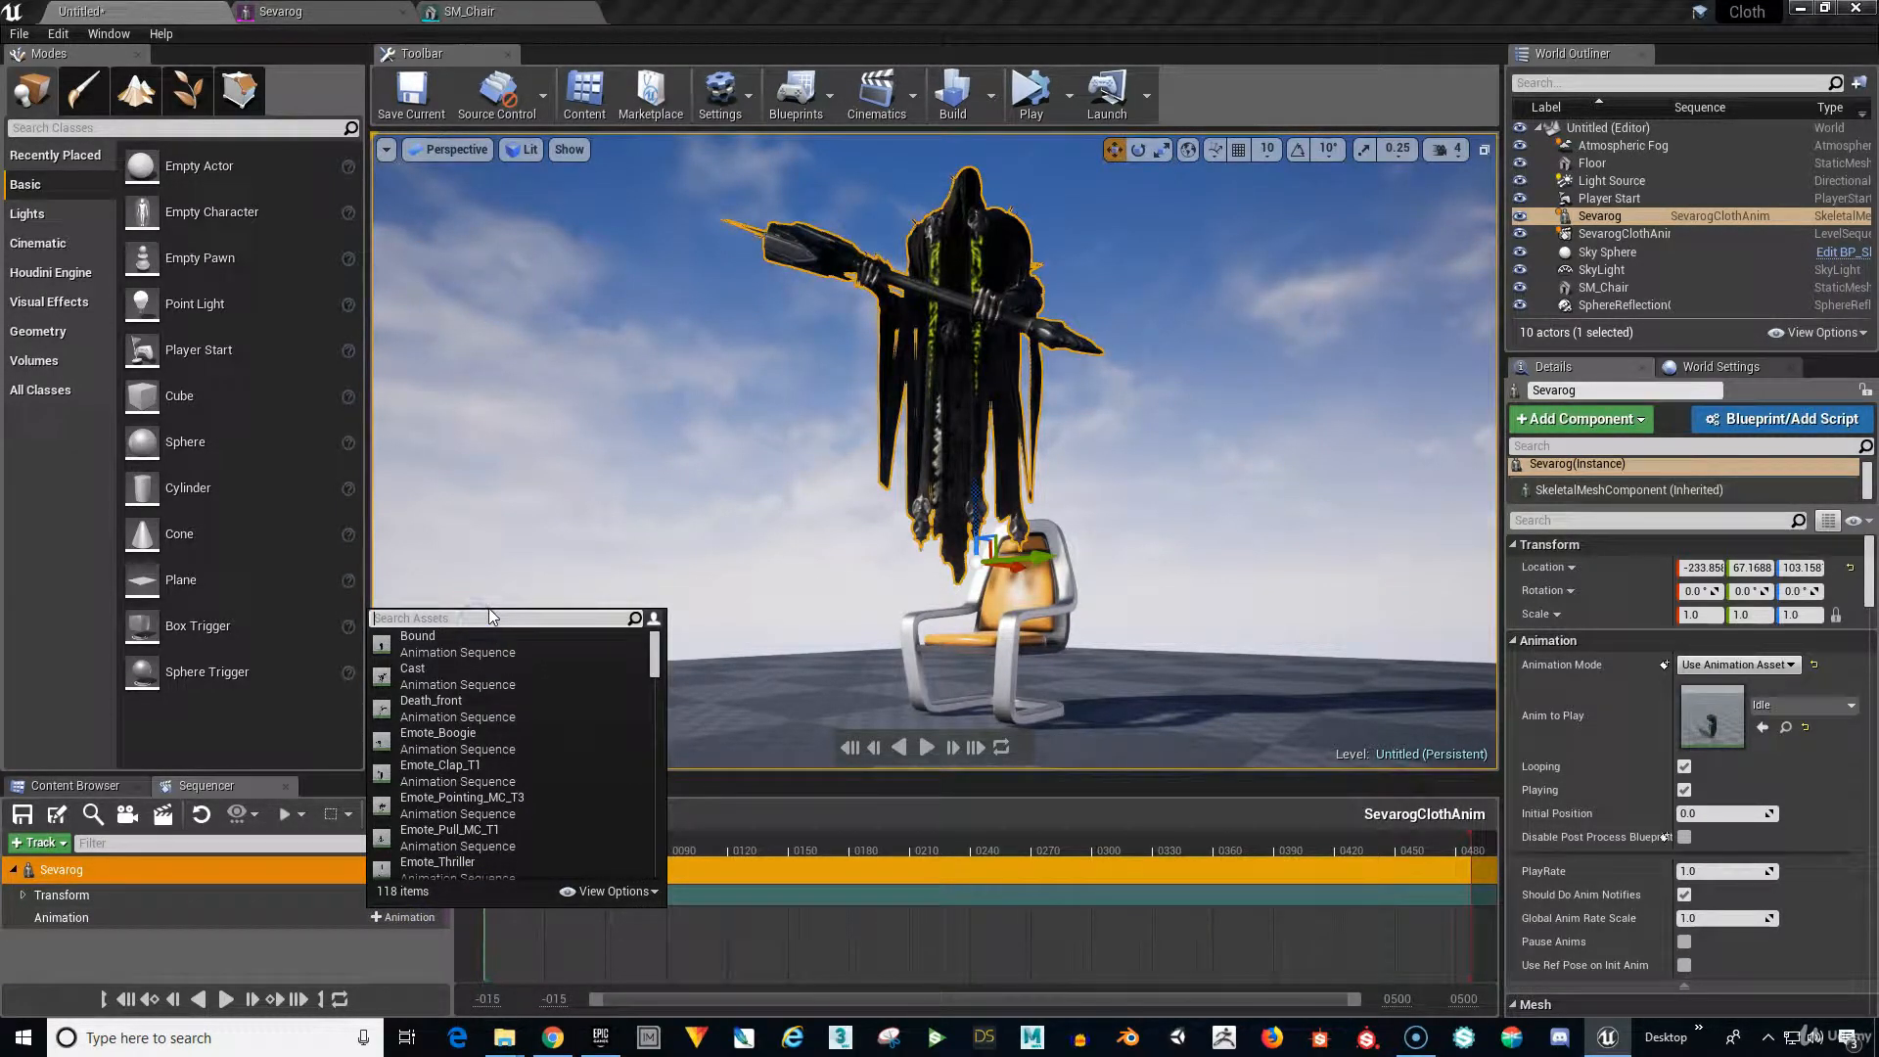
text(idle)
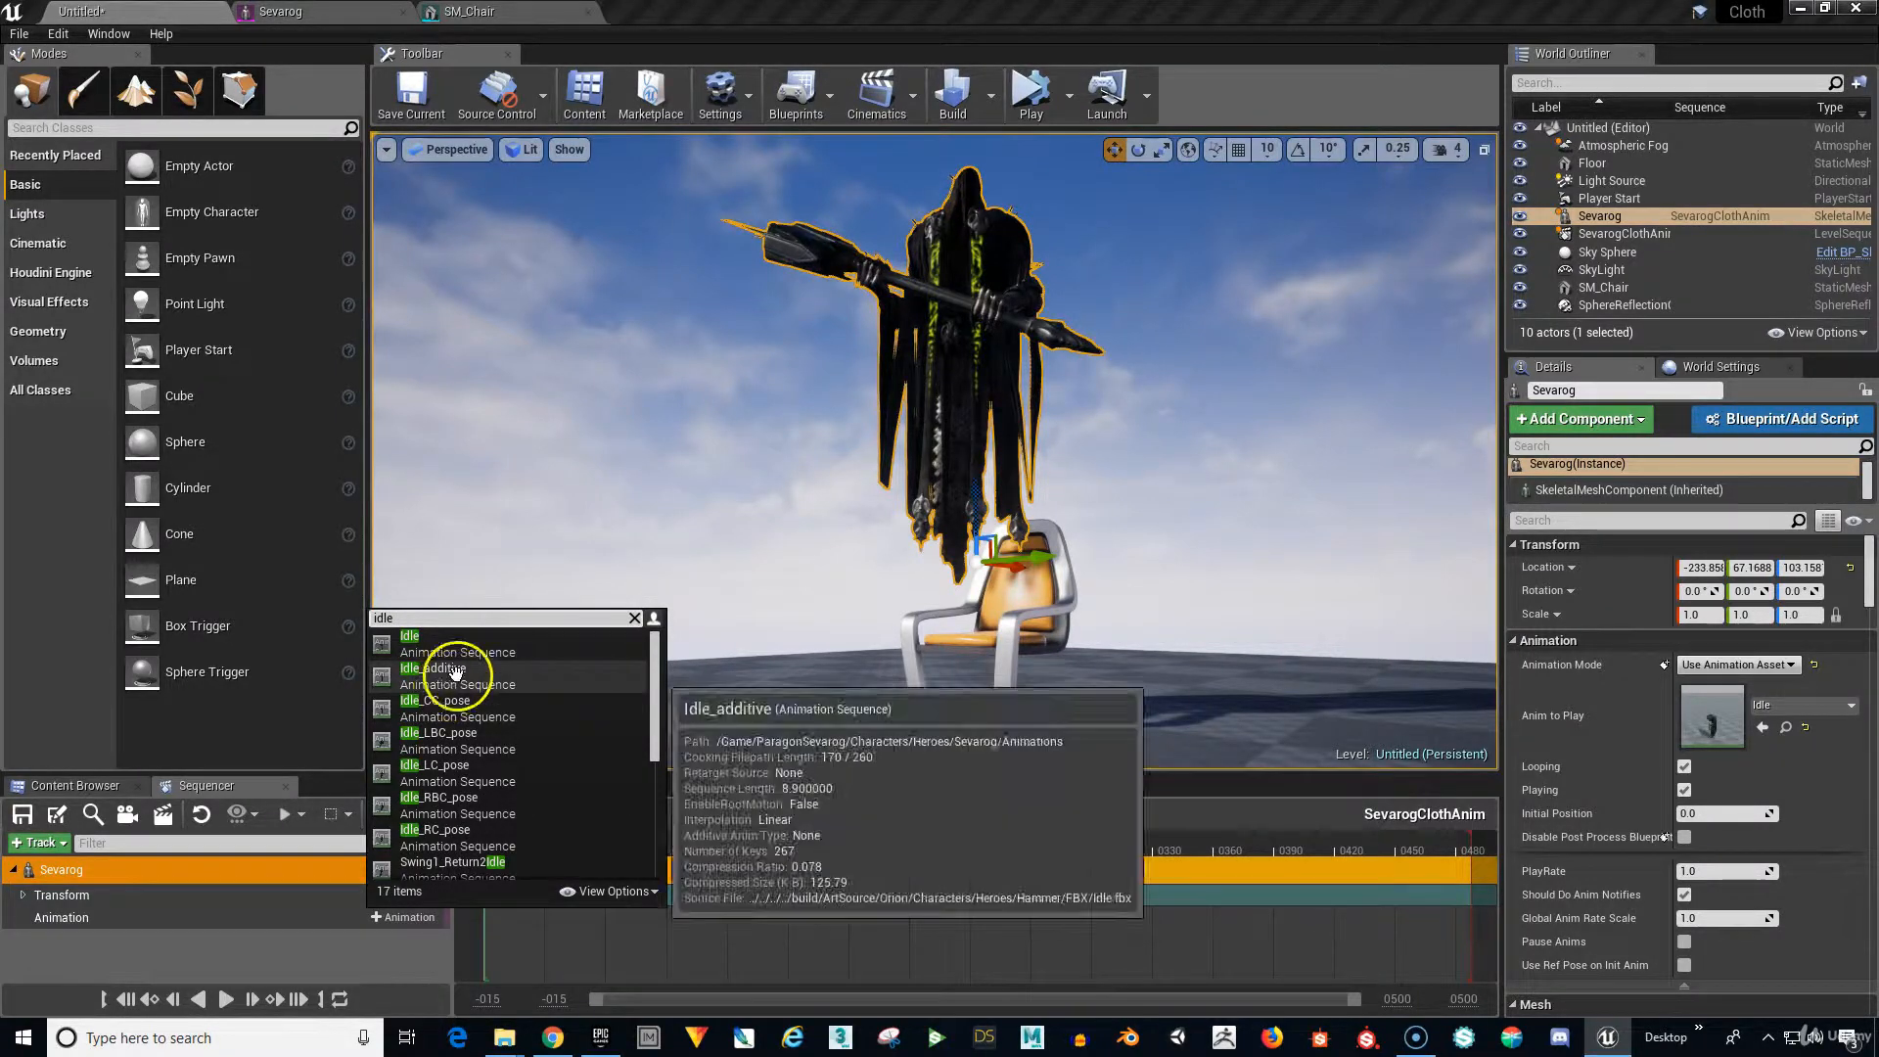
click(455, 670)
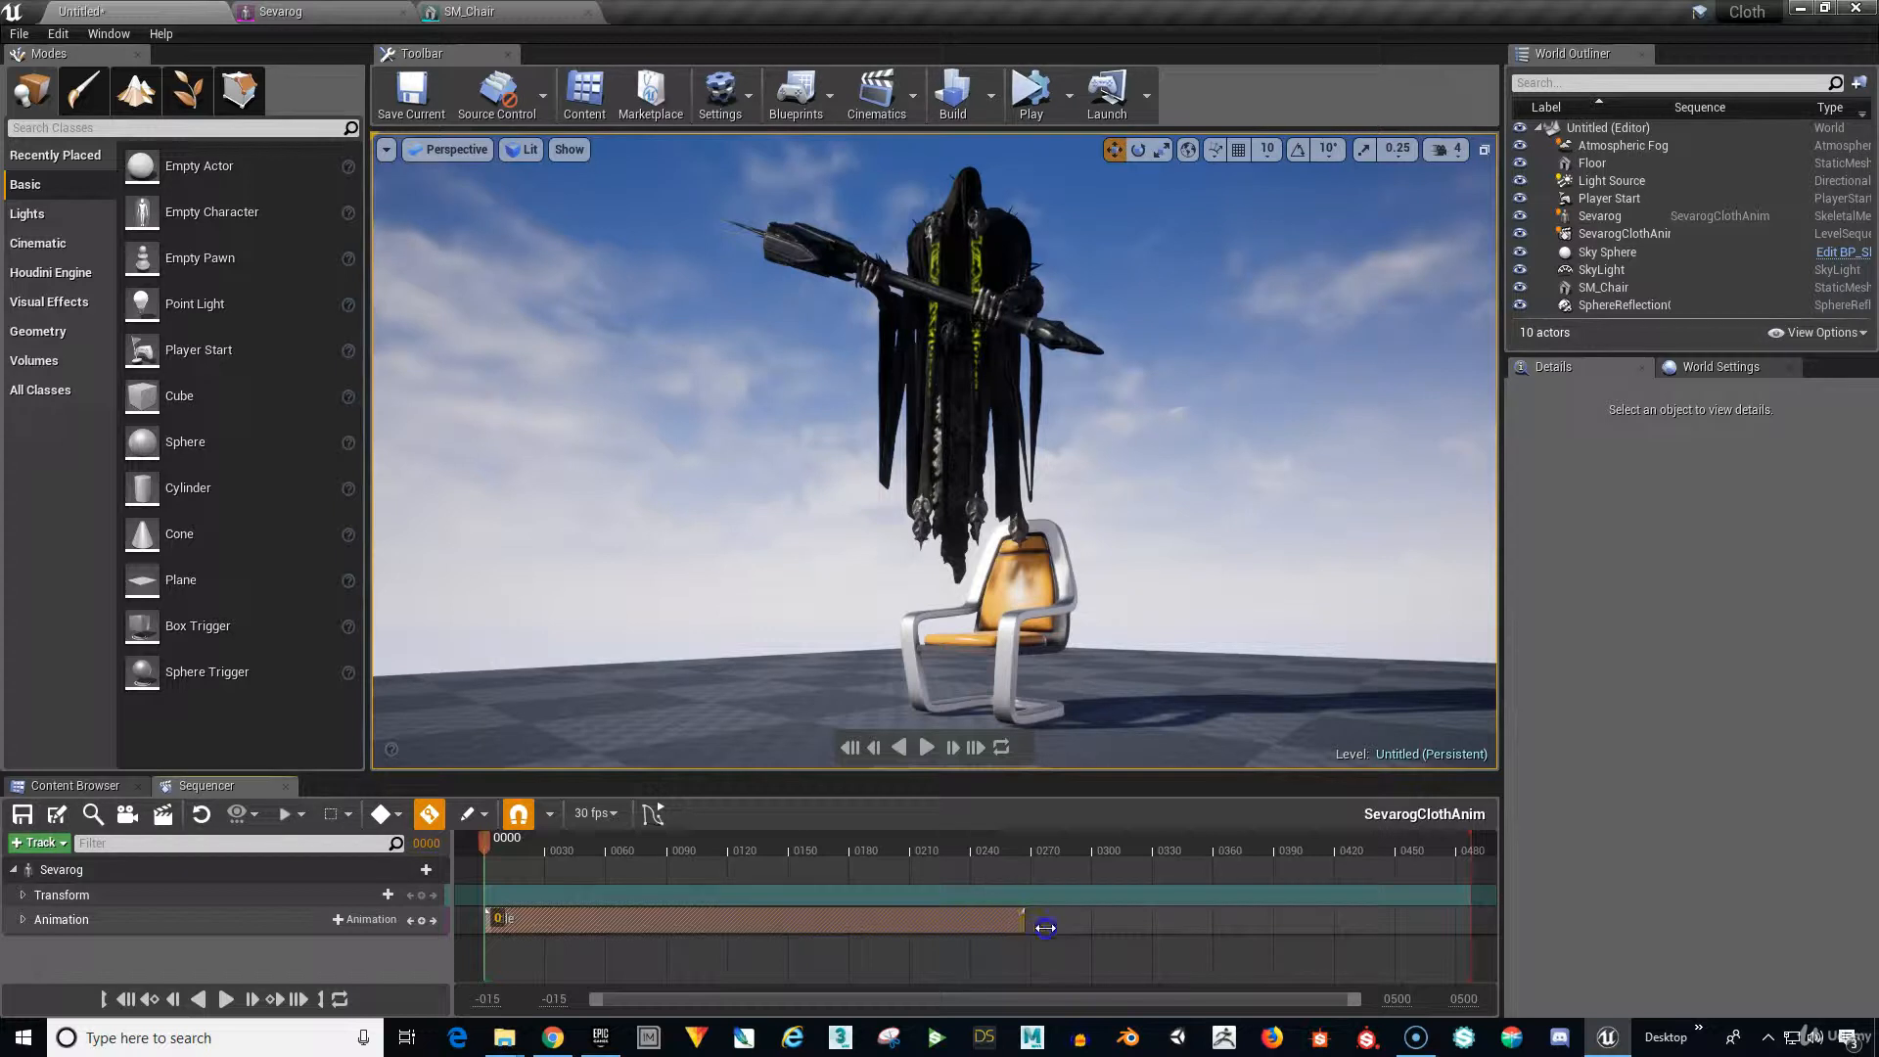
drag(1045, 927, 1464, 923)
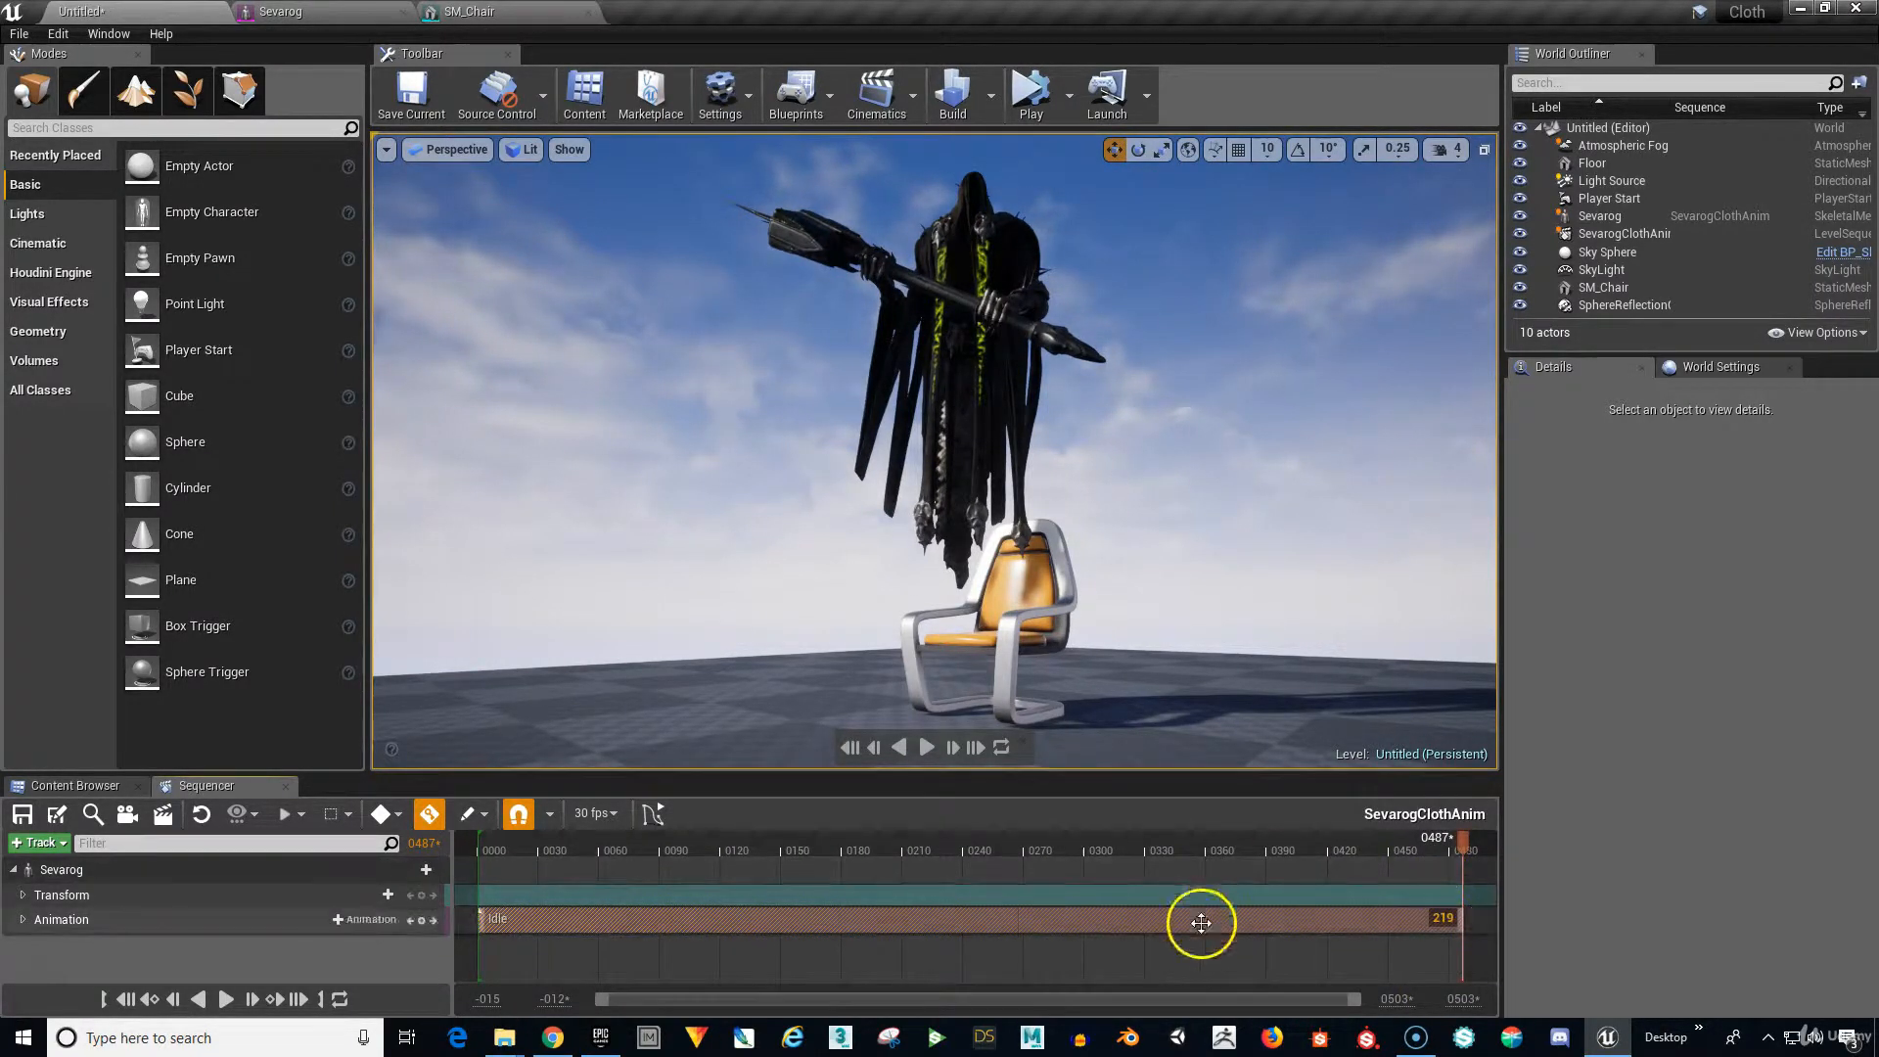
drag(1288, 1008, 1246, 1008)
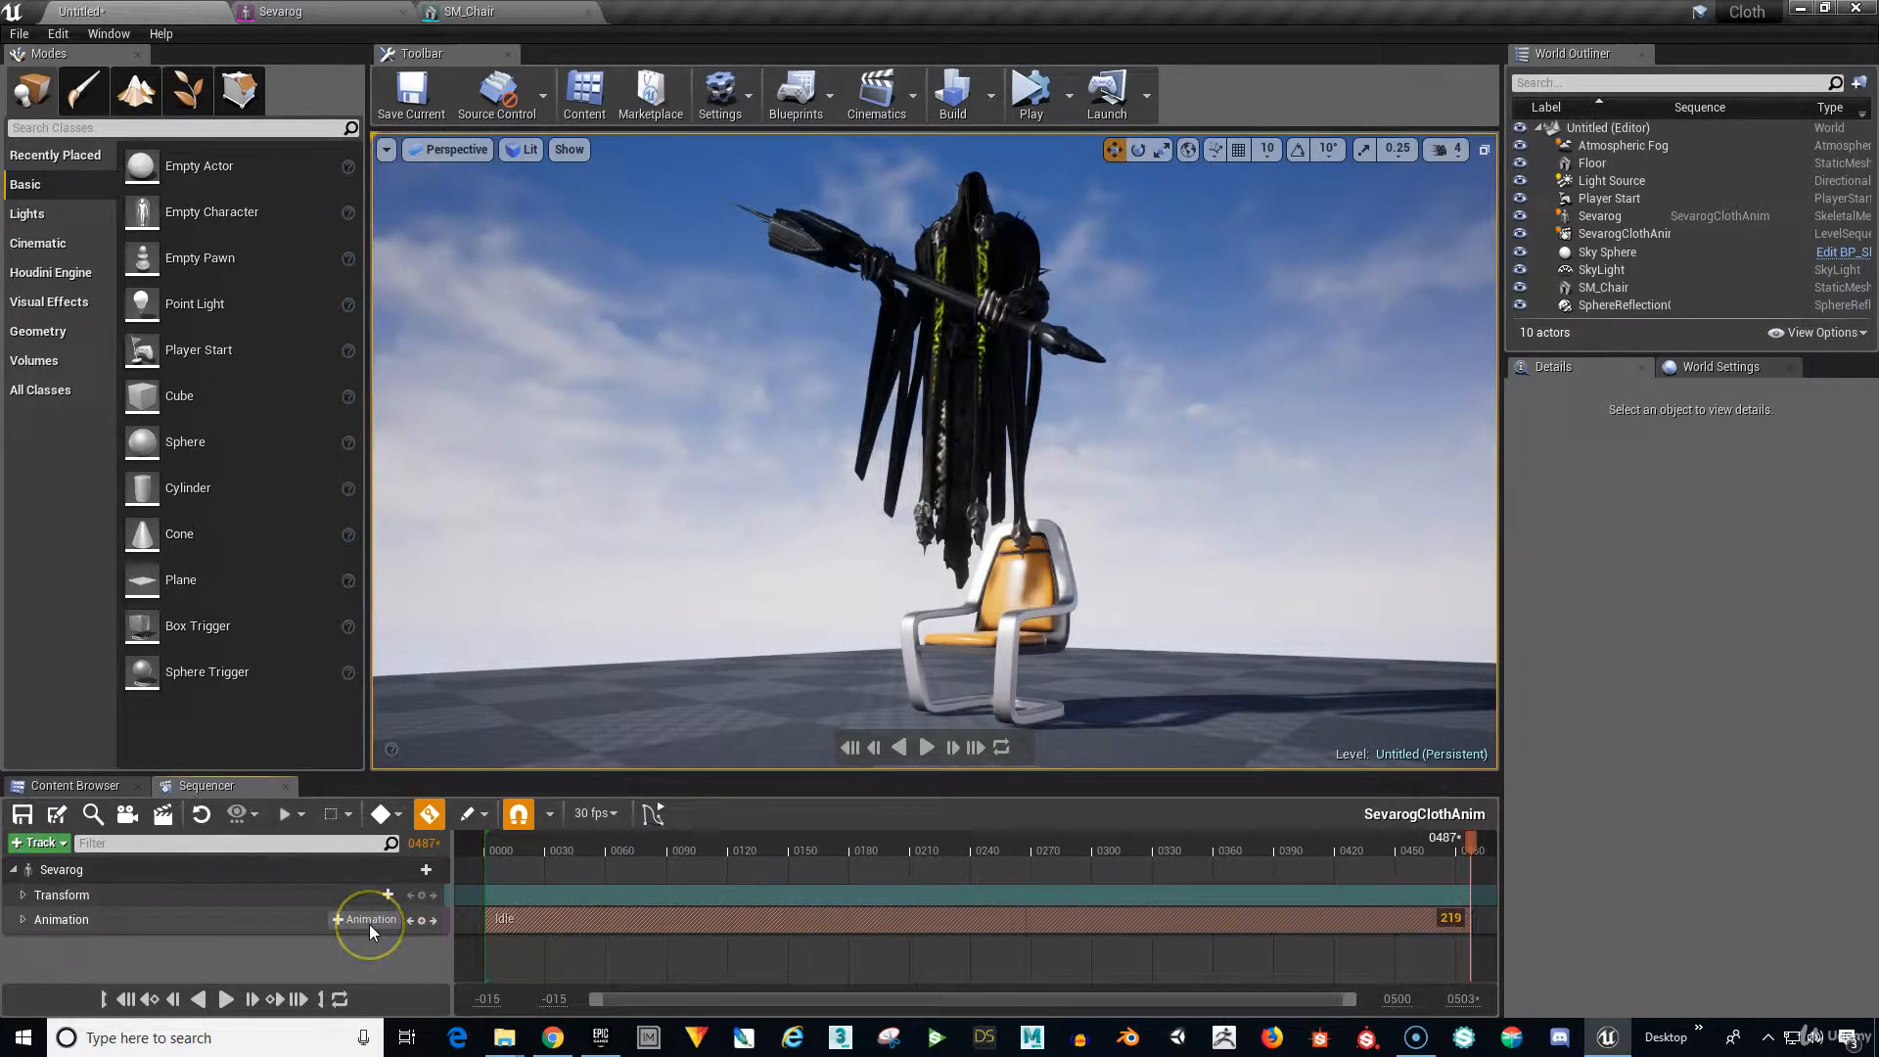
Add a cine camera and dolly it back to frame all of Sevarog above the chair.
click(125, 815)
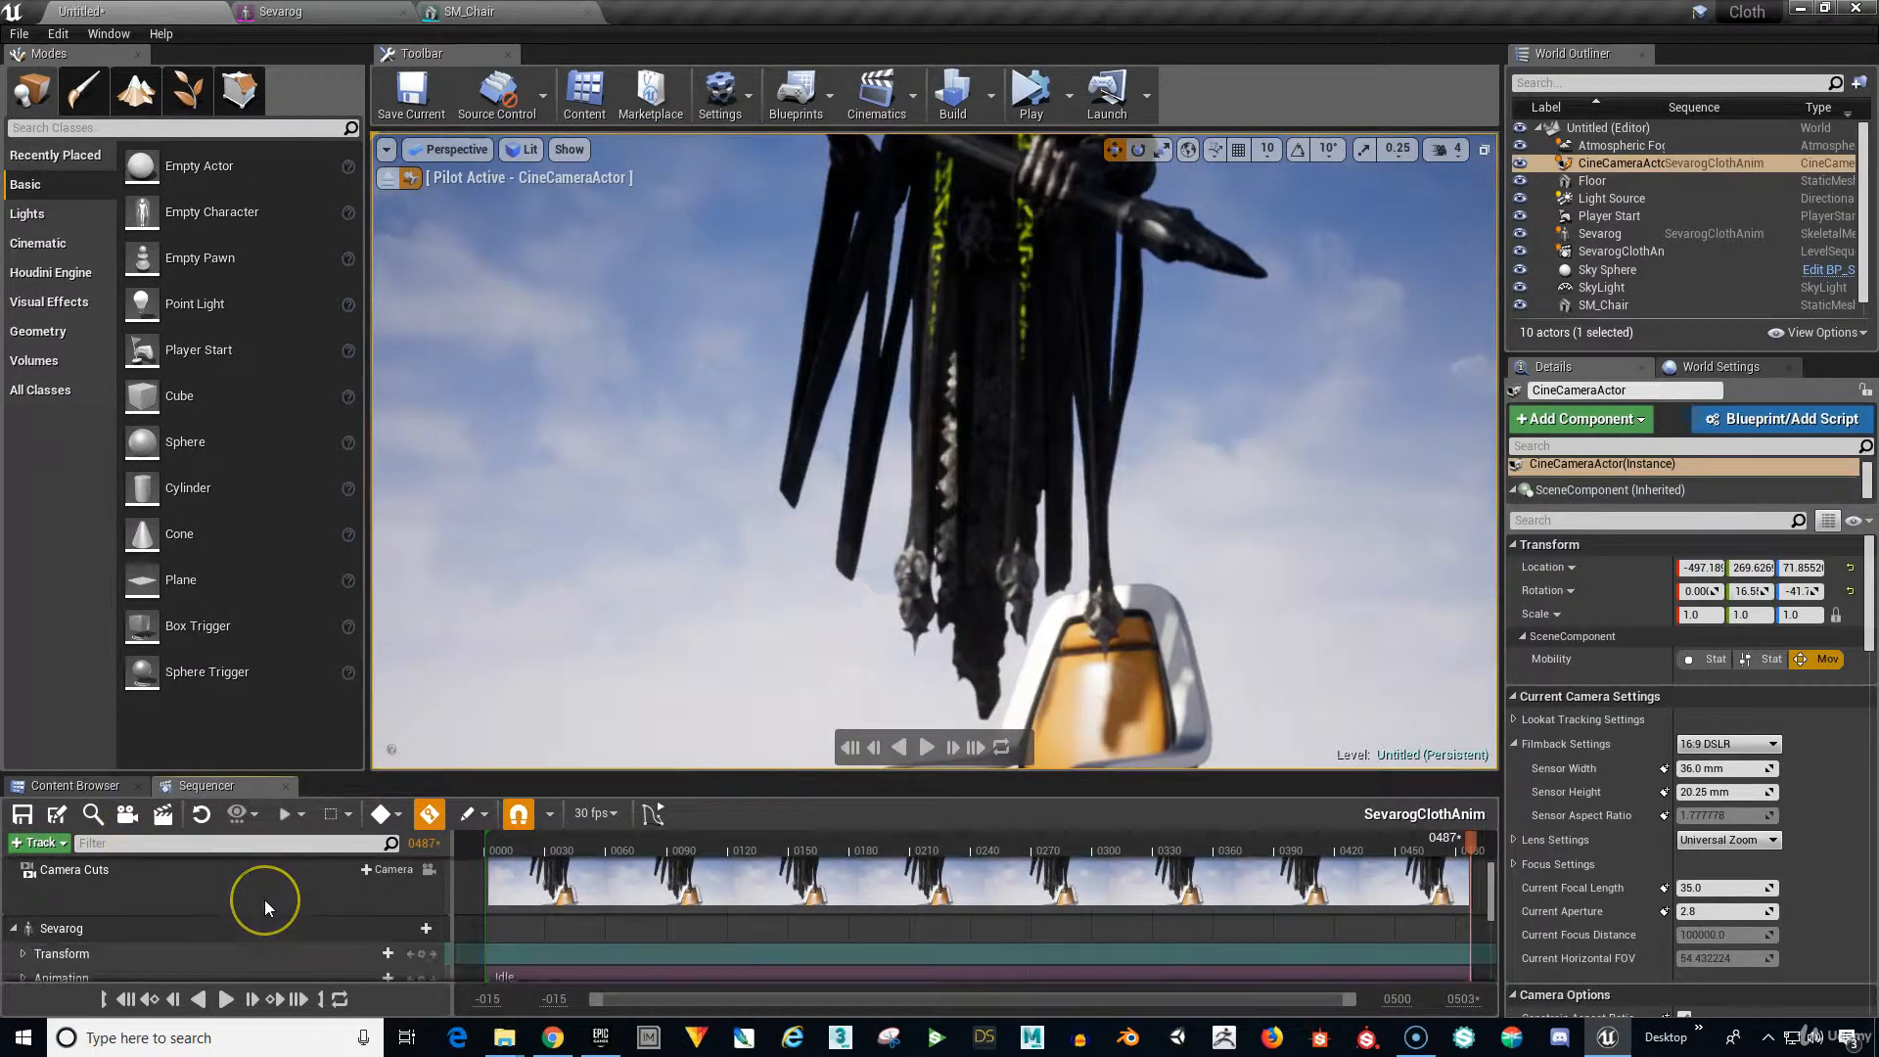
scroll(264, 908, down, 2)
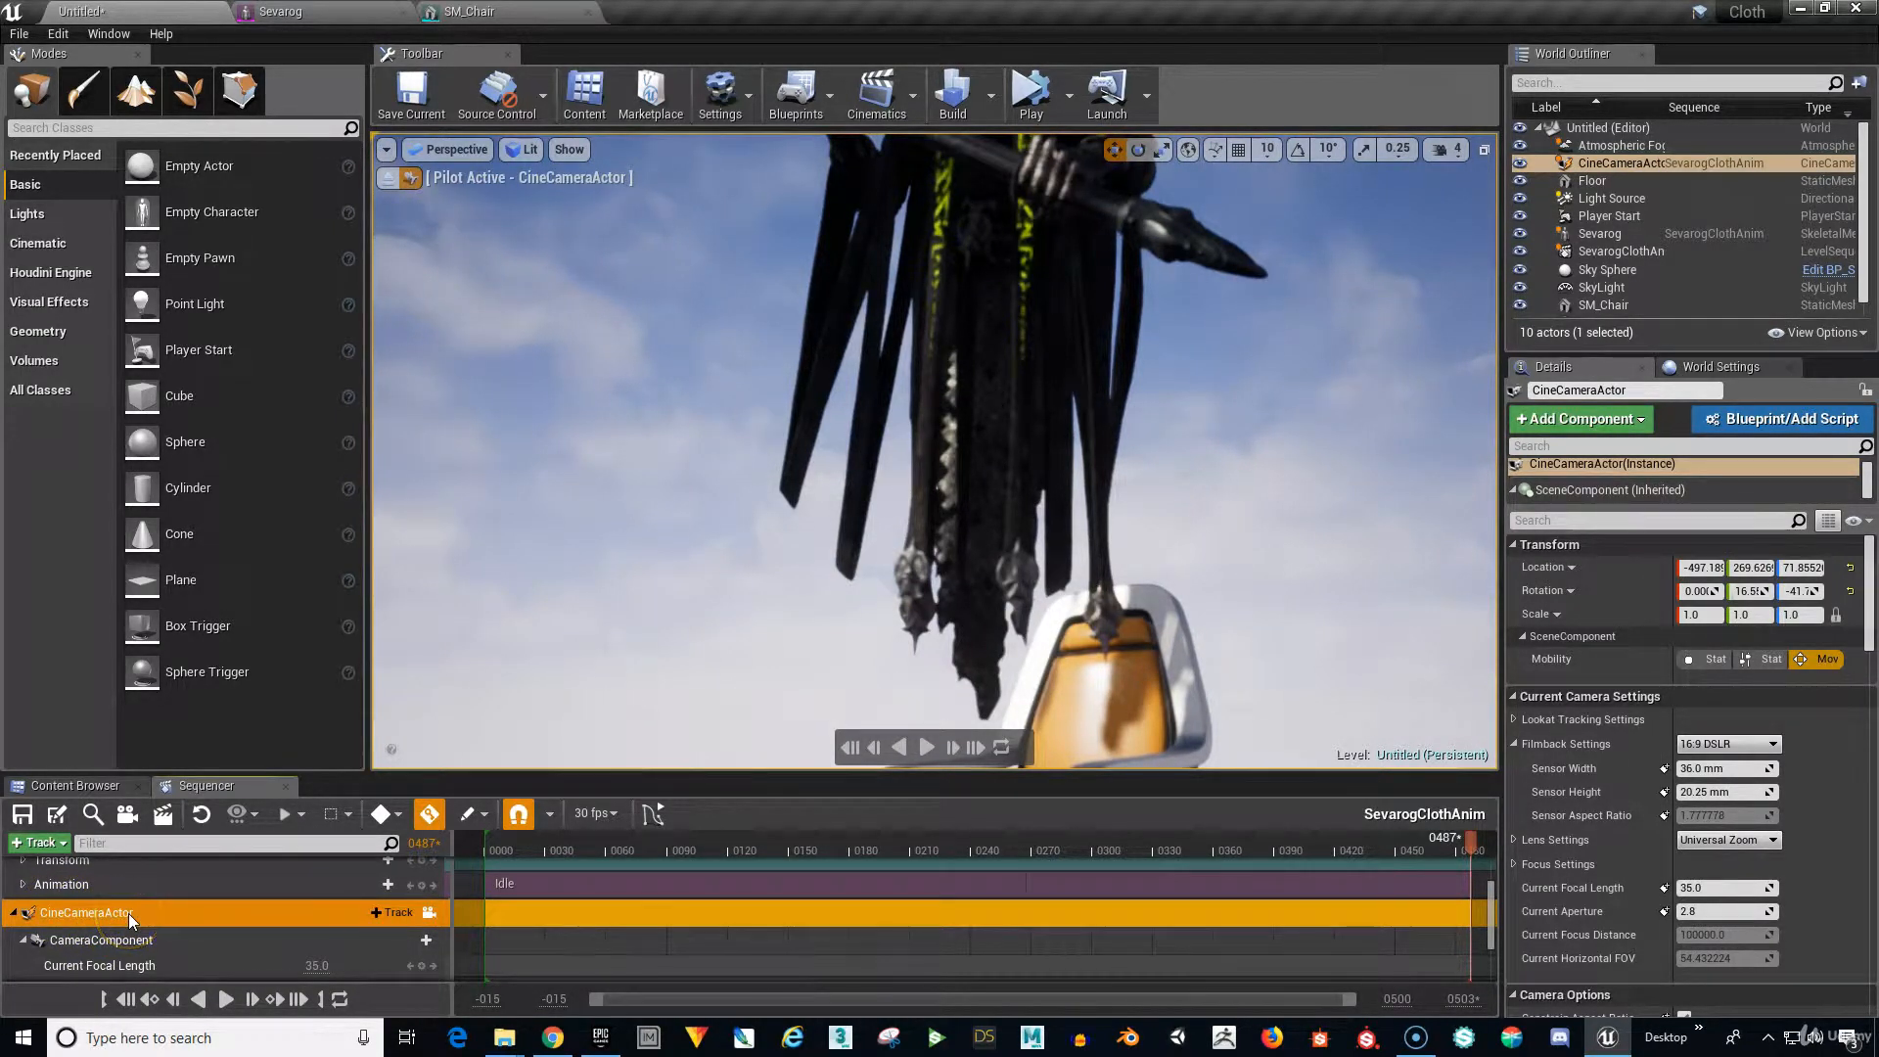
click(131, 914)
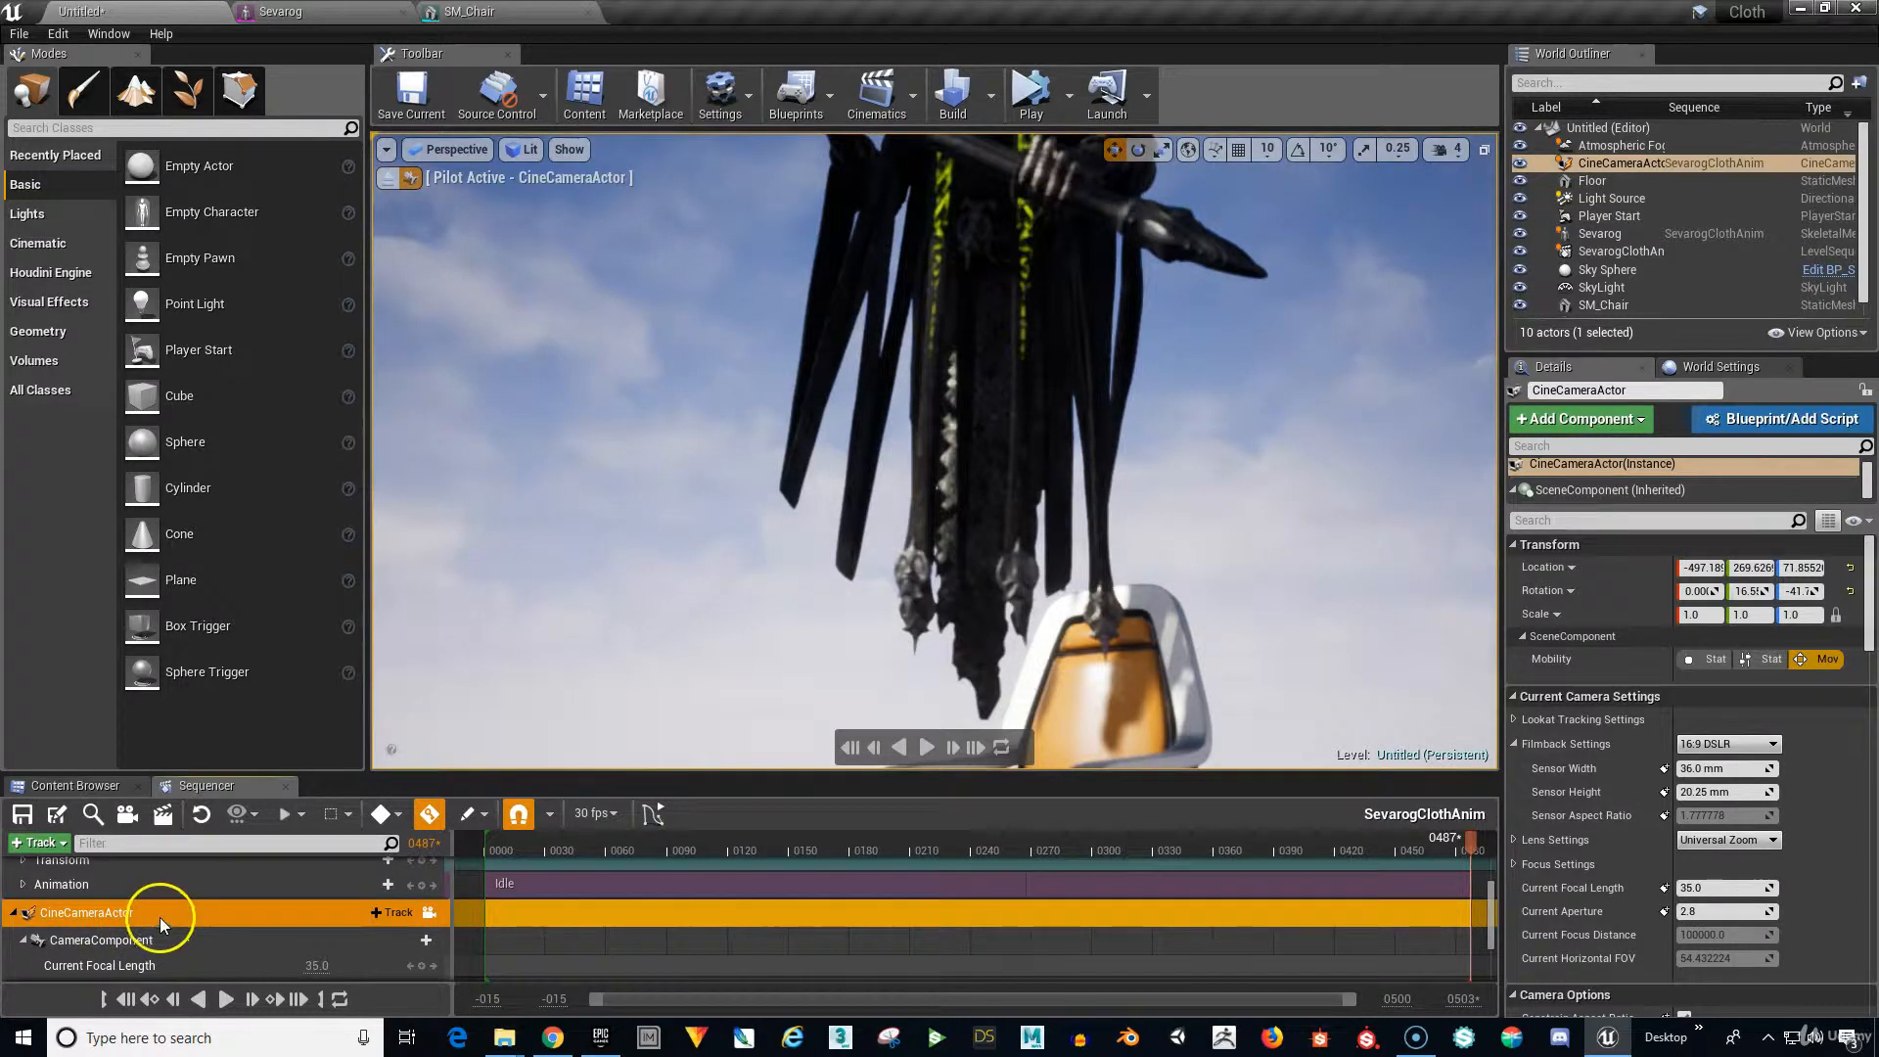
mouse_move(839, 587)
right_down()
mouse_move(832, 614)
mouse_move(831, 576)
right_up()
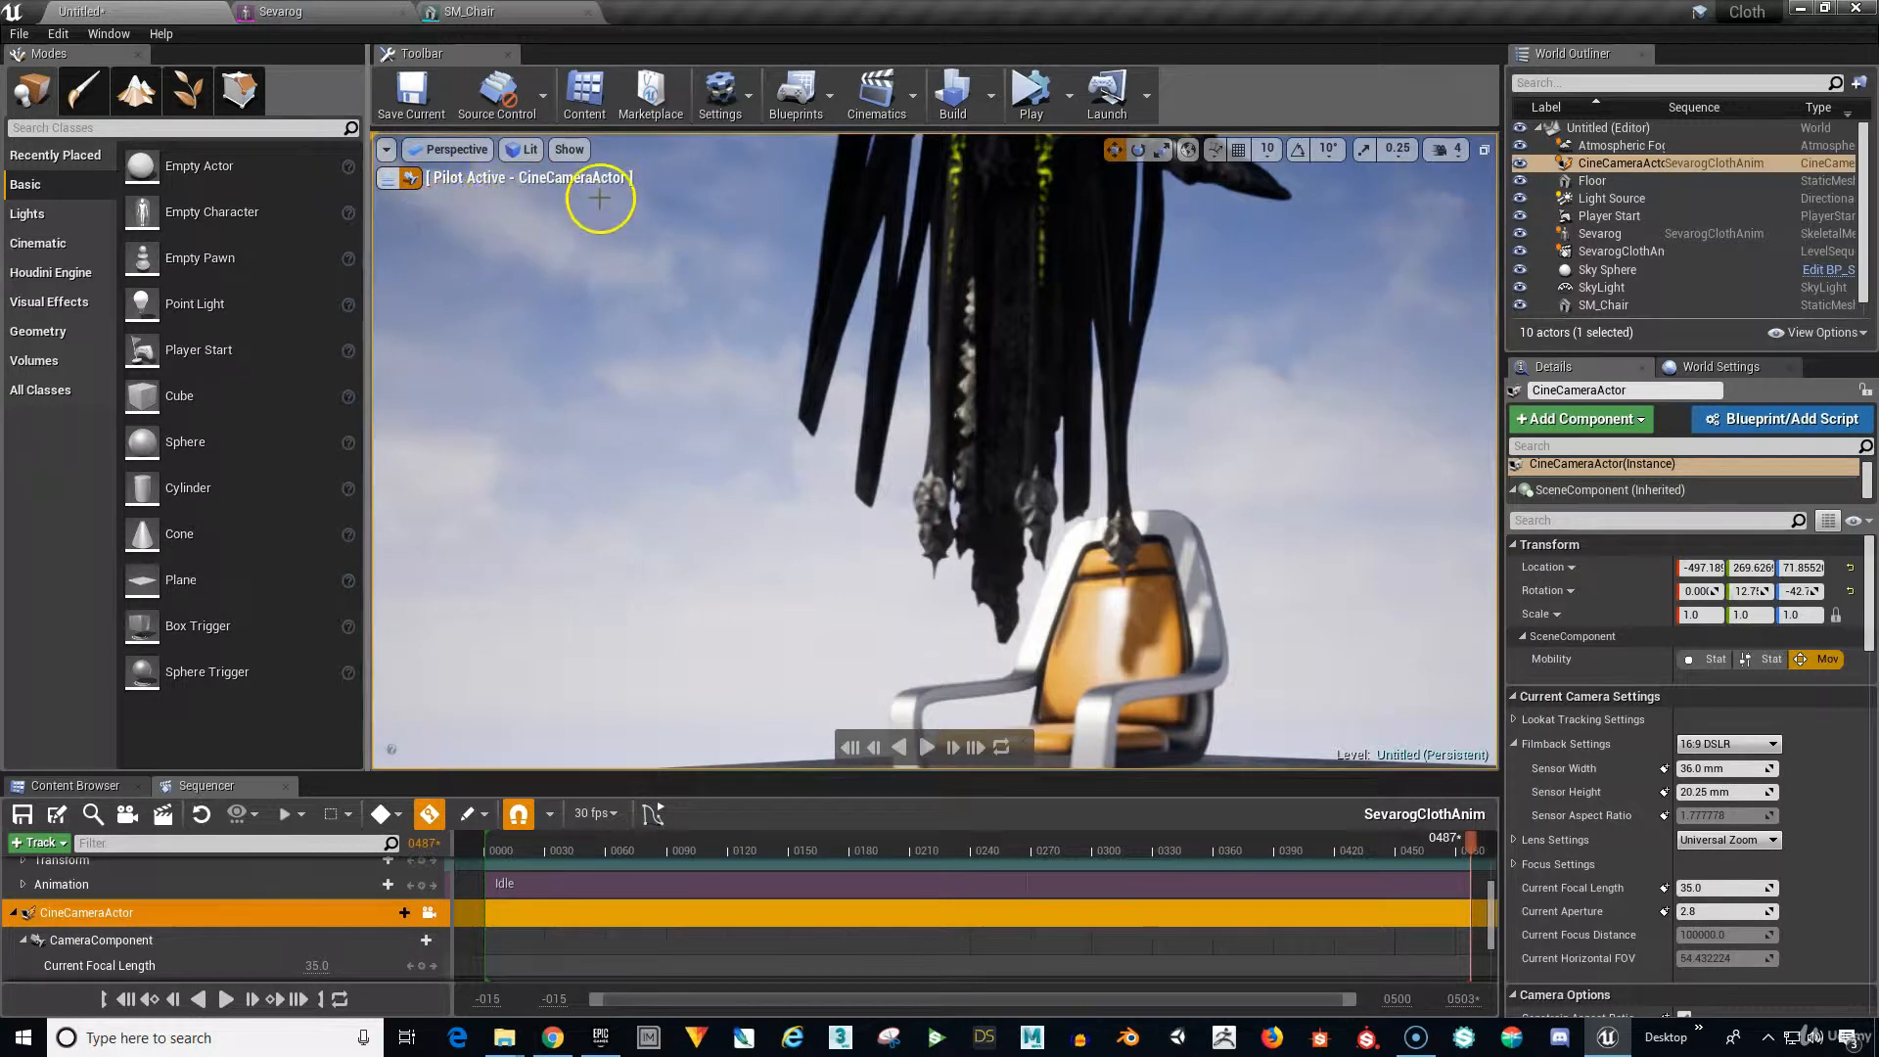
mouse_move(839, 437)
right_down()
mouse_move(851, 449)
mouse_move(844, 423)
right_up()
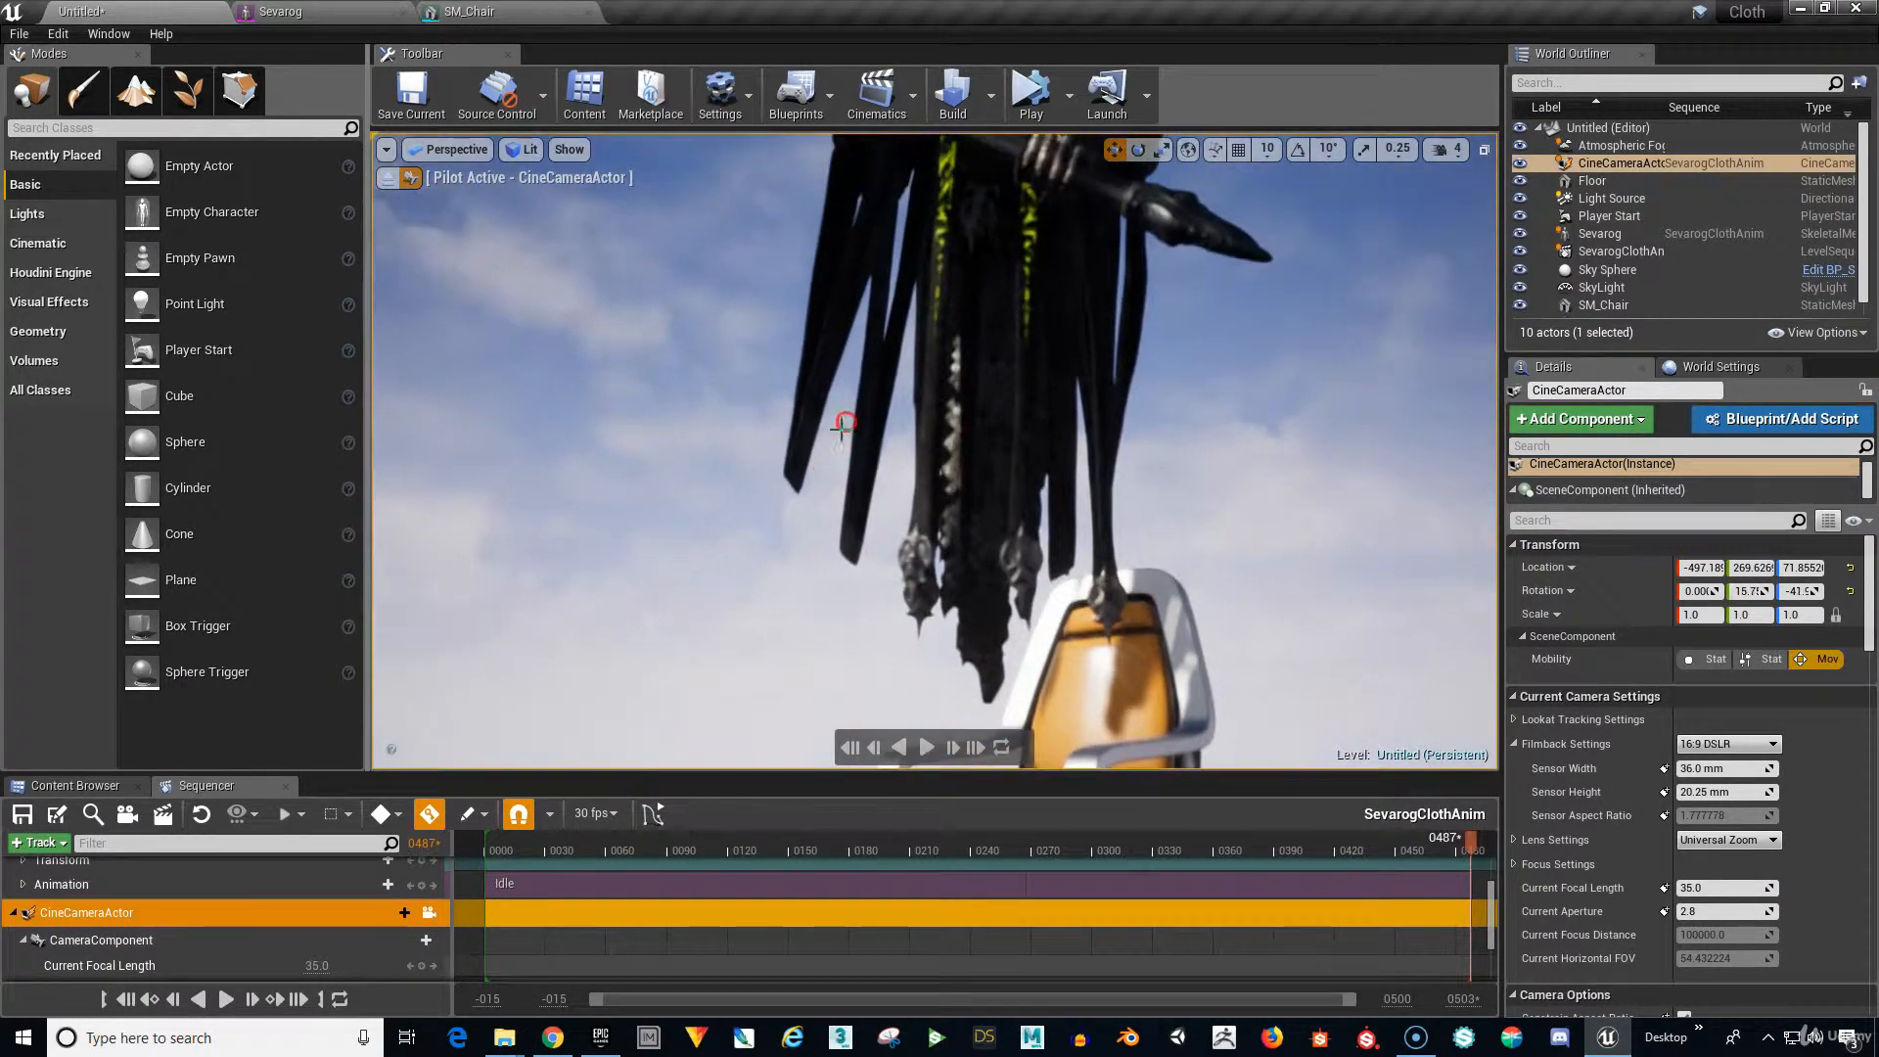
middle_drag(852, 422, 864, 425)
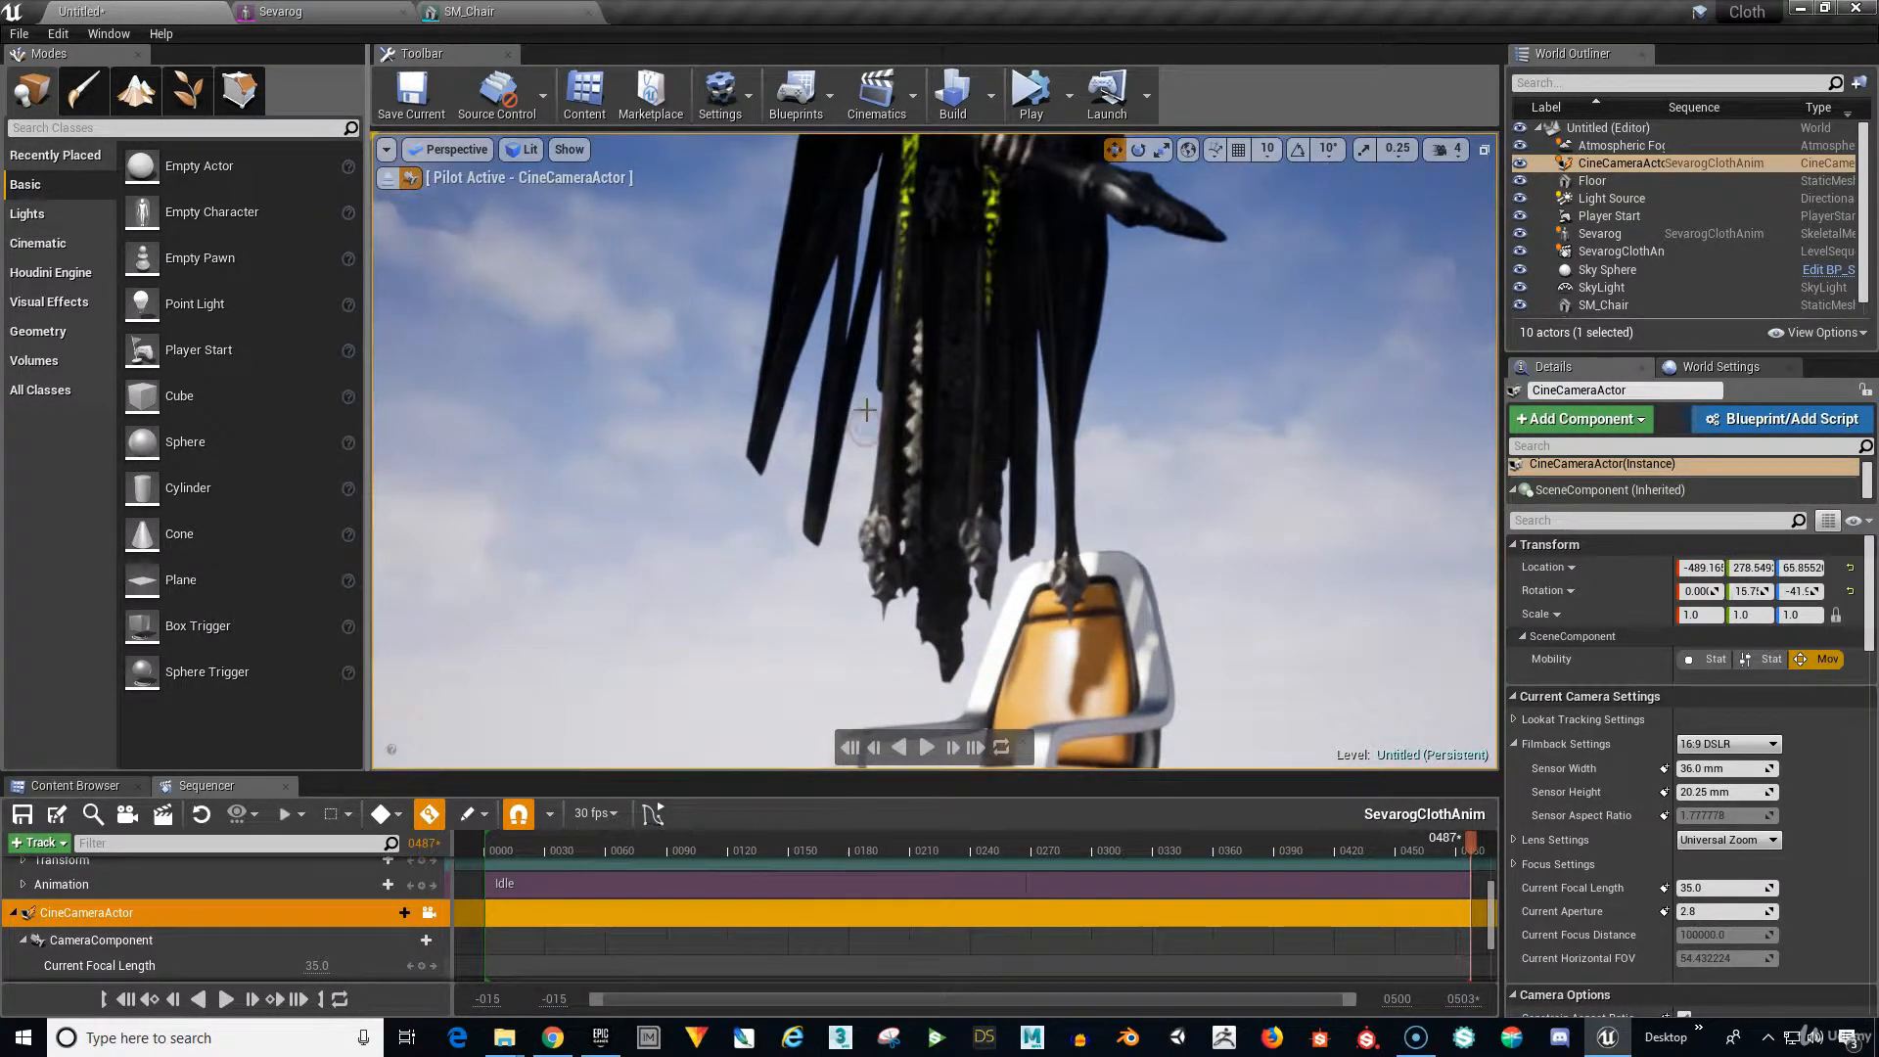
scroll(867, 410, down, 6)
right_drag(907, 396, 905, 392)
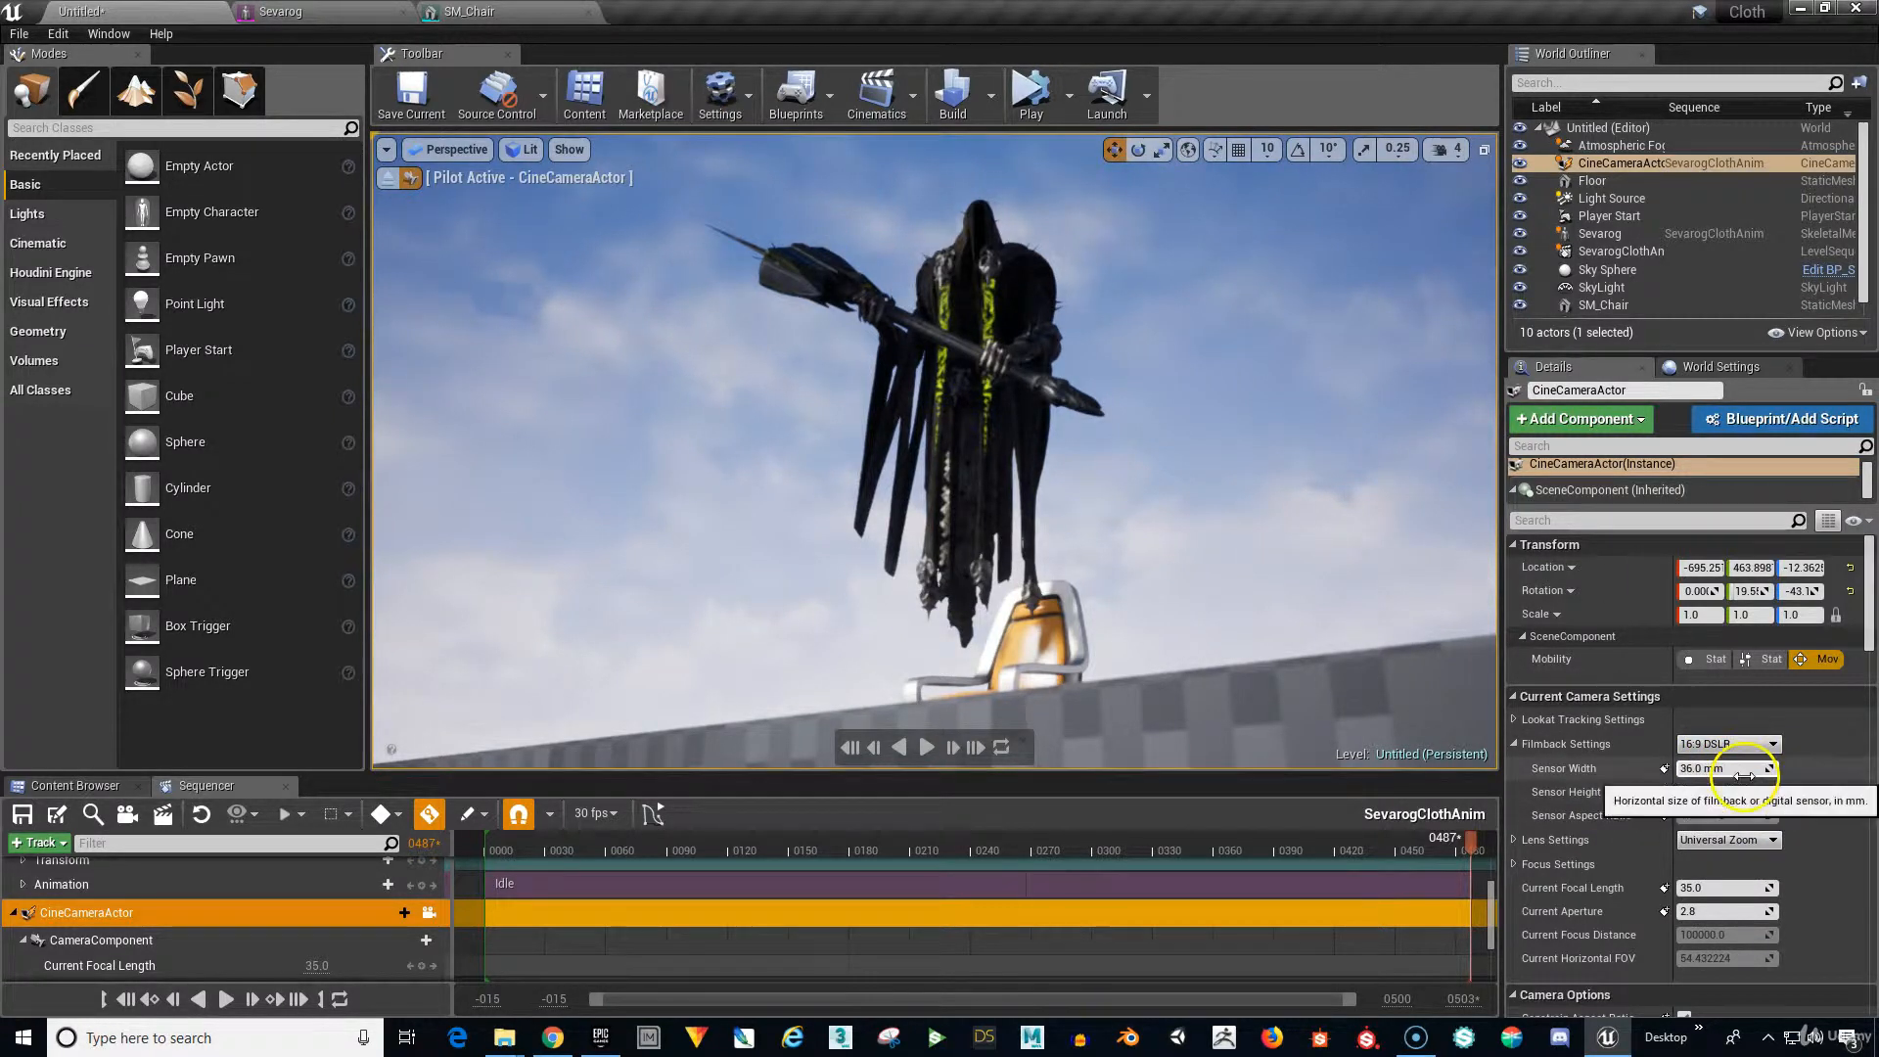
Set the camera's filmback sensor to 34 mm width and 14 mm height.
click(1743, 771)
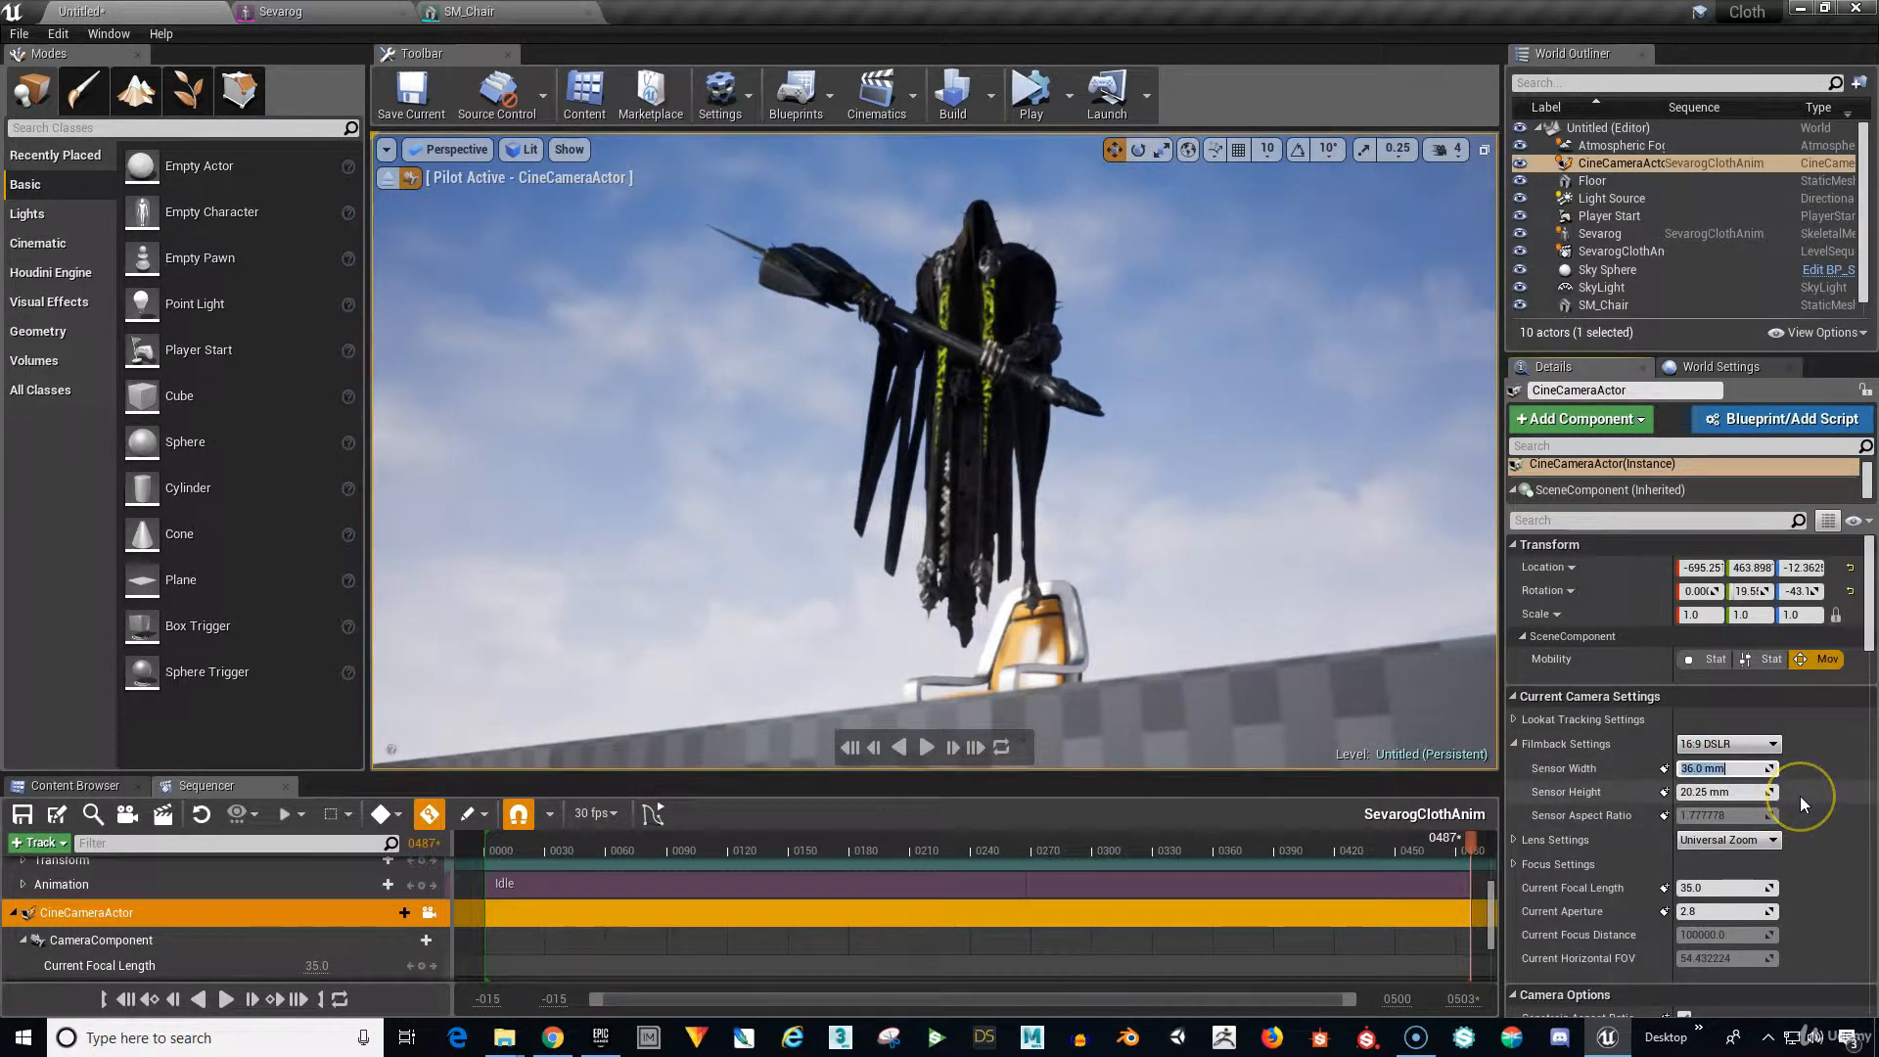
text(3)
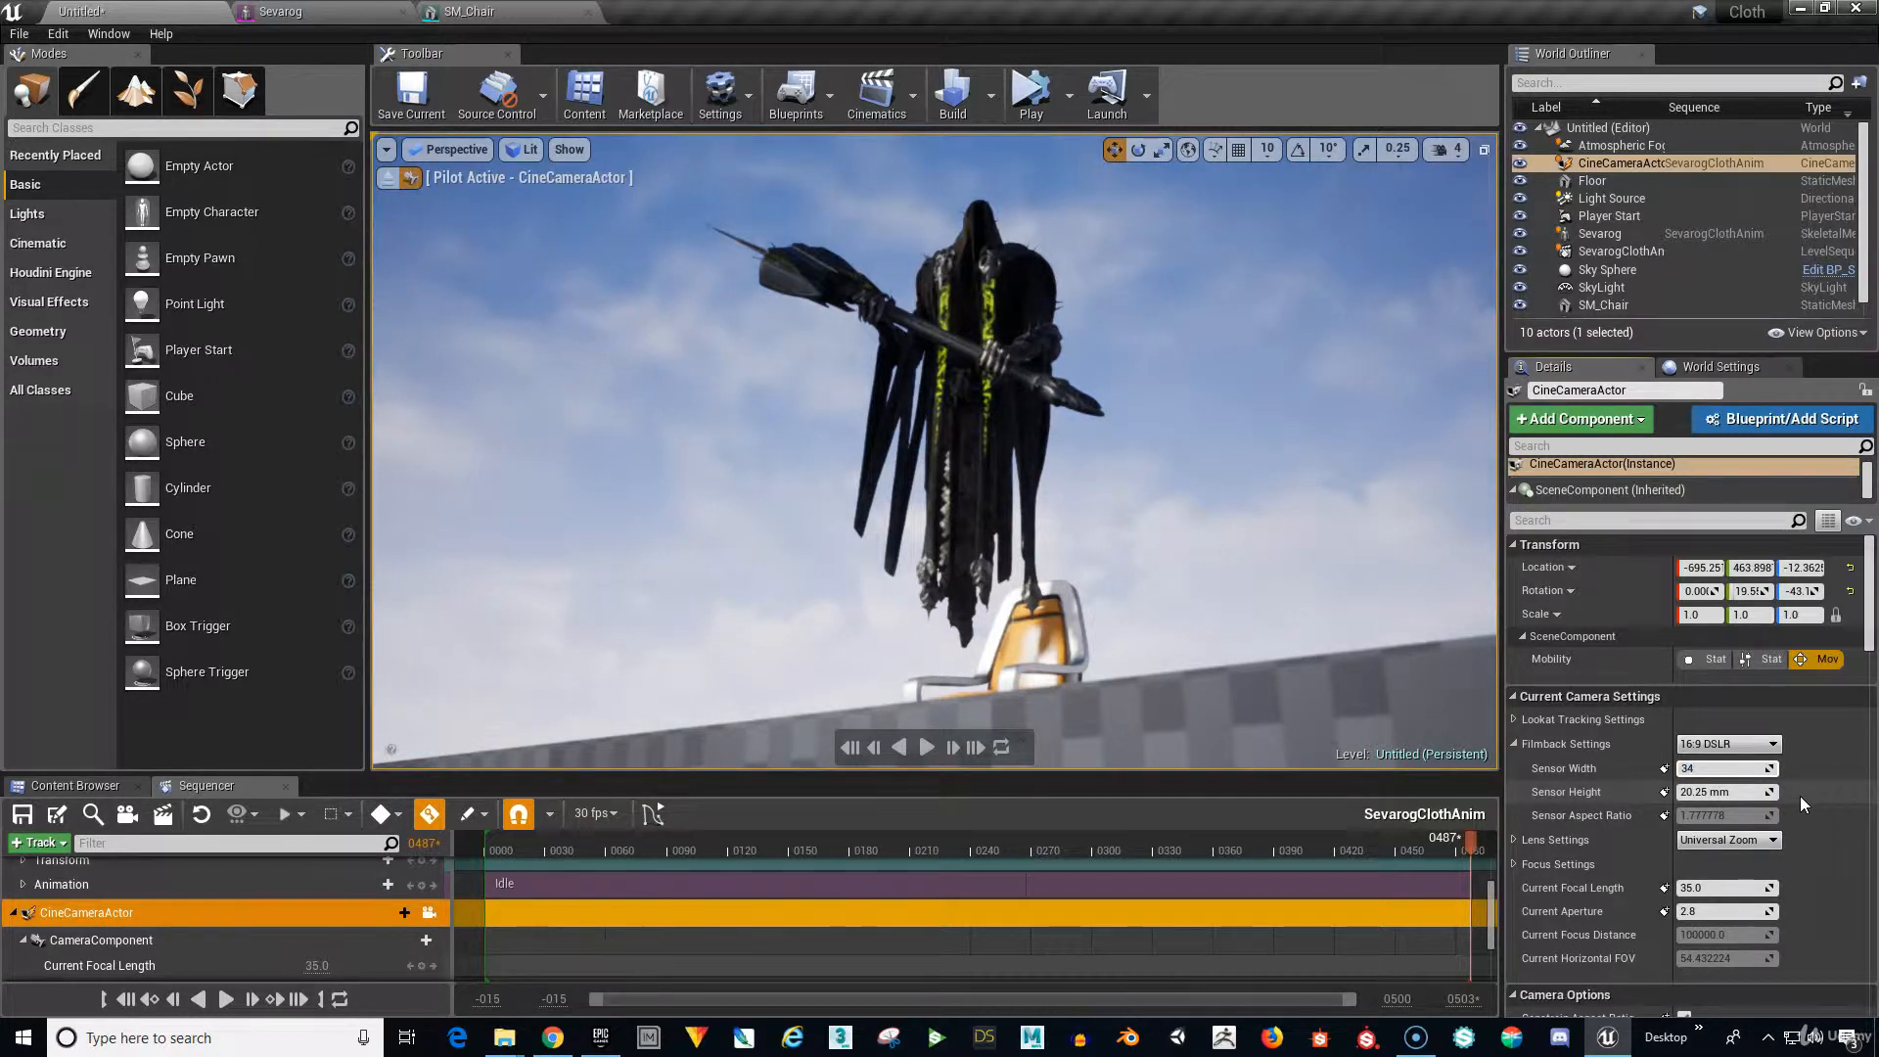
text(4)
key(Return)
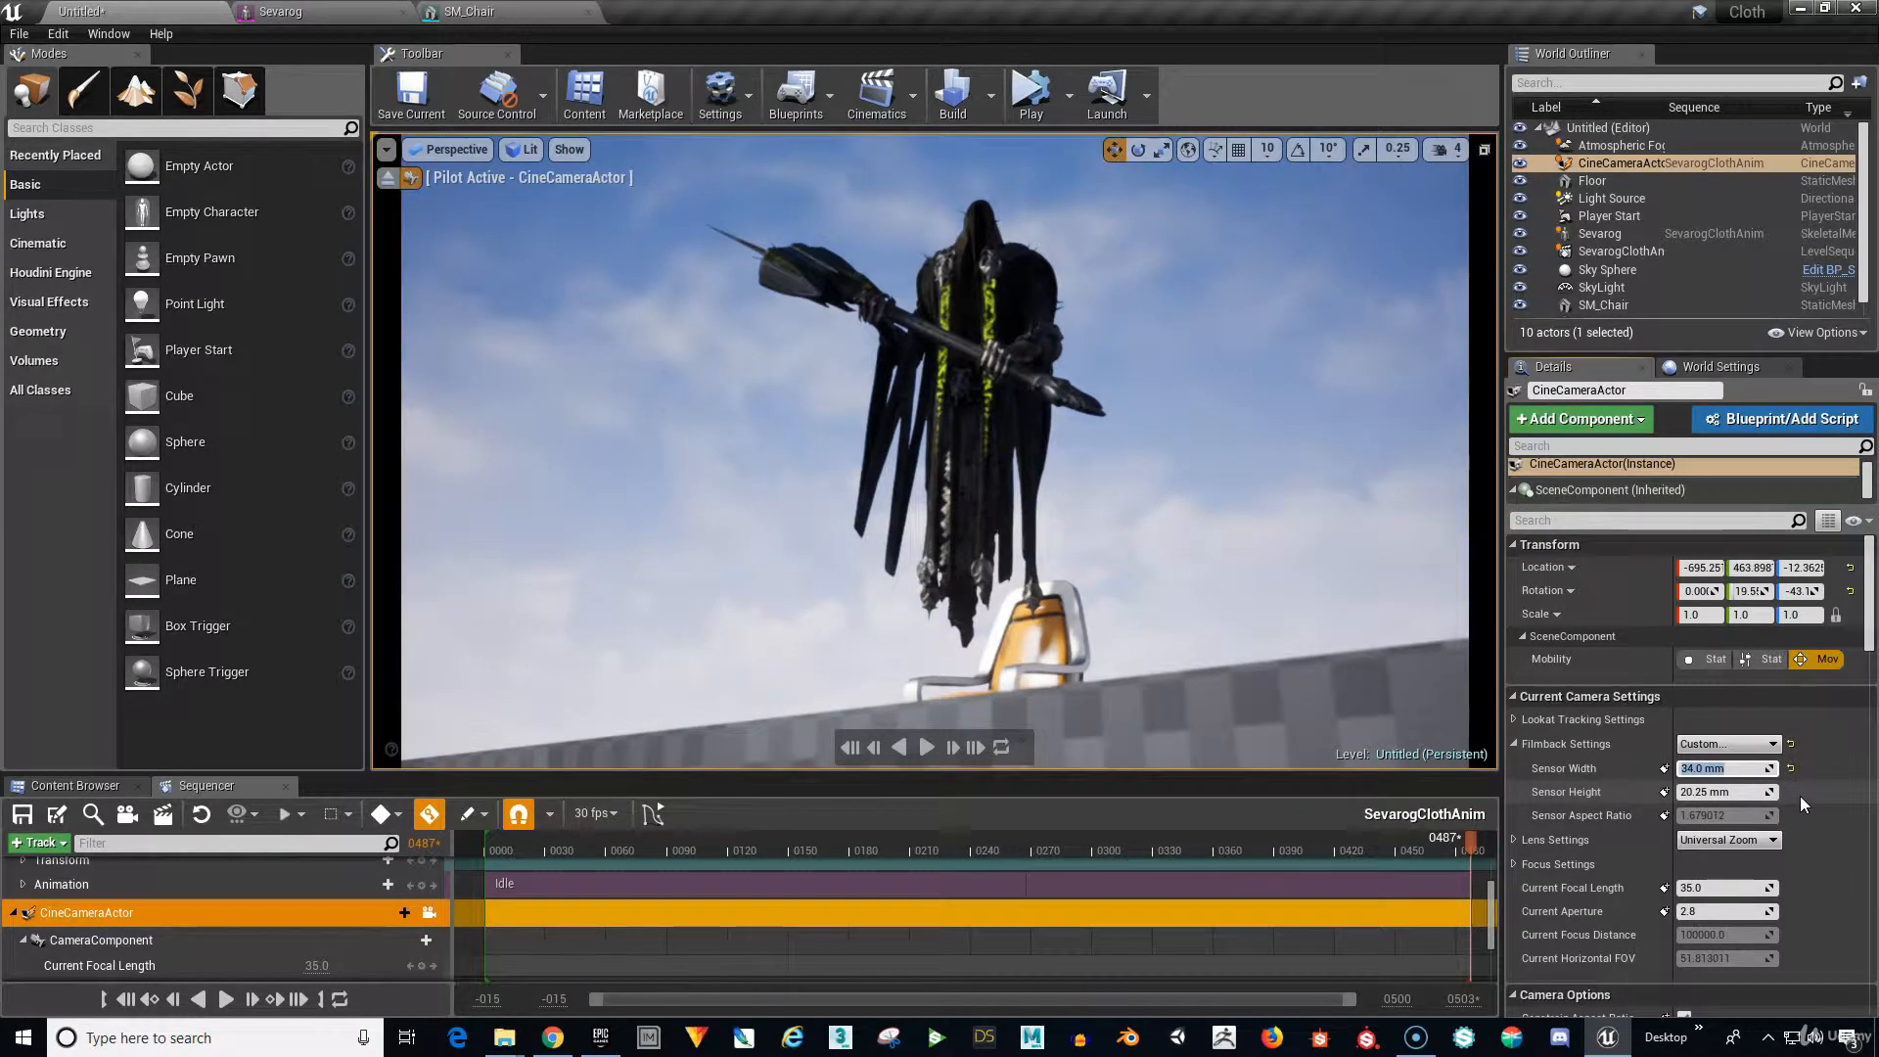
click(1724, 792)
text(1)
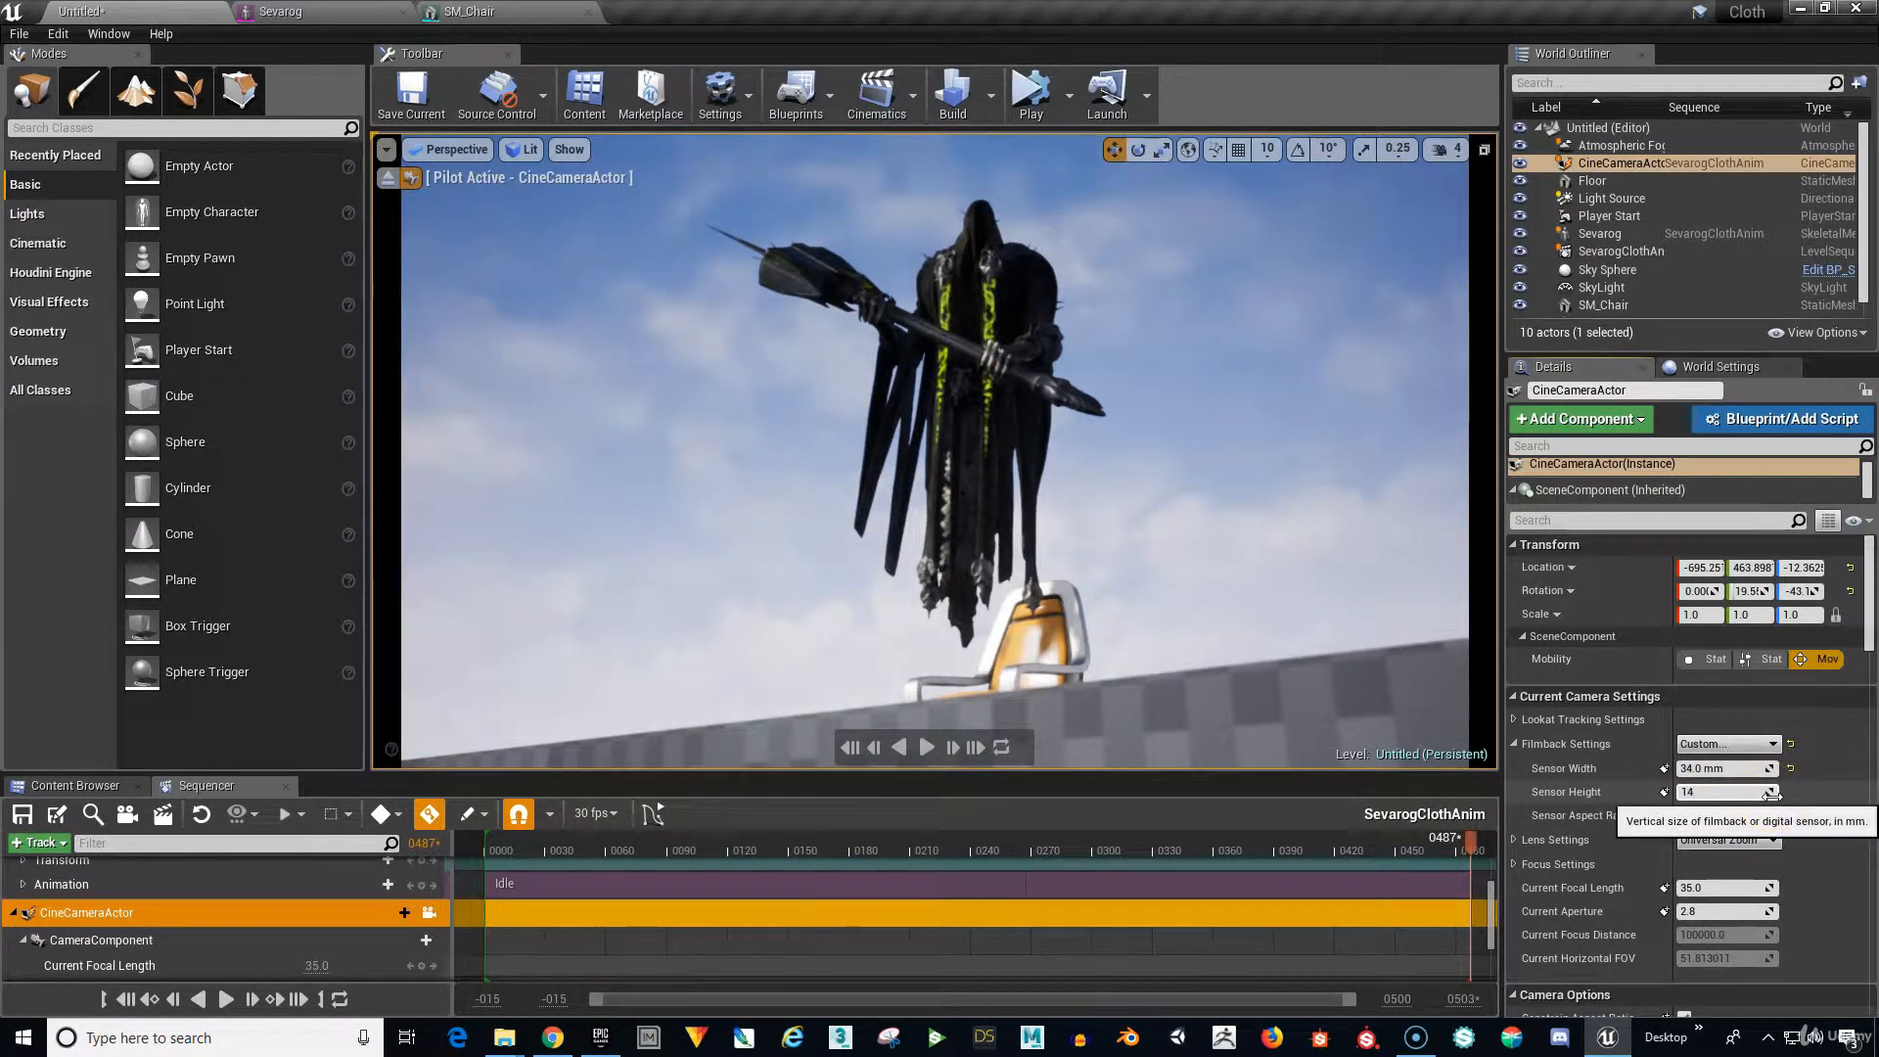
text(4)
key(Return)
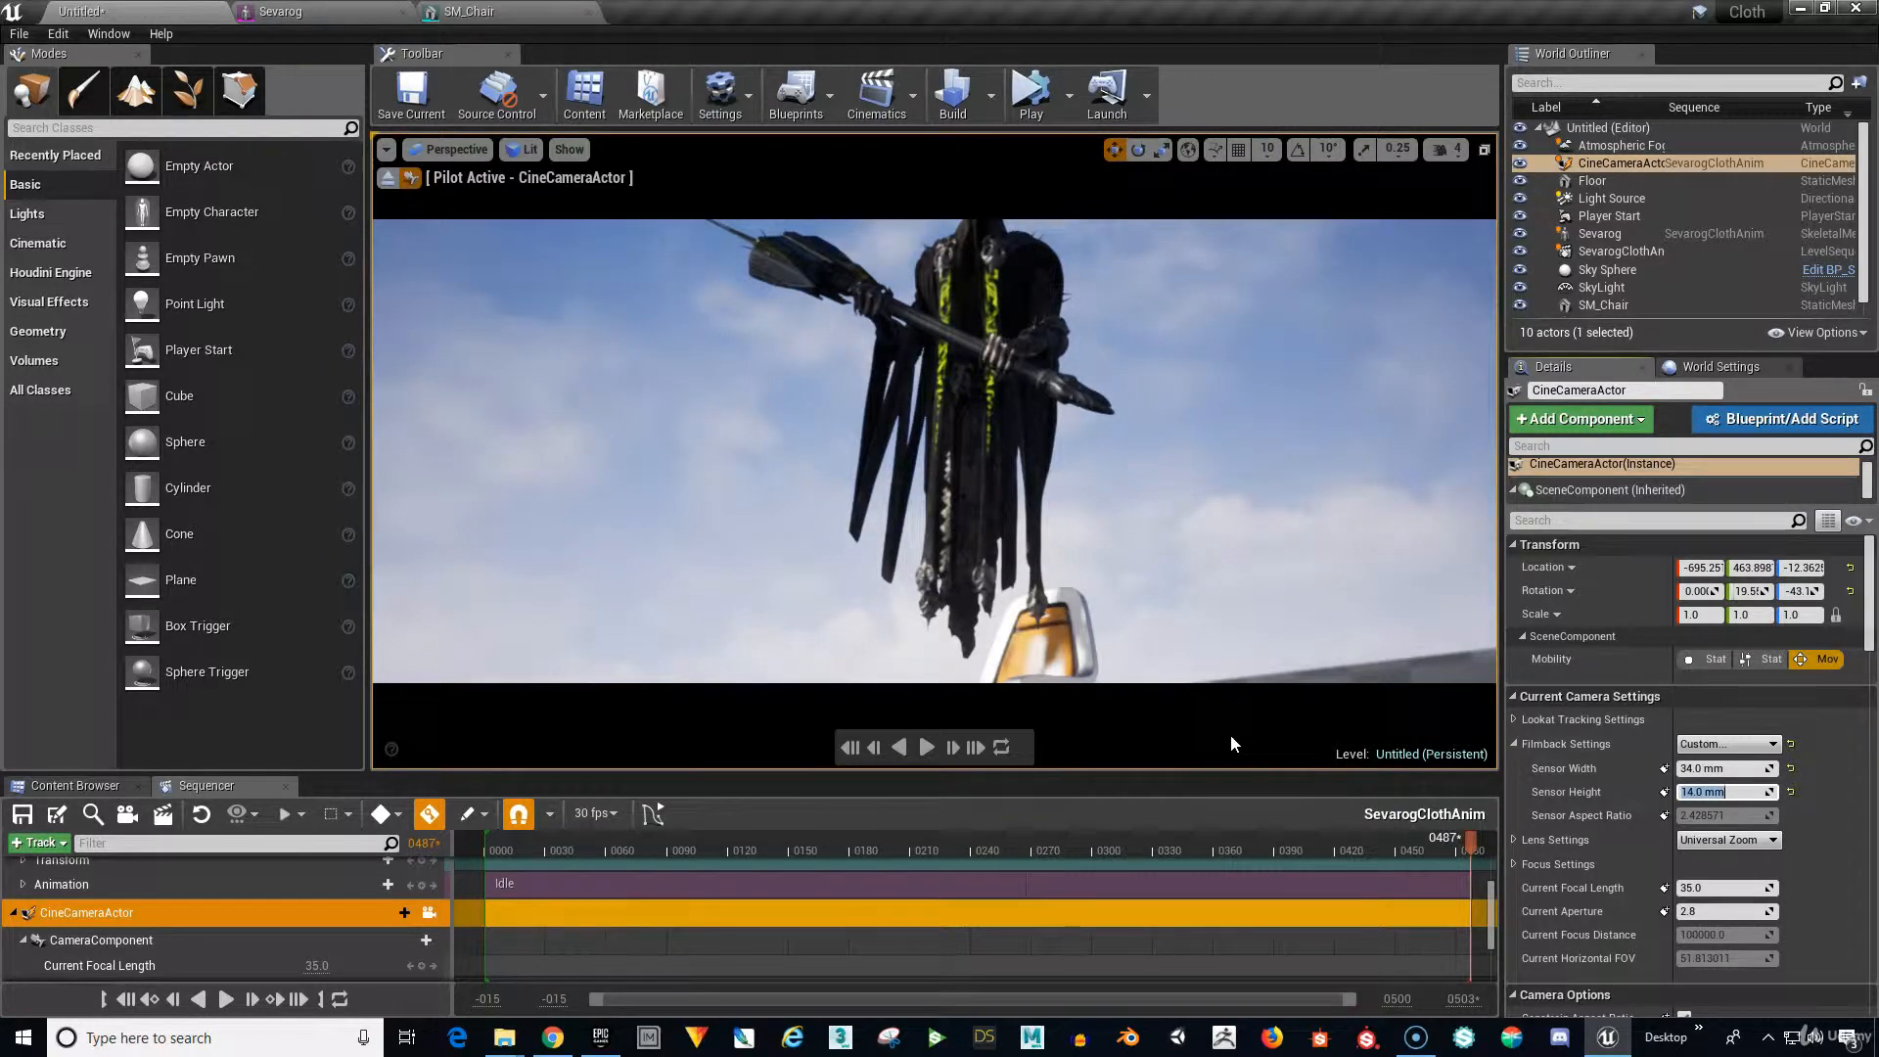
Expand the camera's Focus Settings to reach the Focus Method options.
click(1460, 720)
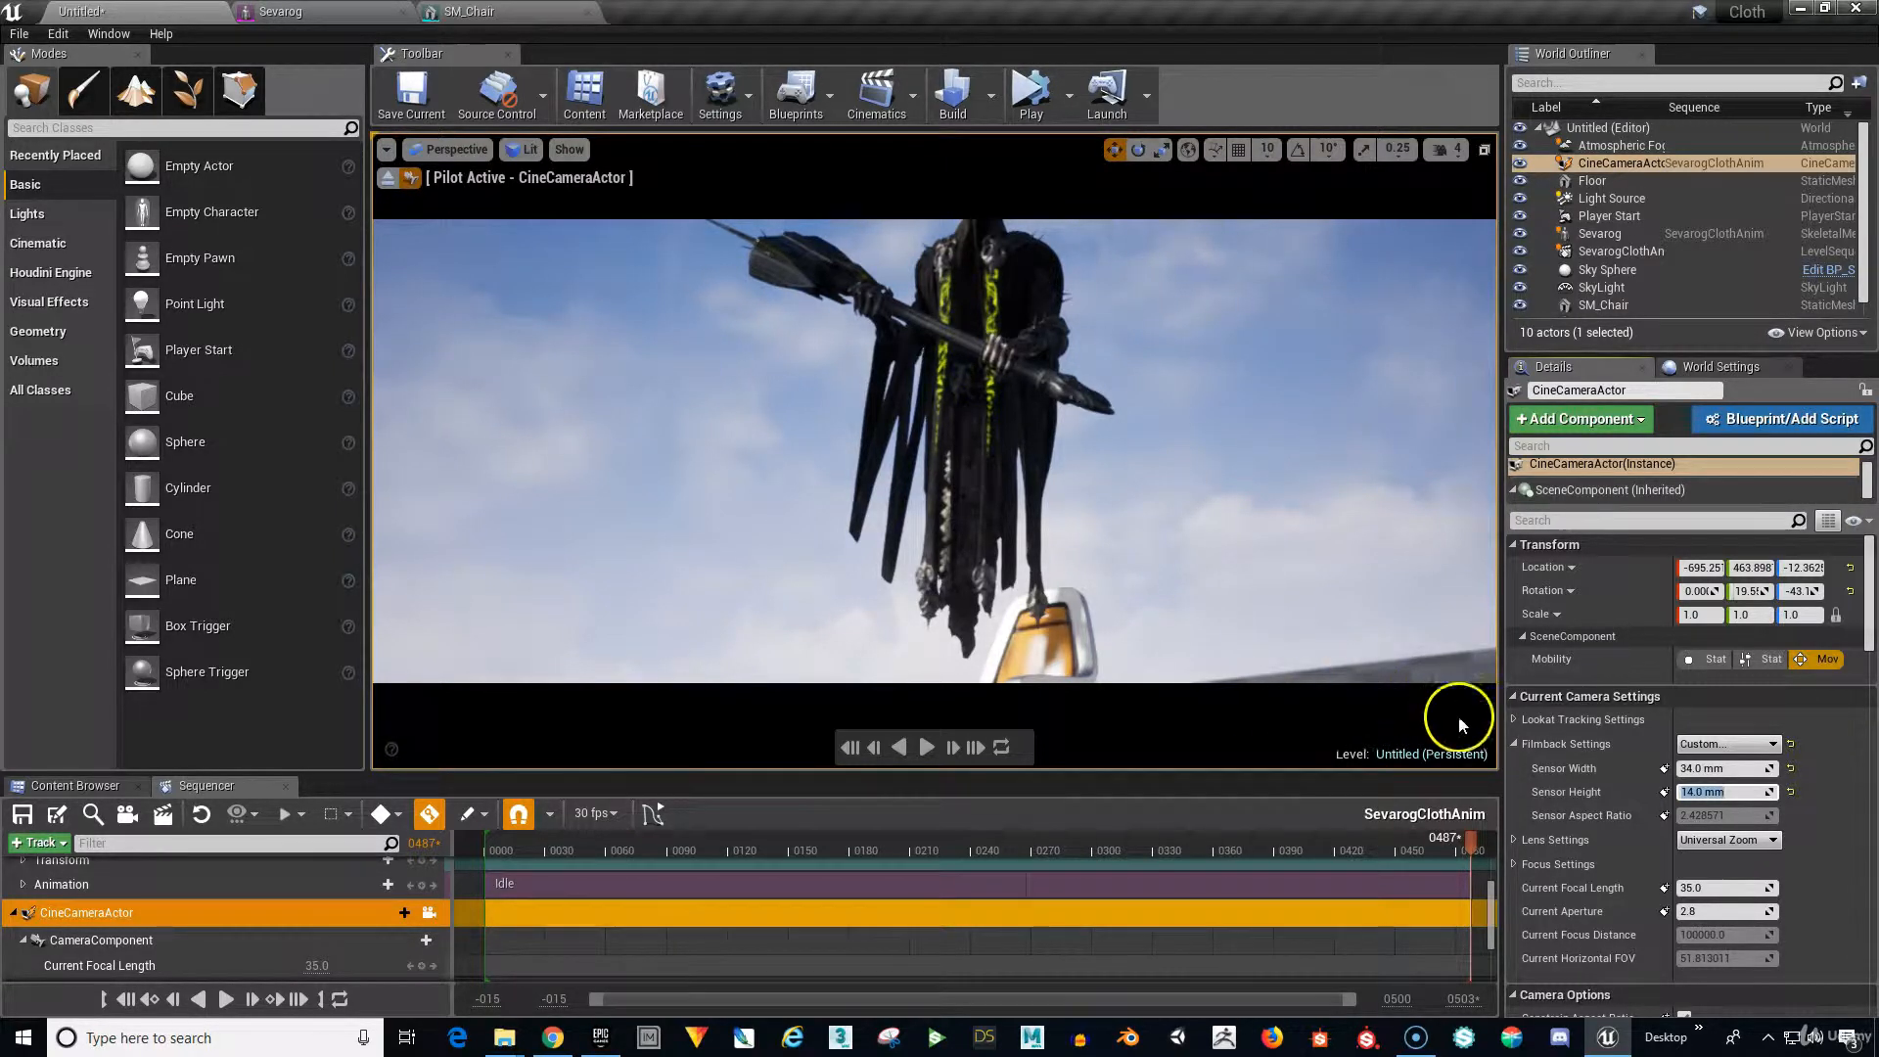
click(1515, 866)
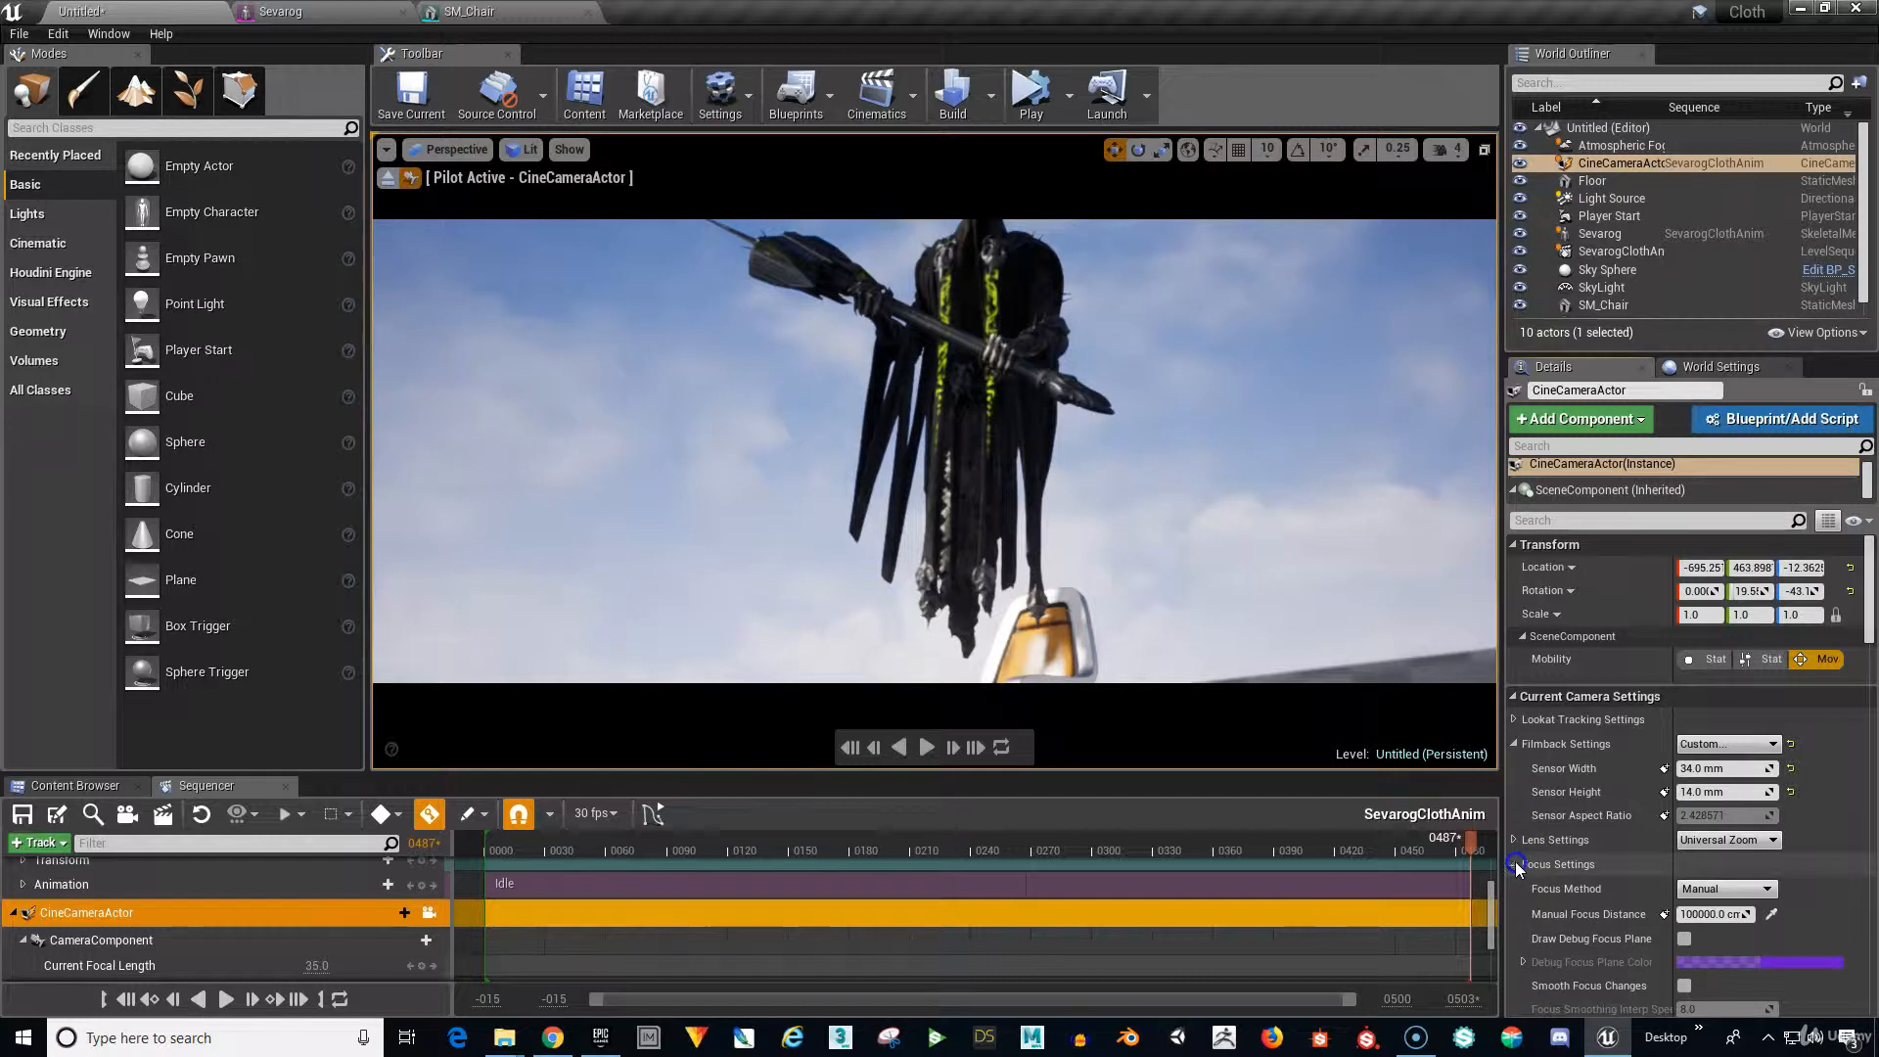
click(1723, 888)
Set the camera's Focus Method to Manual, tilt it slightly, and return to the first frame.
click(1720, 905)
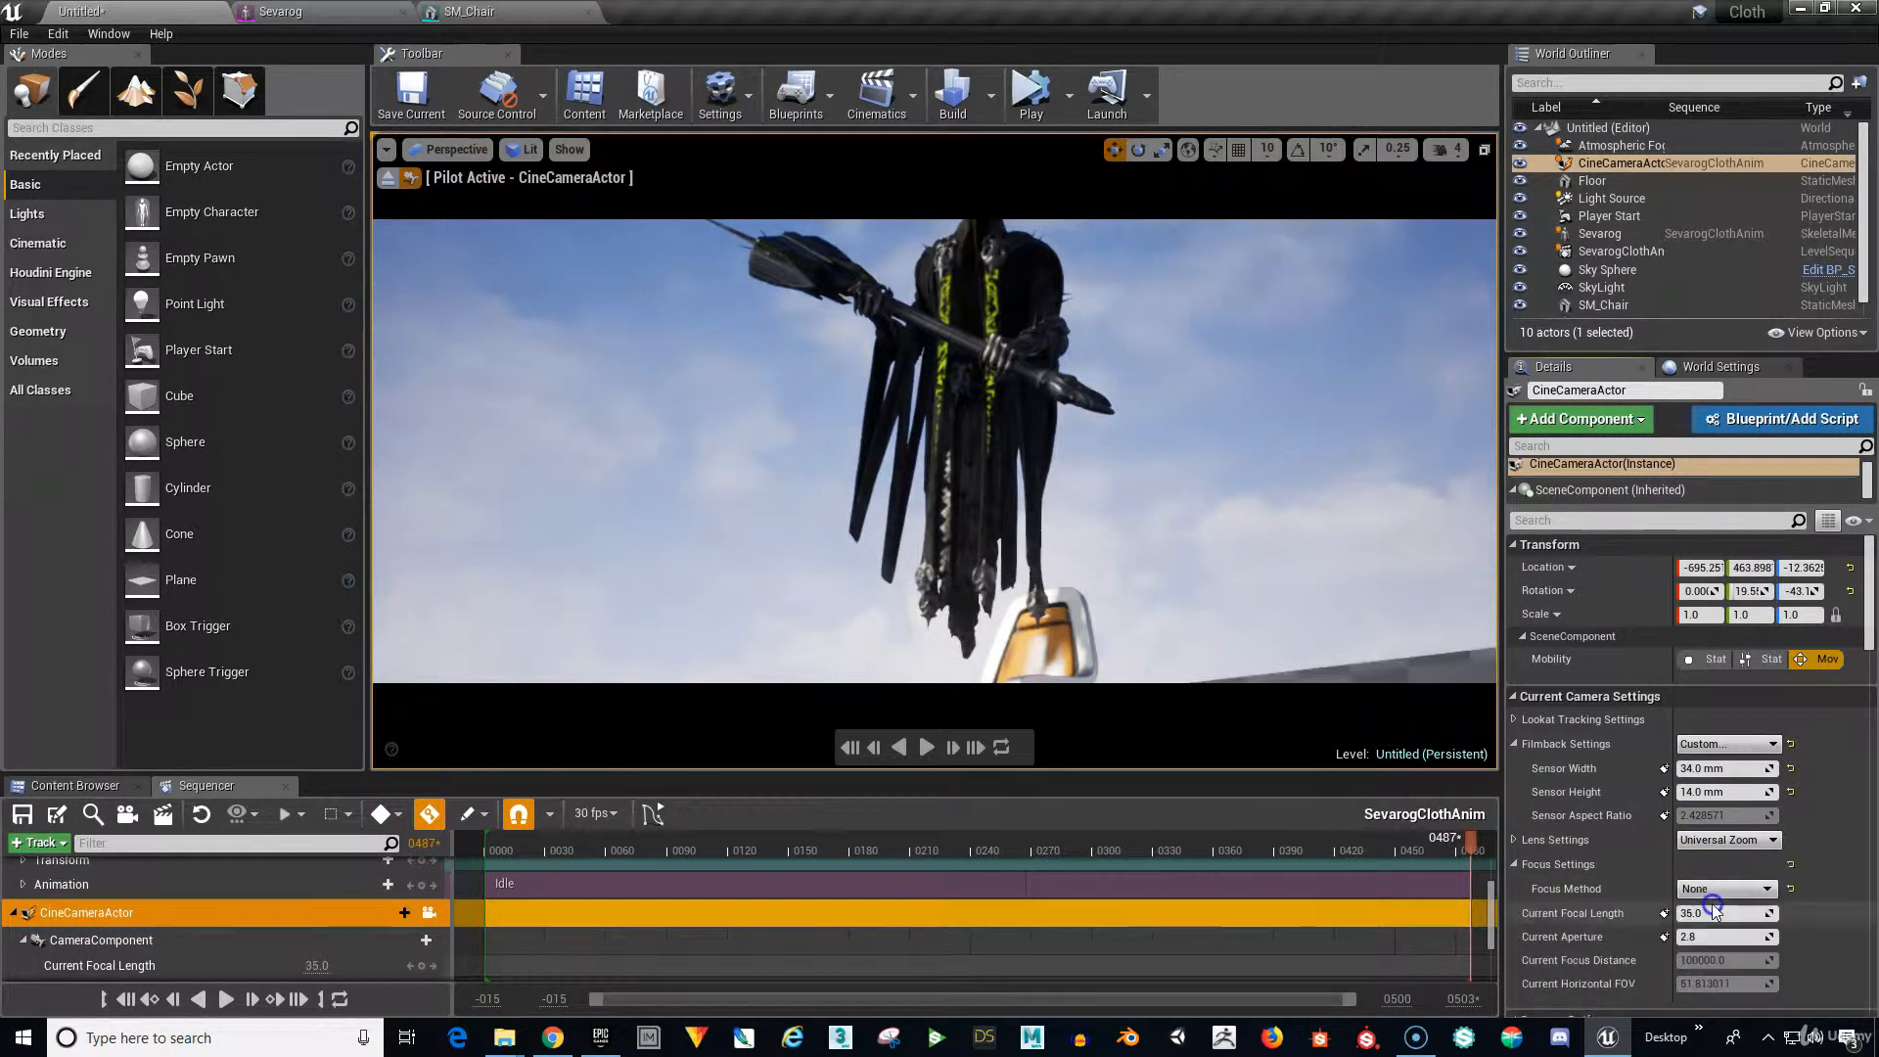
click(1700, 908)
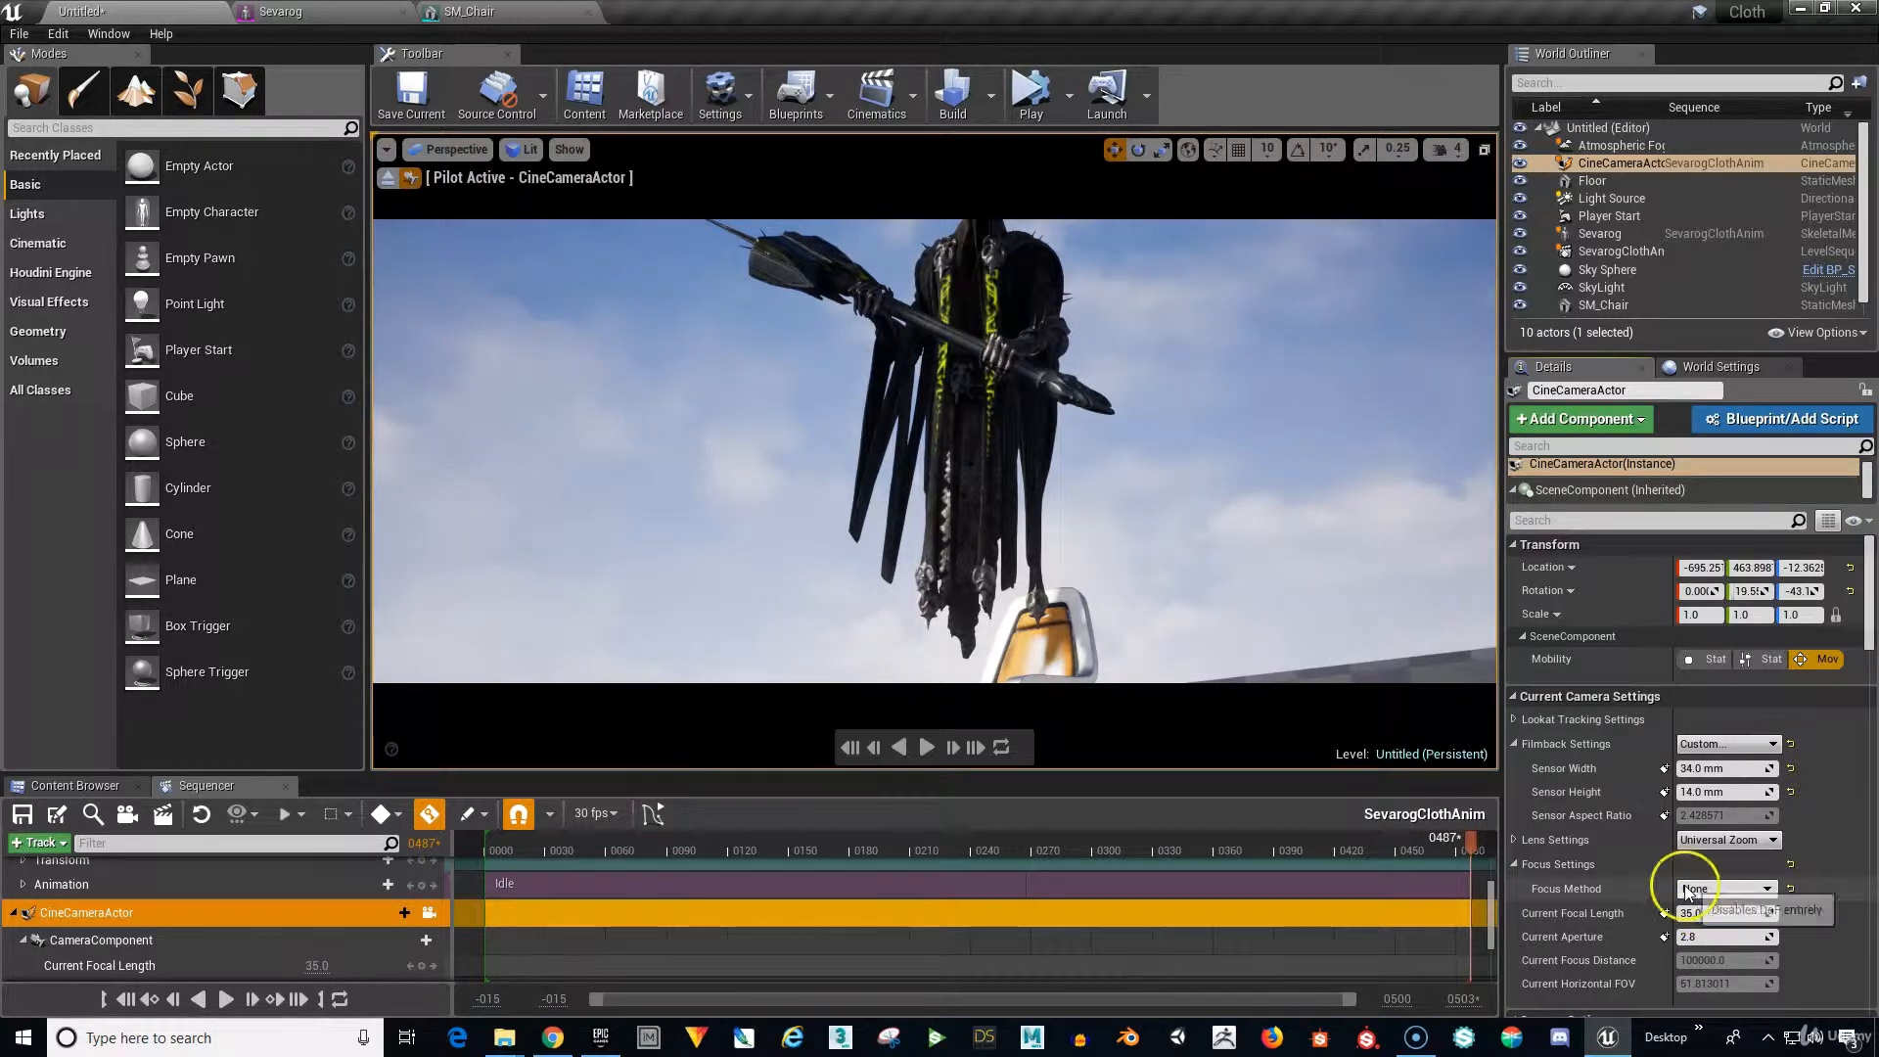
click(1737, 891)
click(1728, 908)
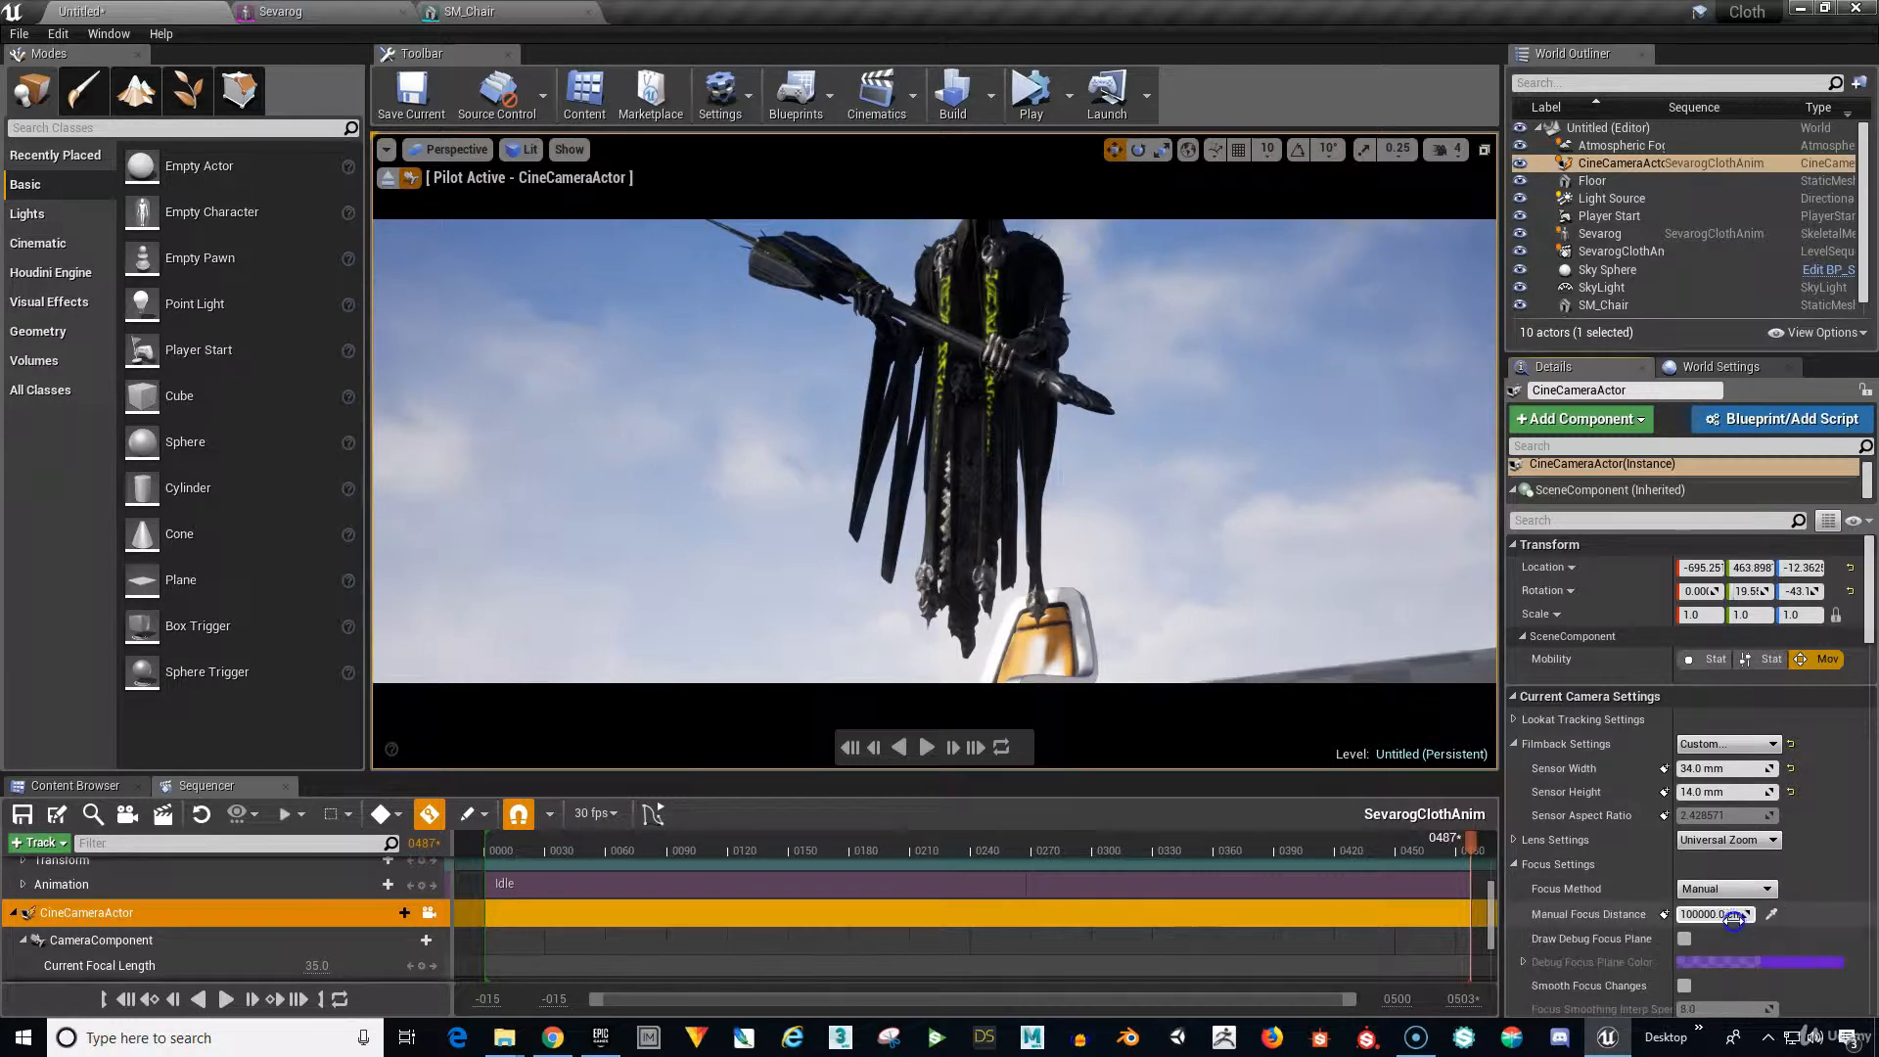
click(1772, 913)
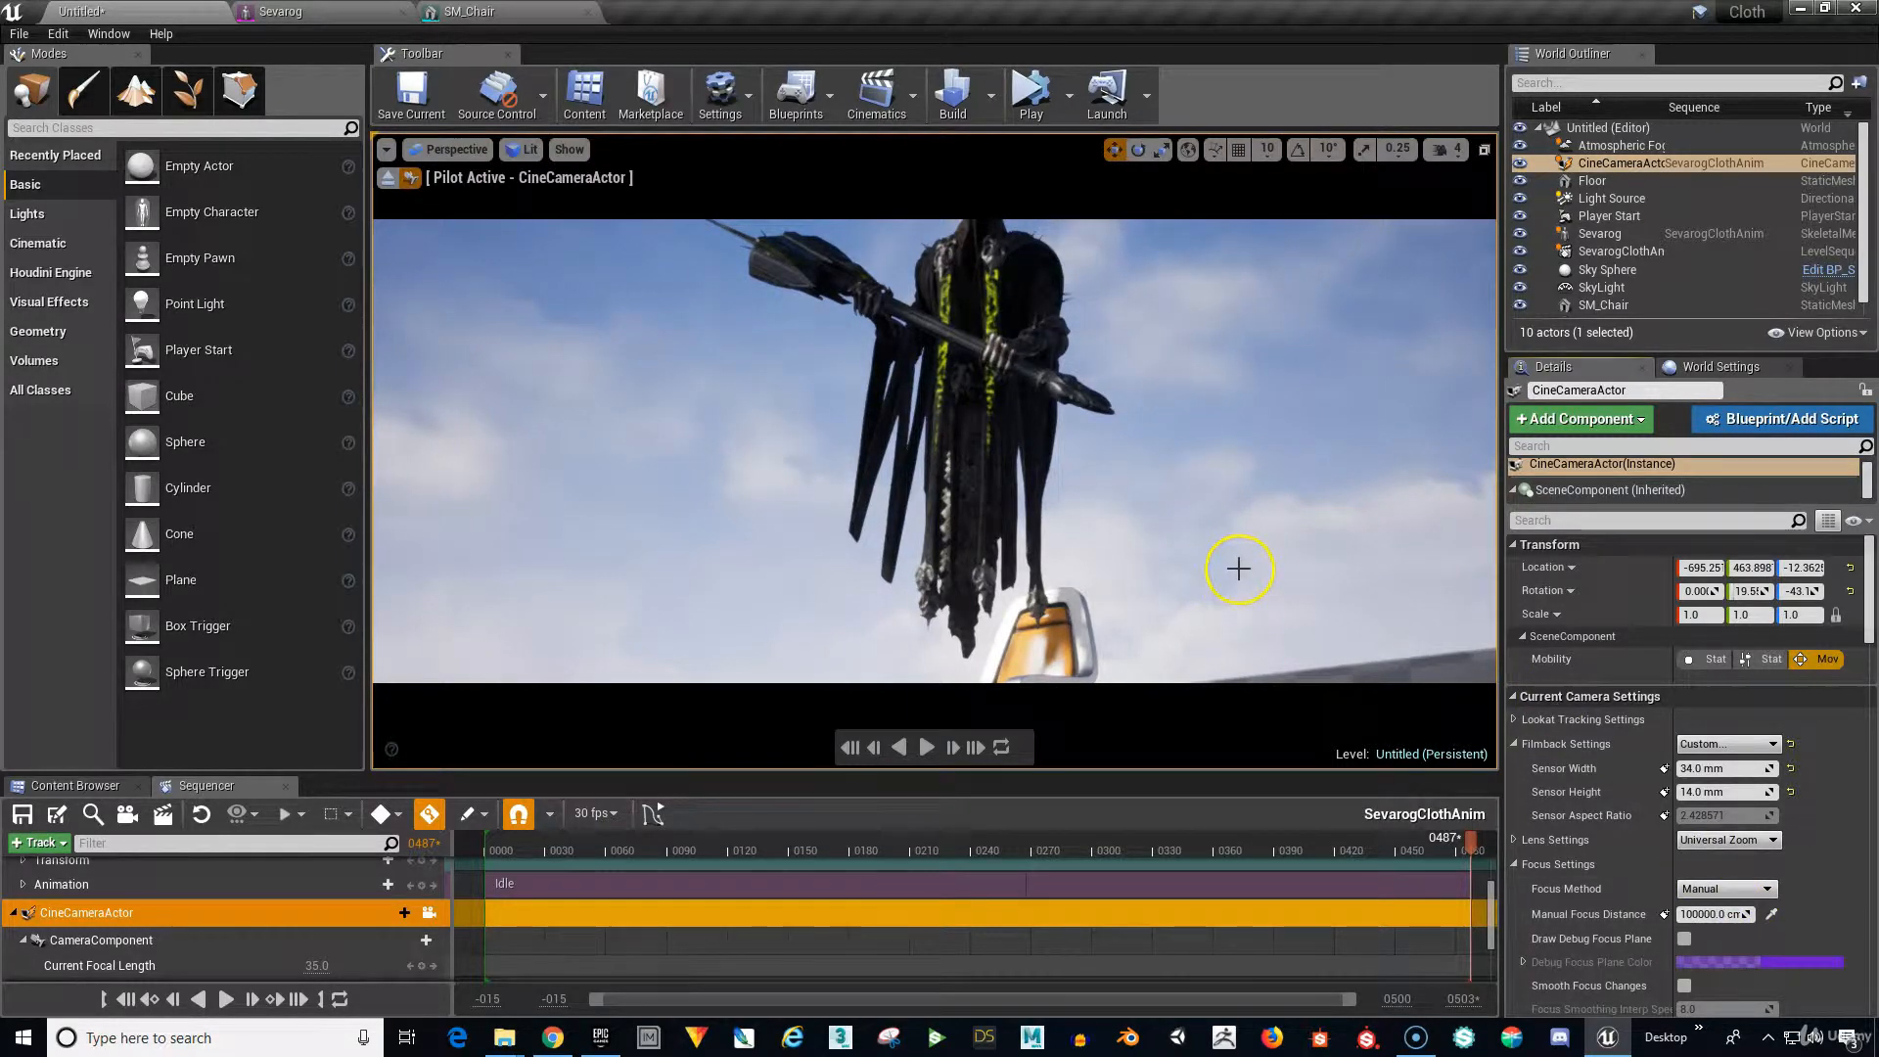
right_drag(1240, 570, 1238, 564)
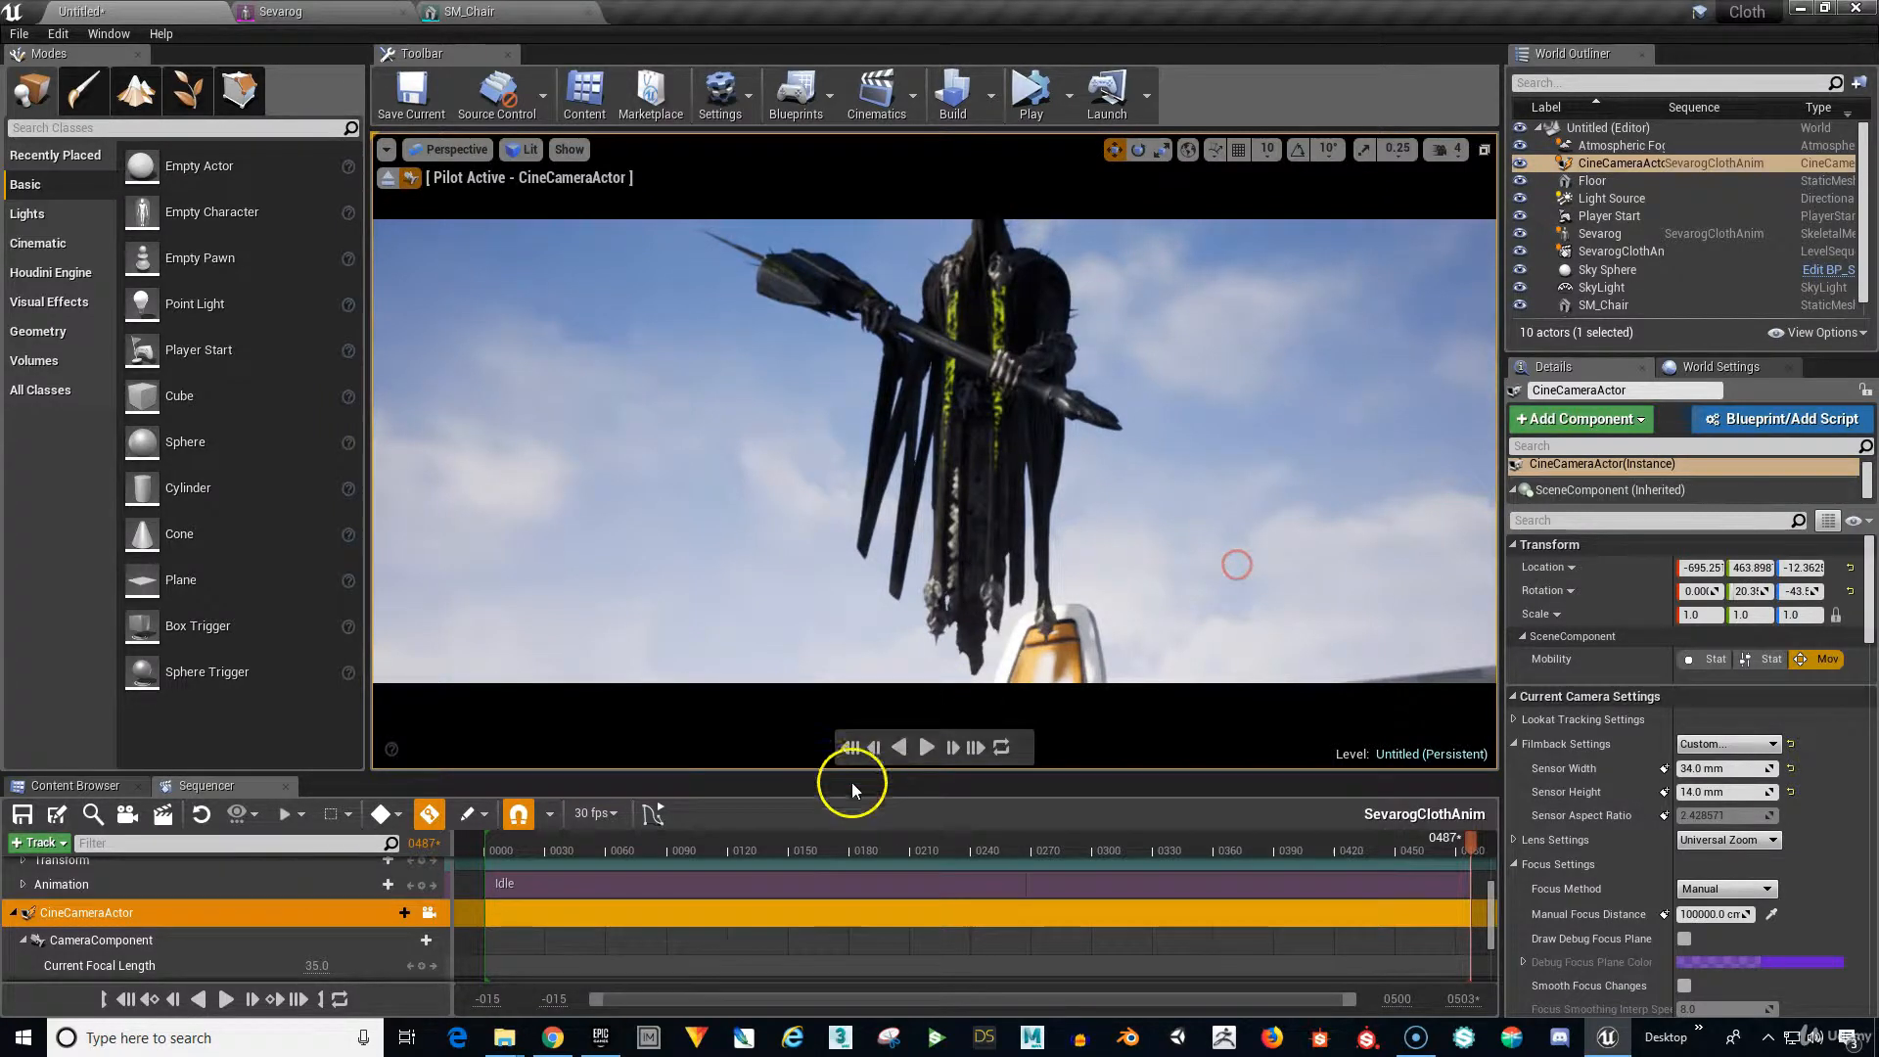
click(849, 747)
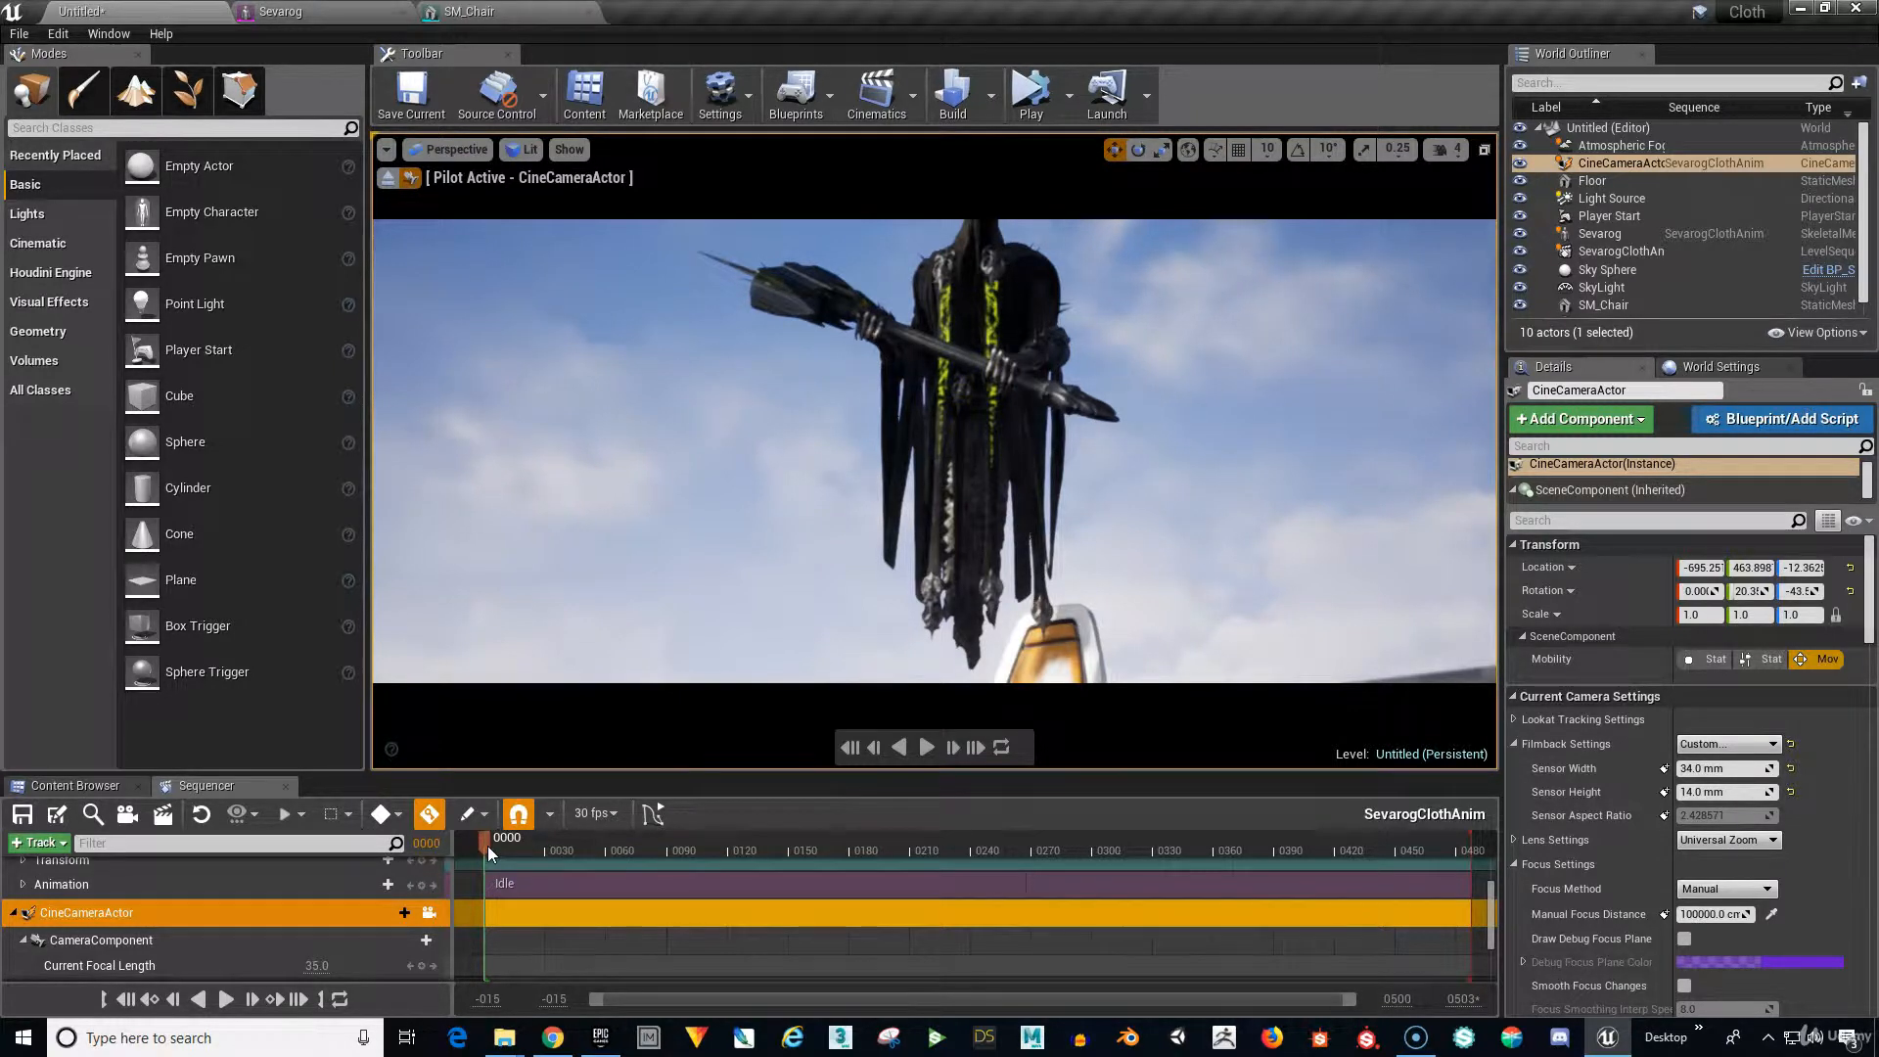
Switch to the Cinematic Viewport layout and pull the view back over the whole floor.
click(450, 150)
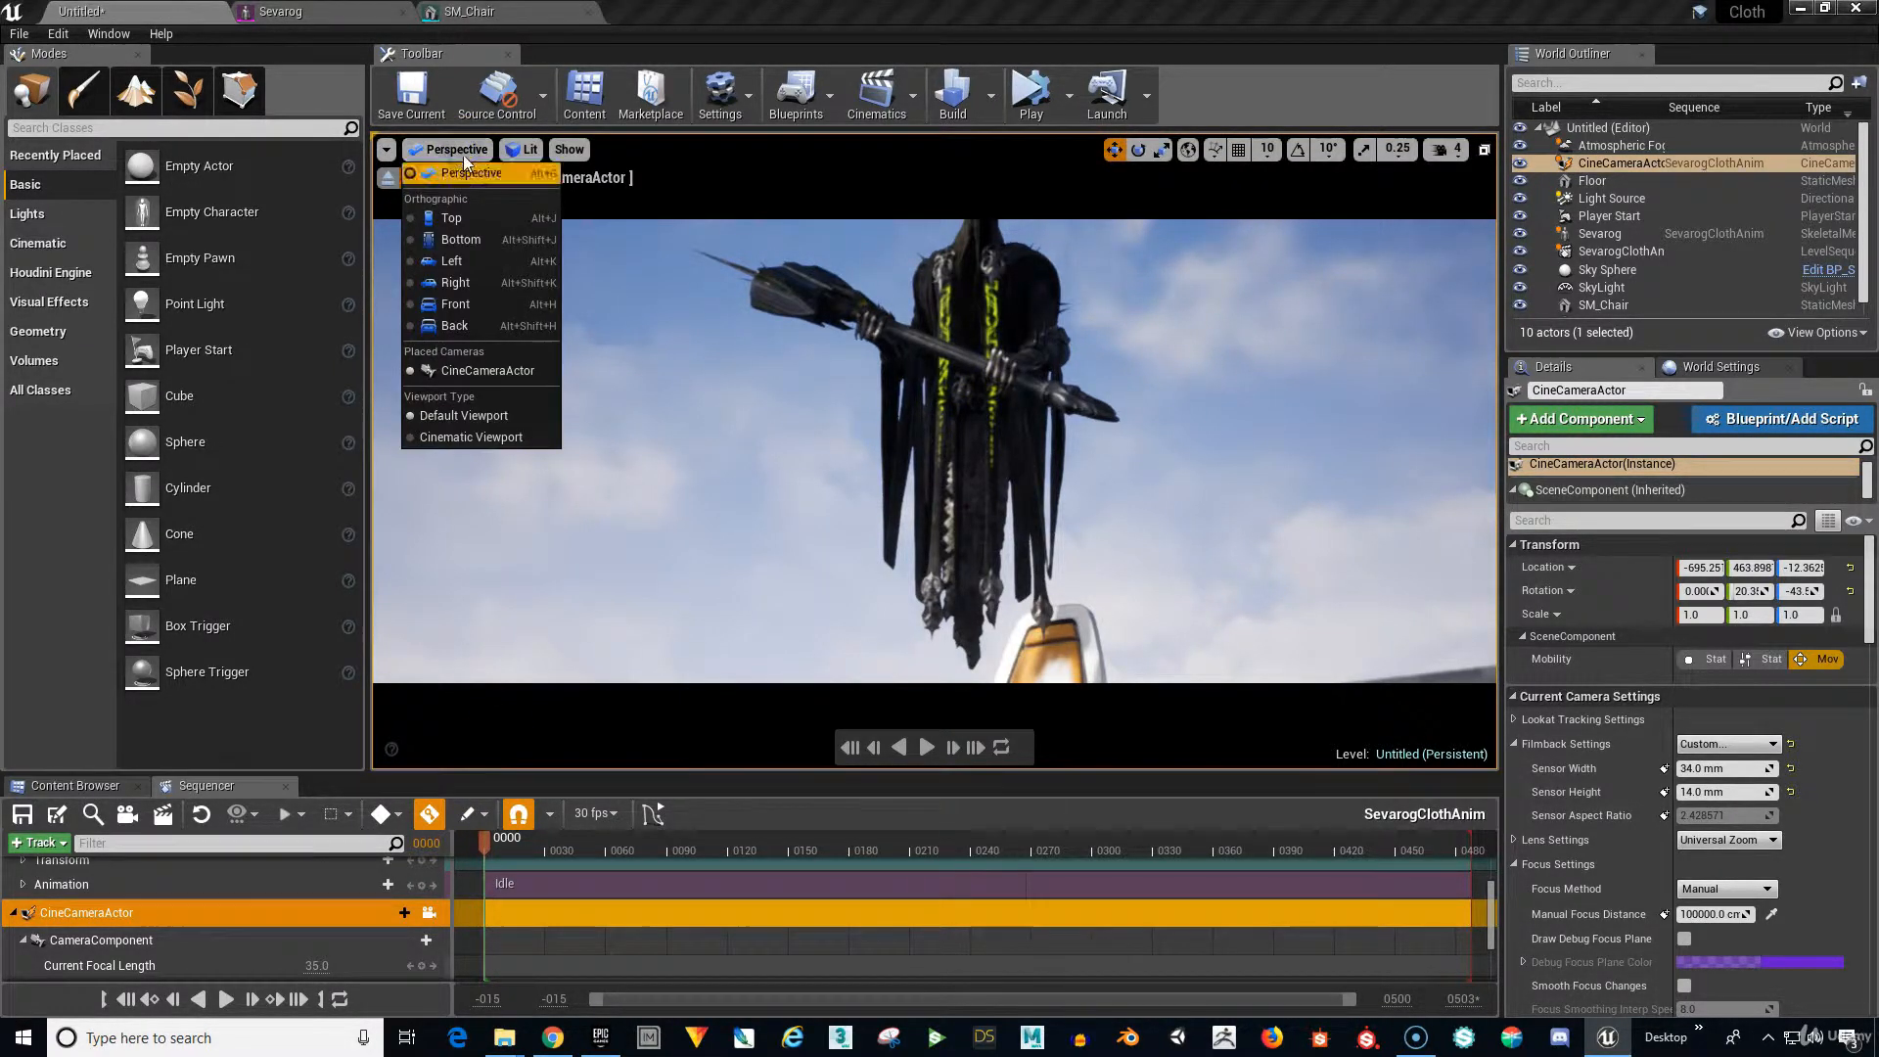
click(497, 440)
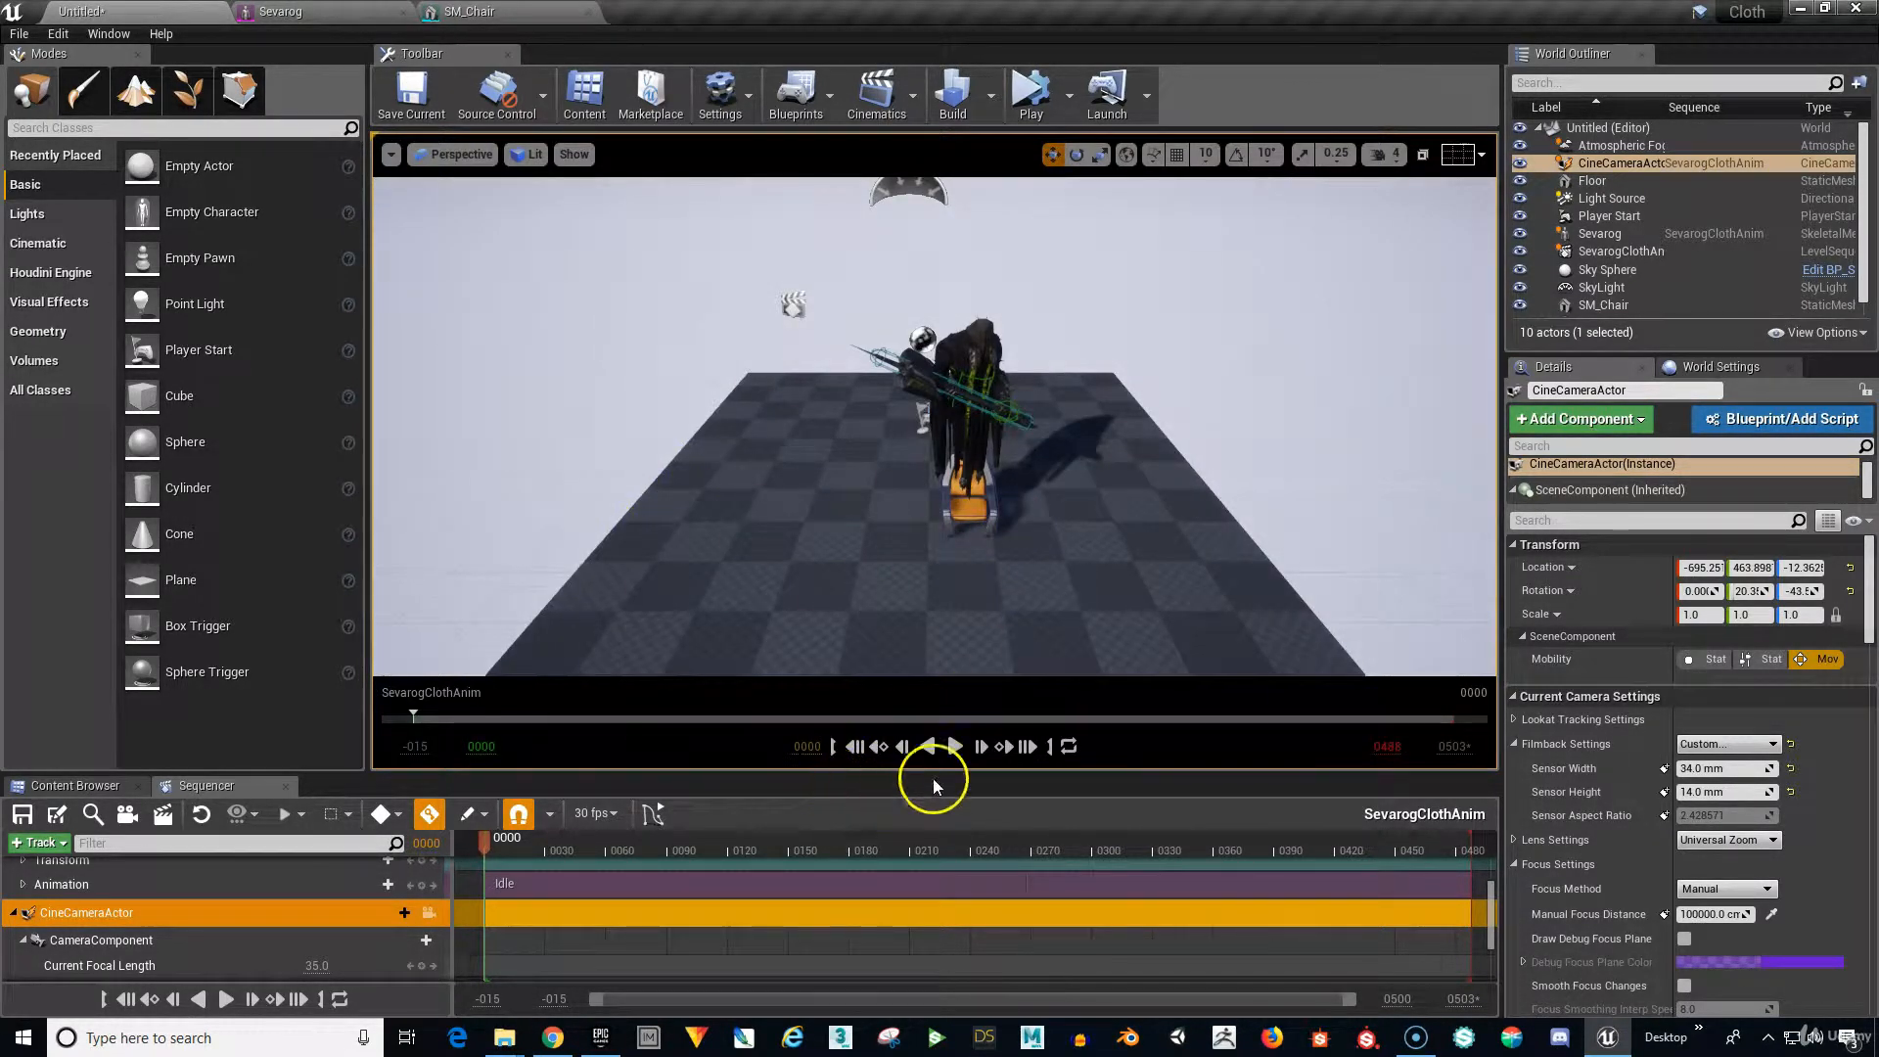
right_drag(1066, 602, 1092, 570)
drag(1108, 507, 1177, 519)
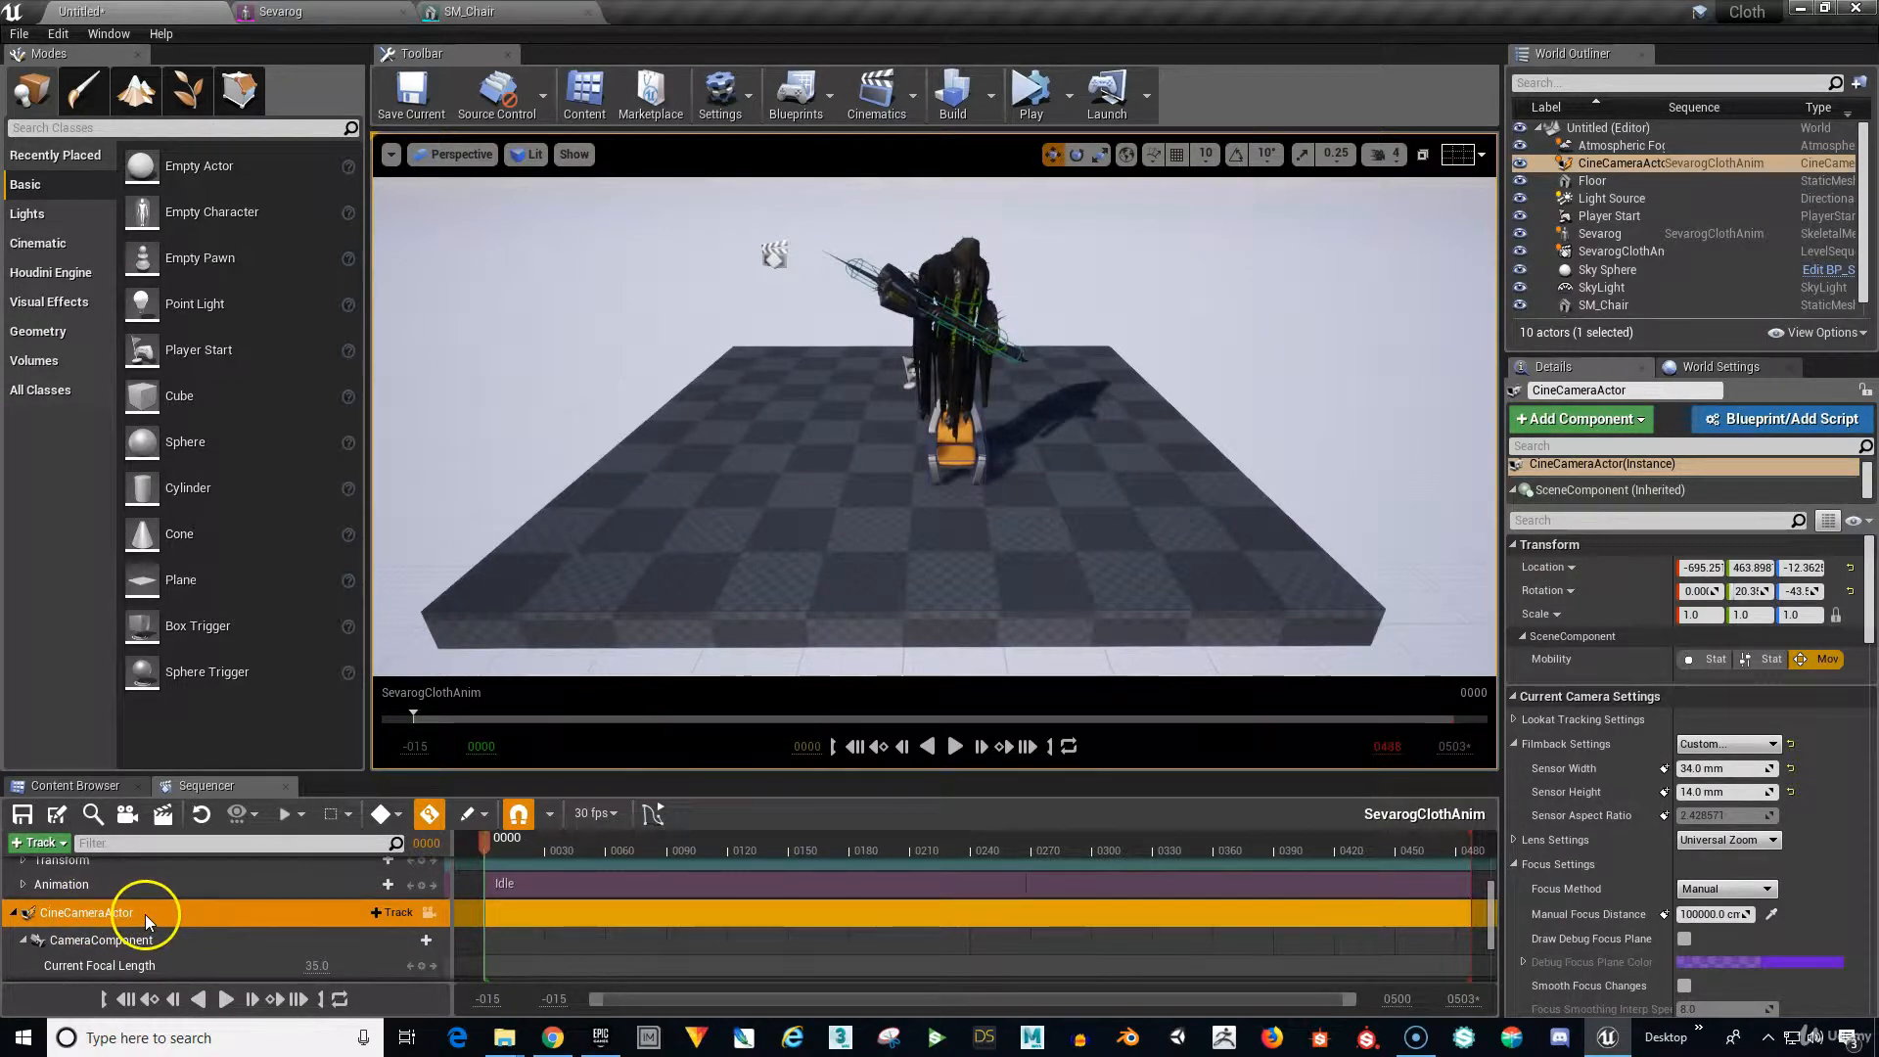
Pilot the cine camera again, raising it and tilting it to frame Sevarog over the chair.
click(429, 912)
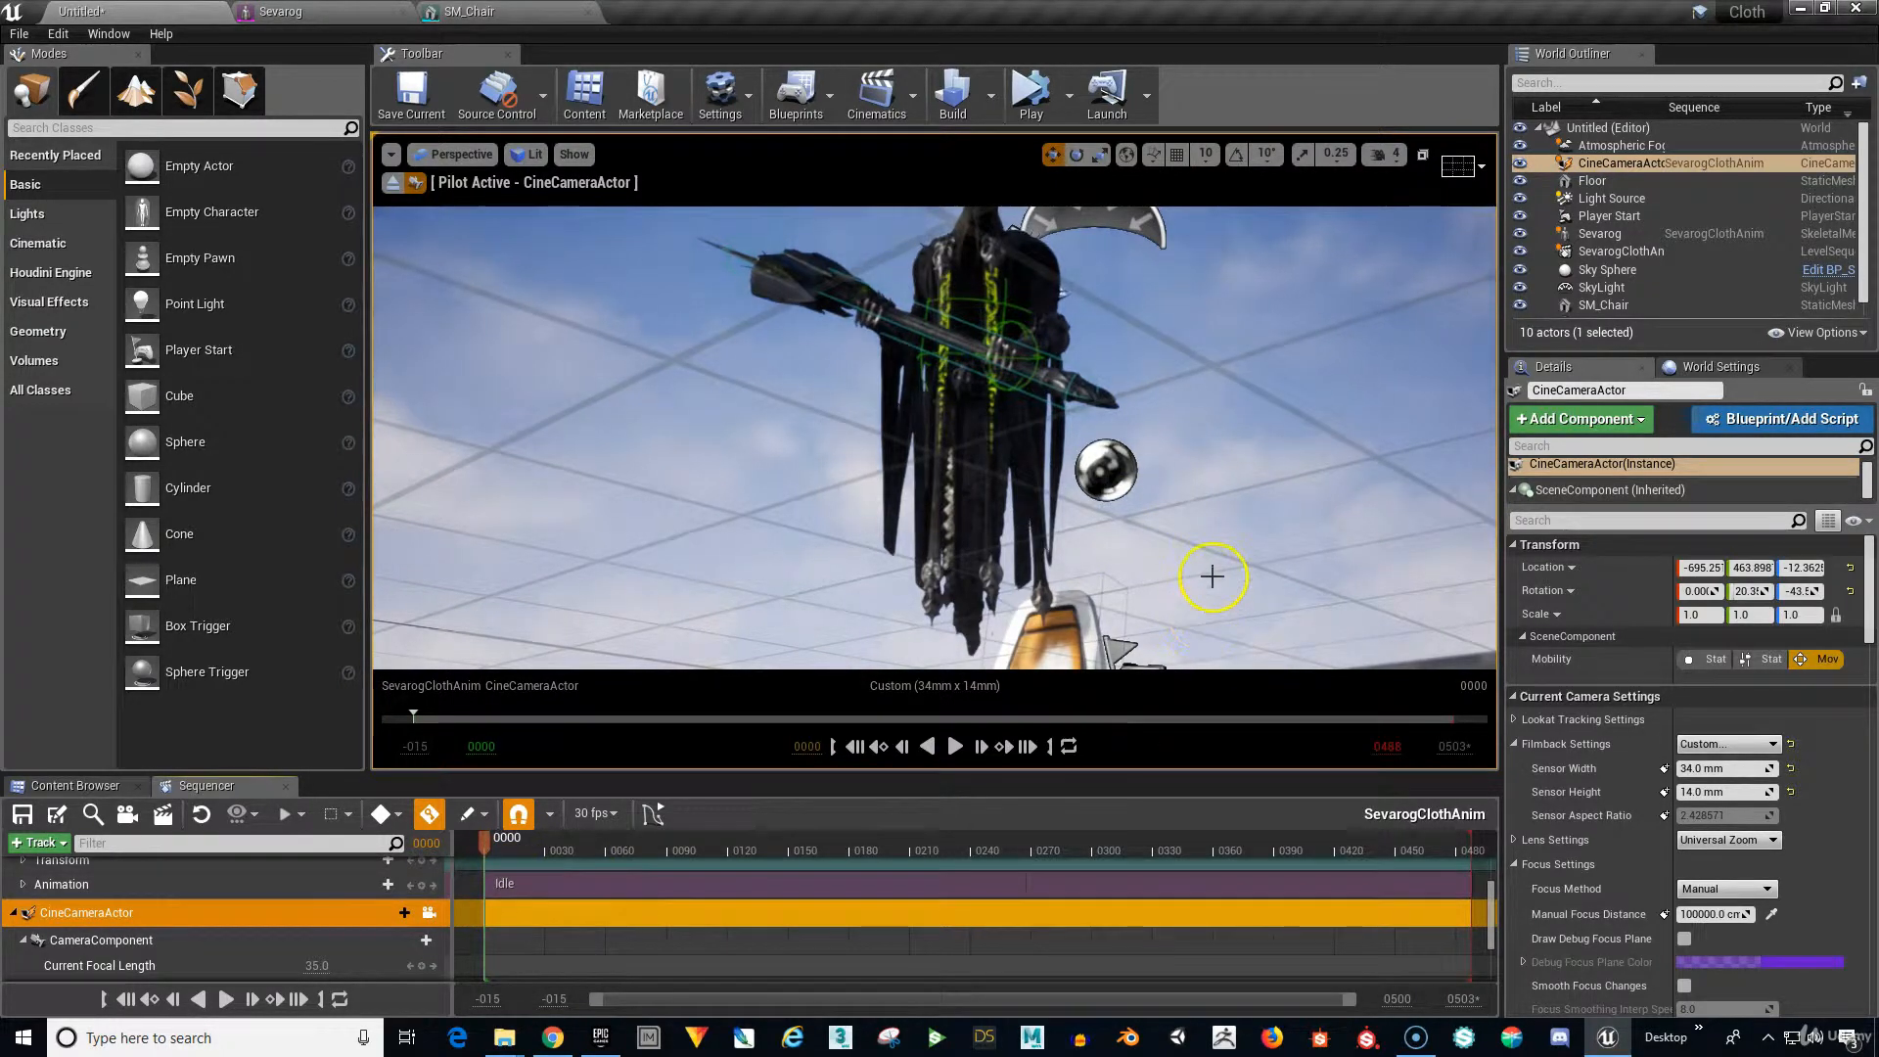
middle_drag(1227, 564, 1230, 467)
right_drag(1226, 565, 1231, 646)
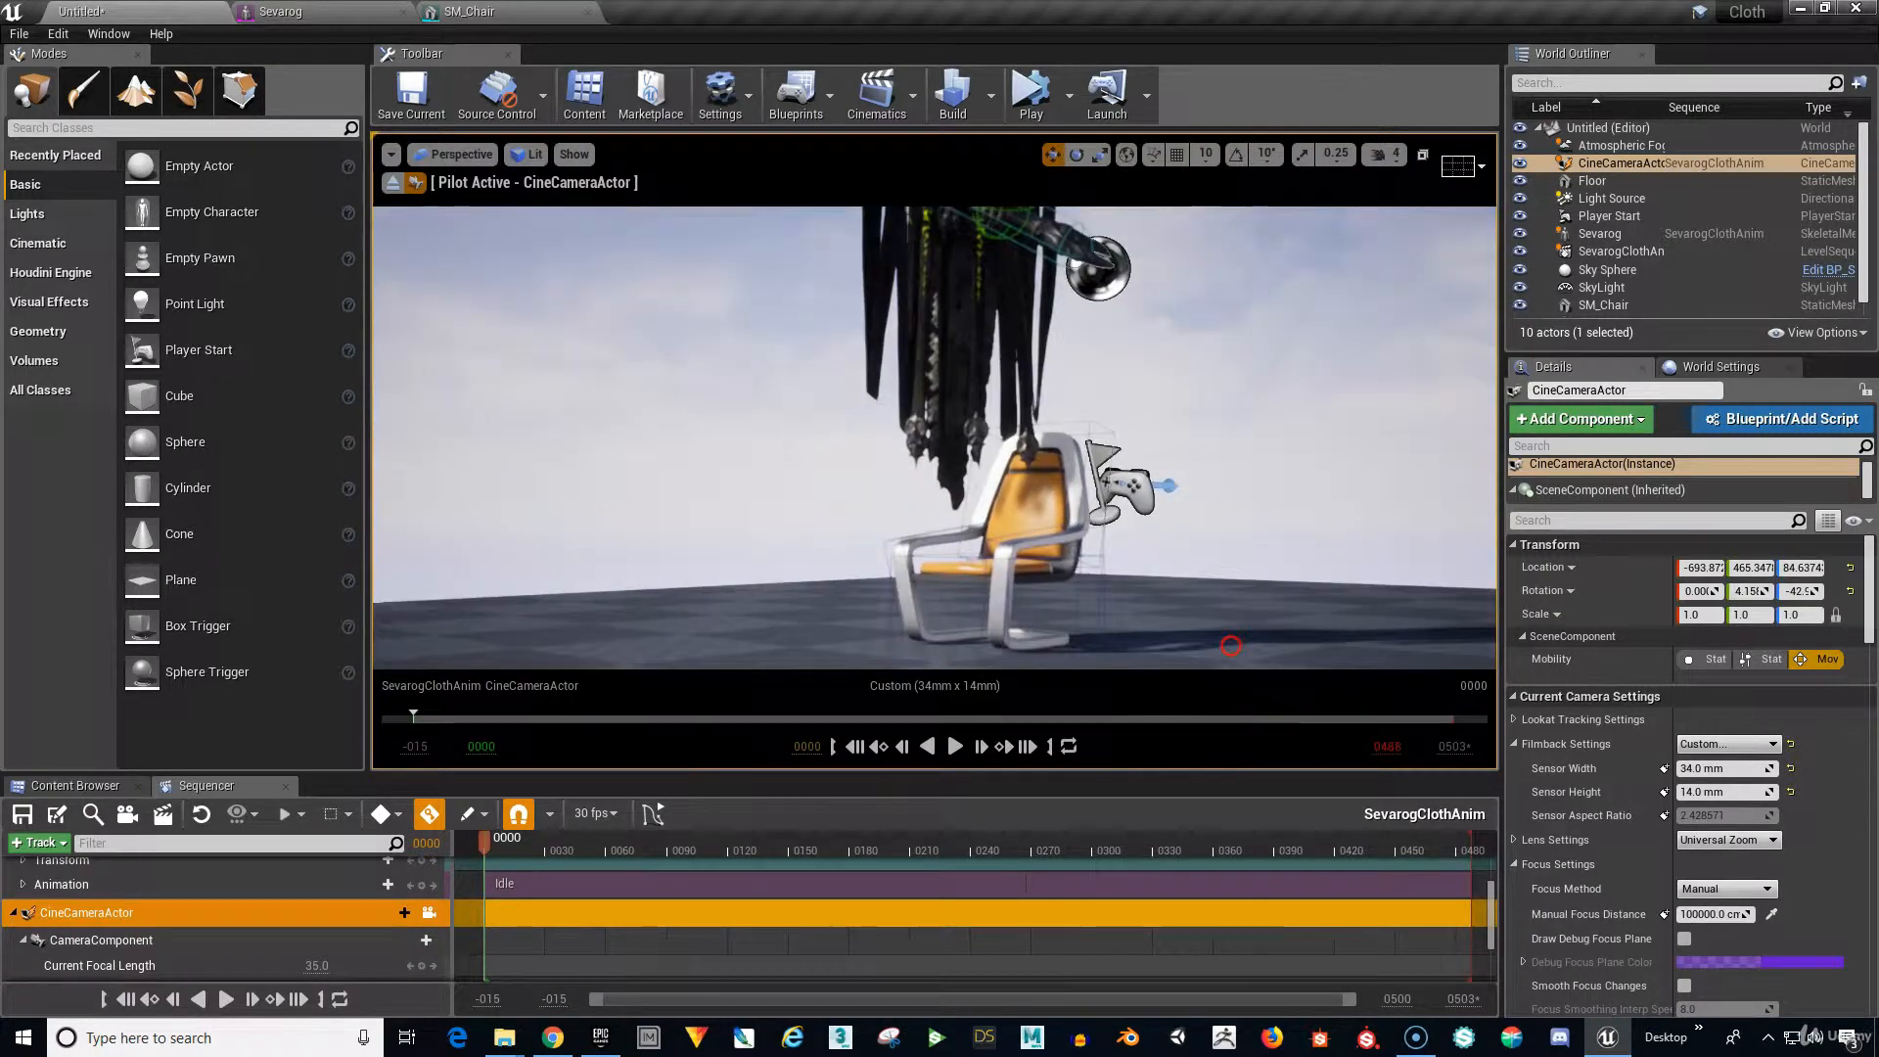
middle_drag(1227, 551, 1223, 493)
scroll(1226, 549, down, 2)
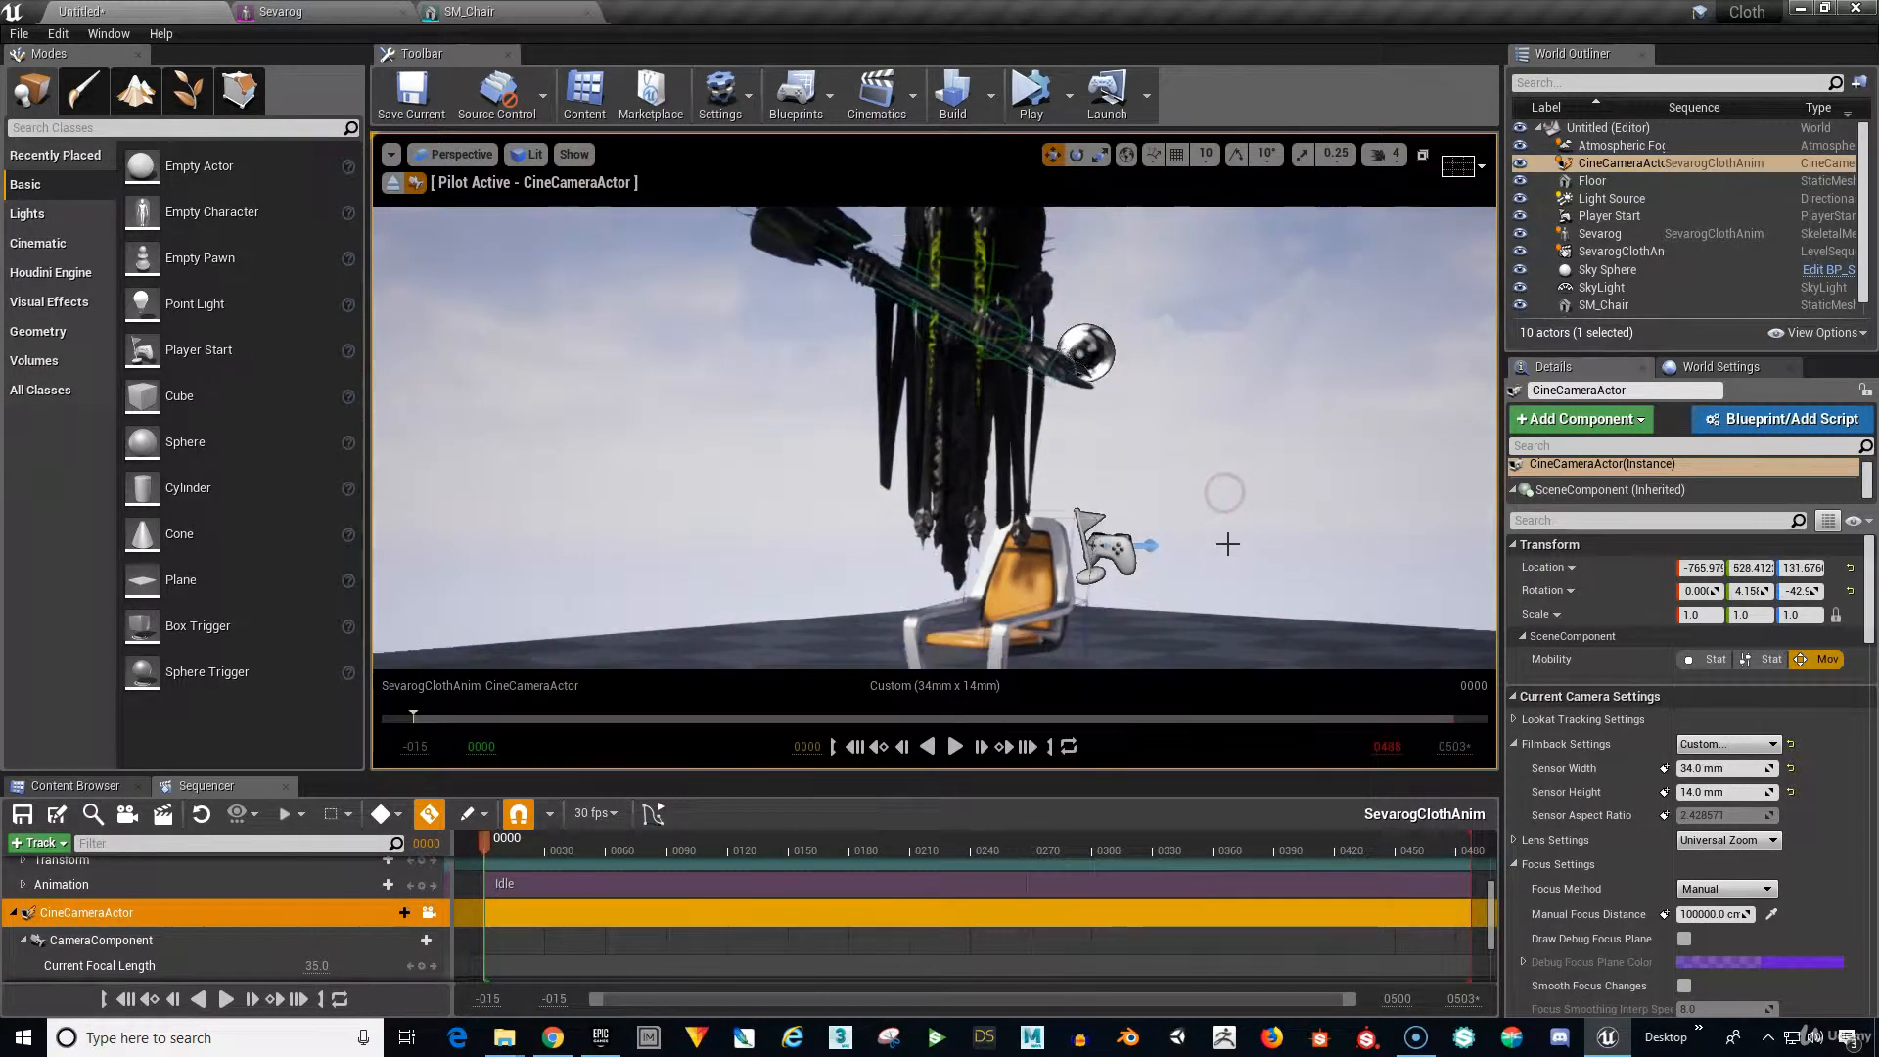
mouse_move(1222, 546)
right_down()
mouse_move(1216, 531)
mouse_move(1222, 558)
right_up()
scroll(1220, 544, down, 1)
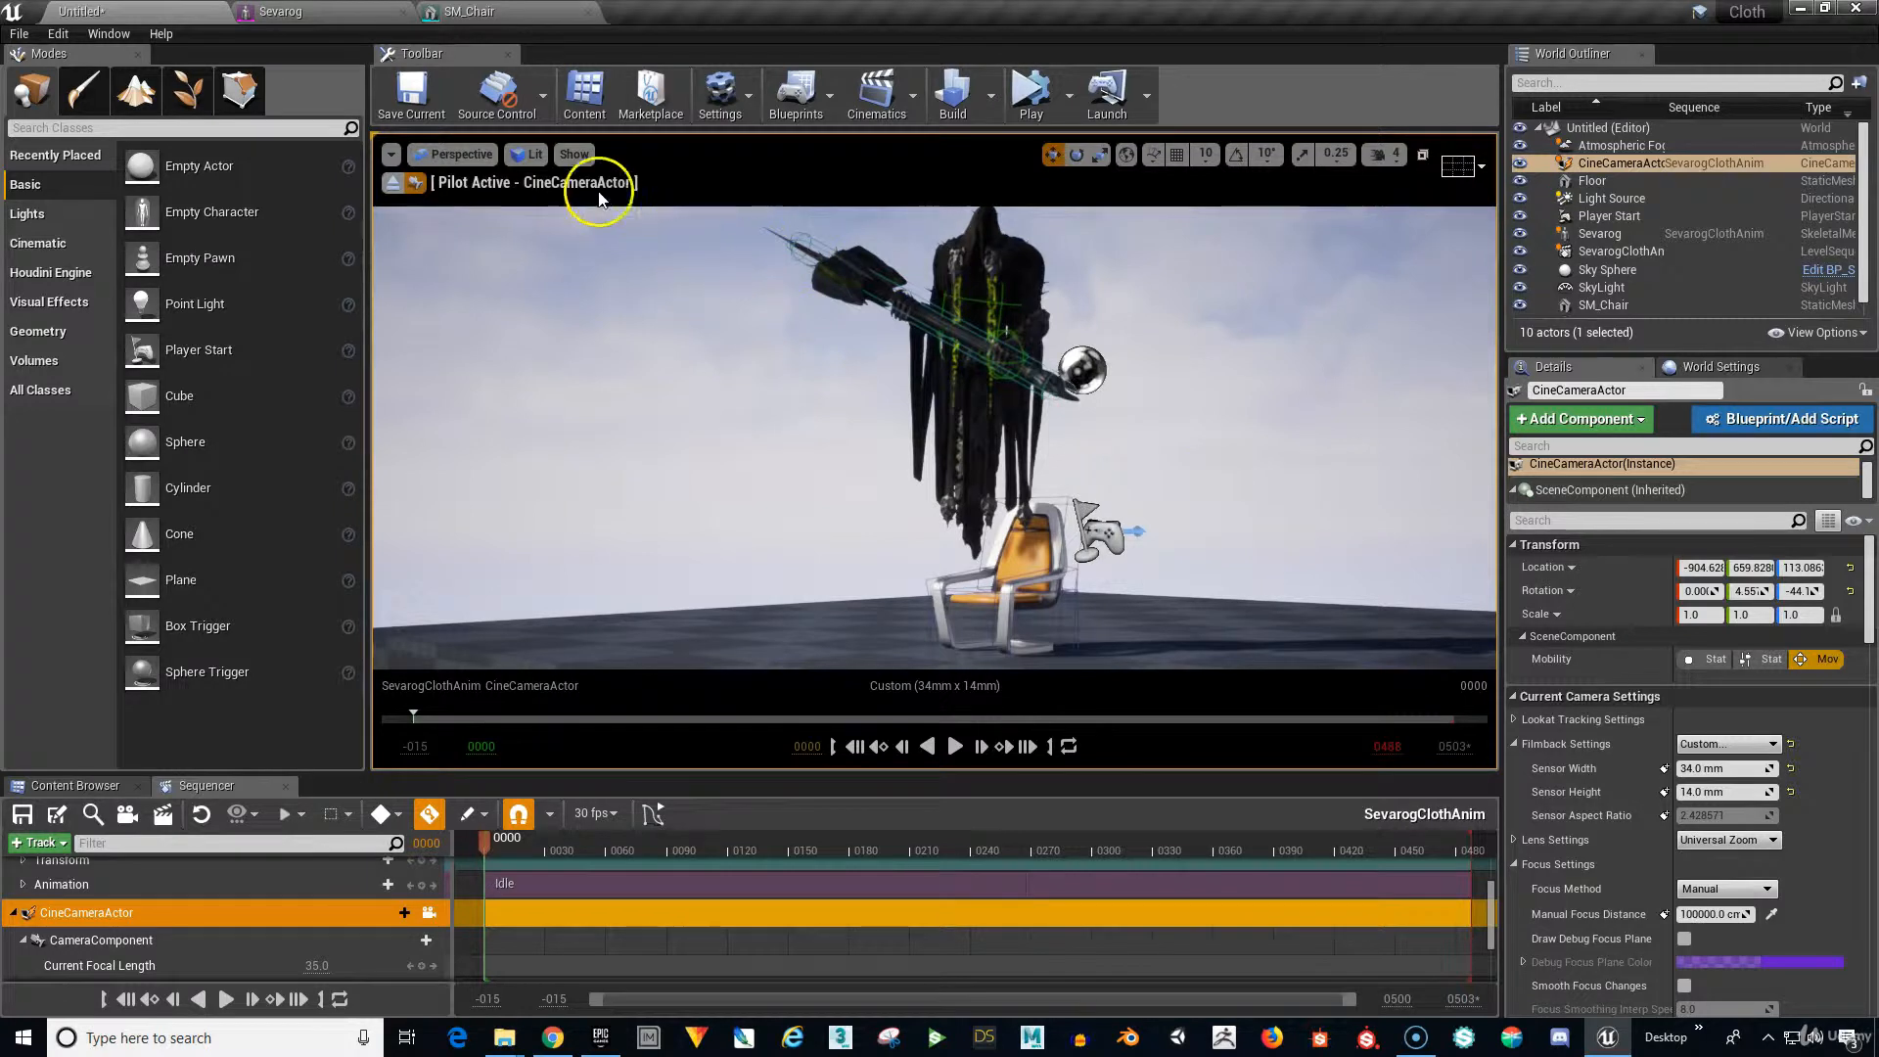
Hide collision wireframes and enable Game View to hide editor icons.
click(574, 155)
click(585, 266)
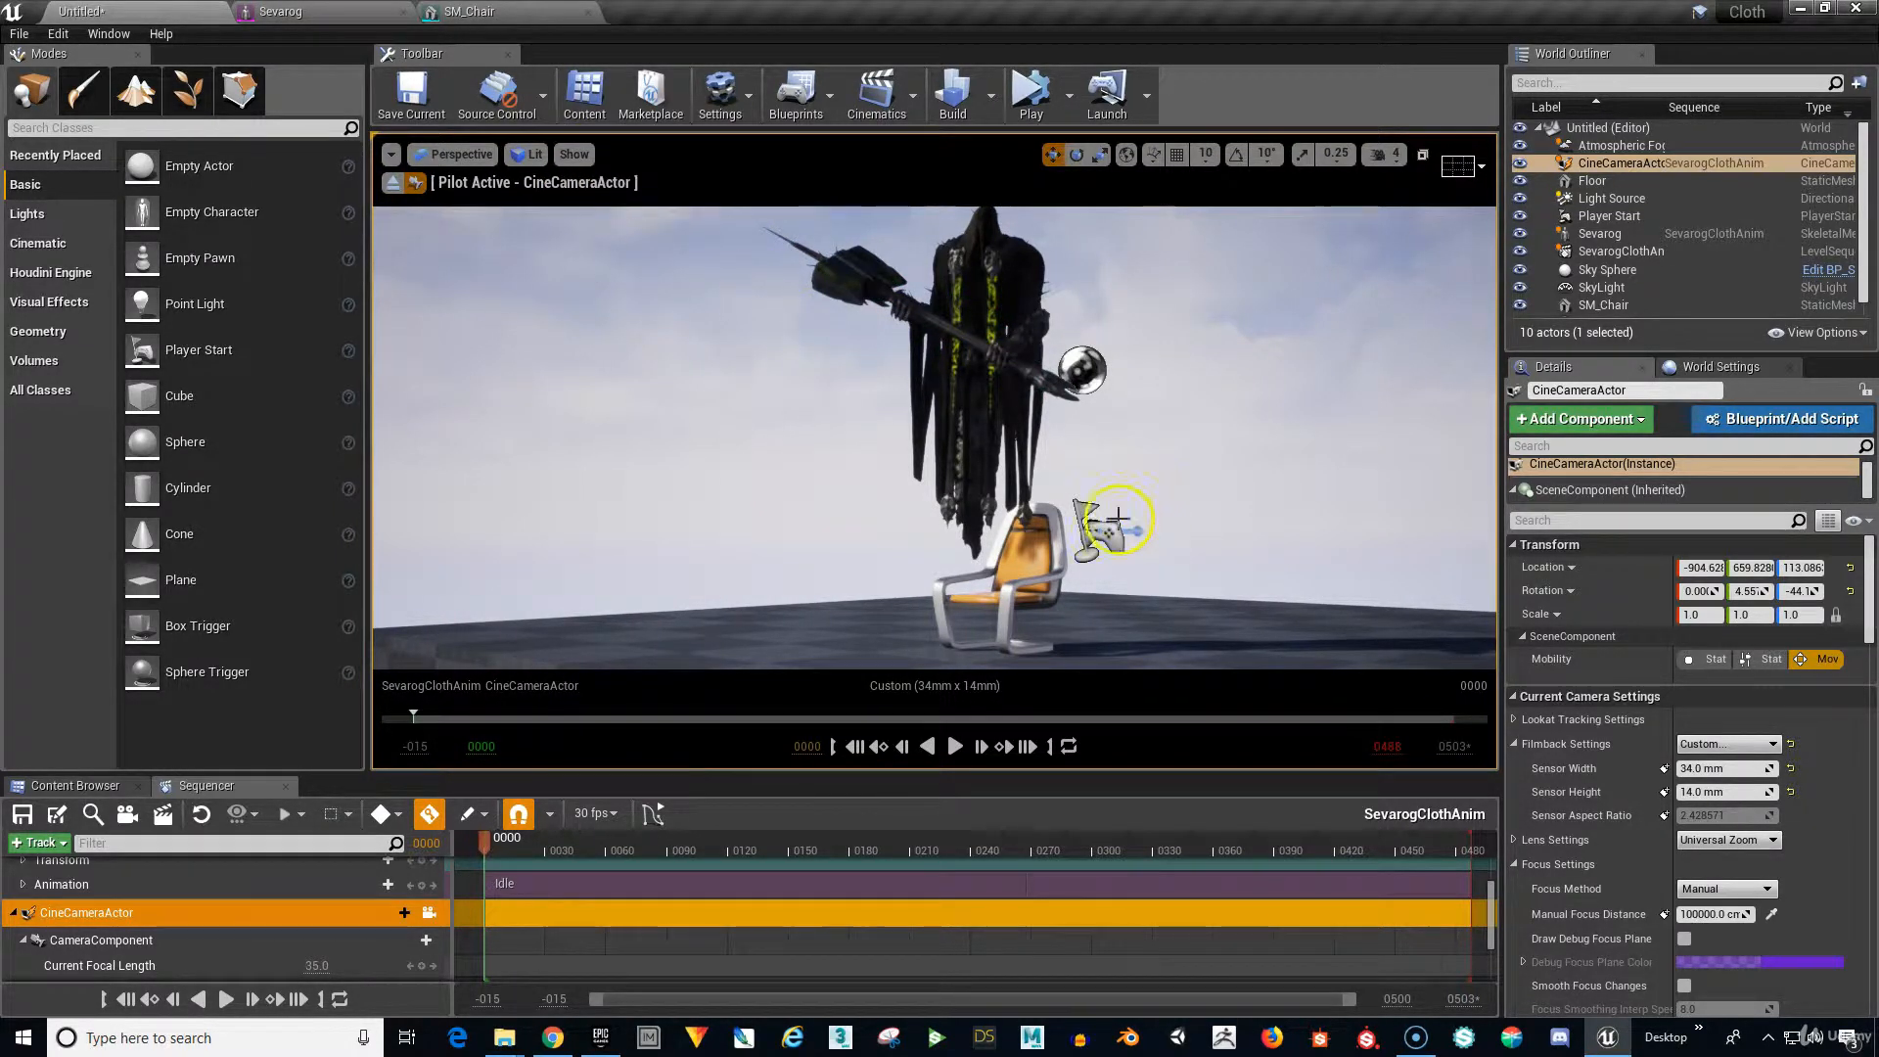
click(391, 154)
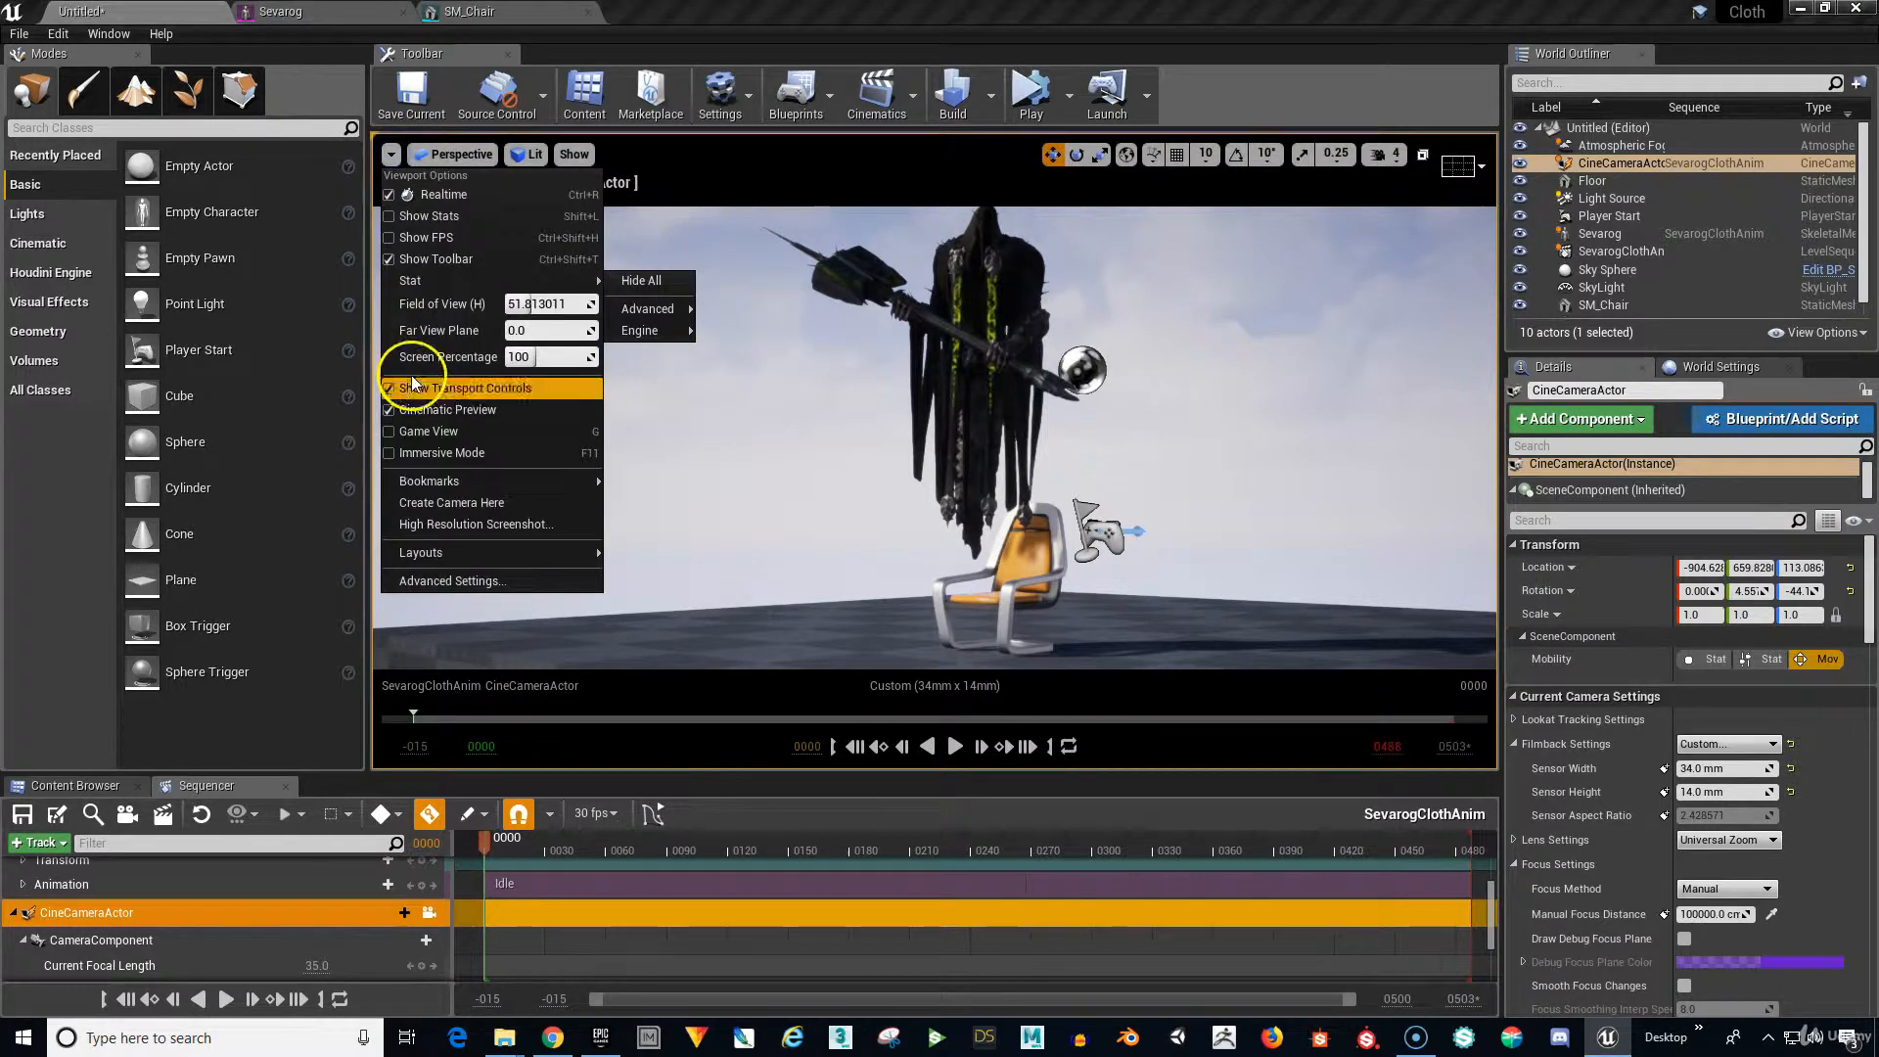
click(409, 431)
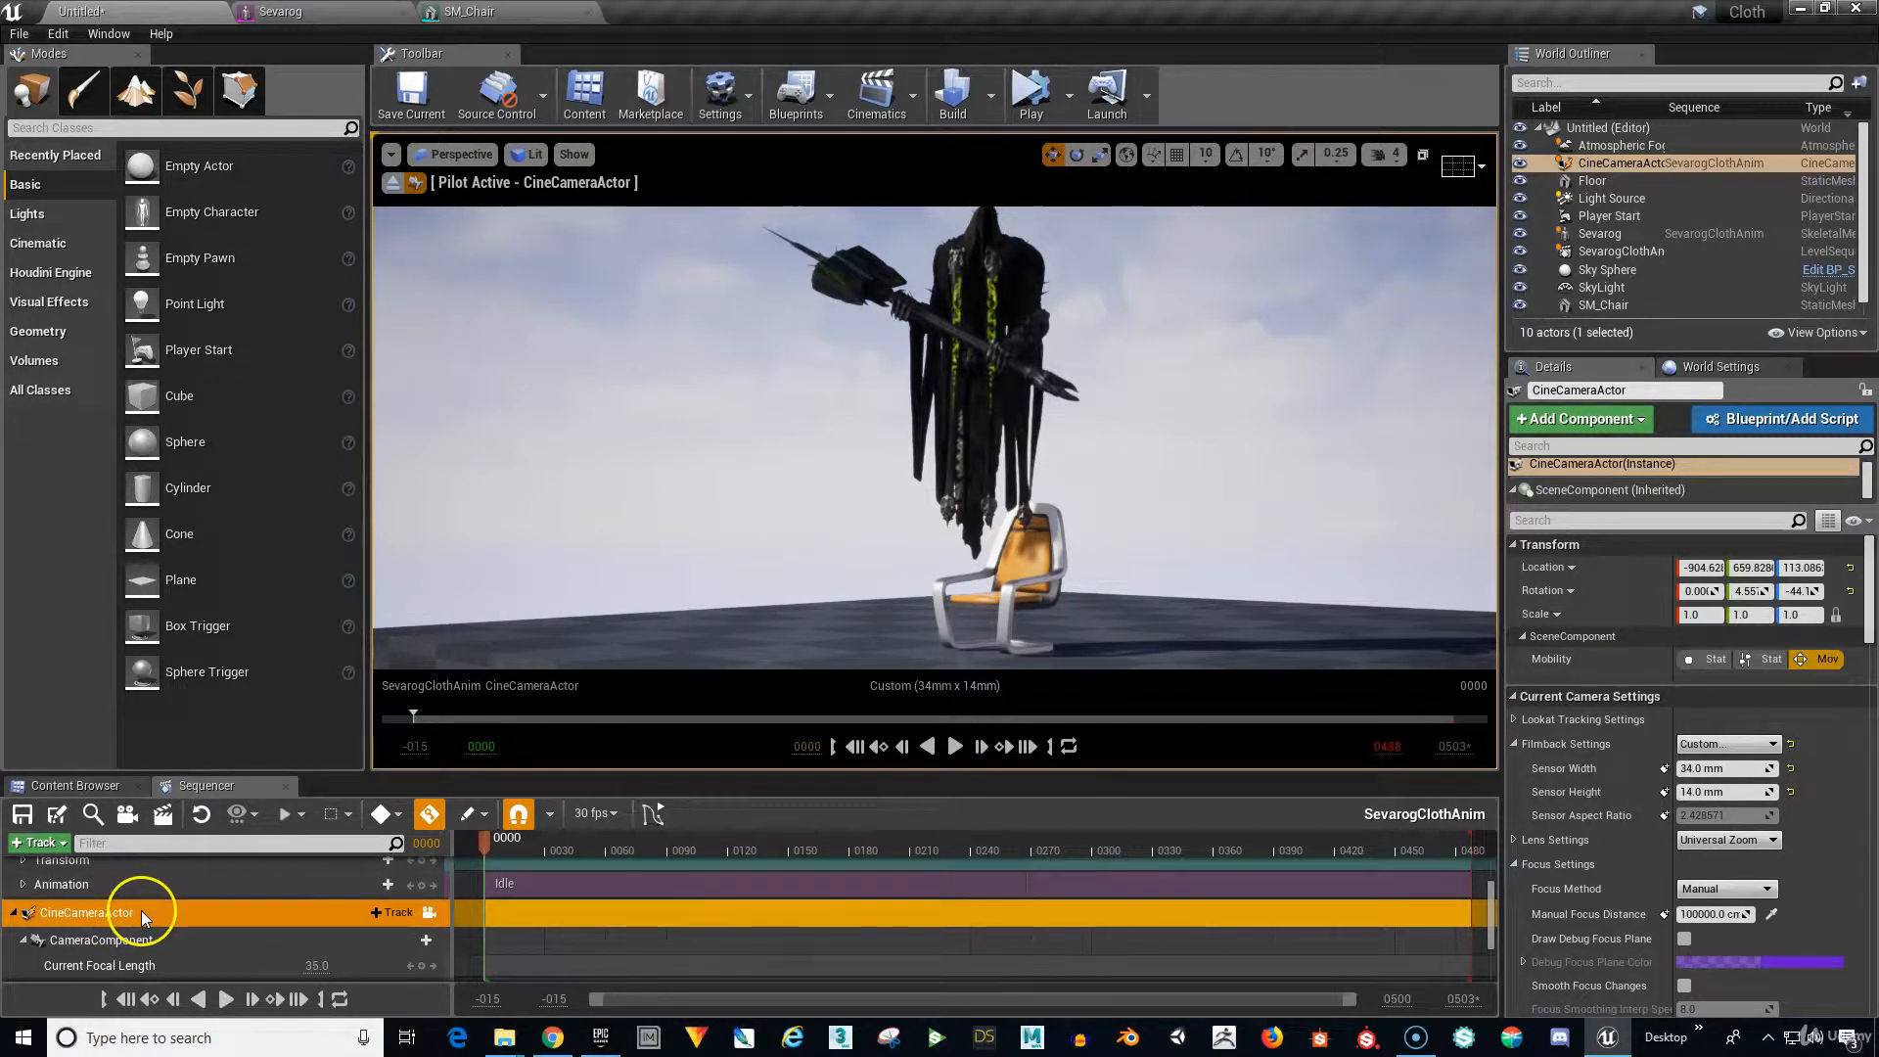
Select the camera's Transform track and scrub the playhead ahead to around frame 336.
scroll(157, 910, down, 3)
scroll(157, 910, down, 1)
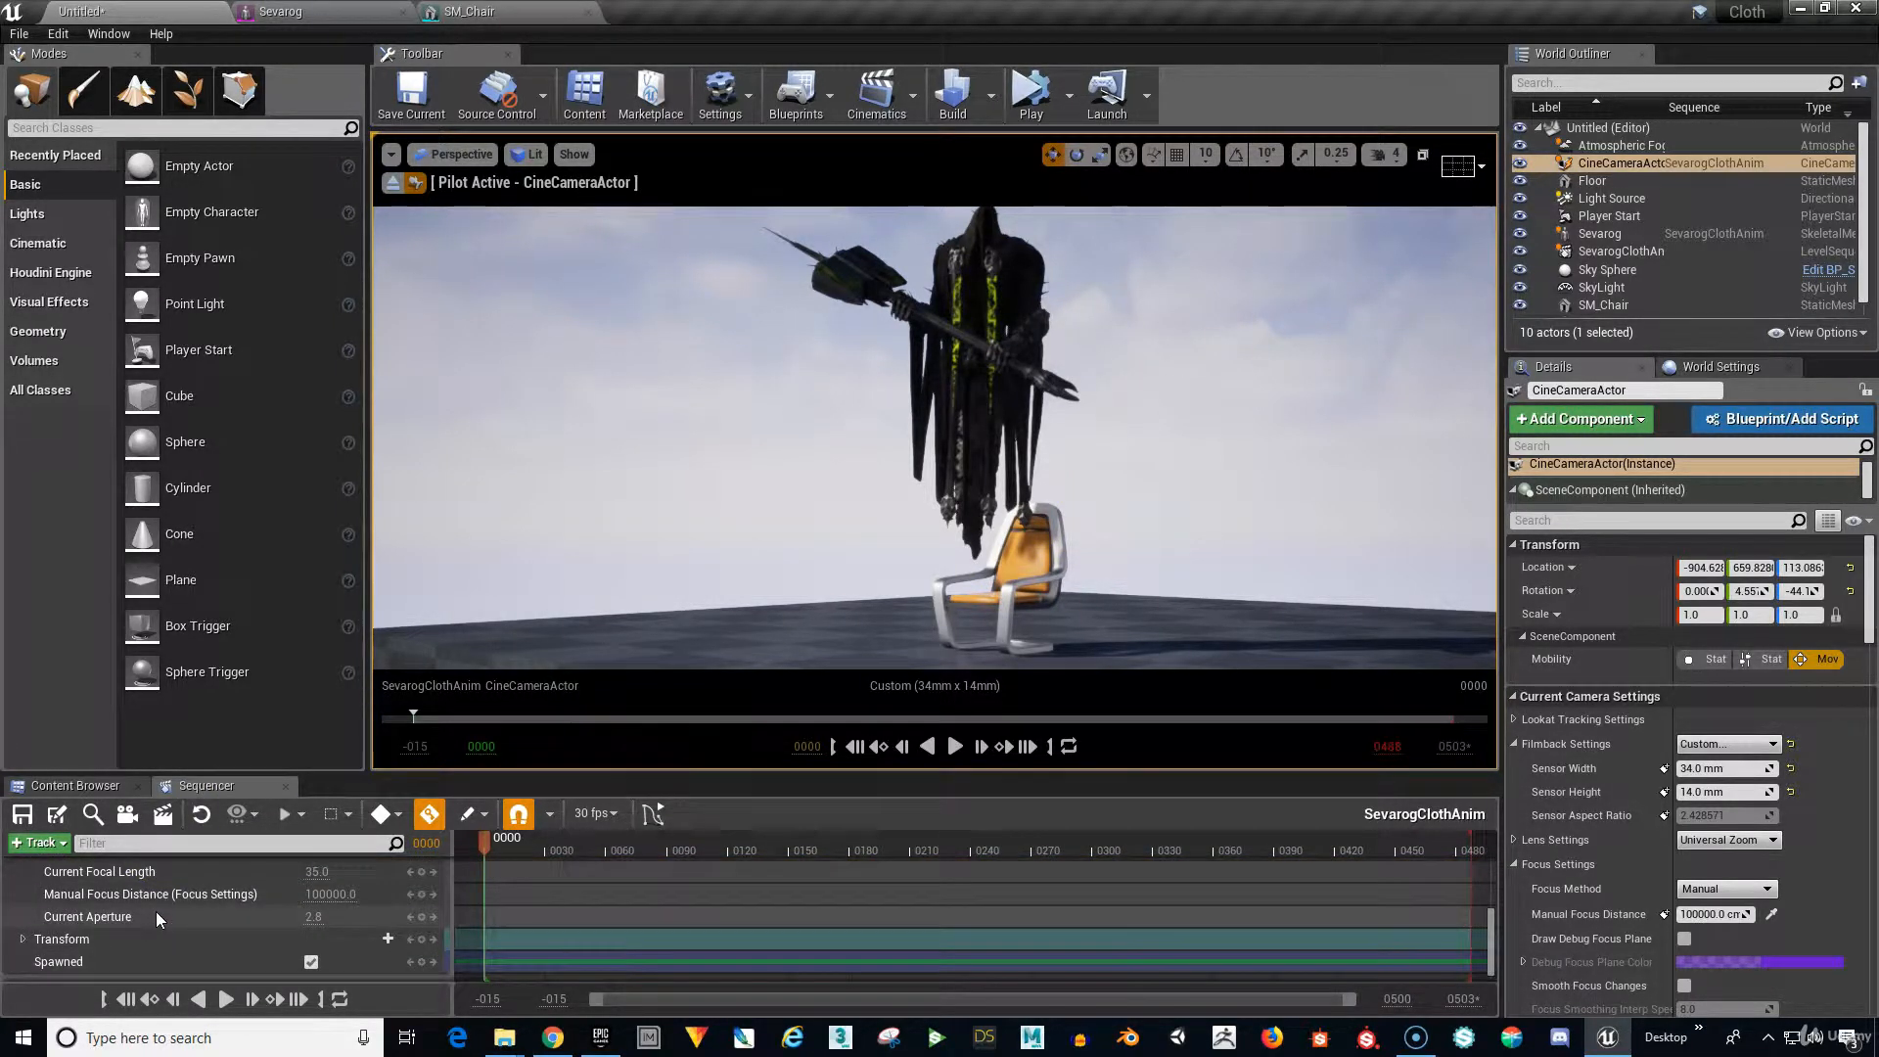
click(126, 934)
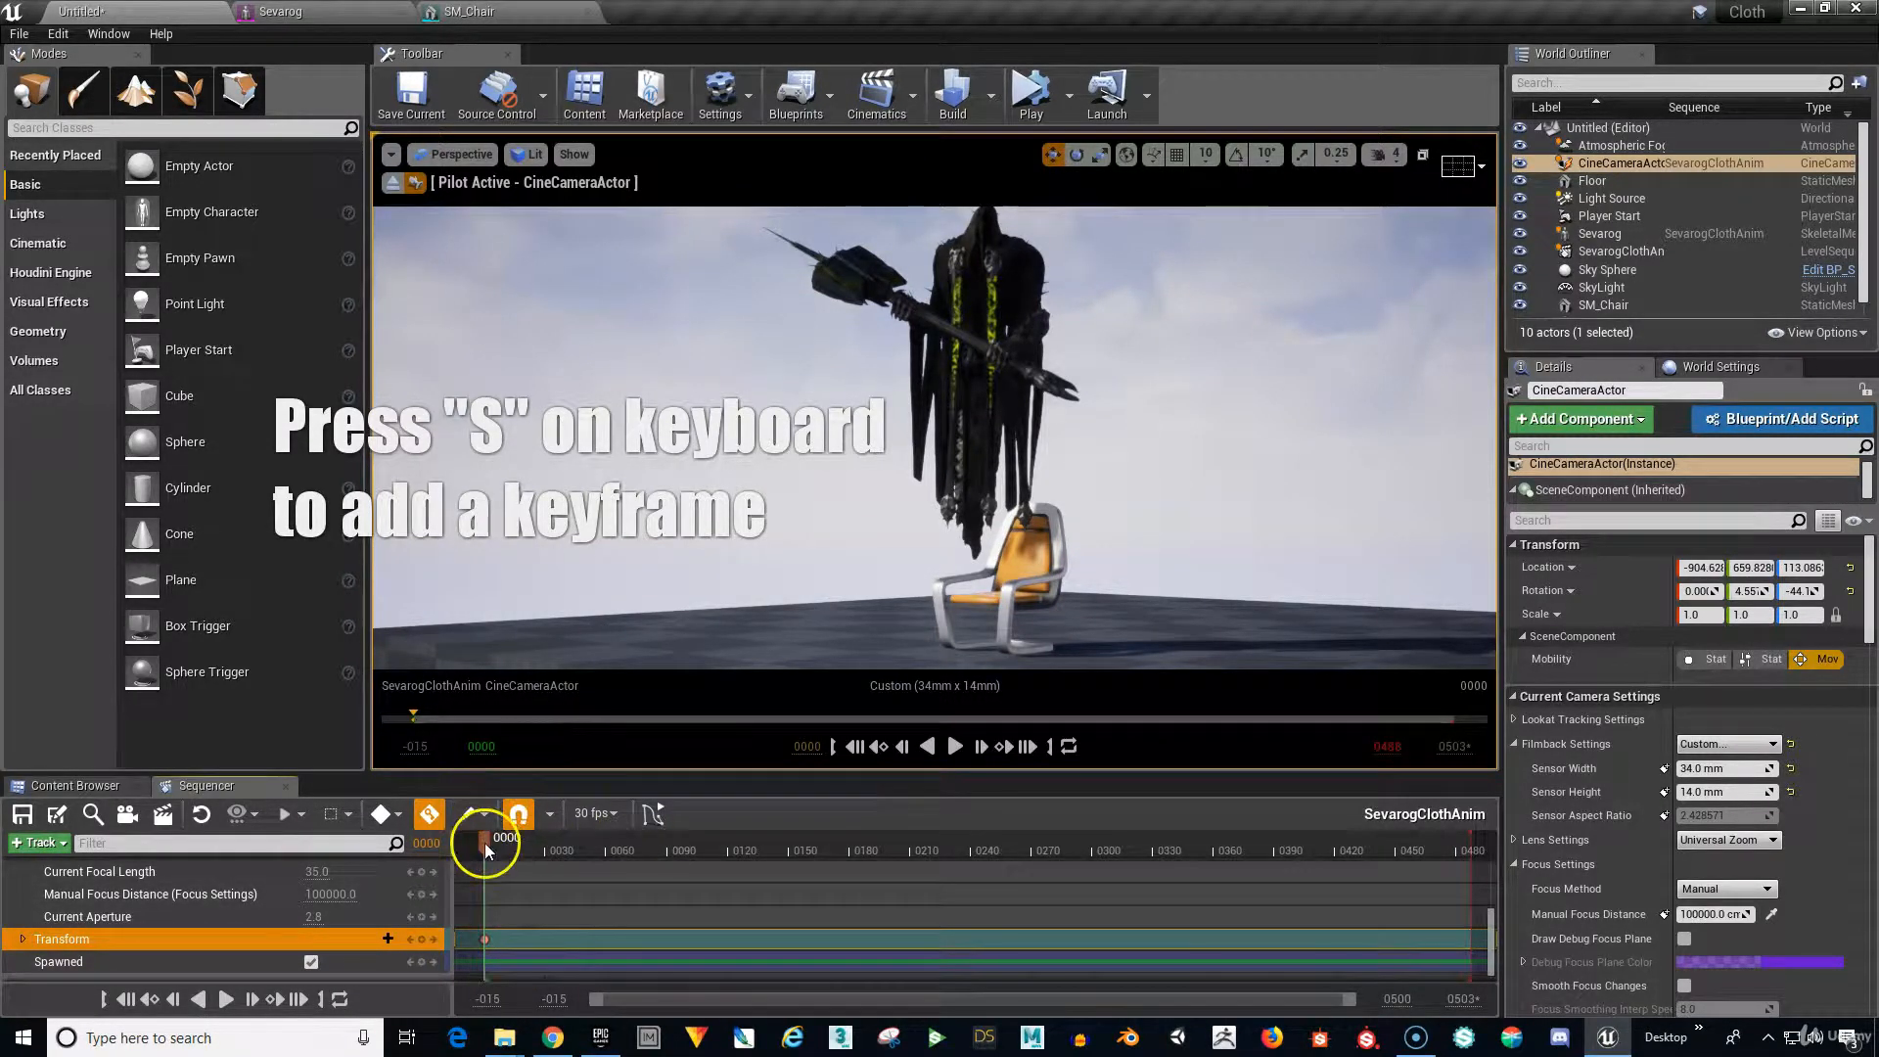
drag(484, 848, 680, 852)
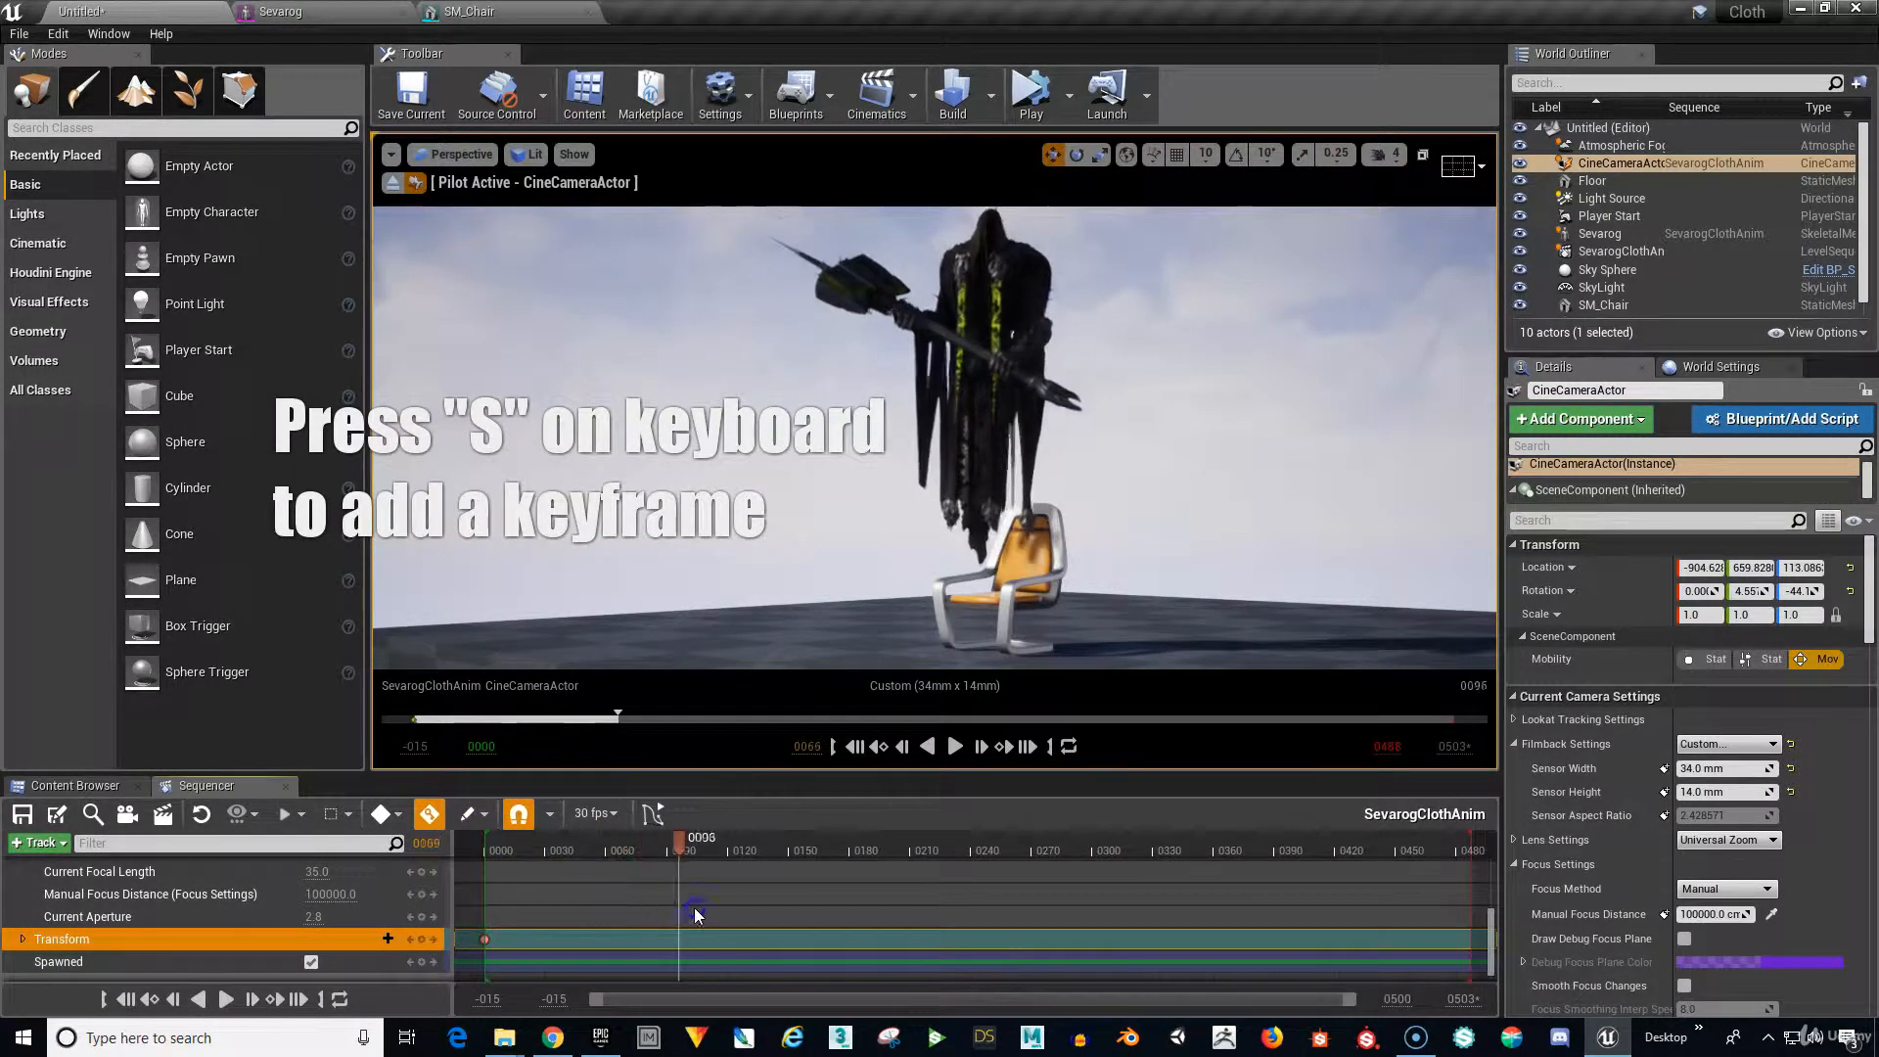
drag(696, 915, 916, 1001)
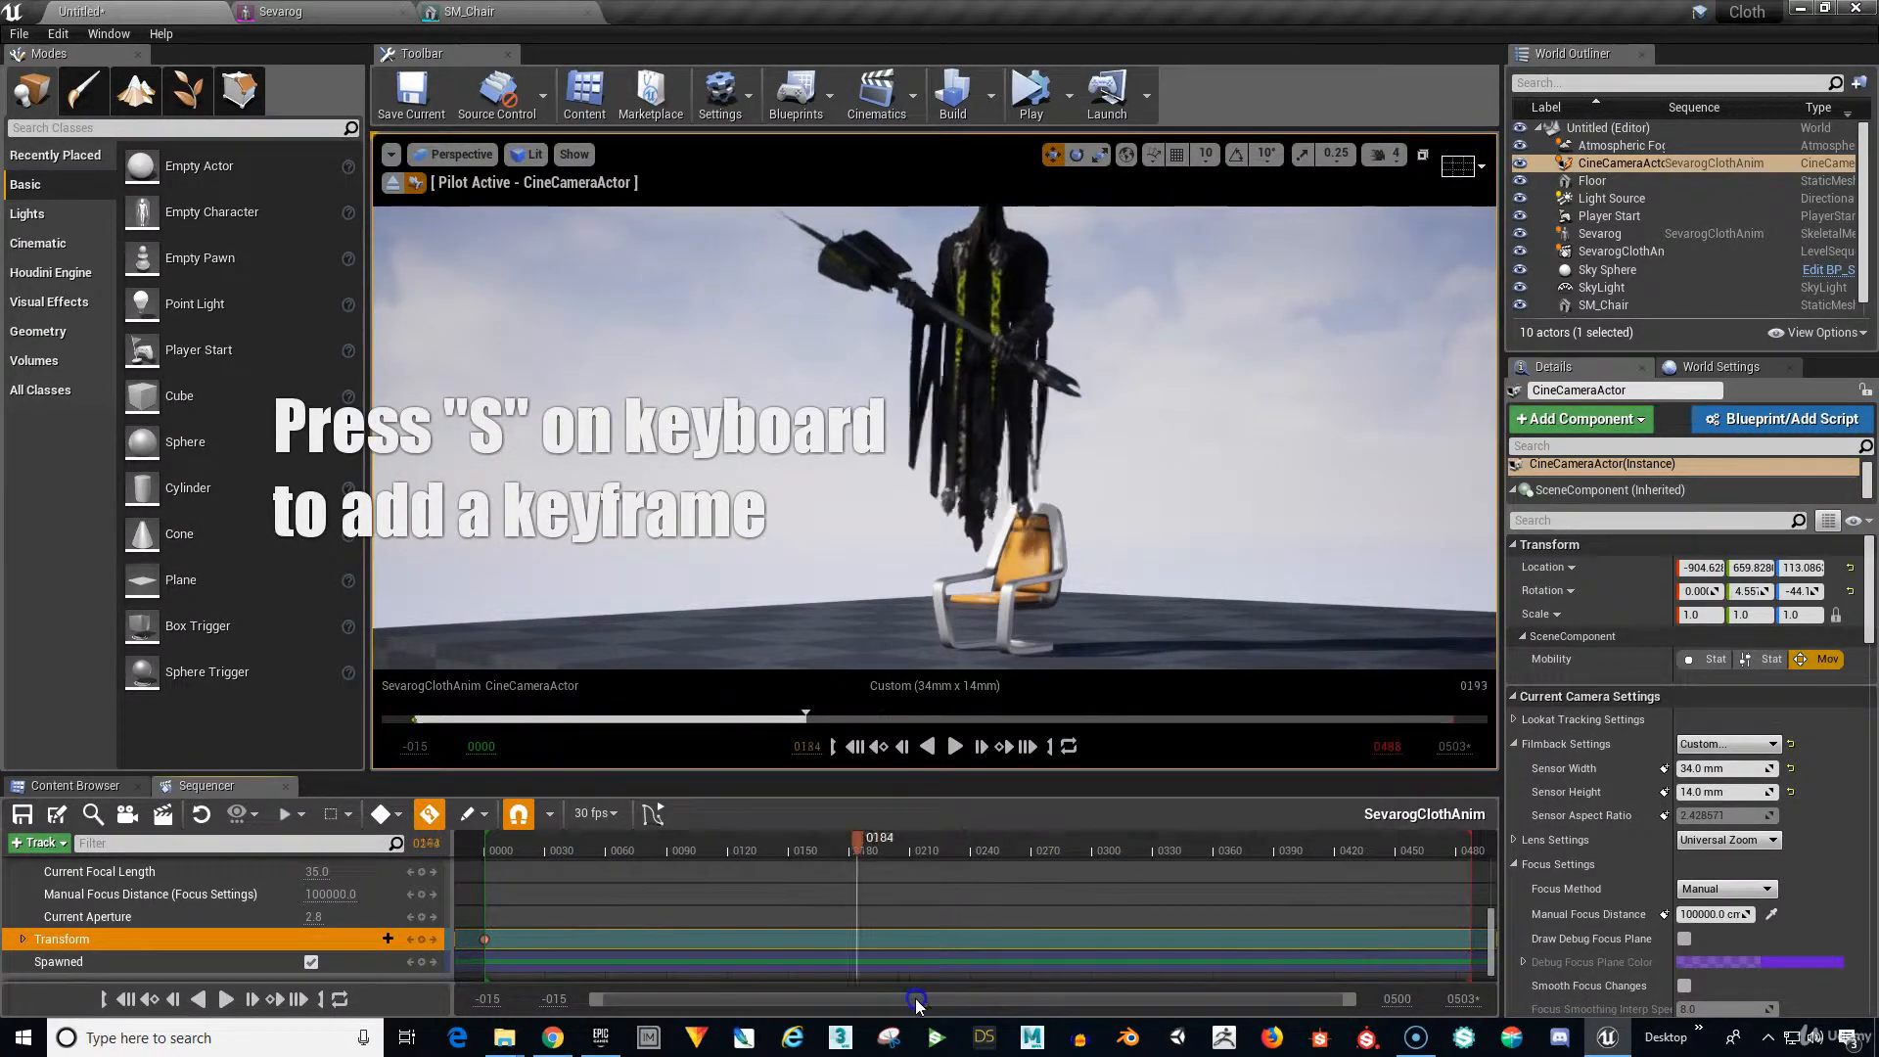
Preview the playback, pause partway, then jump to the last frame, 0487.
click(955, 746)
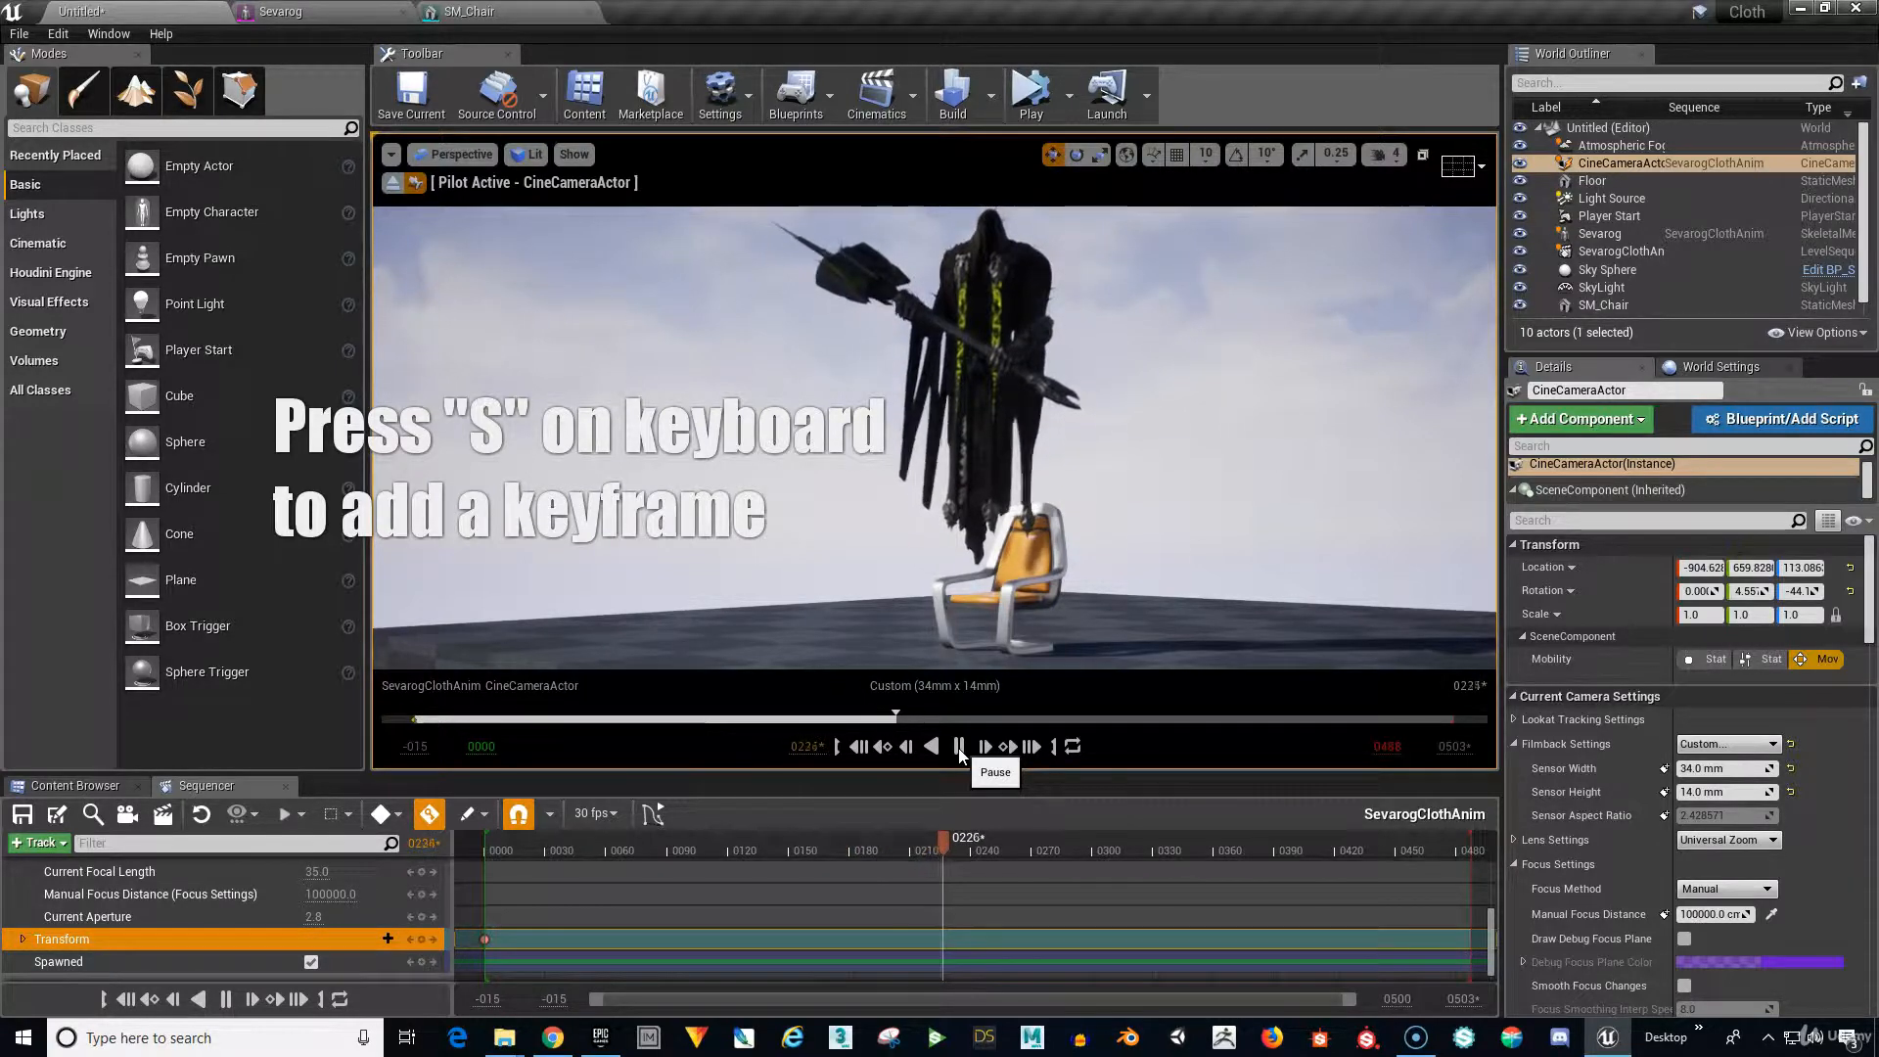
click(959, 747)
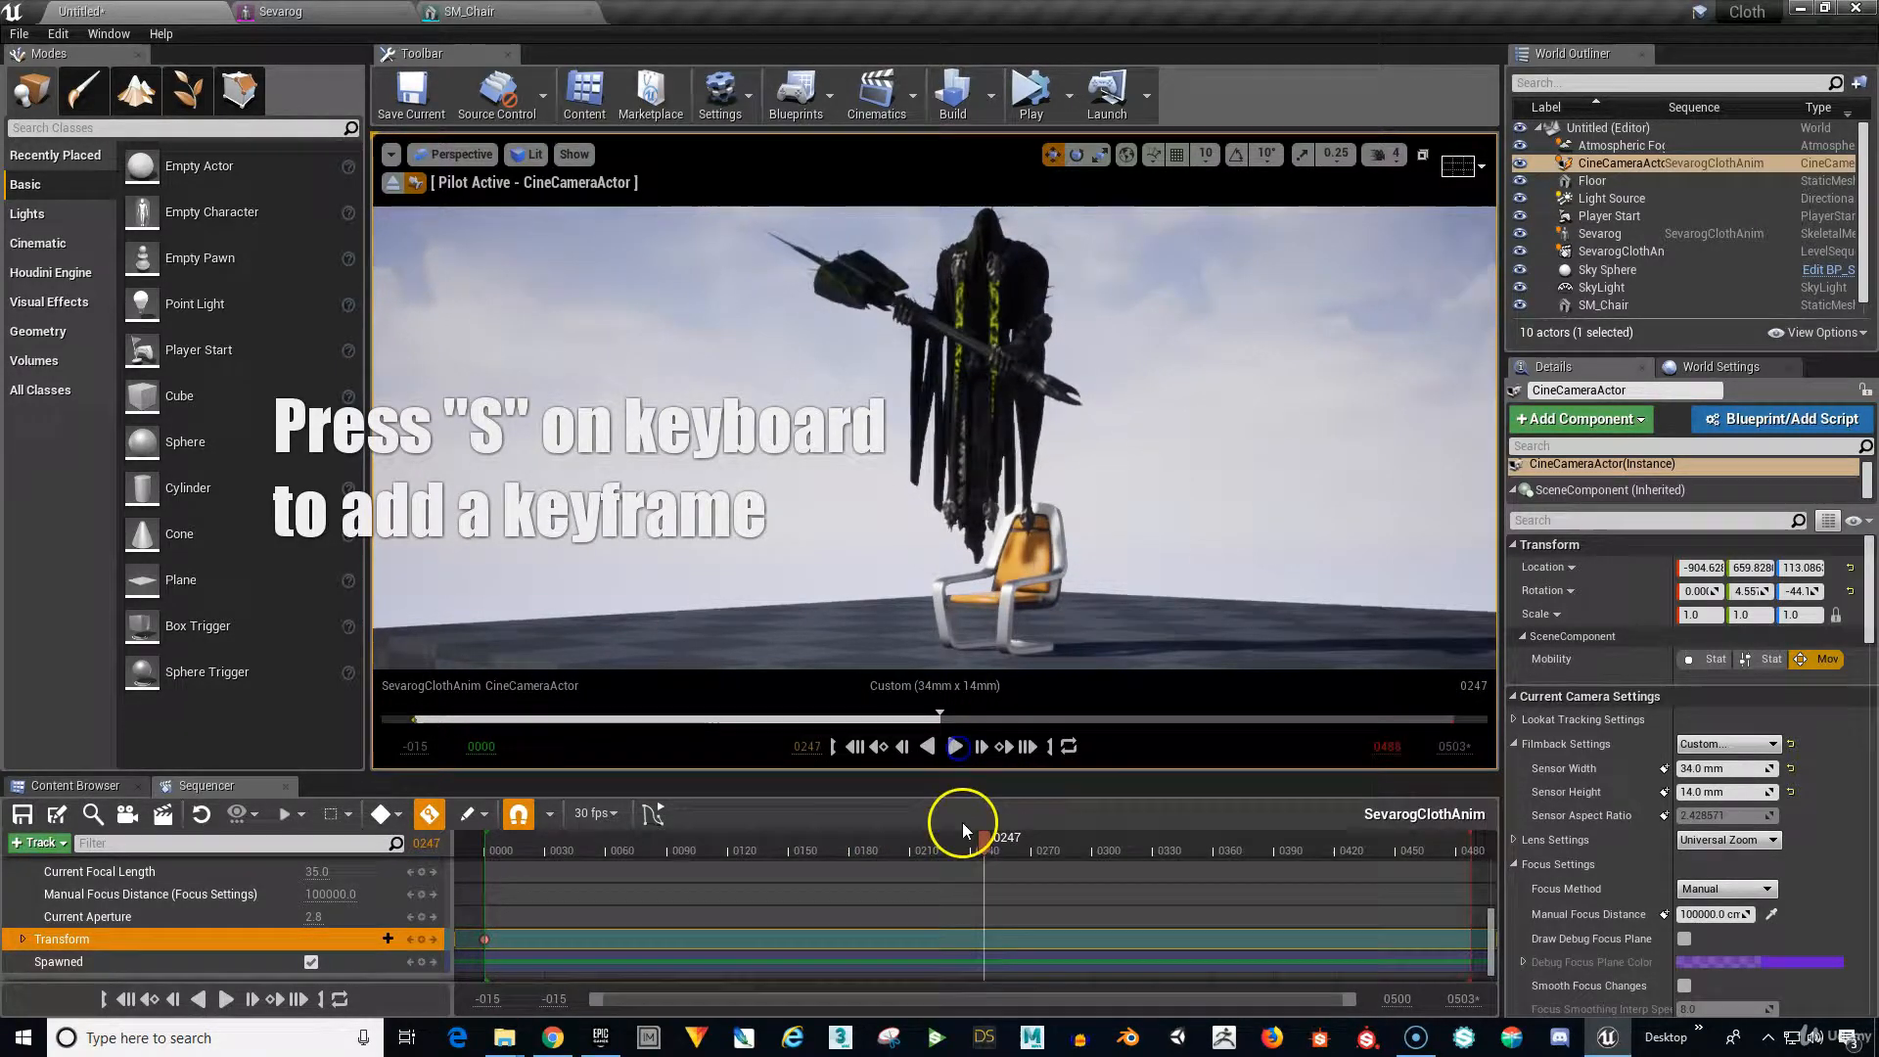
click(1047, 748)
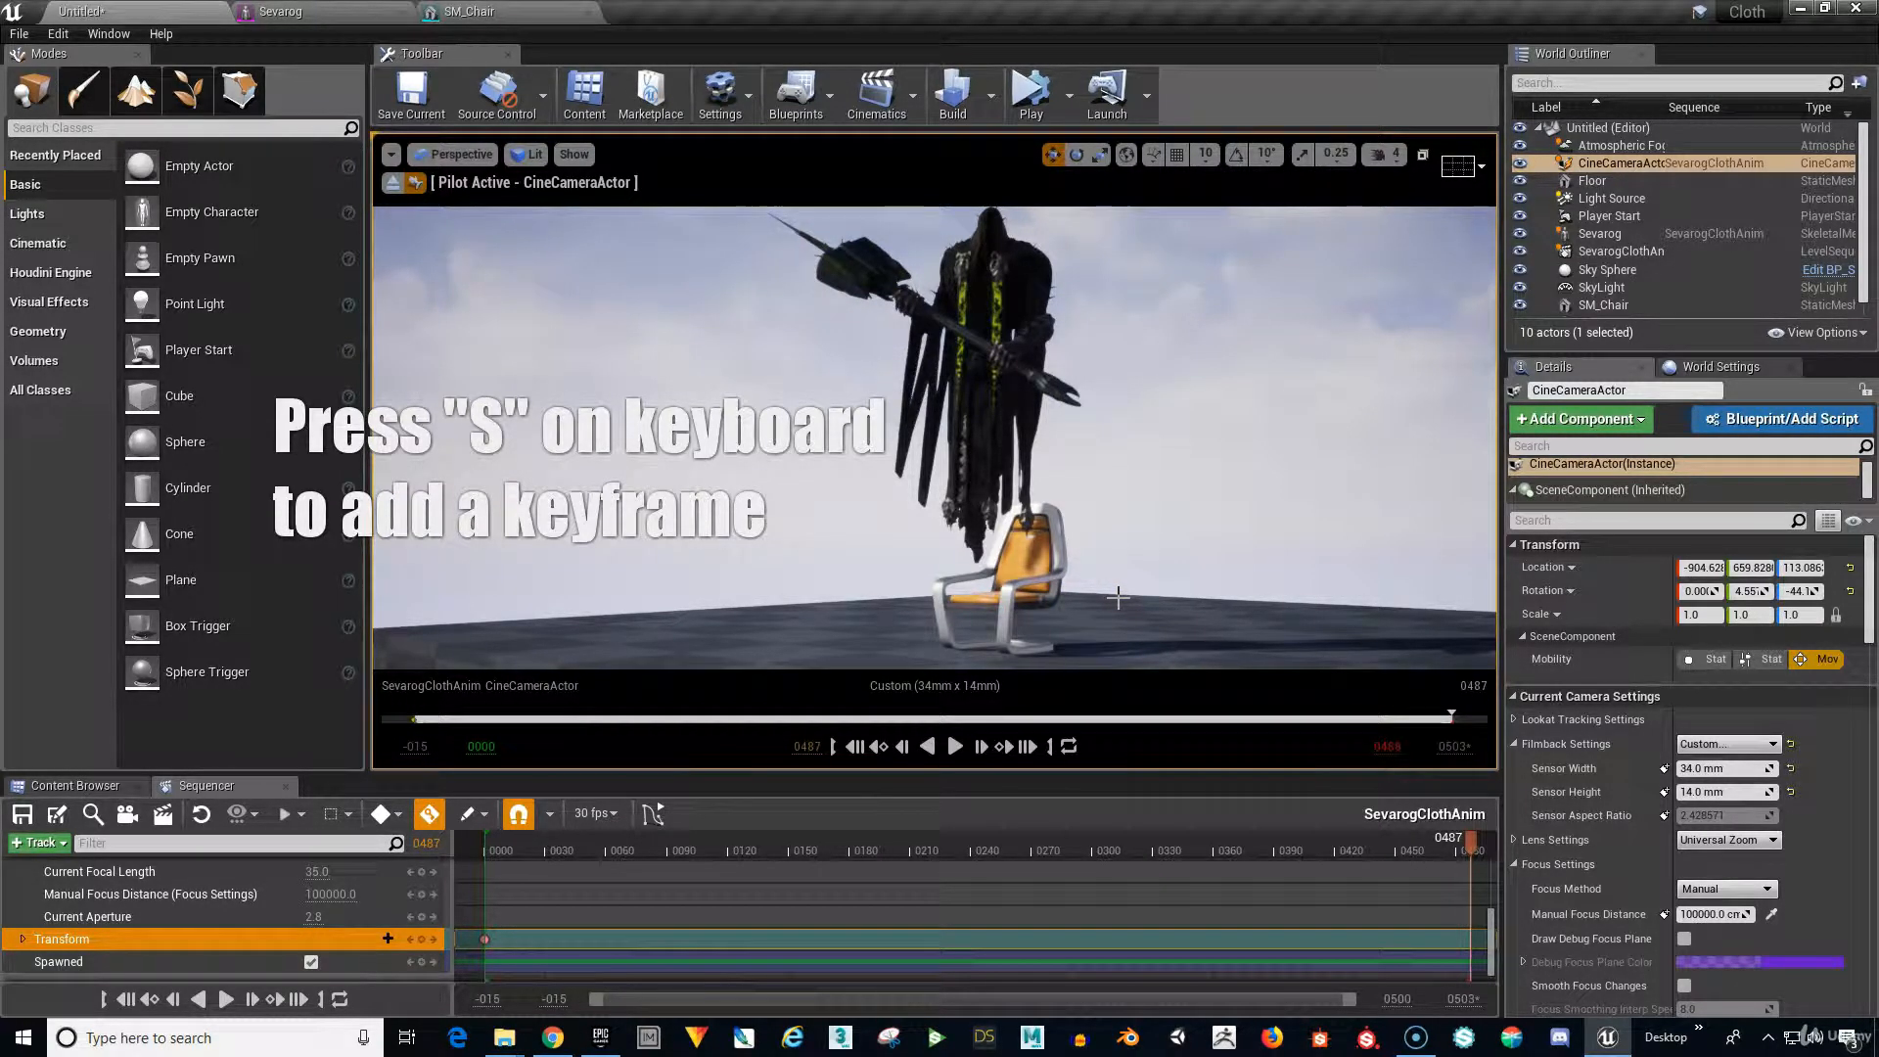
Fly and tilt the piloted cine camera in close on Sevarog and the chair for the 0487 key.
drag(1120, 599, 1122, 94)
middle_drag(1119, 585, 1179, 638)
mouse_move(1141, 566)
right_down()
mouse_move(1161, 608)
mouse_move(1145, 592)
right_up()
drag(1145, 592, 1146, 497)
right_drag(1200, 534, 1198, 586)
middle_drag(1199, 539, 1217, 498)
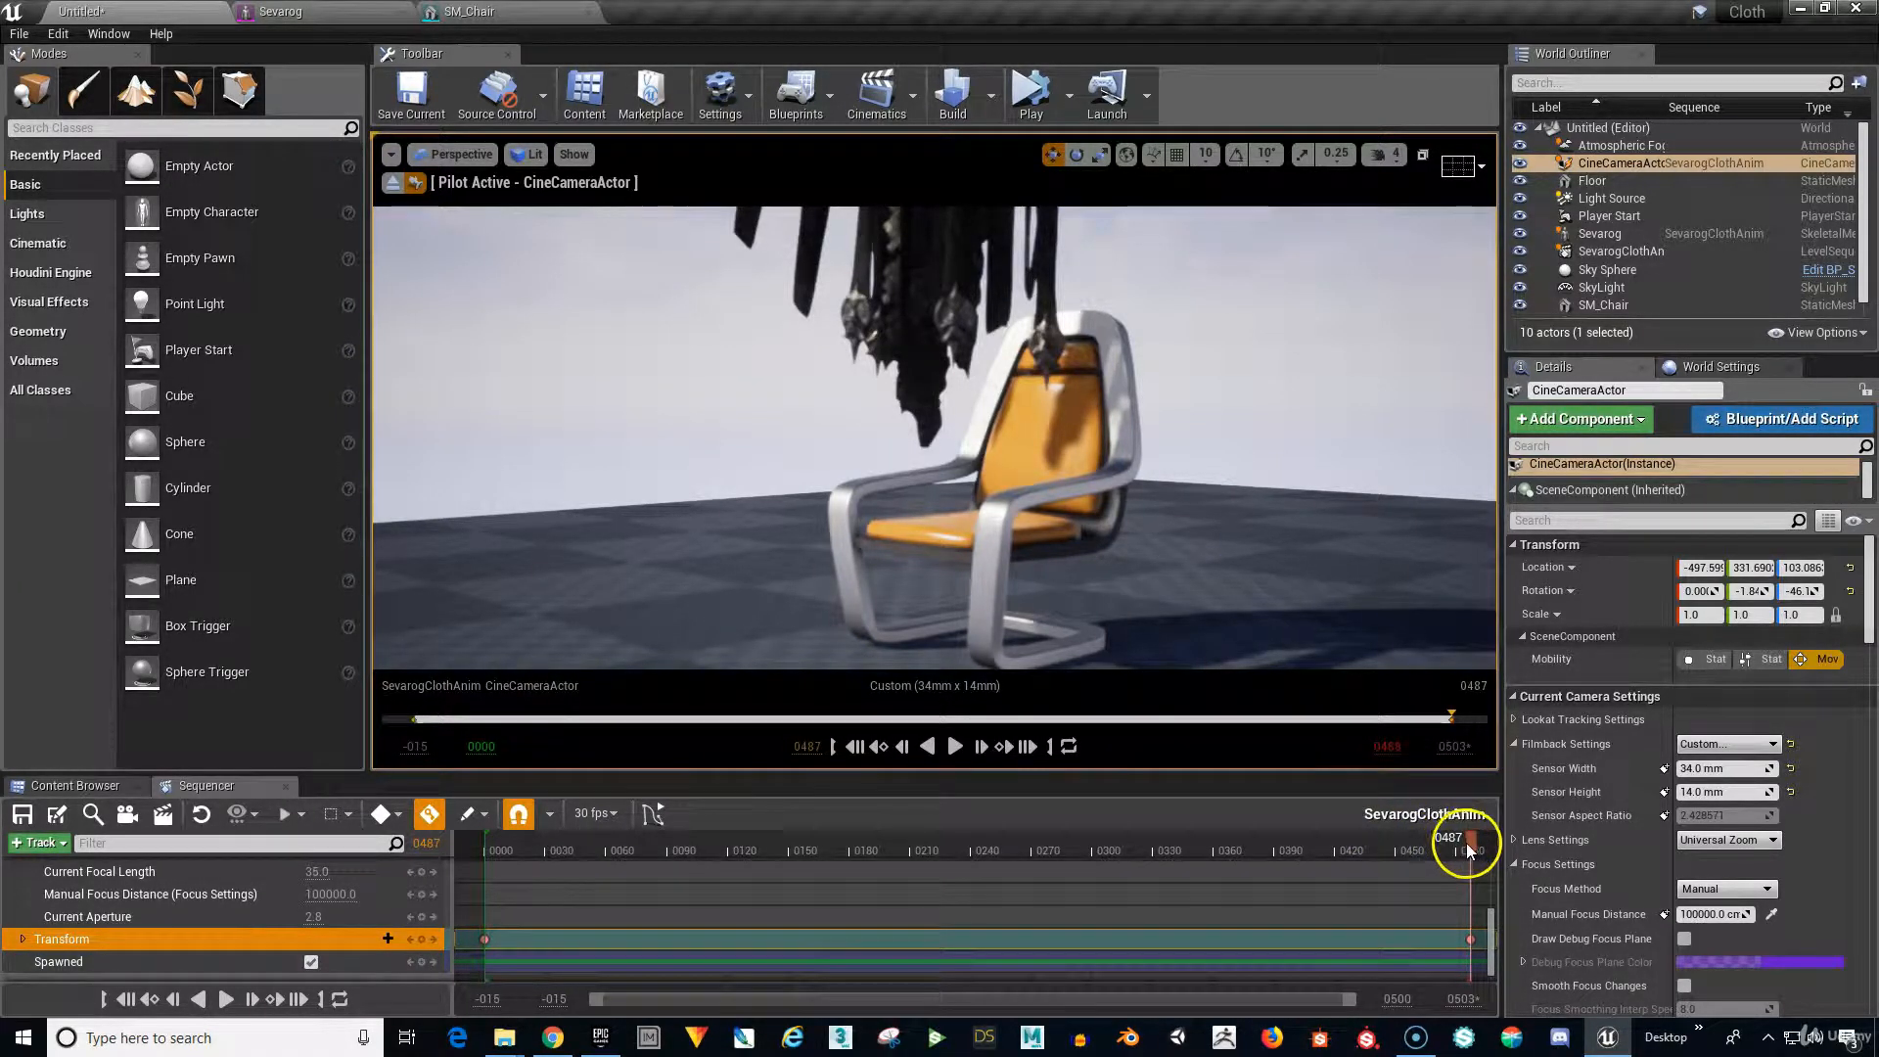
At the final frame 0487, move the piloted camera a little nearer the chair.
drag(1466, 843, 1386, 994)
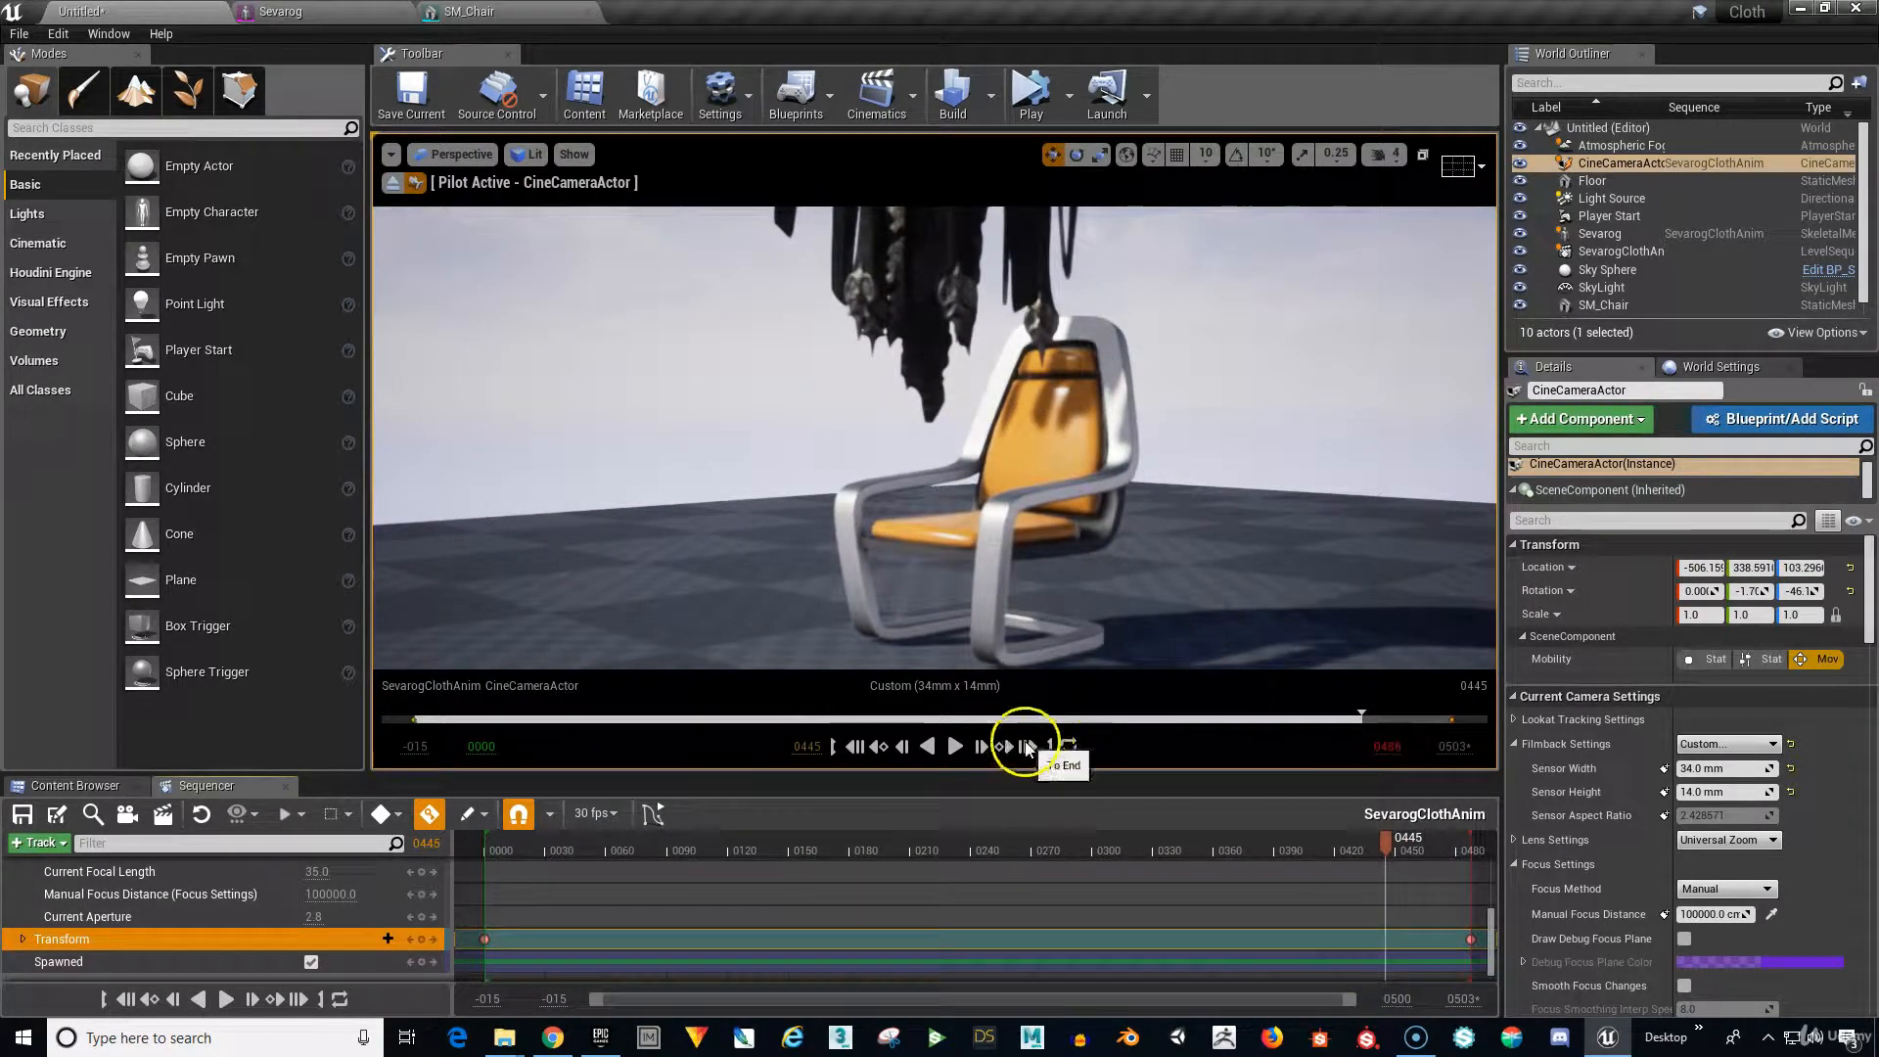
click(1026, 747)
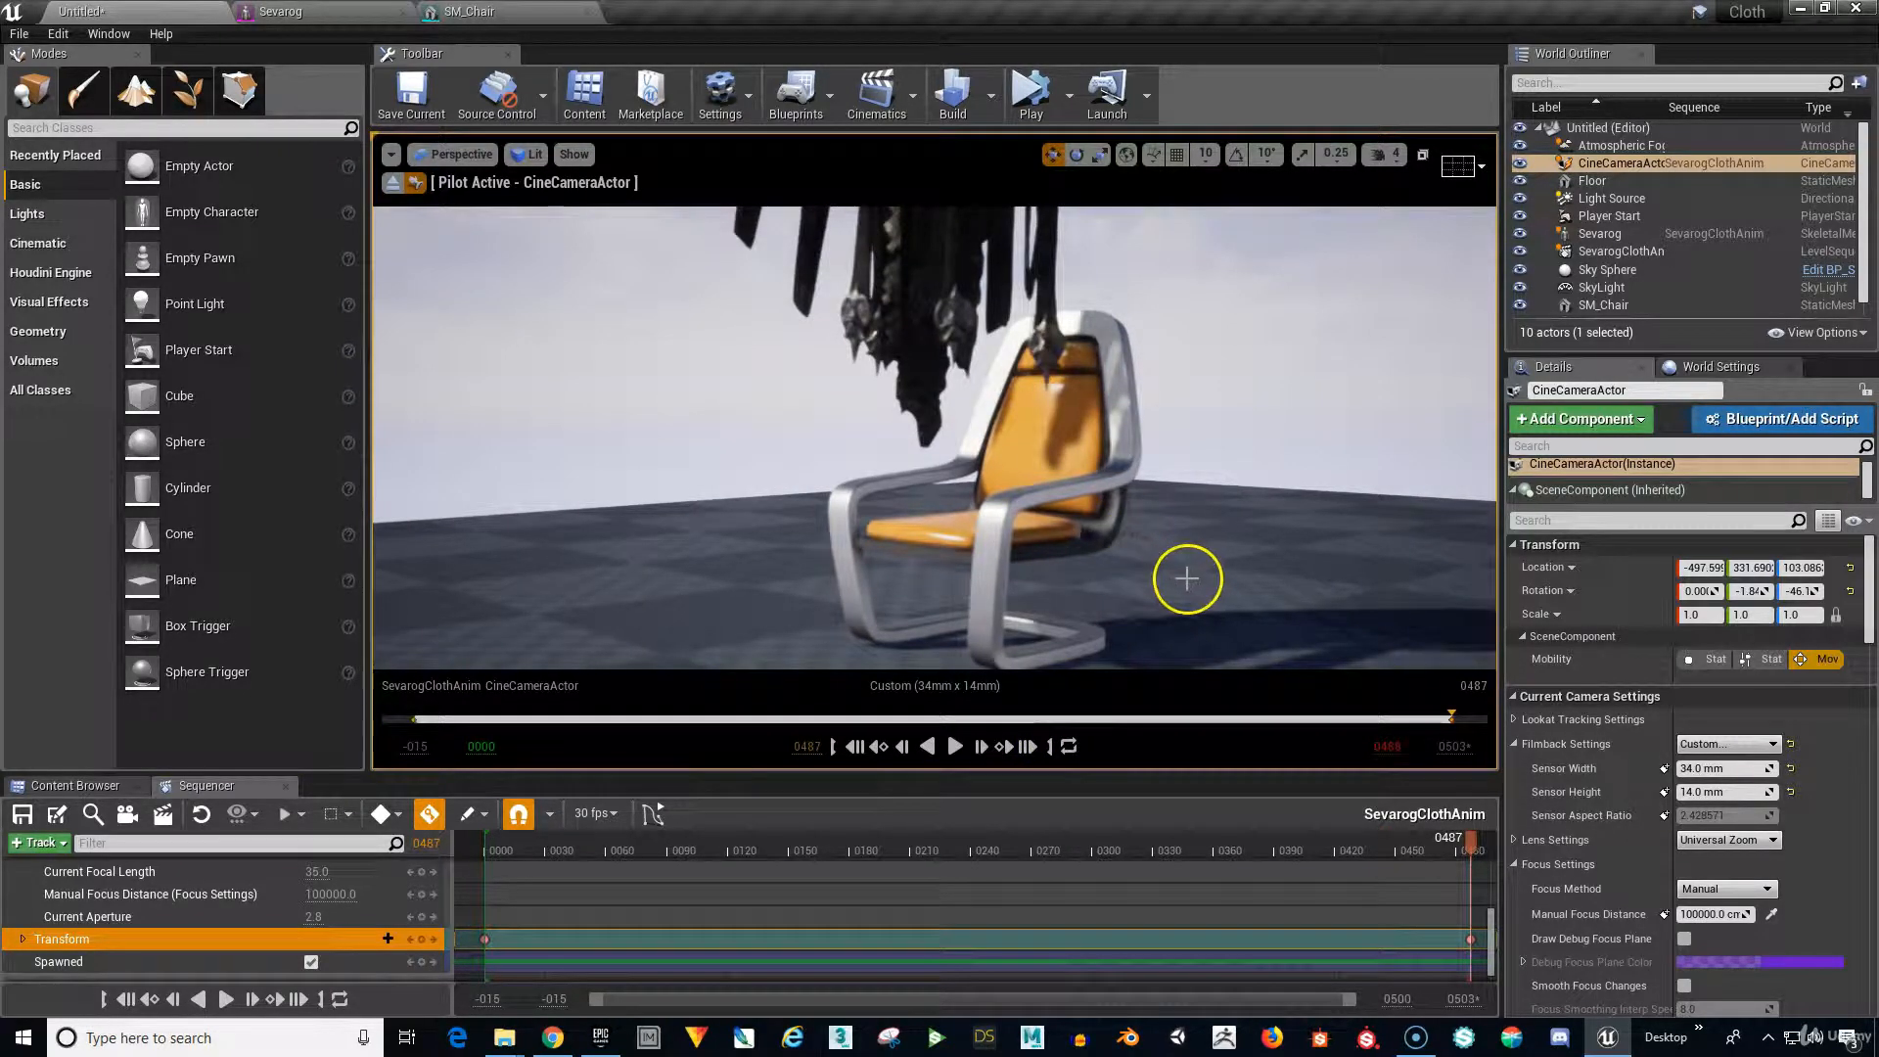
drag(1187, 578, 1195, 523)
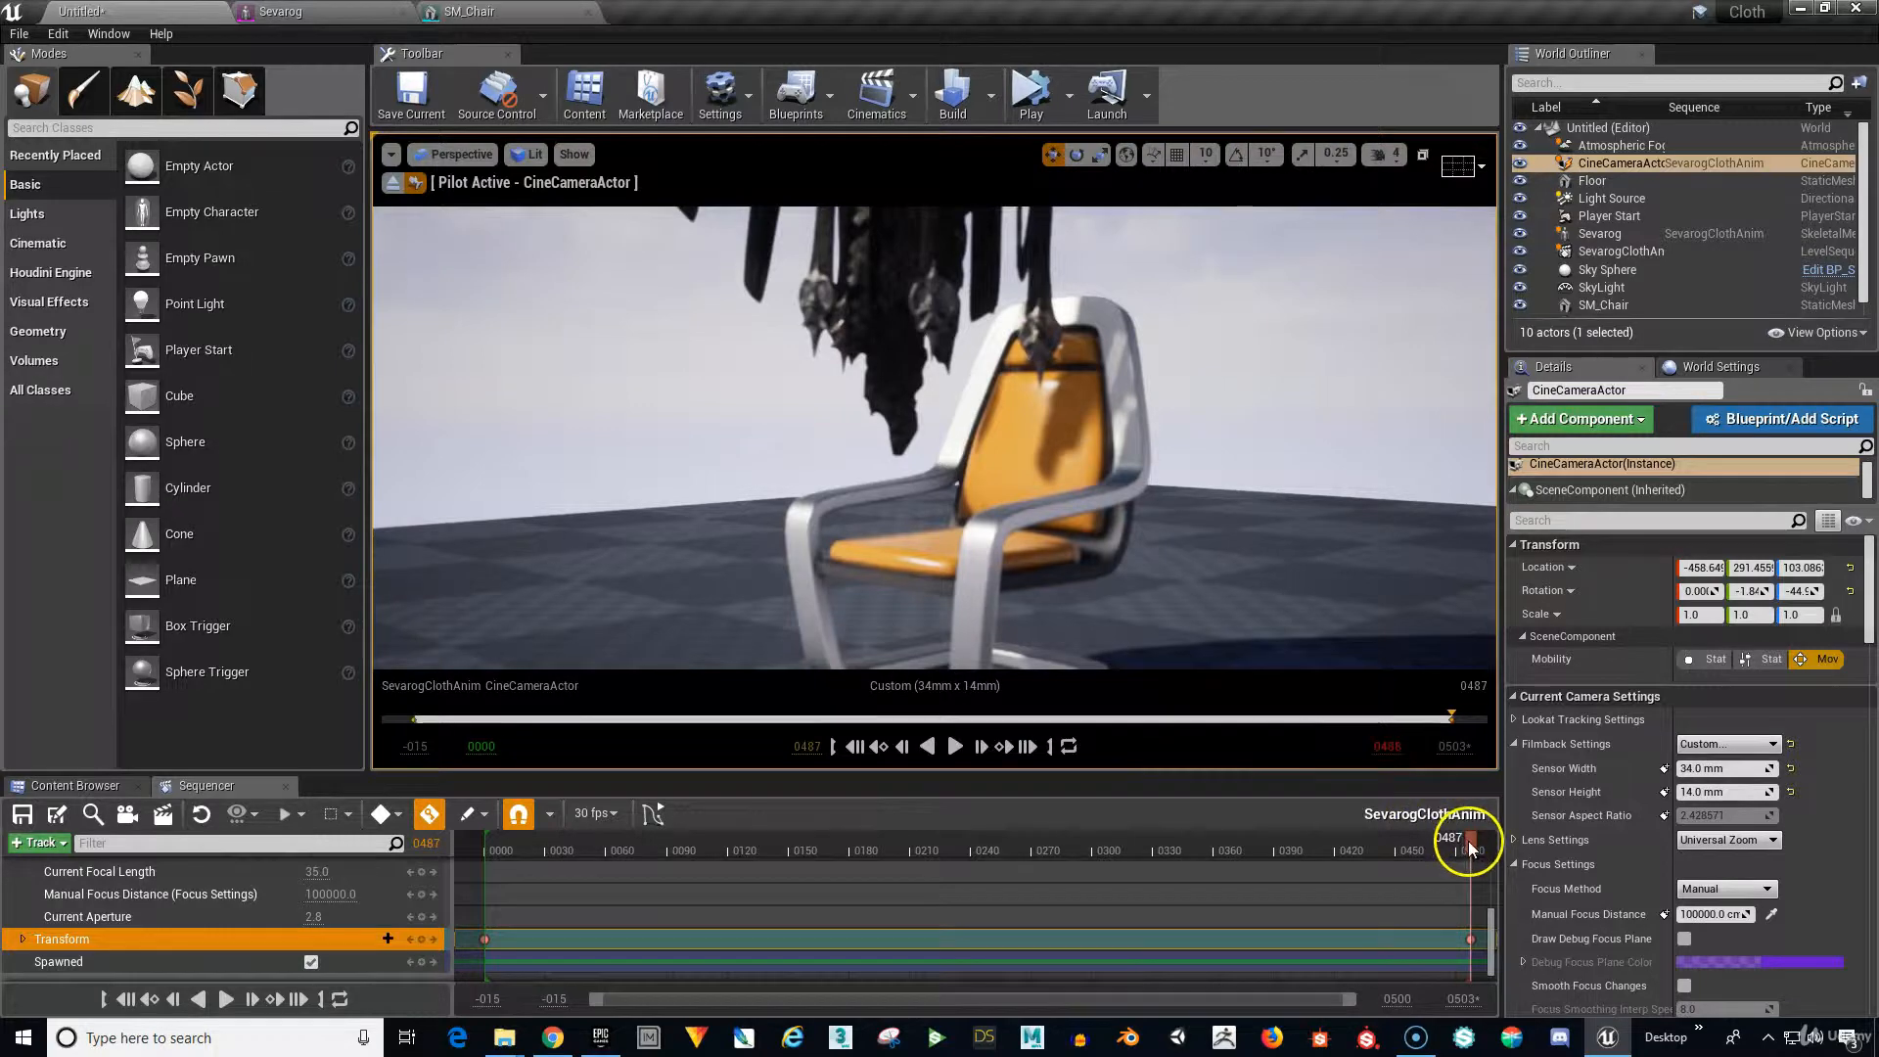
Scrub back through the push-in and rewind the sequence to frame 0000.
drag(1469, 842, 526, 961)
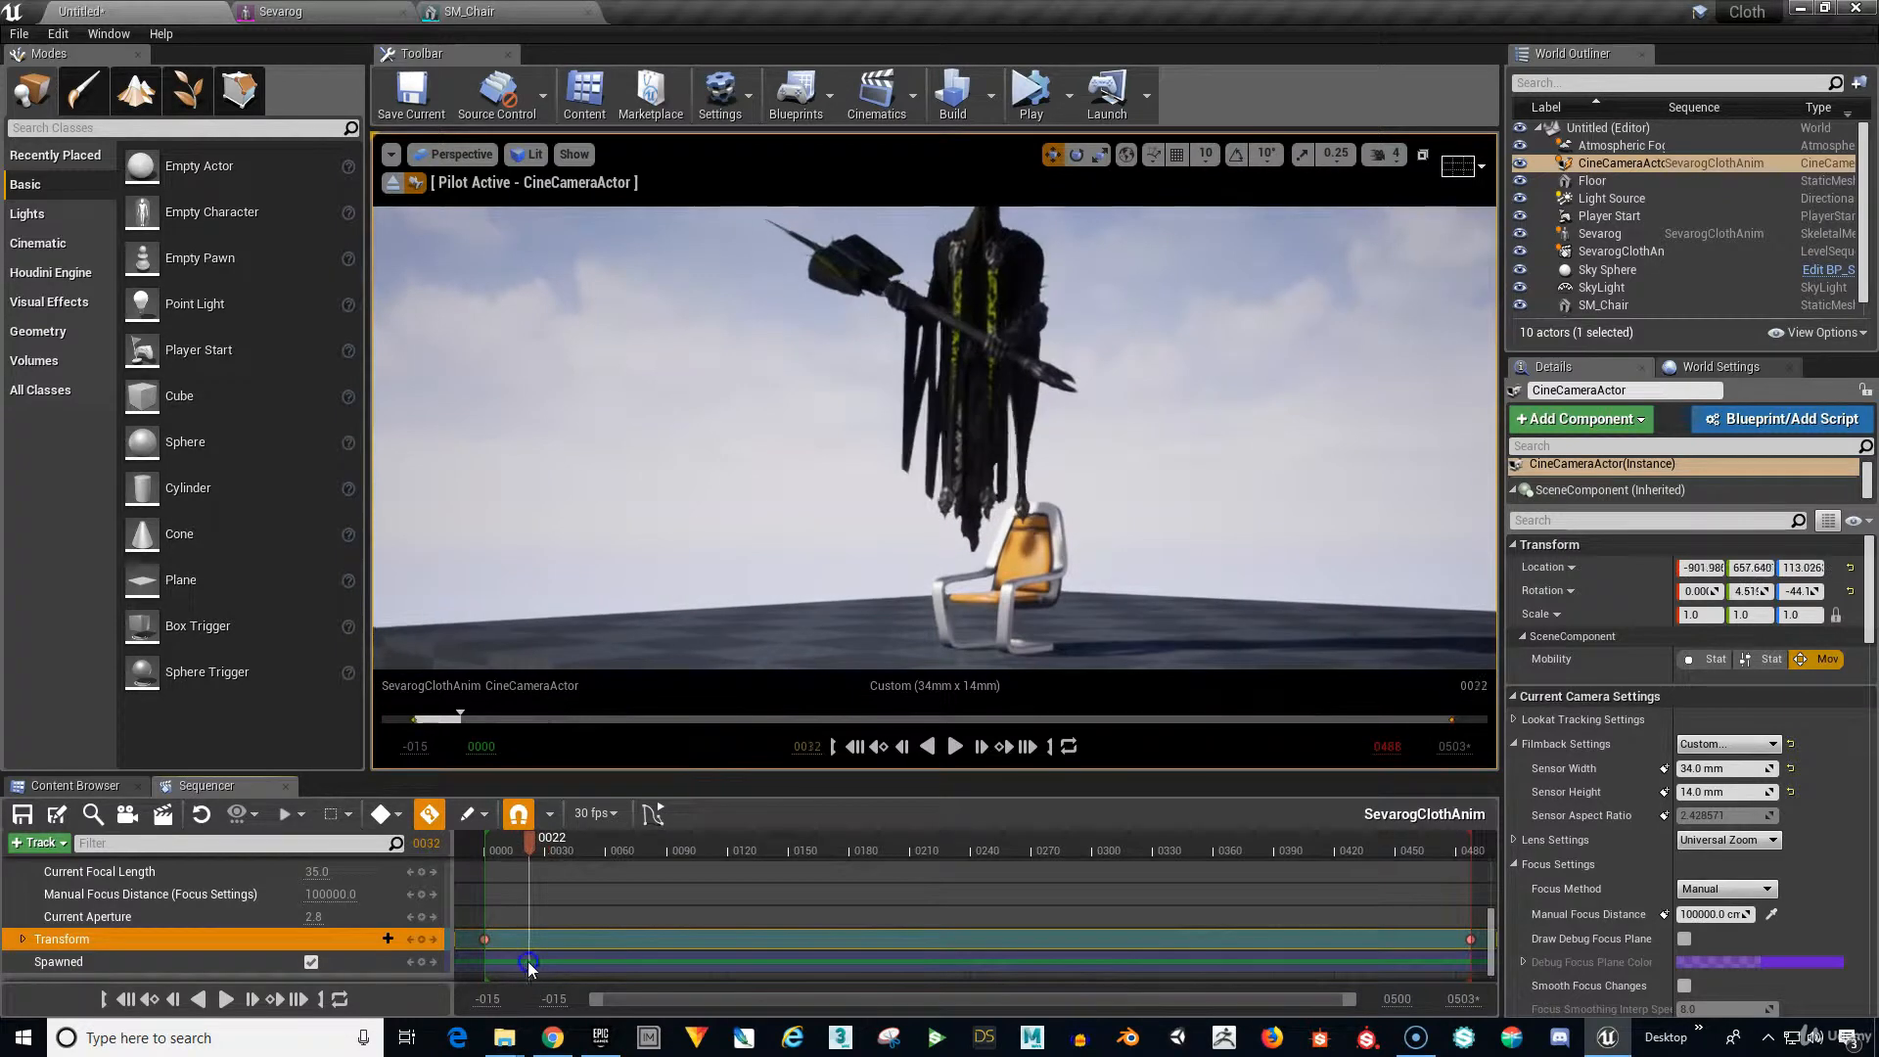
click(855, 747)
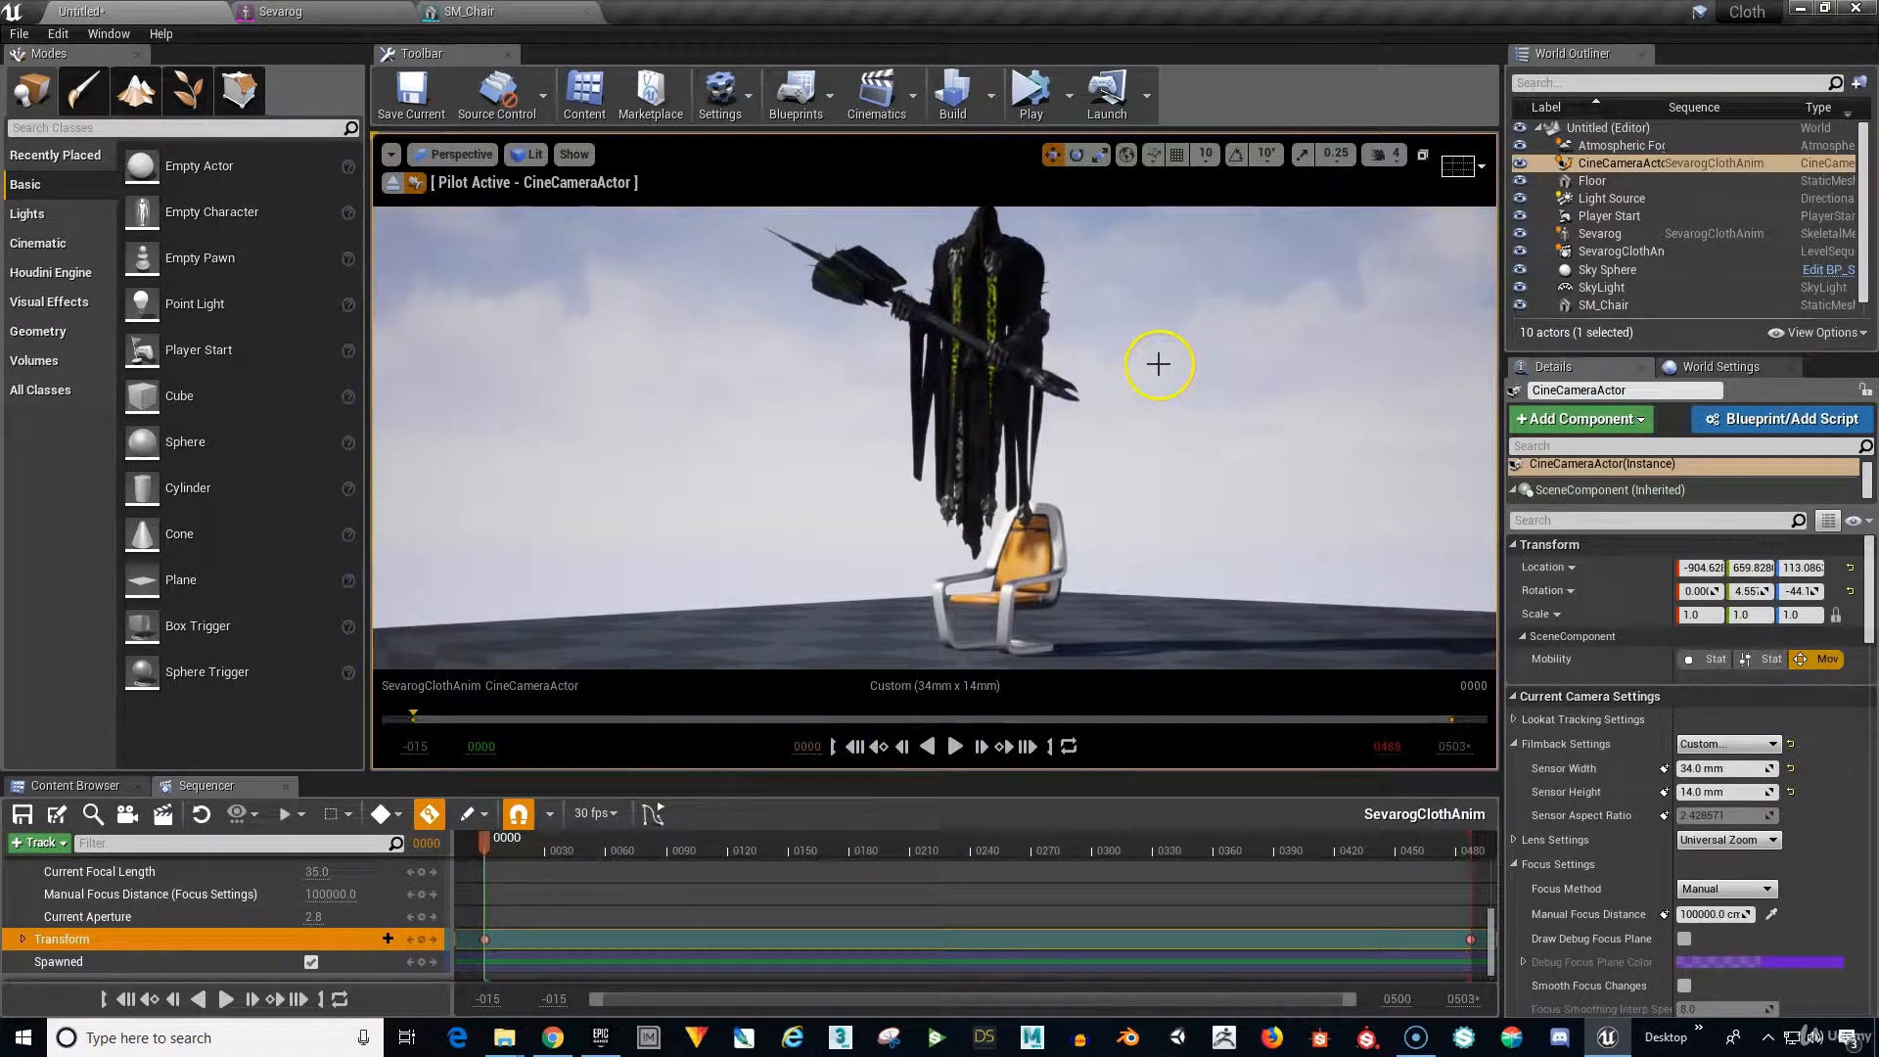
scroll(149, 923, up, 5)
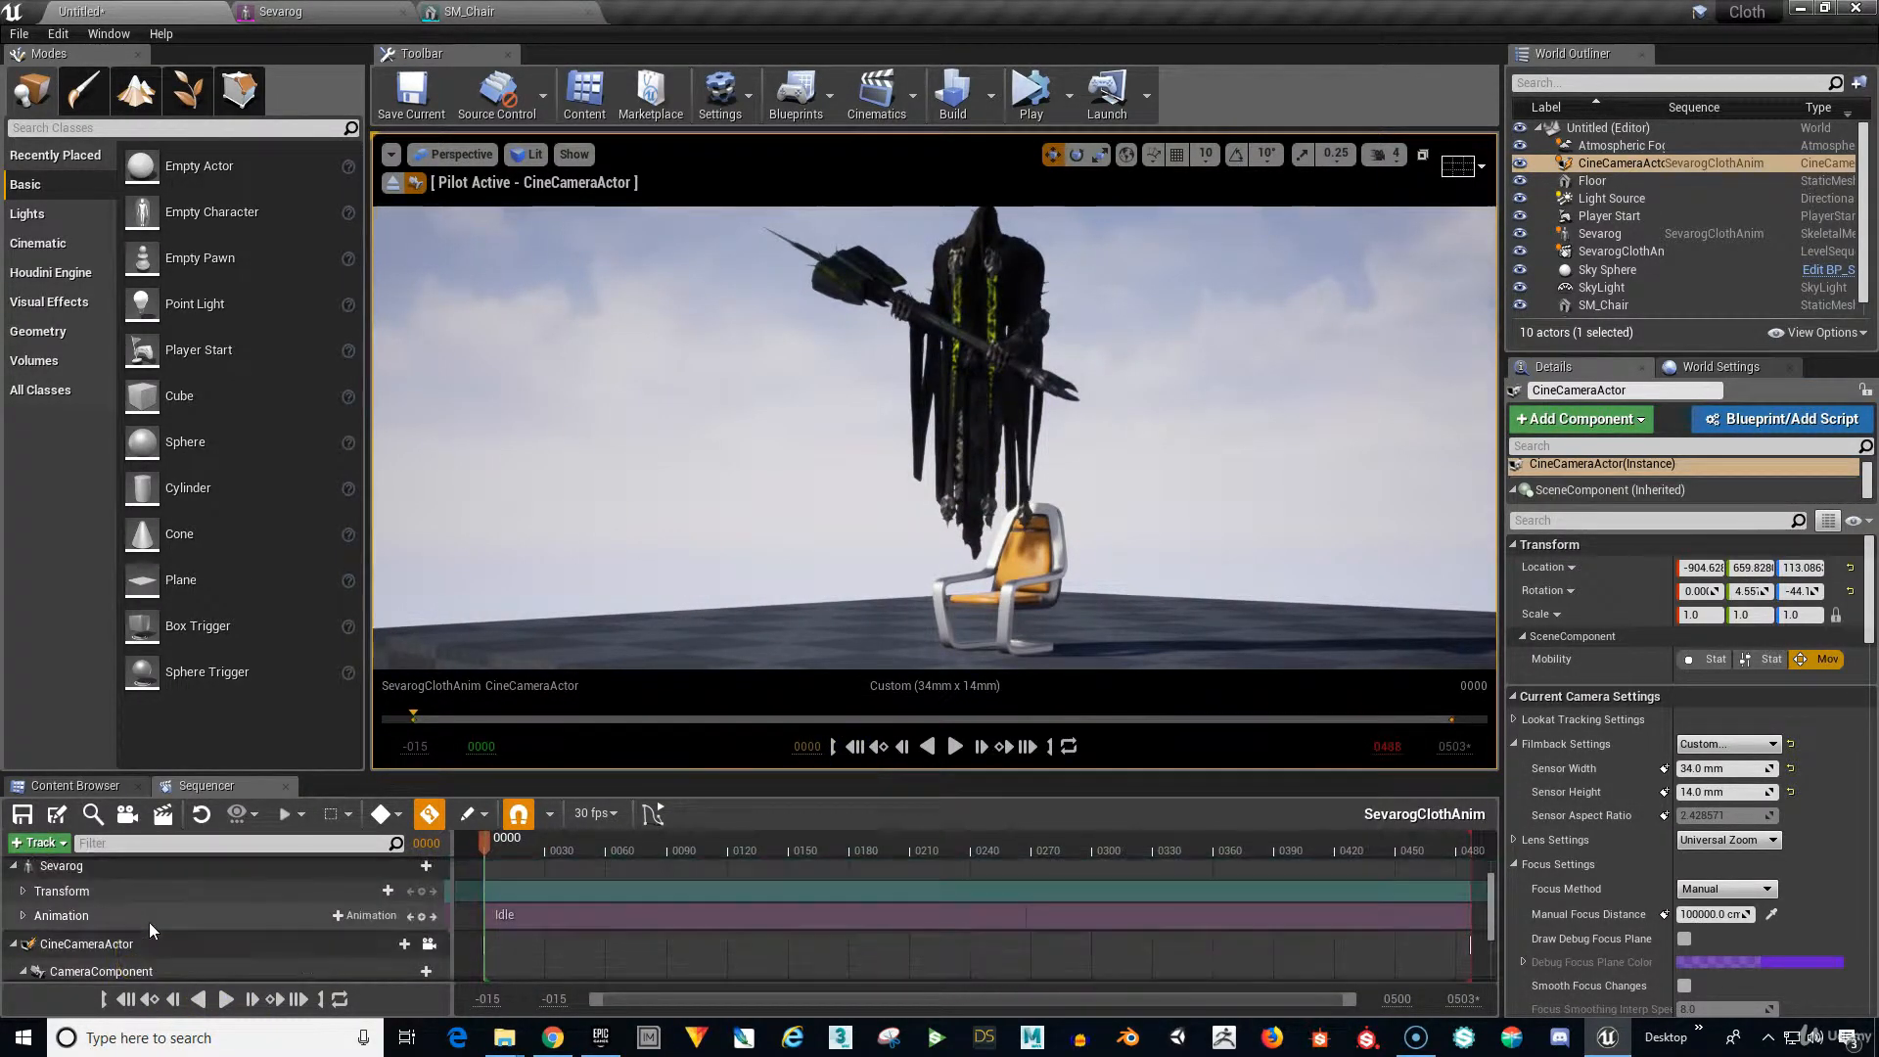
Key Sevarog's Transform track at frame 0000 with him hovering above the chair.
scroll(148, 922, up, 2)
click(158, 907)
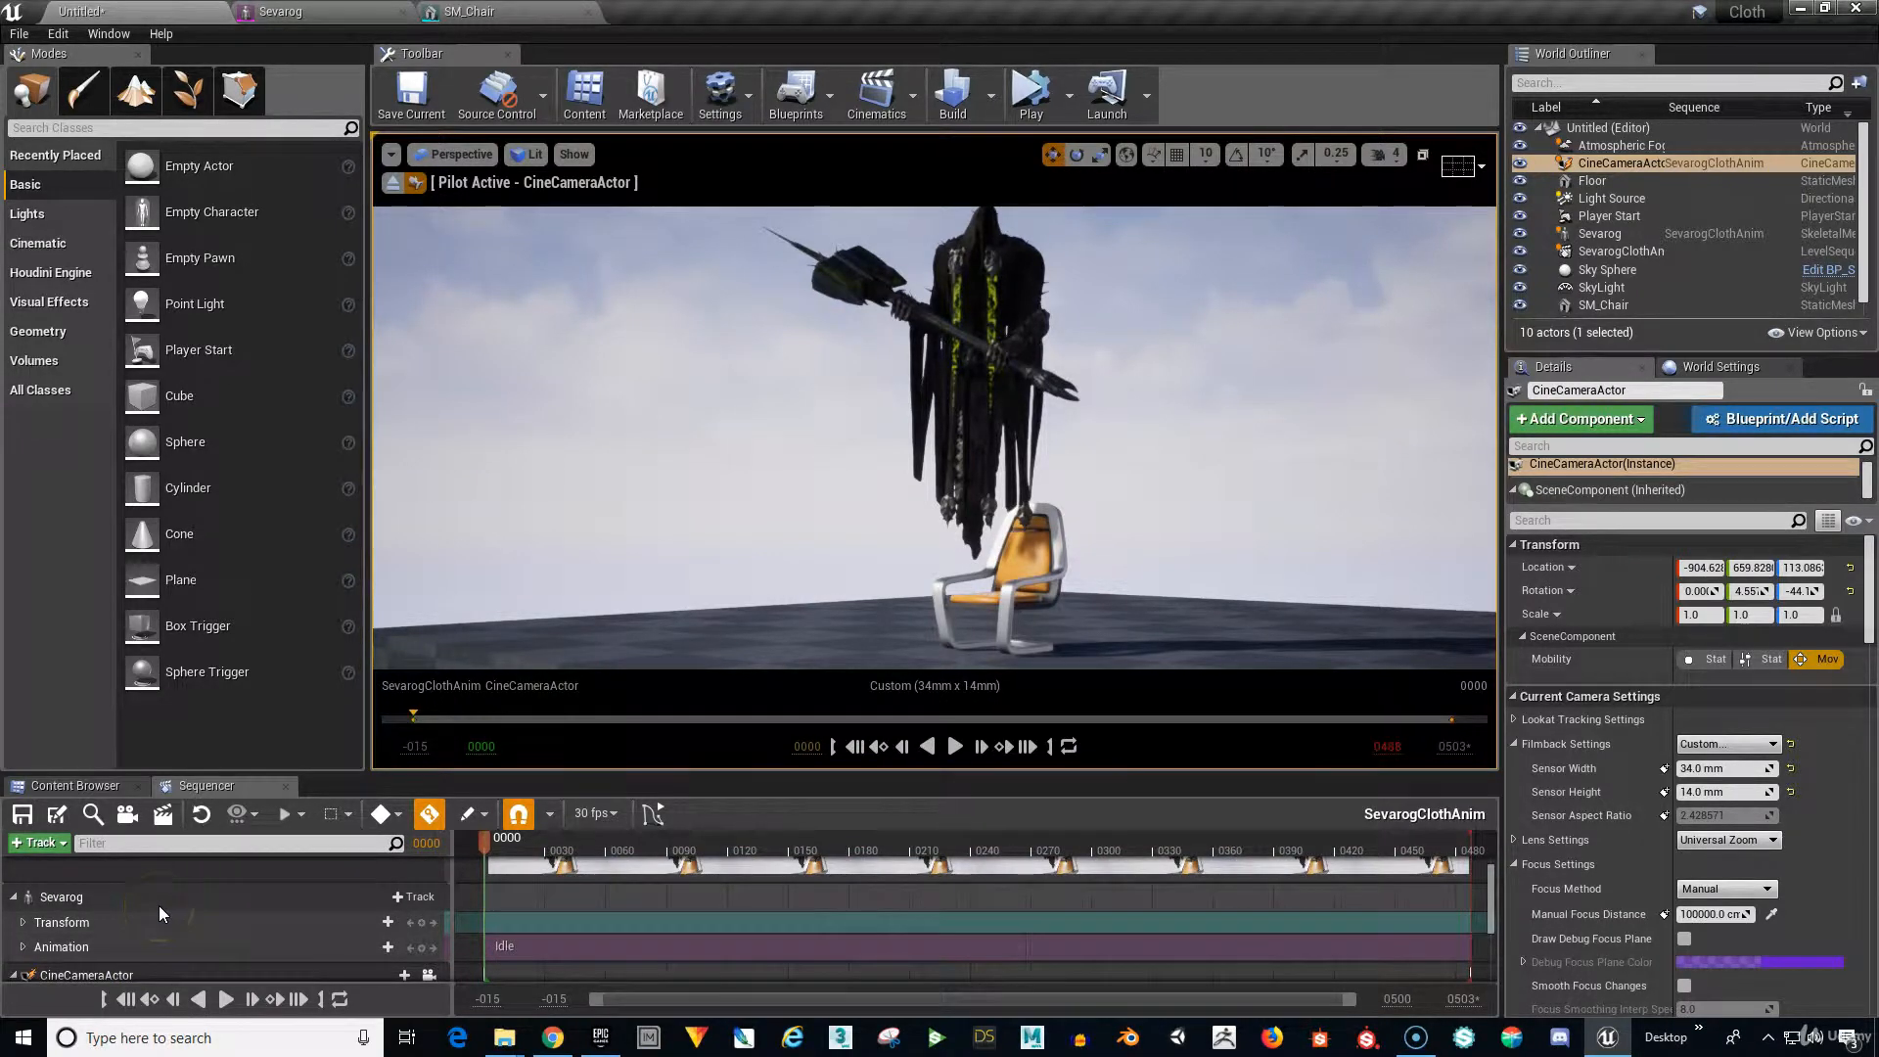
click(147, 889)
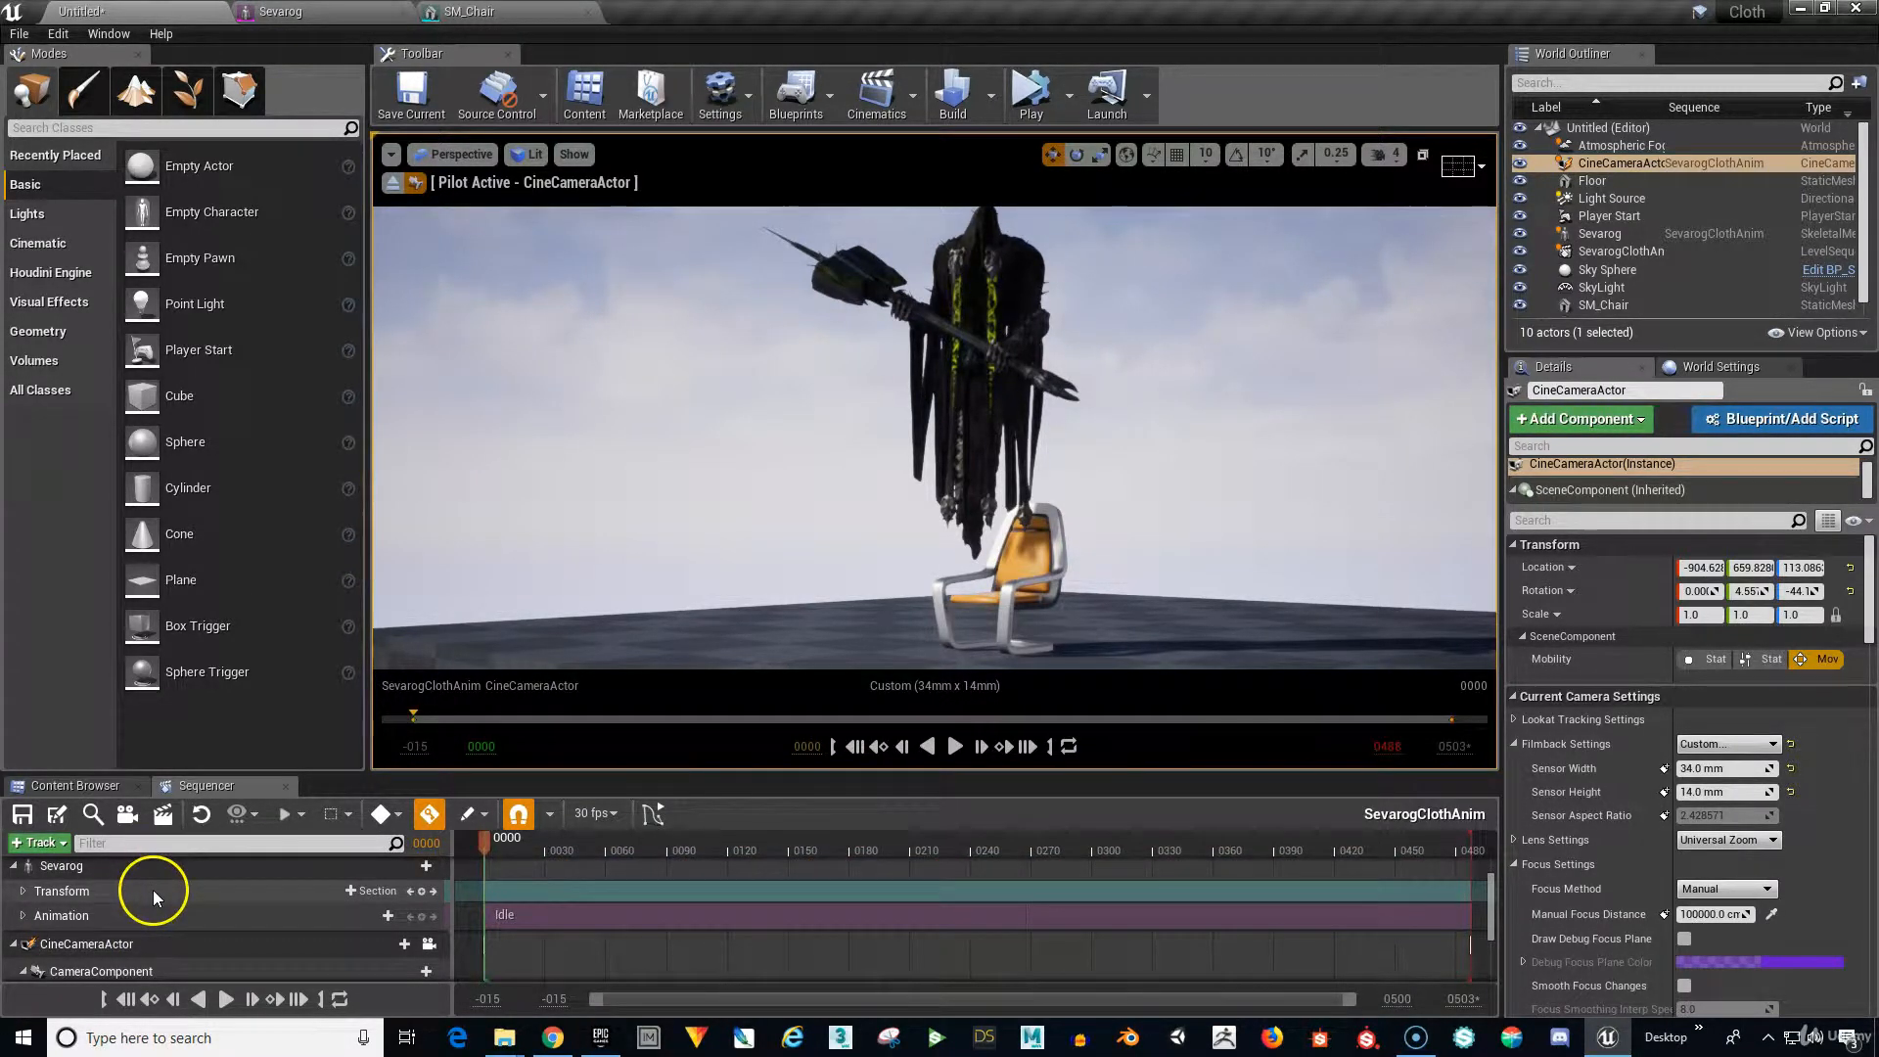
click(84, 892)
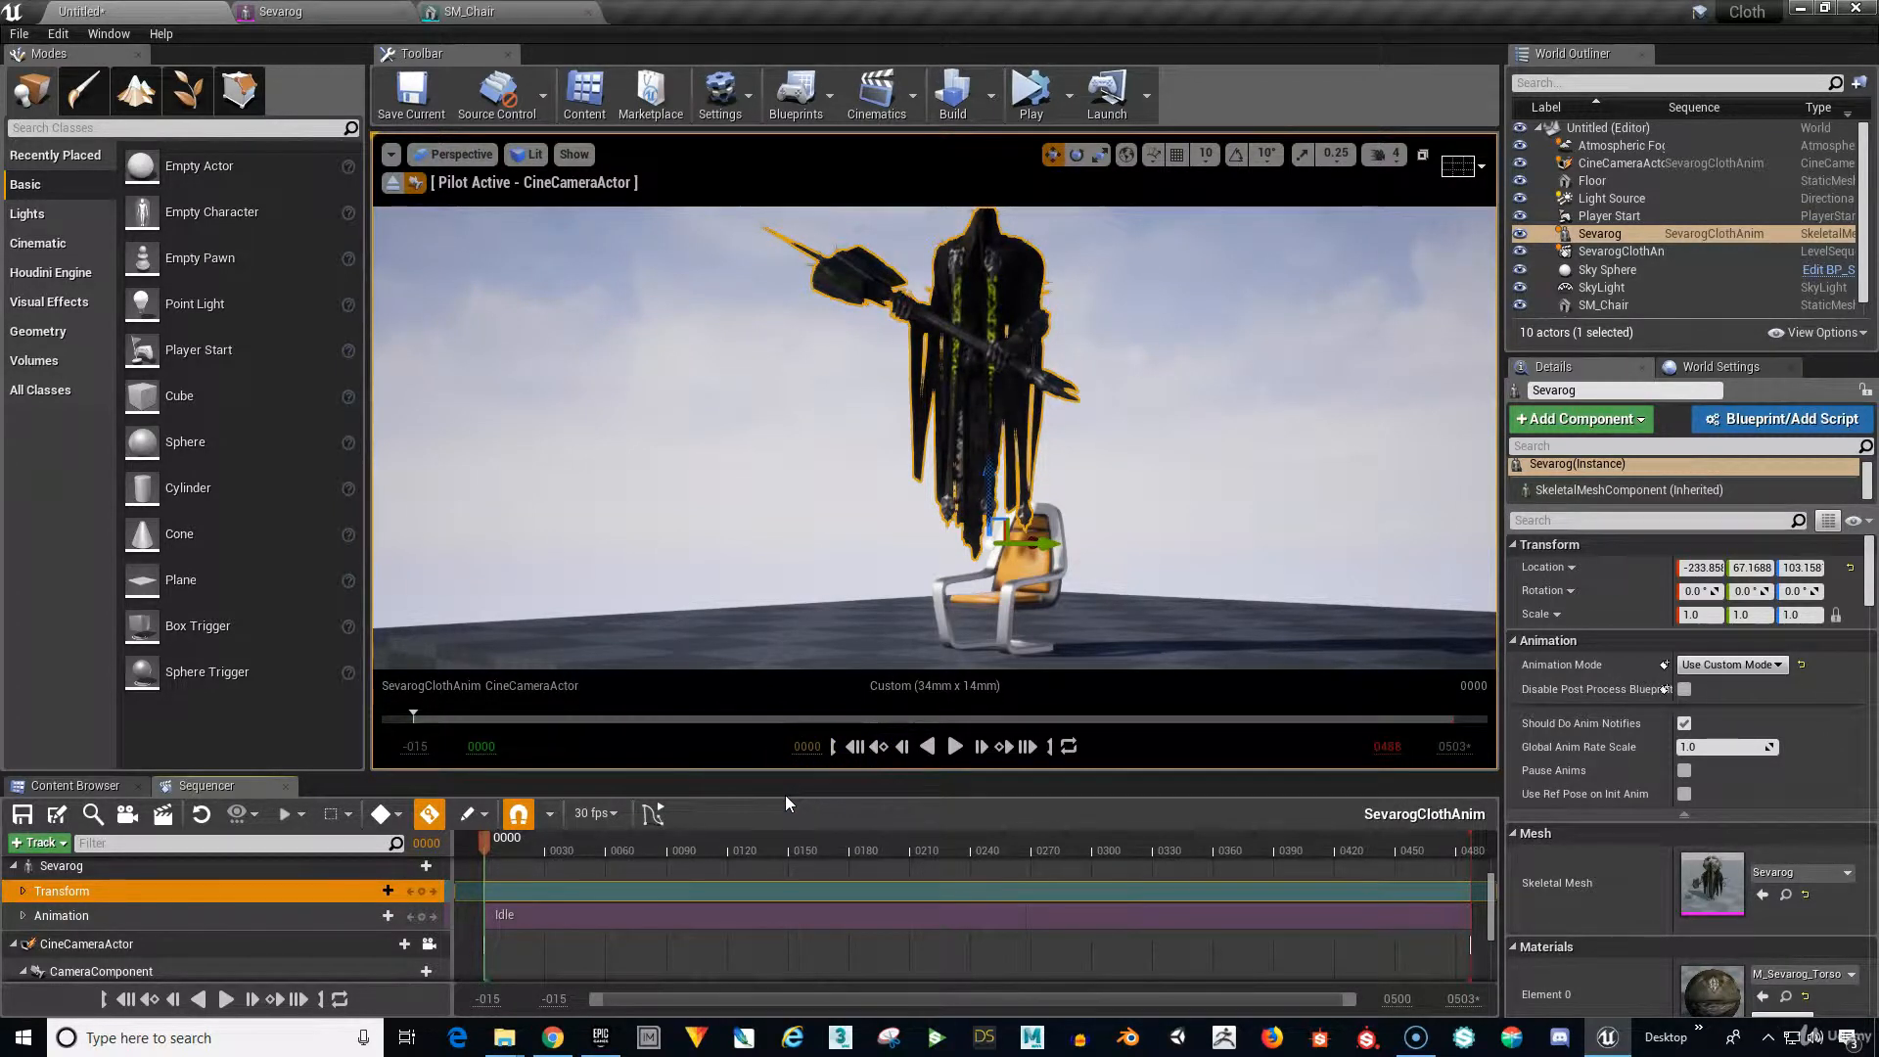
click(557, 894)
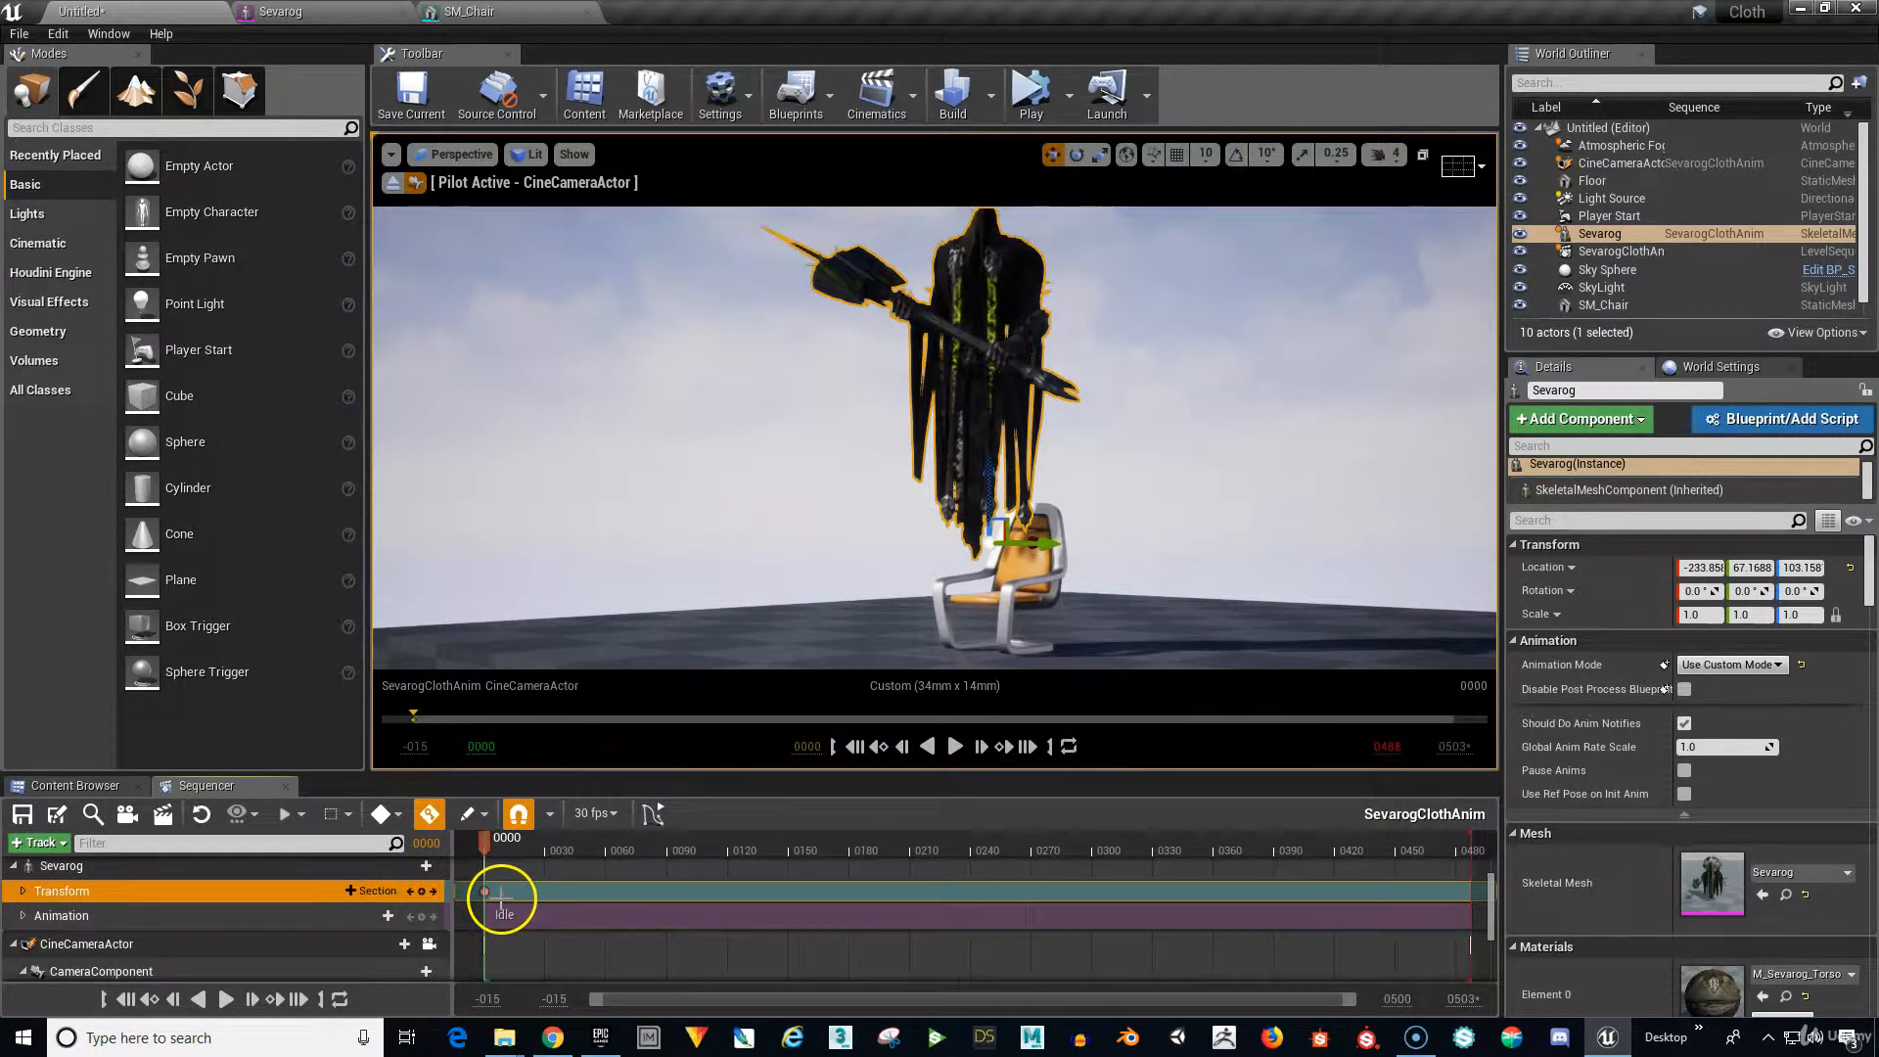
click(625, 1006)
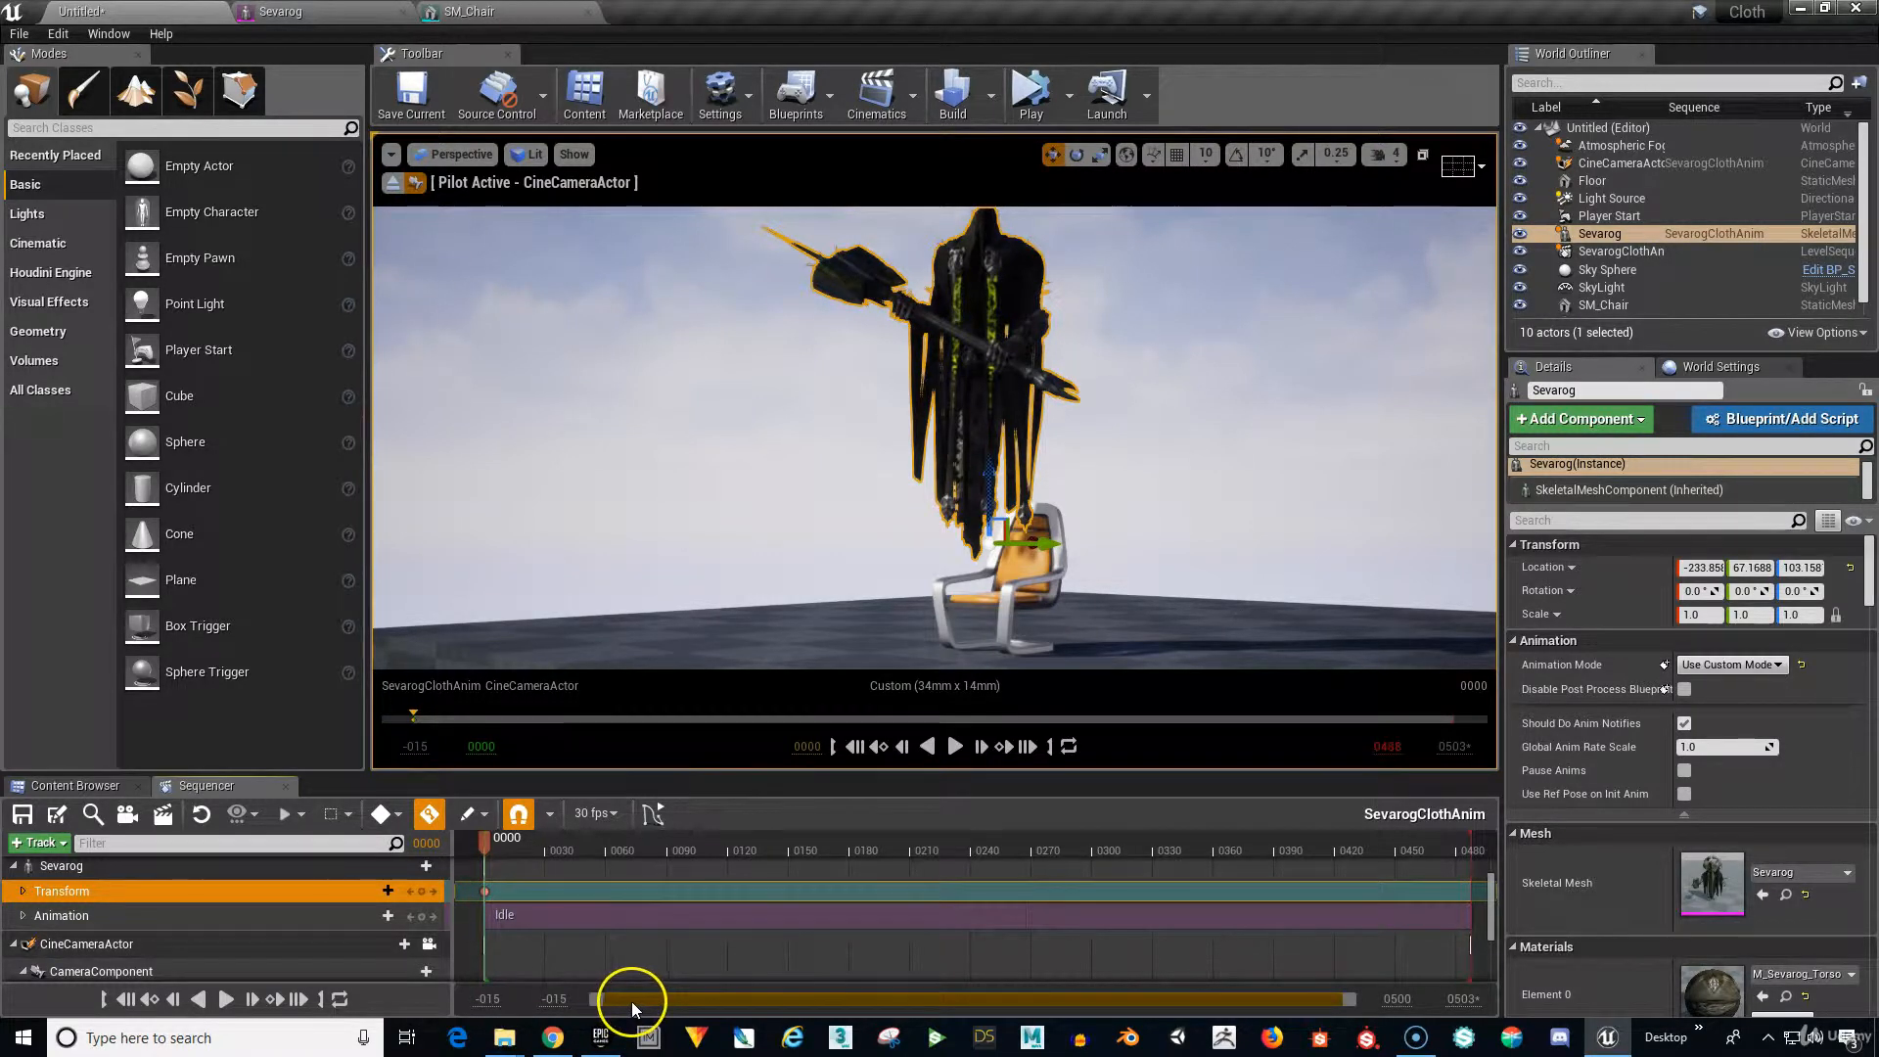
click(486, 837)
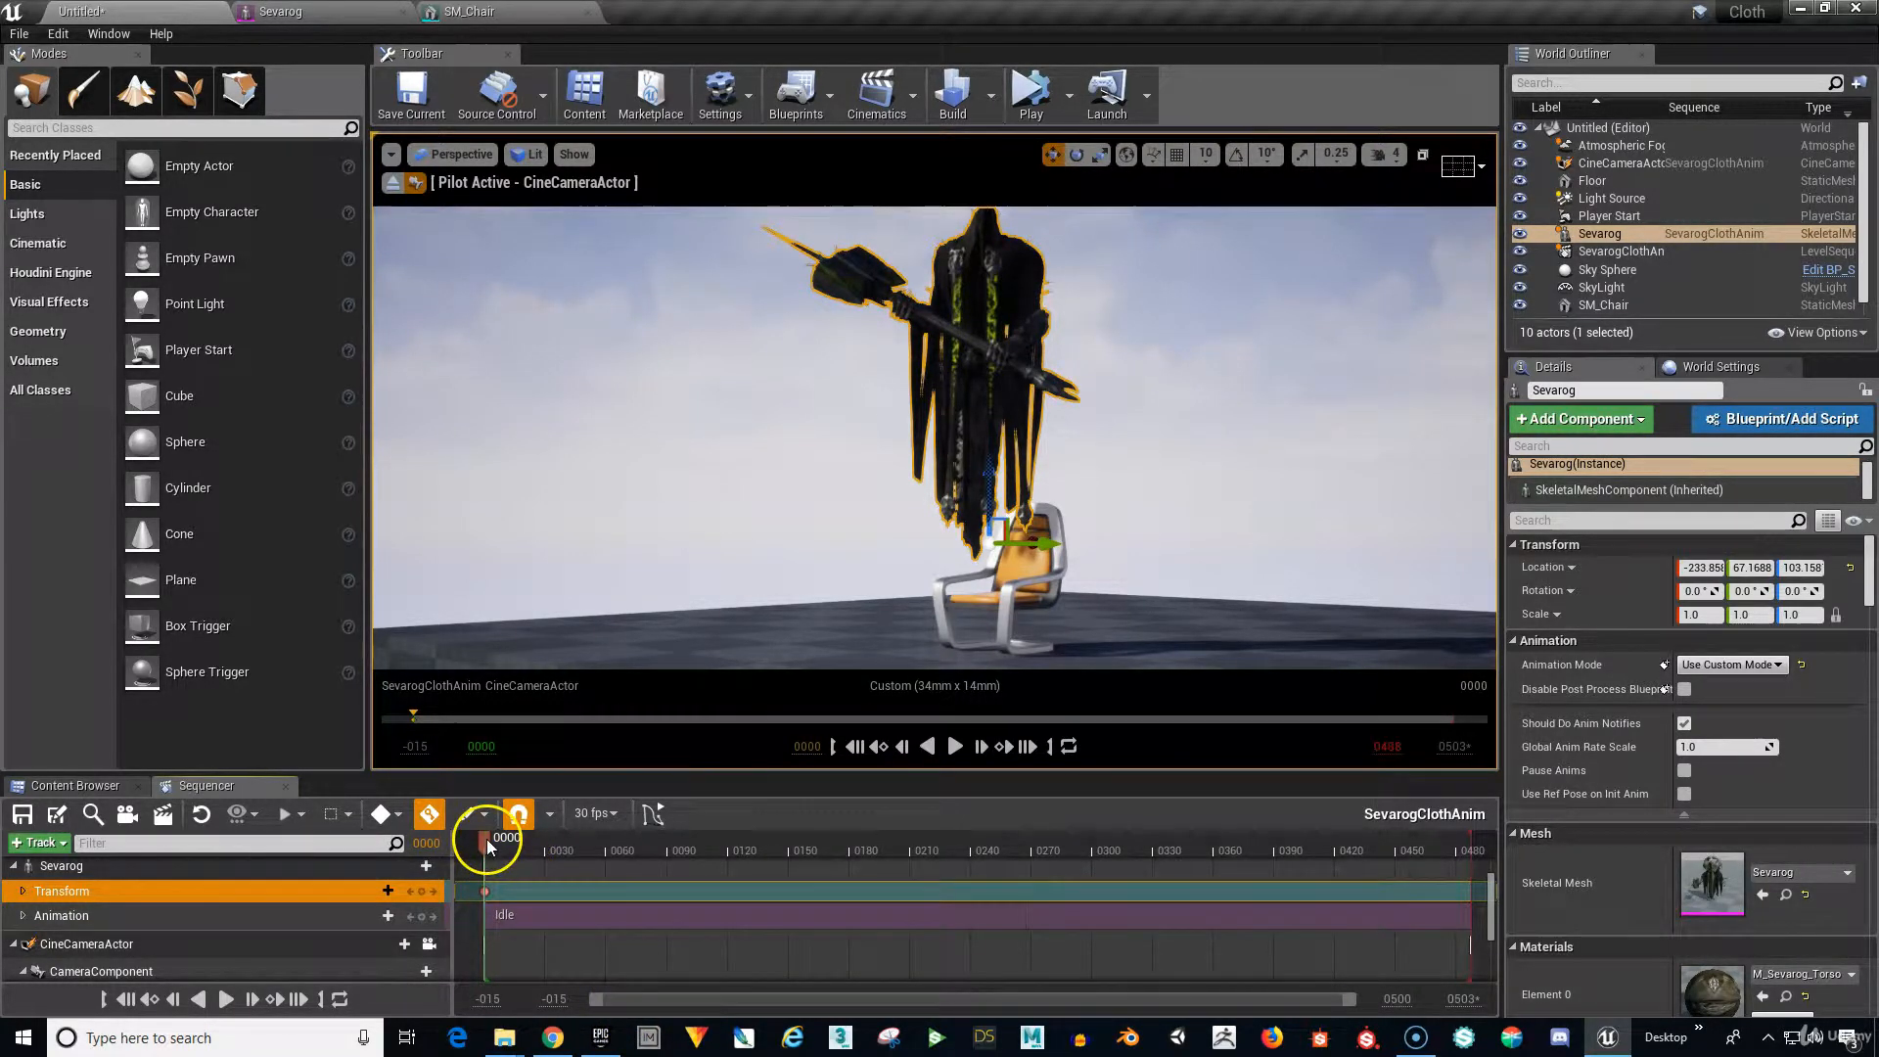
At frame 0487, lower Sevarog onto the chair, key his Transform, and scrub back to check.
click(1027, 748)
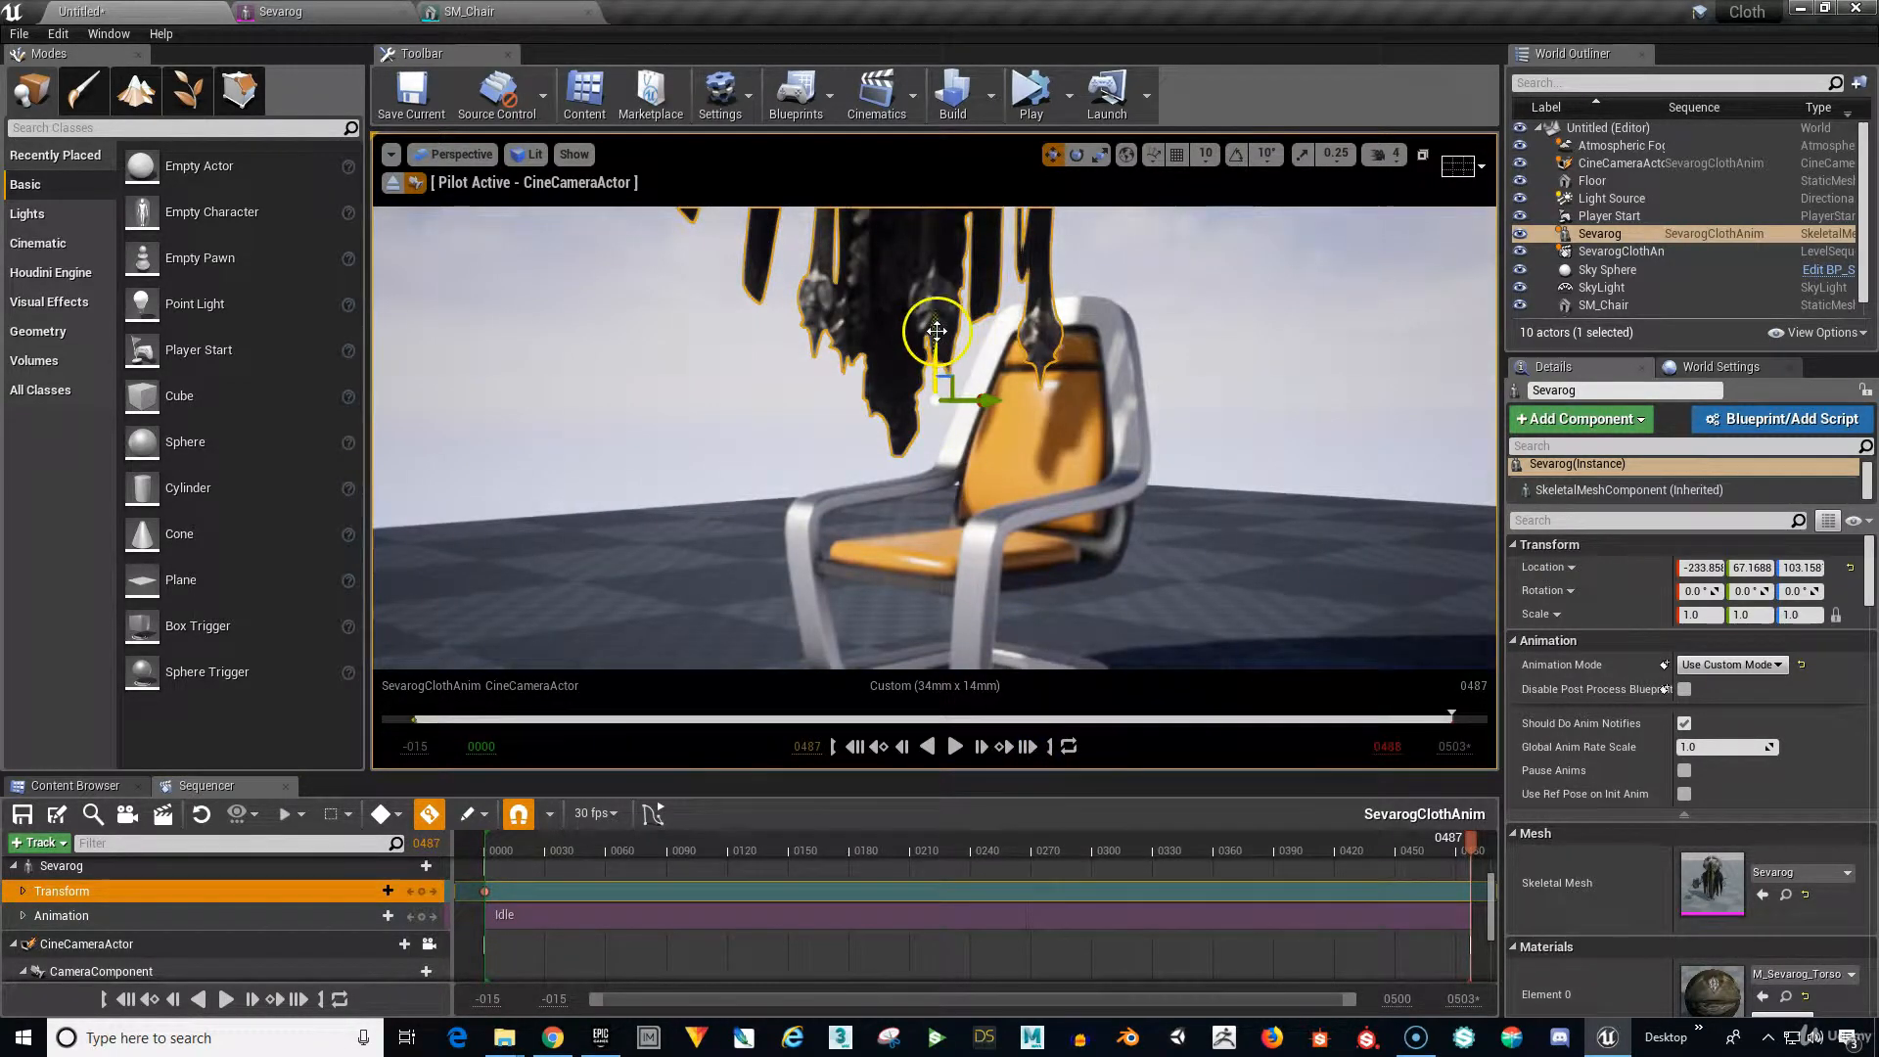
drag(961, 383, 979, 737)
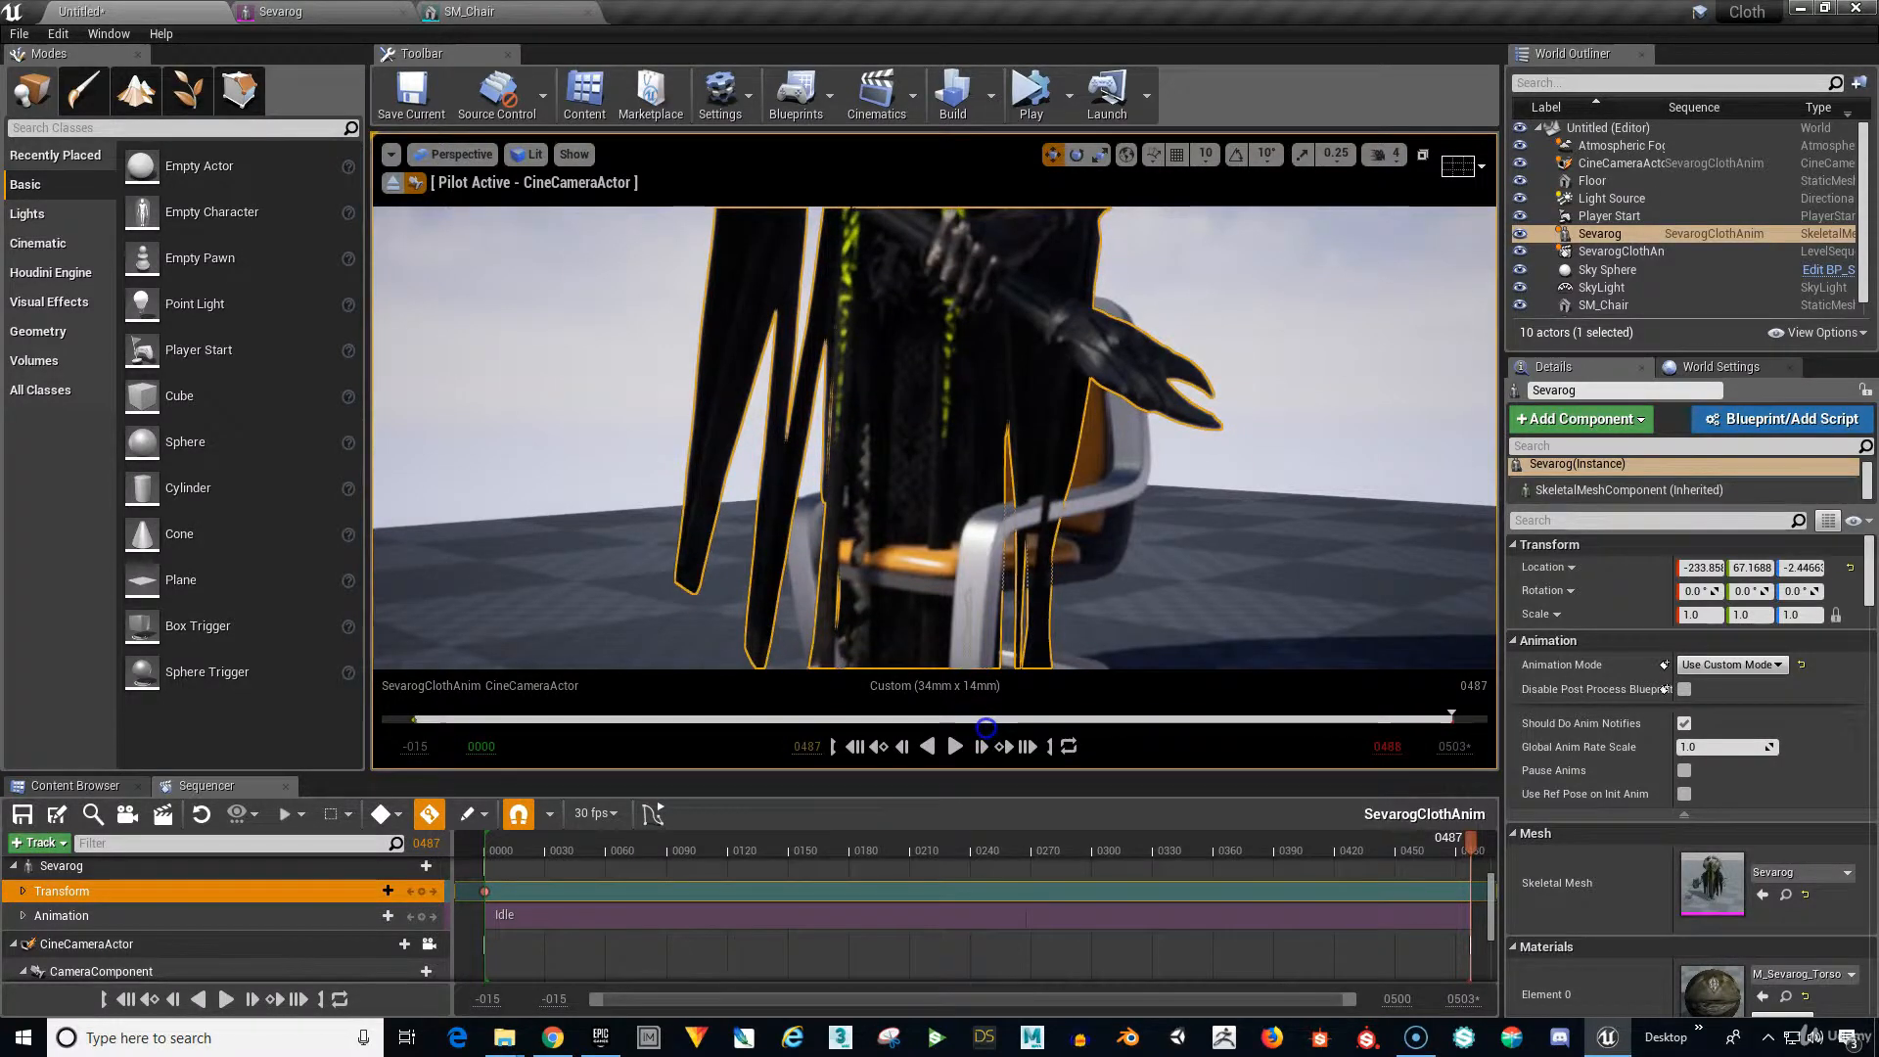
click(1058, 600)
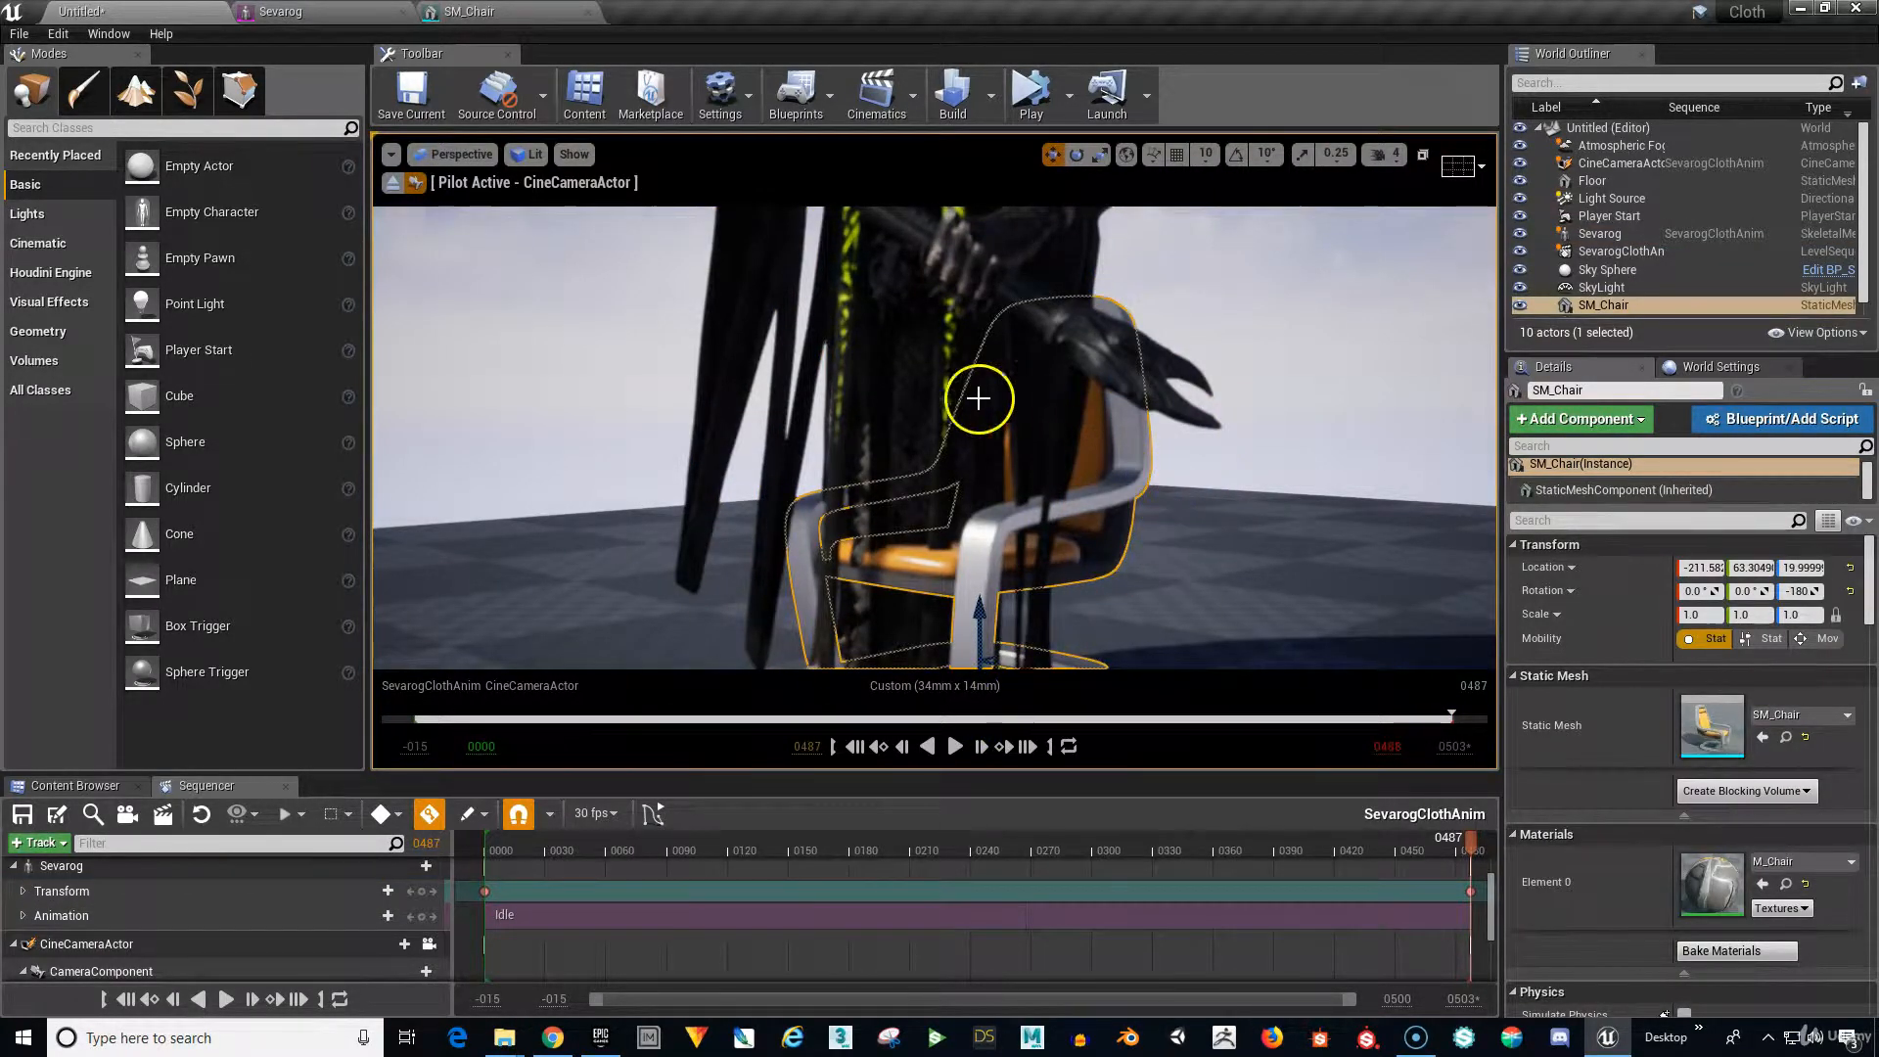
click(938, 376)
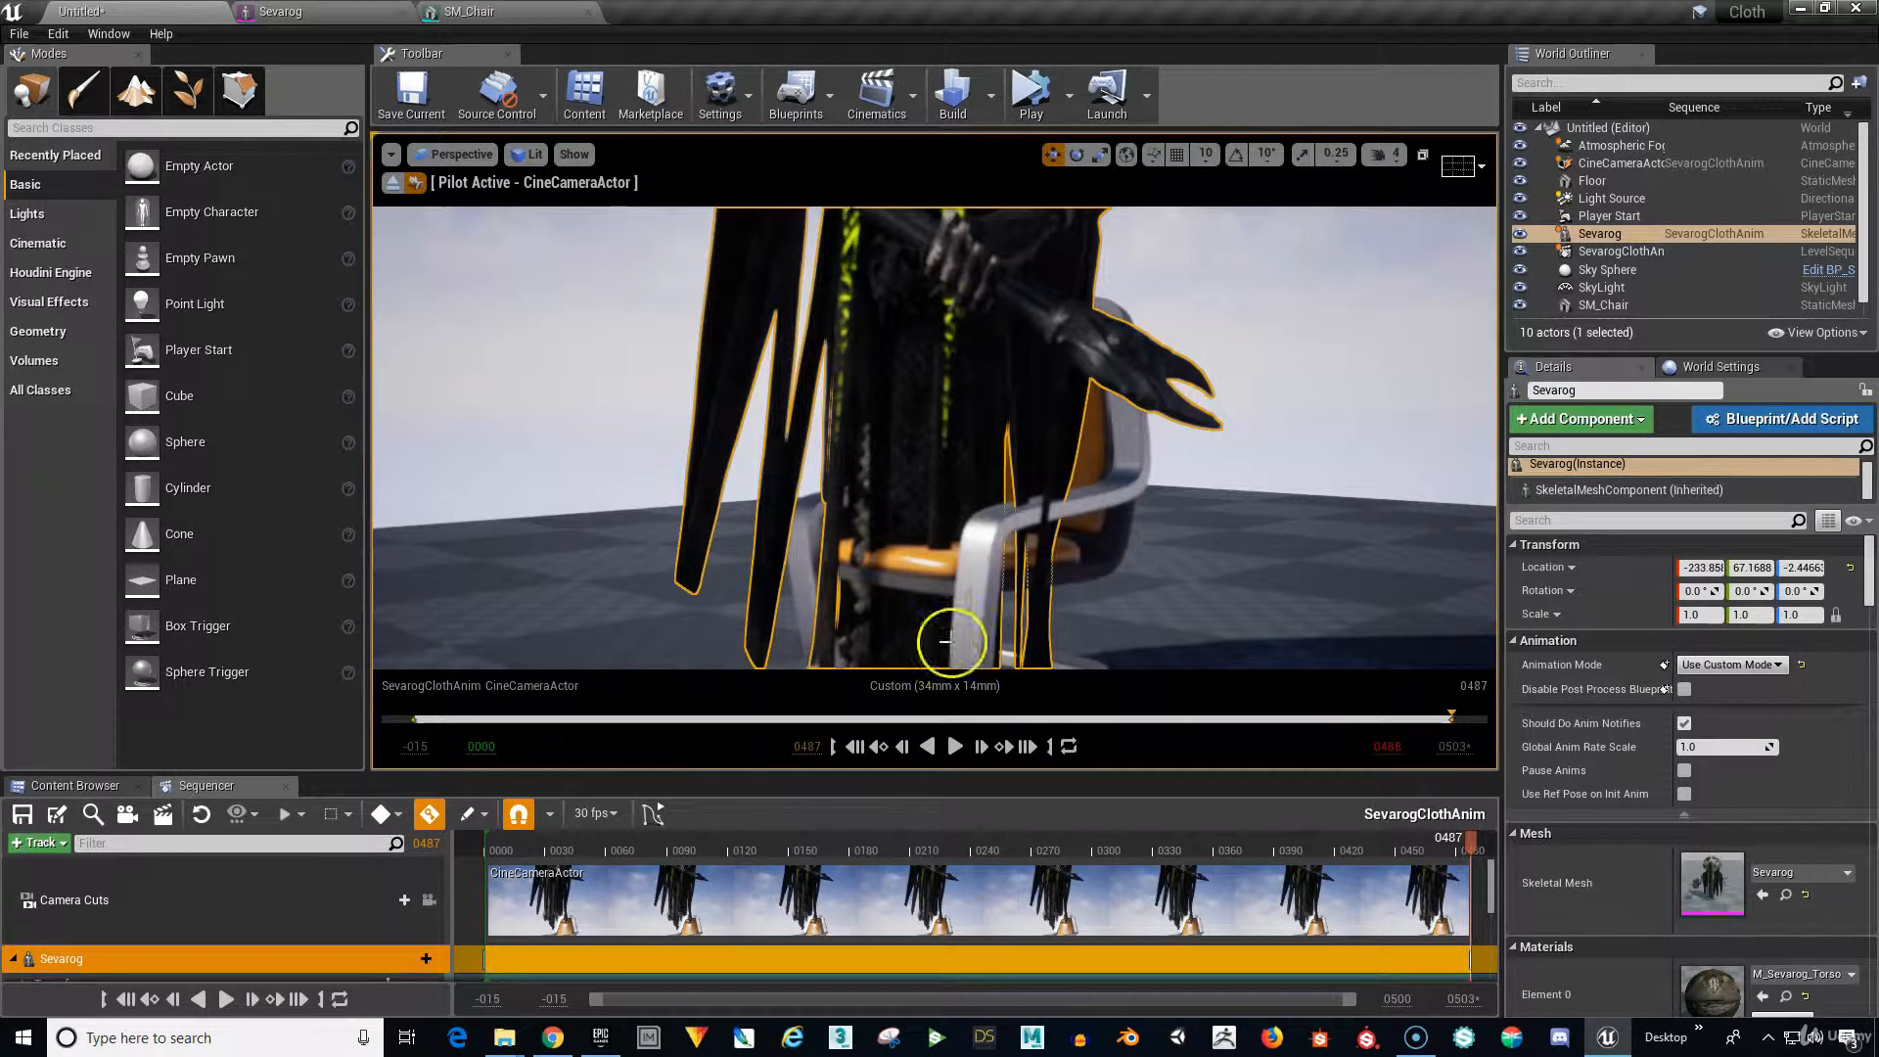
click(273, 902)
scroll(255, 926, down, 2)
click(245, 924)
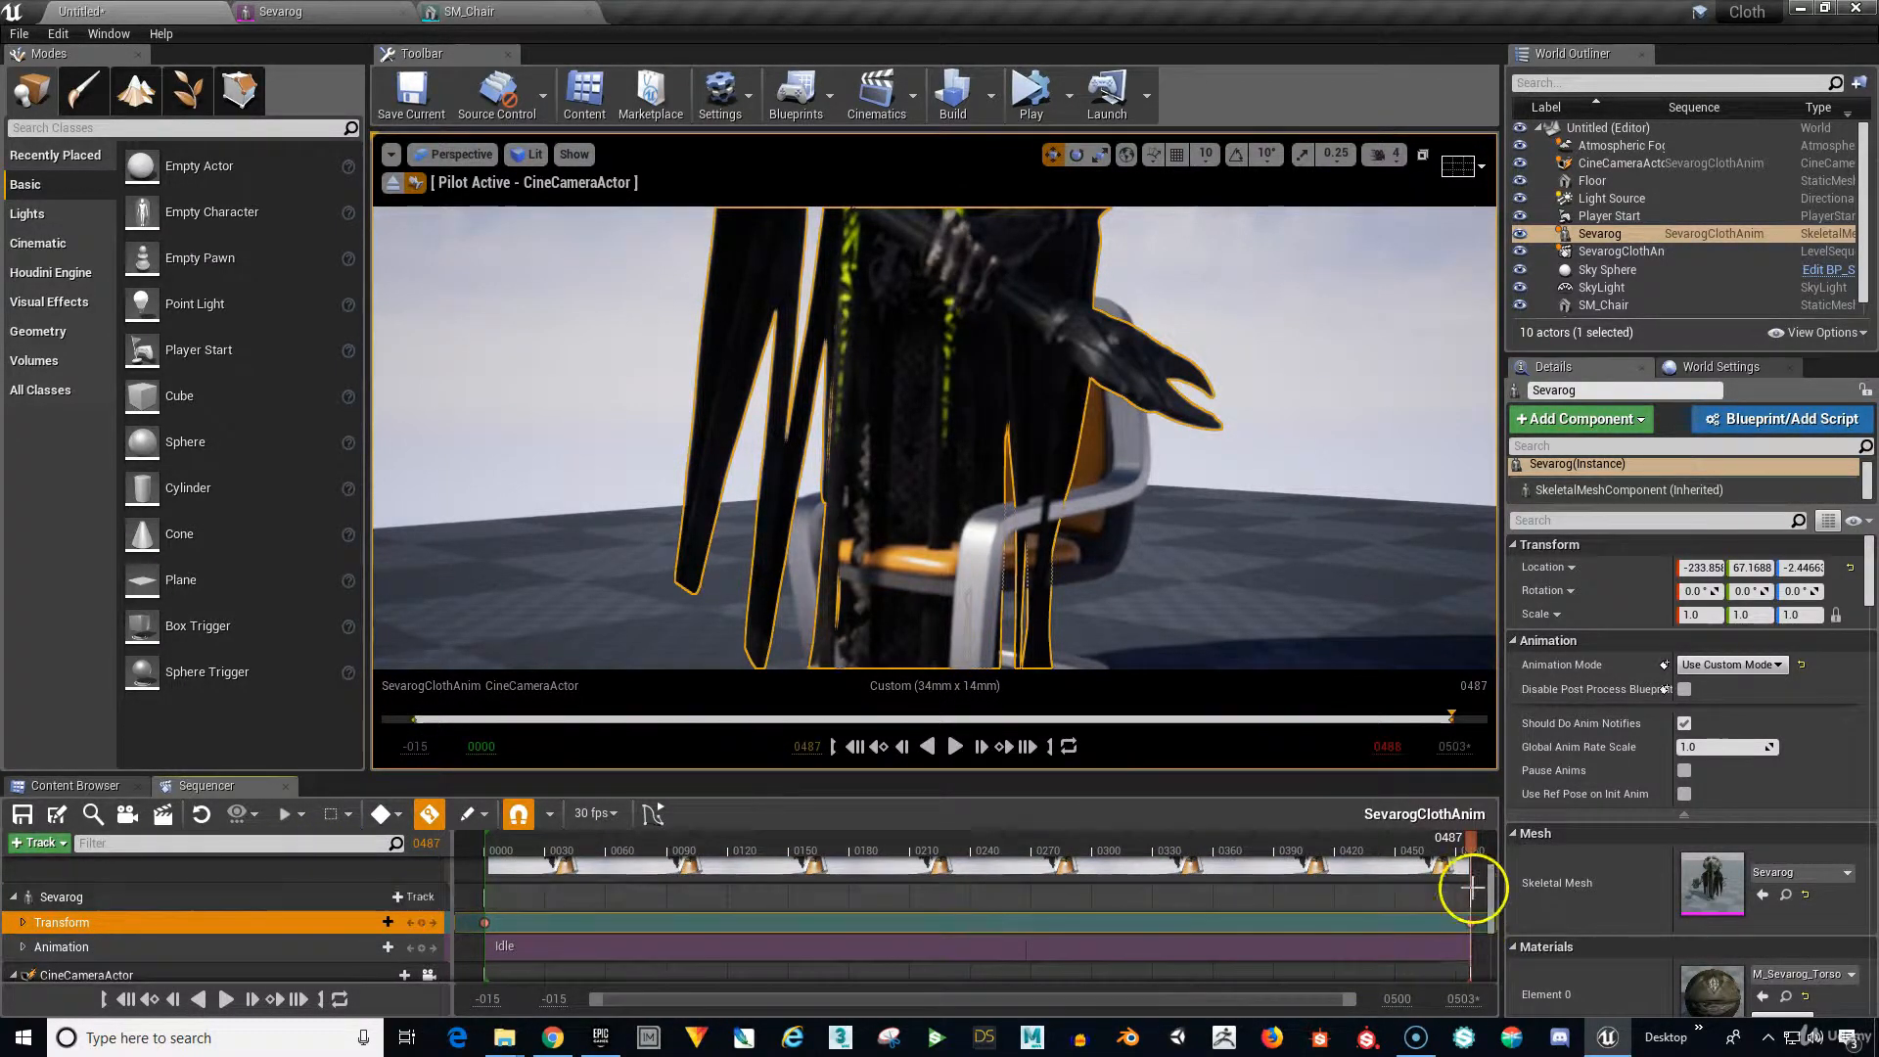
drag(1472, 844, 510, 1043)
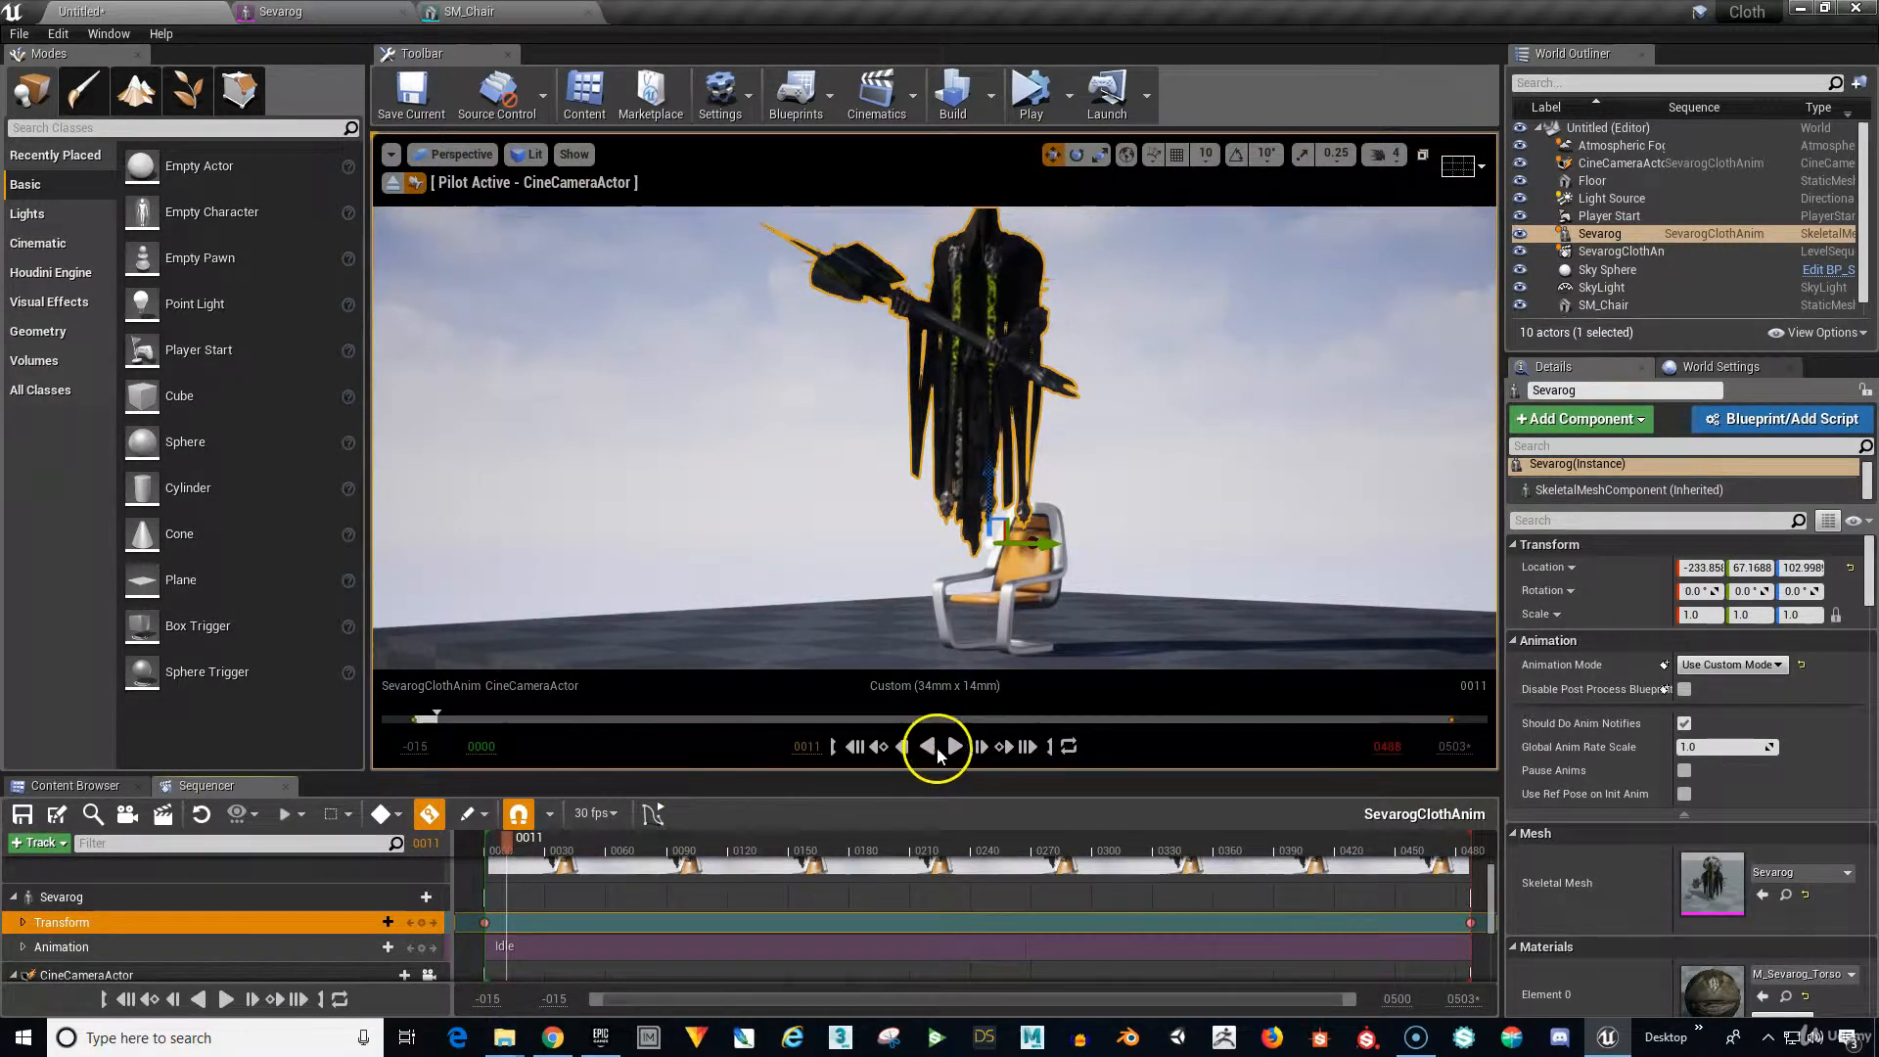
Start Simulate from the toolbar, select the SkyLight, and rewind the sequence to 0000.
click(1018, 96)
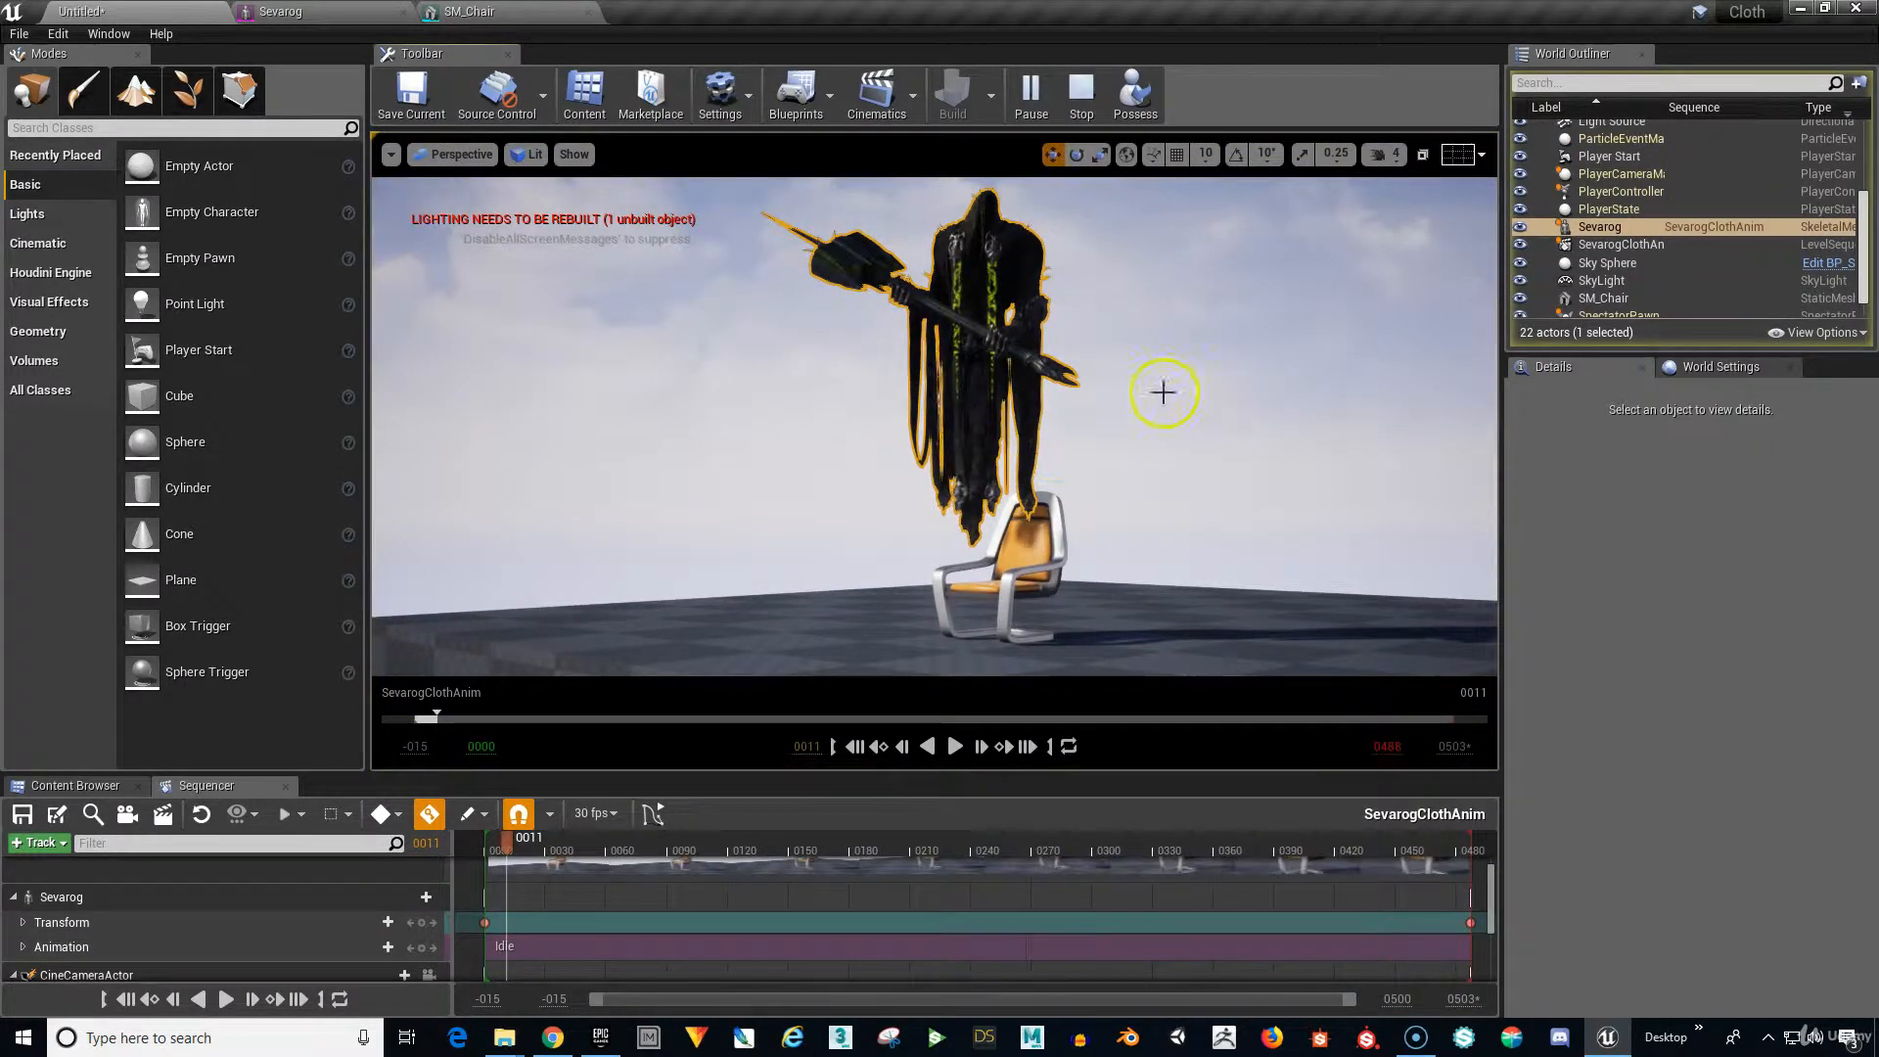
click(1596, 282)
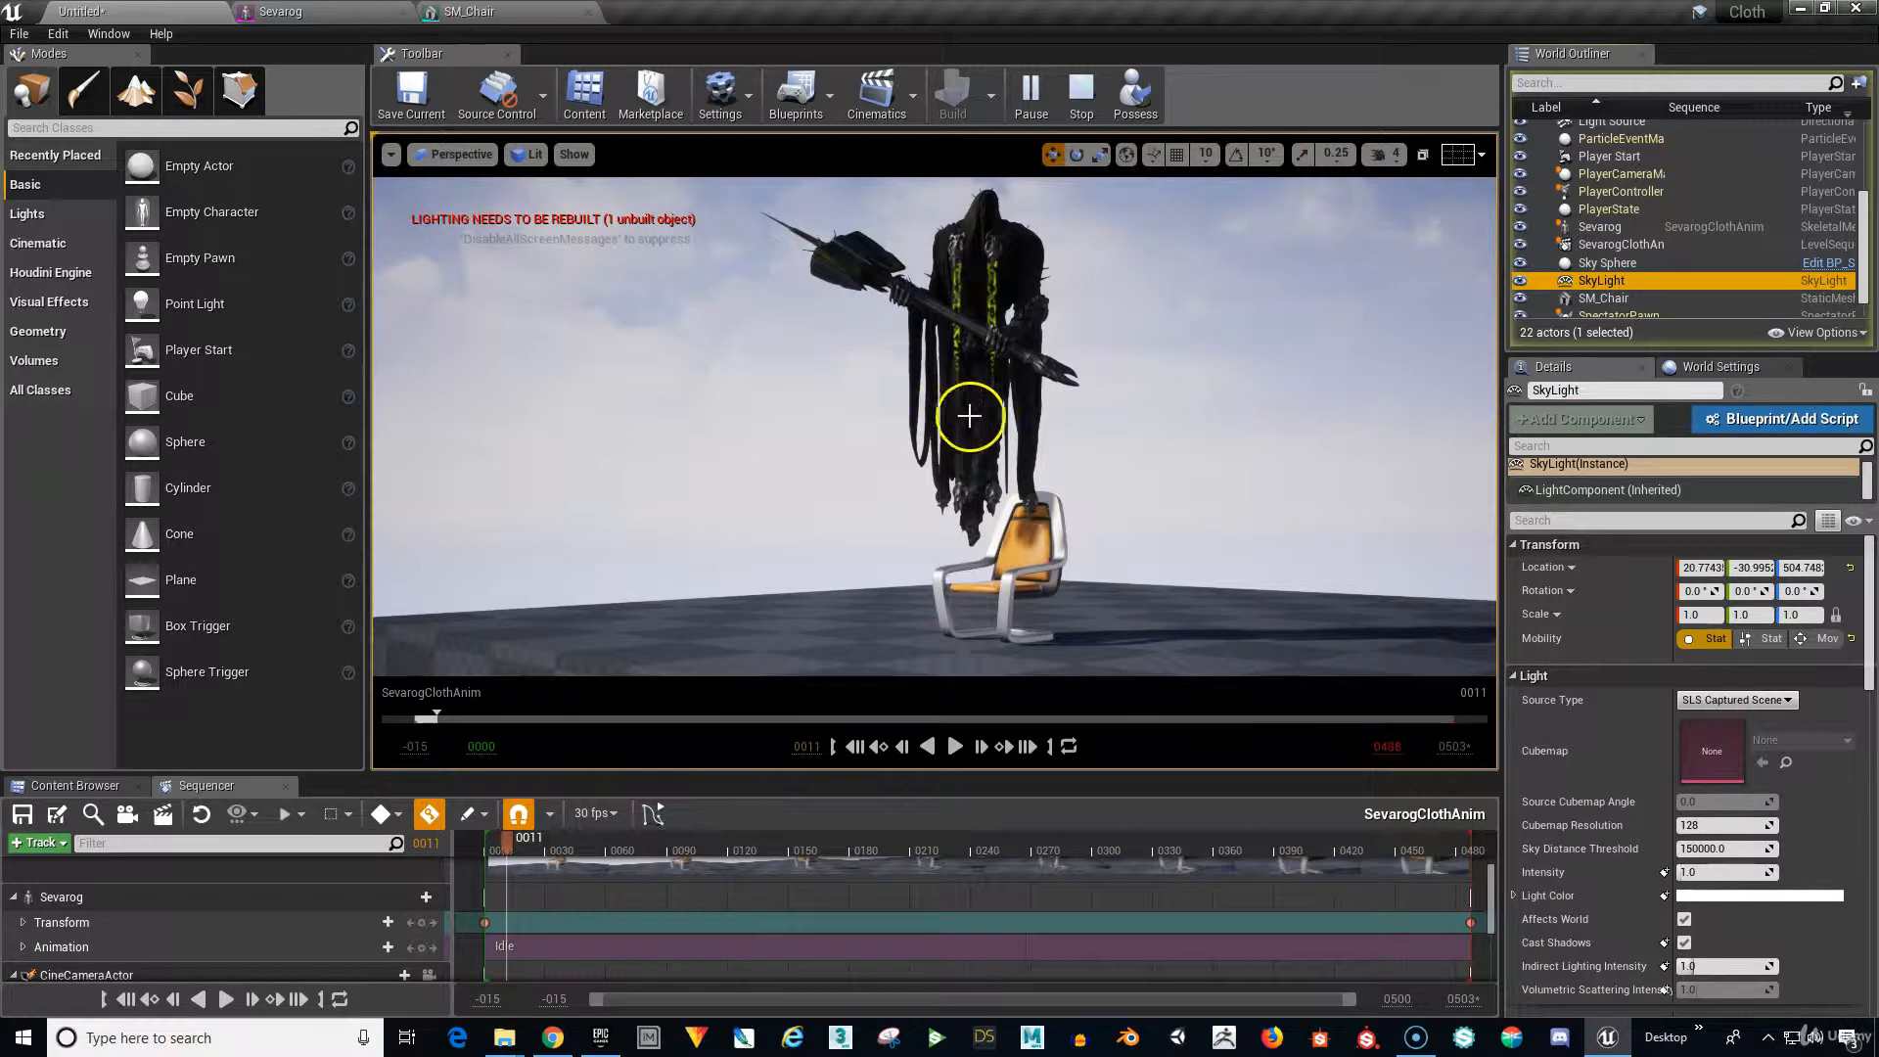
click(852, 747)
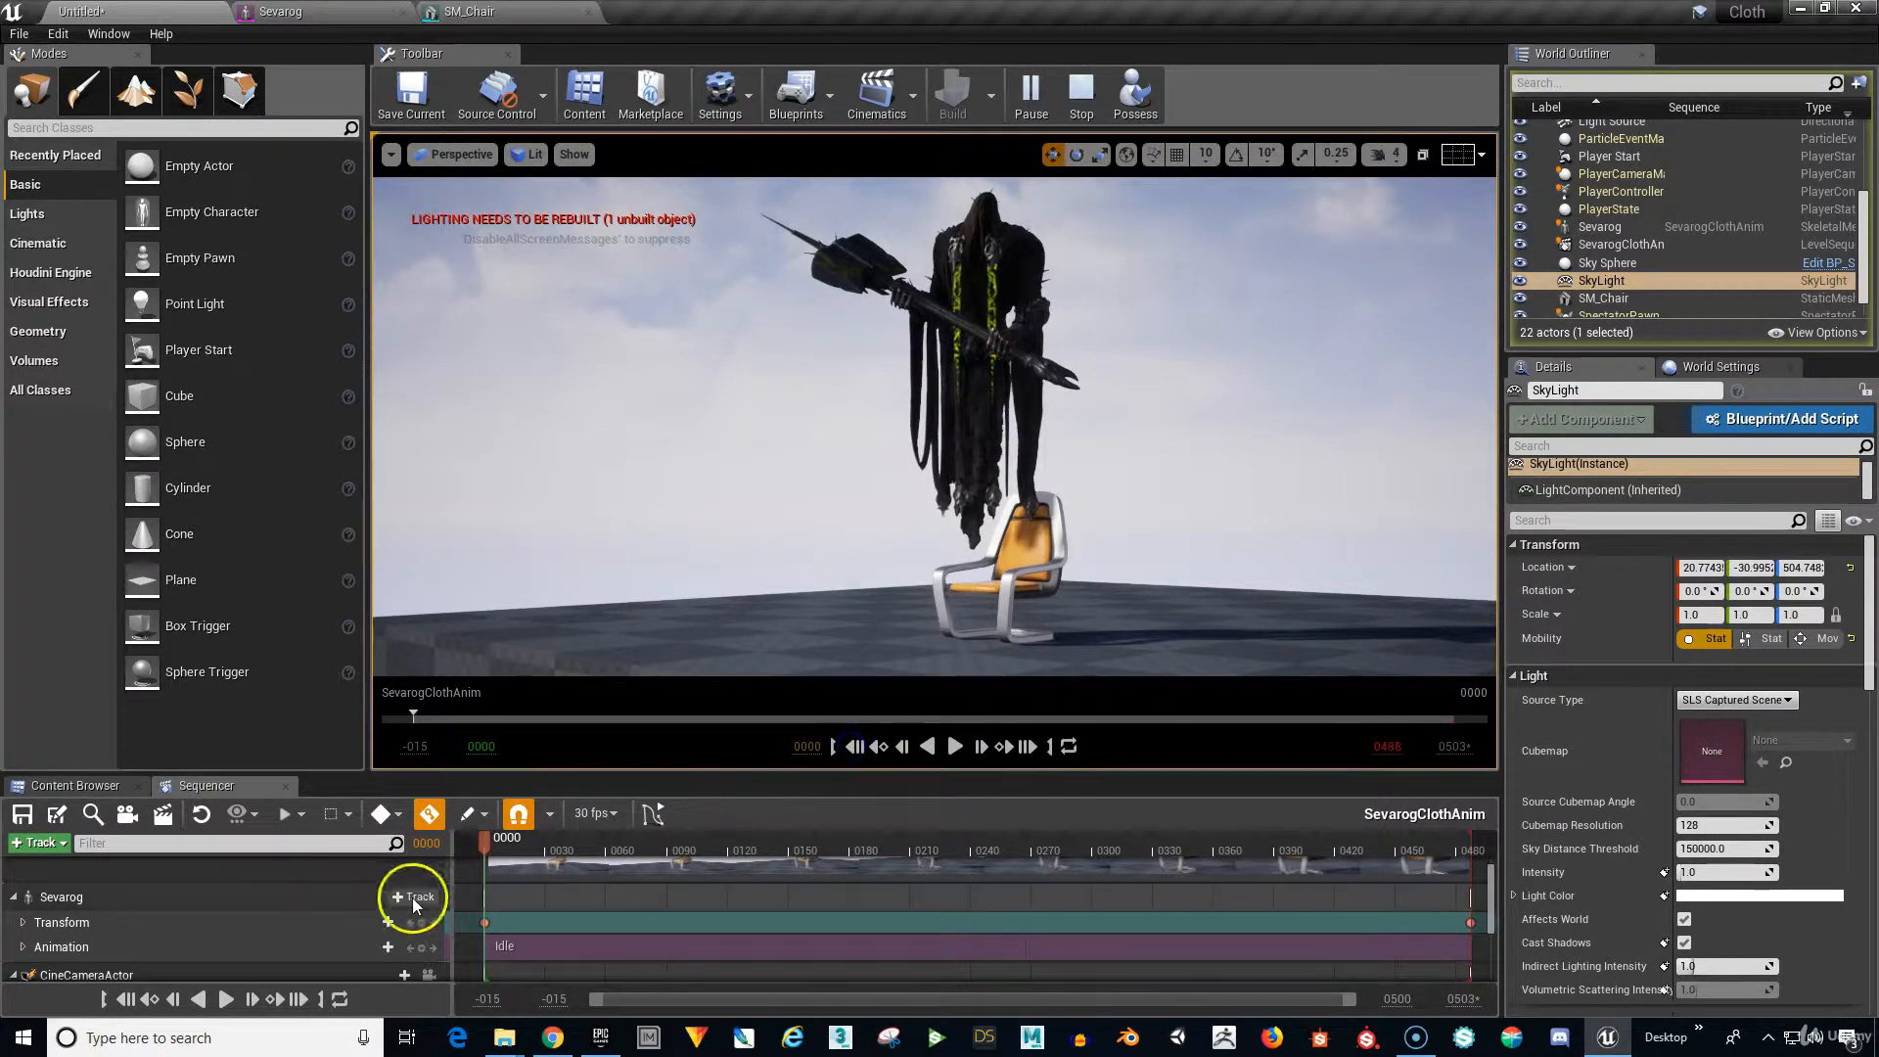
scroll(274, 901, down, 2)
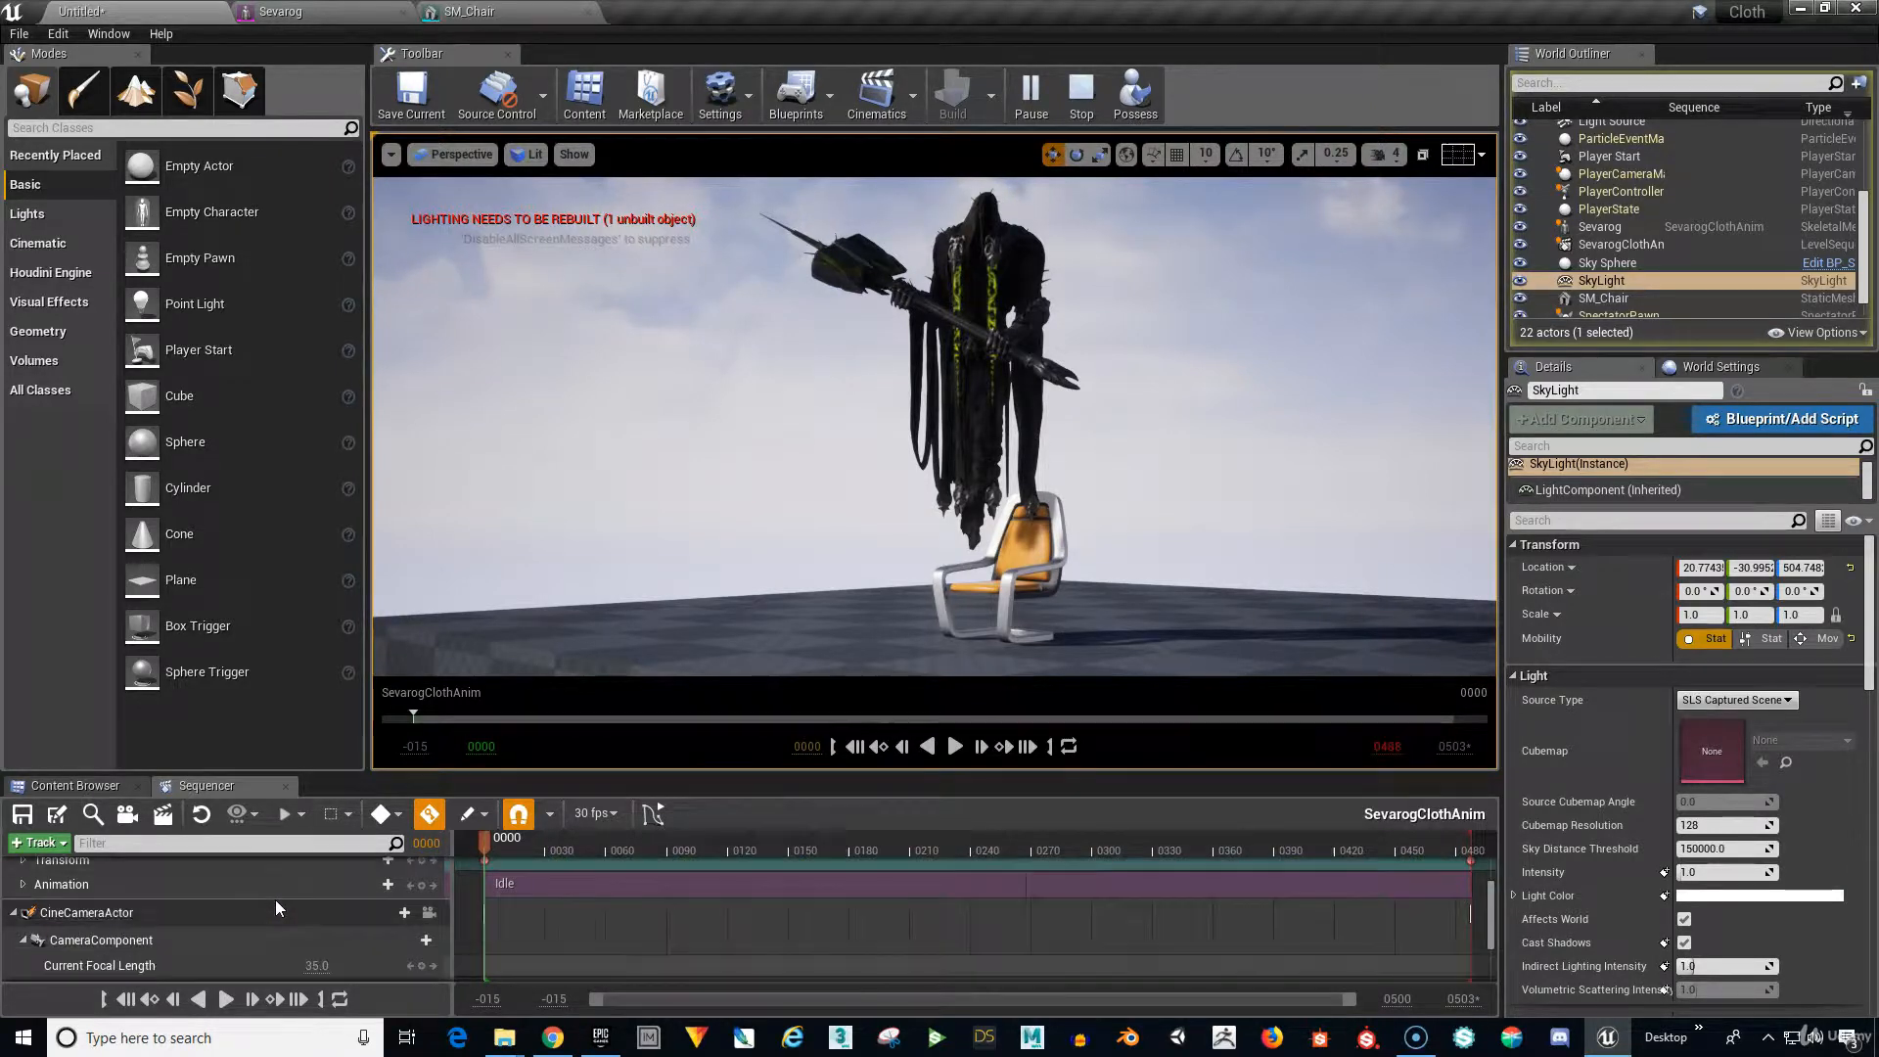
View through the cine camera, play the shot looping, pause at 0040, and rewind to 0000.
click(429, 914)
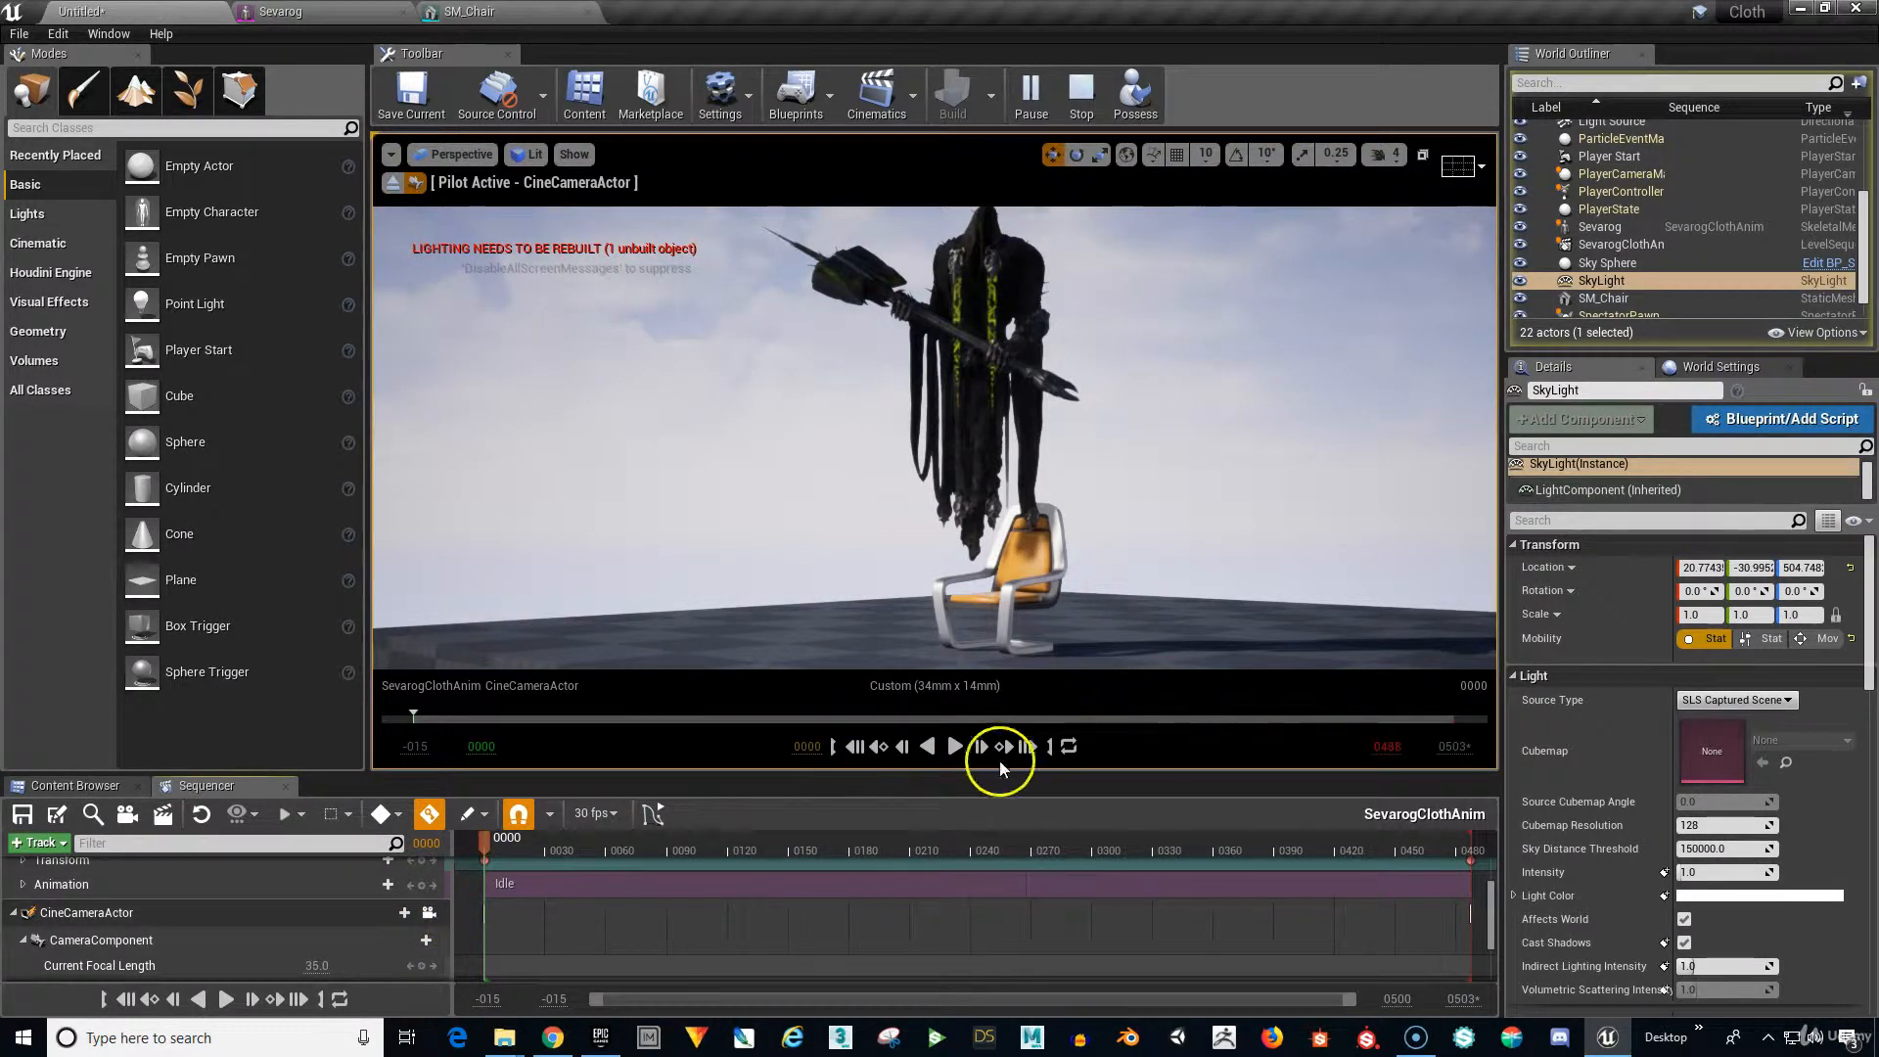
click(957, 747)
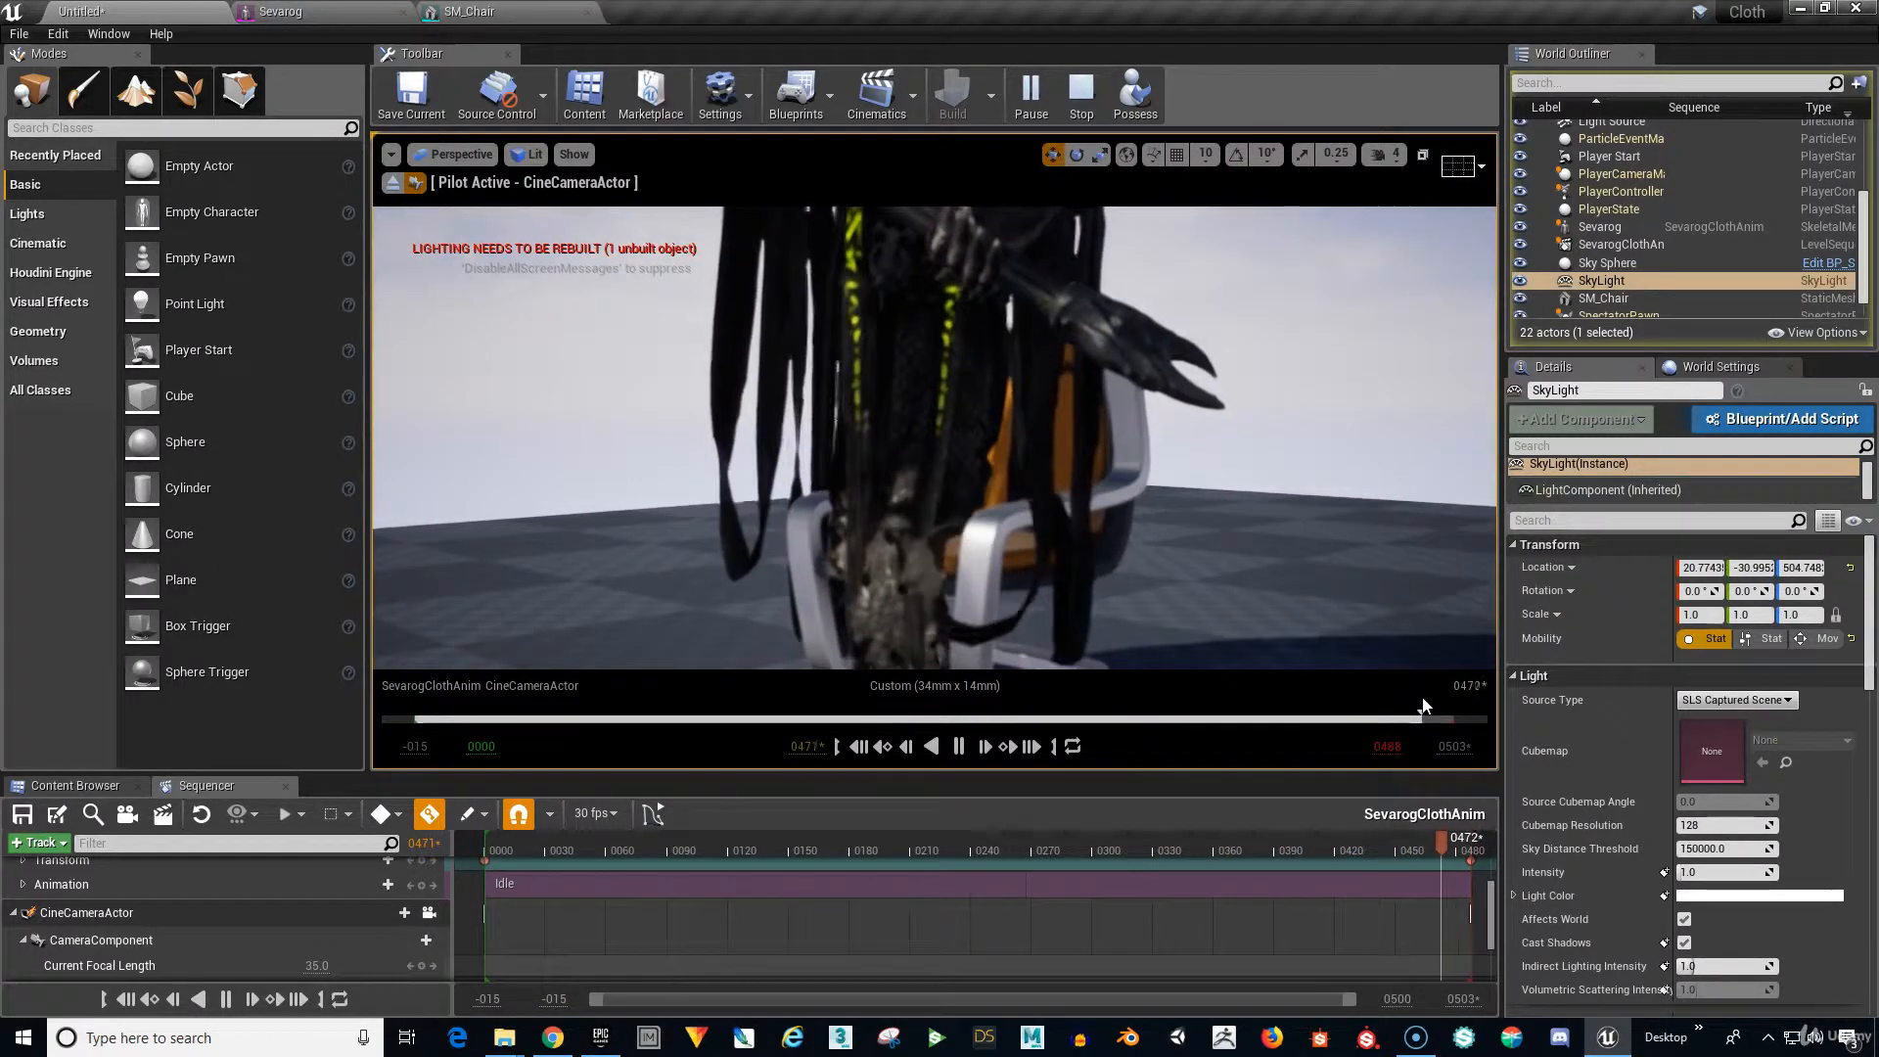
click(1077, 736)
click(958, 746)
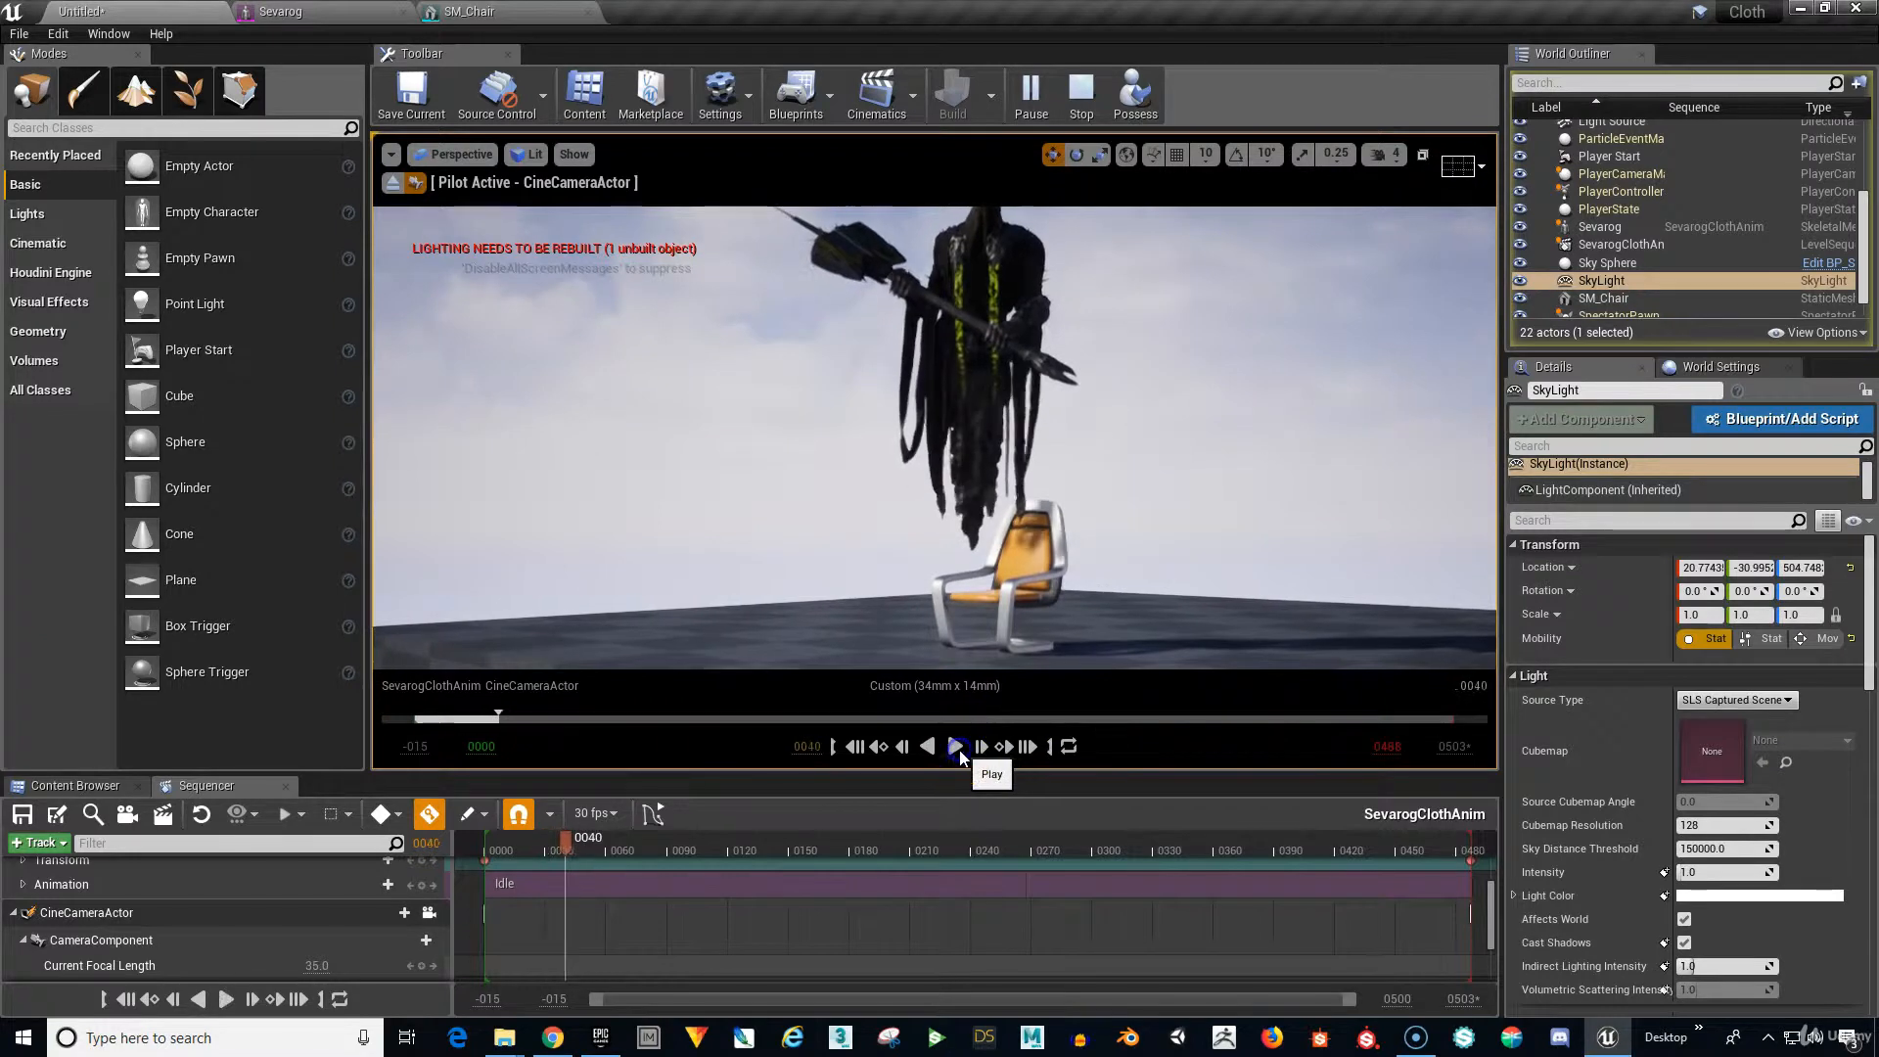
click(849, 752)
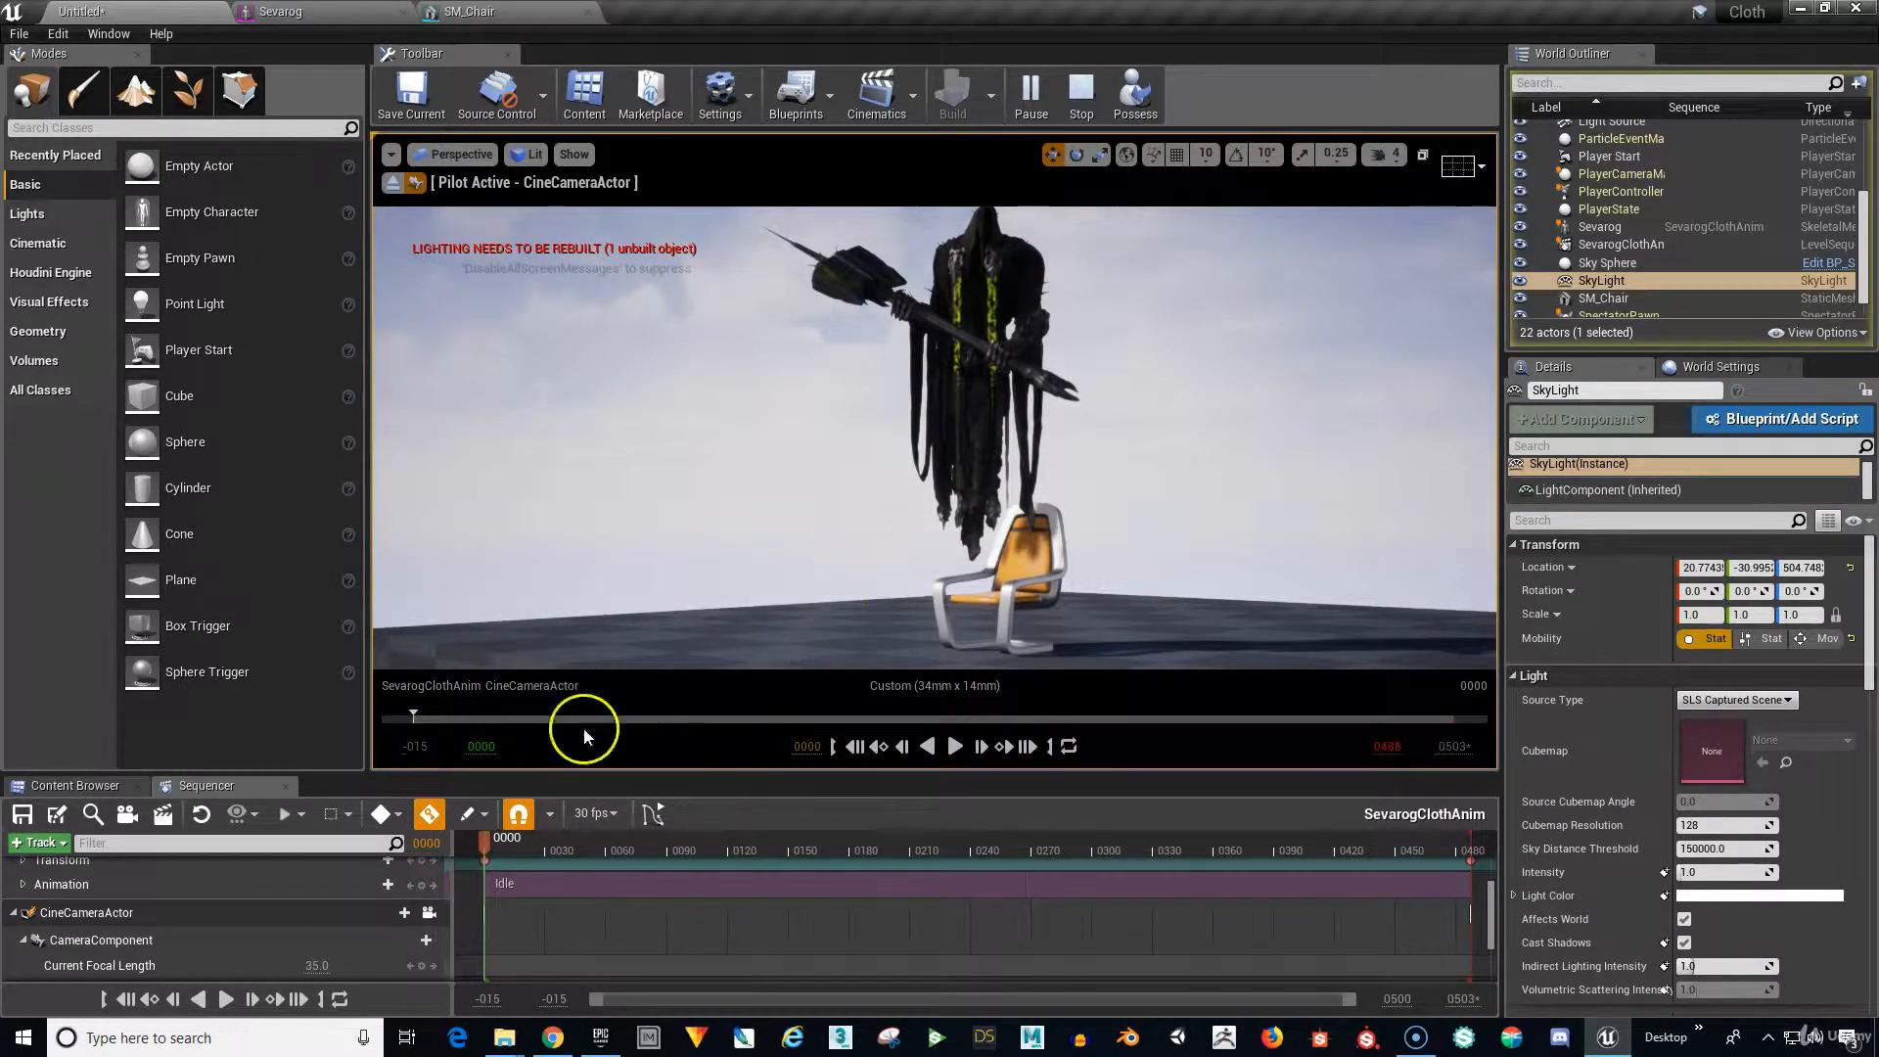
Key the Manual Focus Distance at about 13227 for frame 0000.
scroll(261, 911, down, 2)
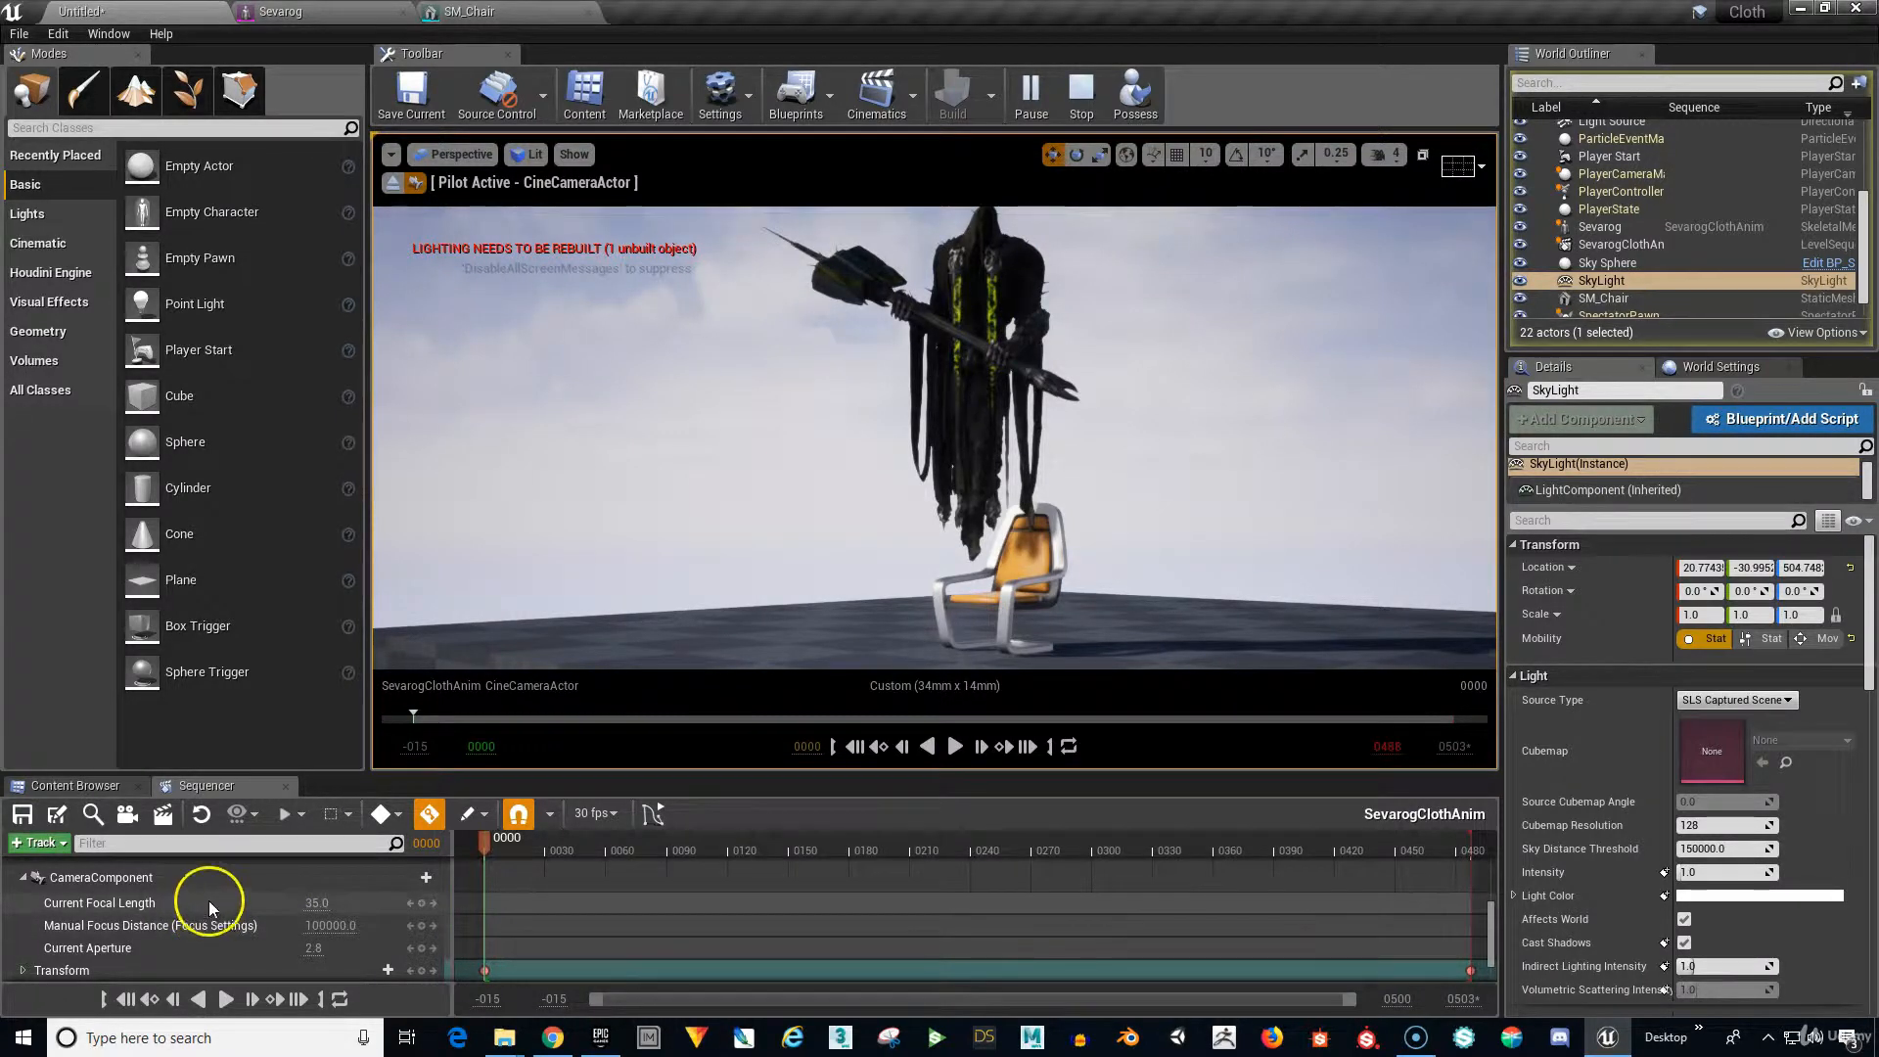
click(196, 926)
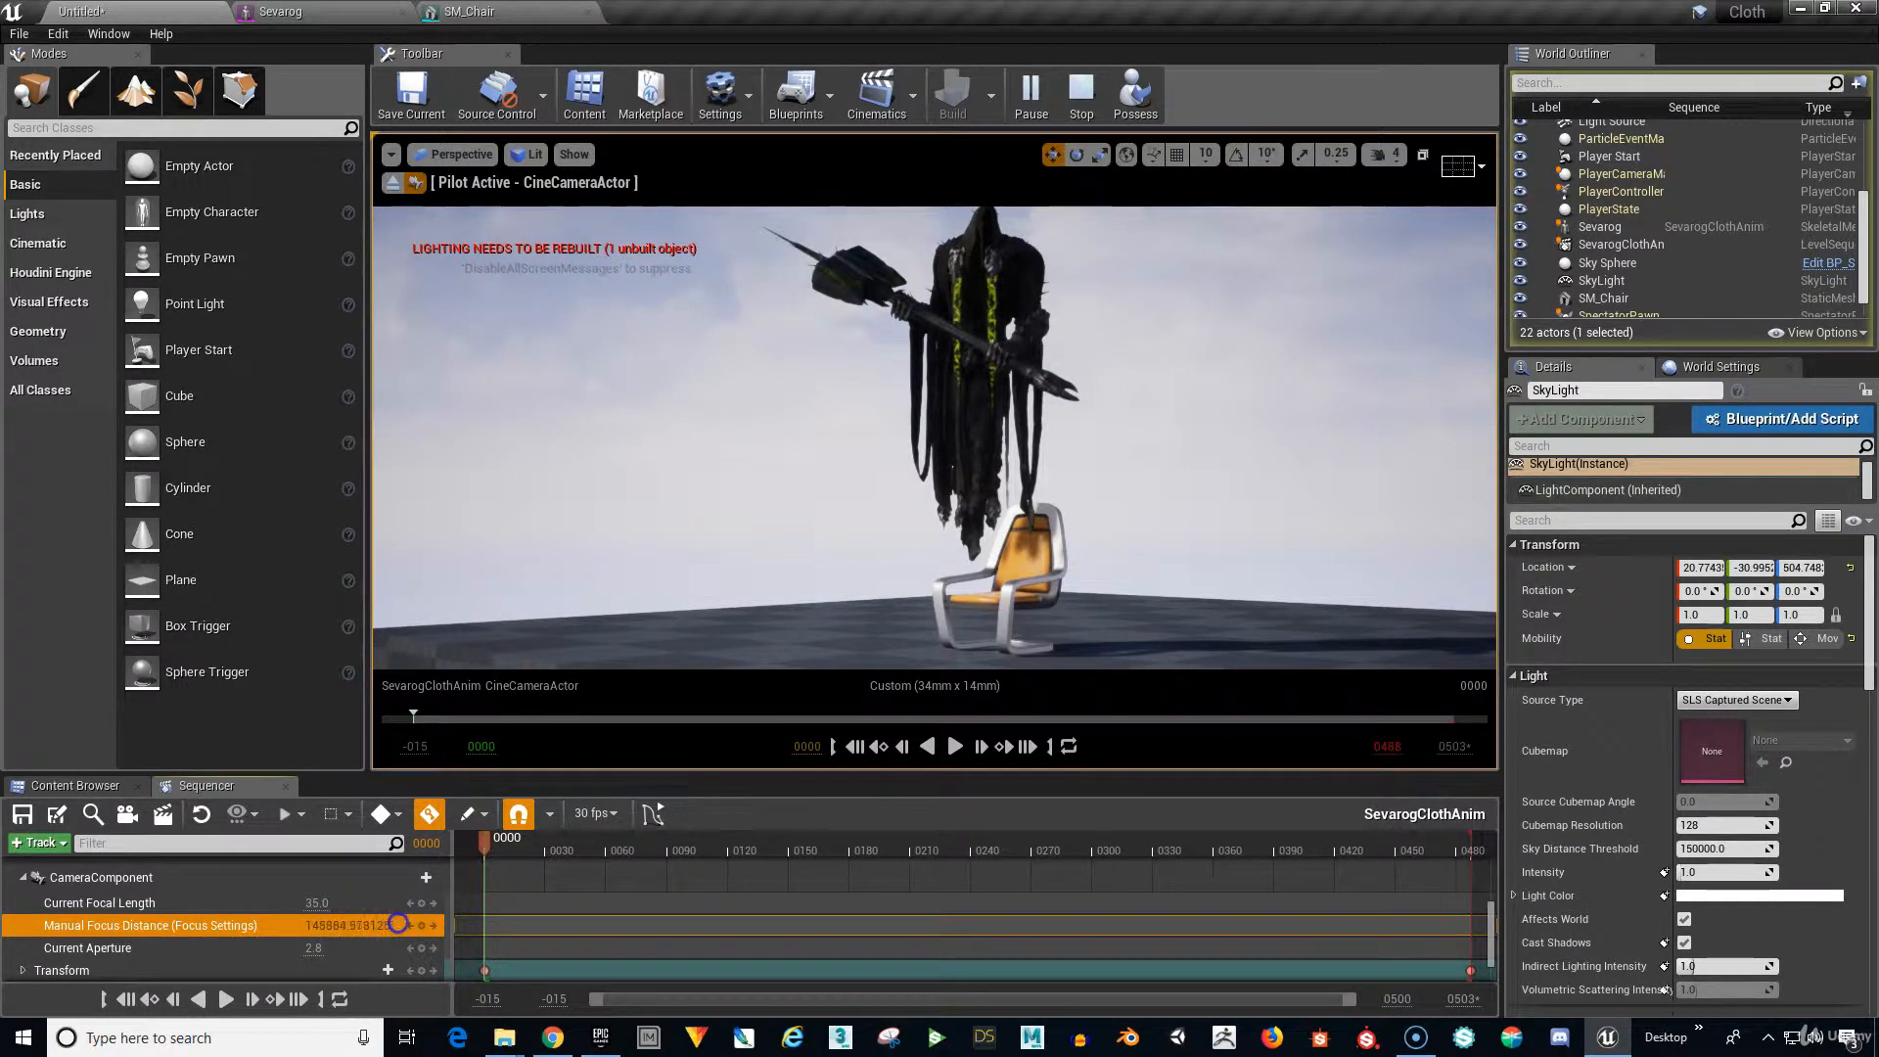
drag(209, 923, 152, 923)
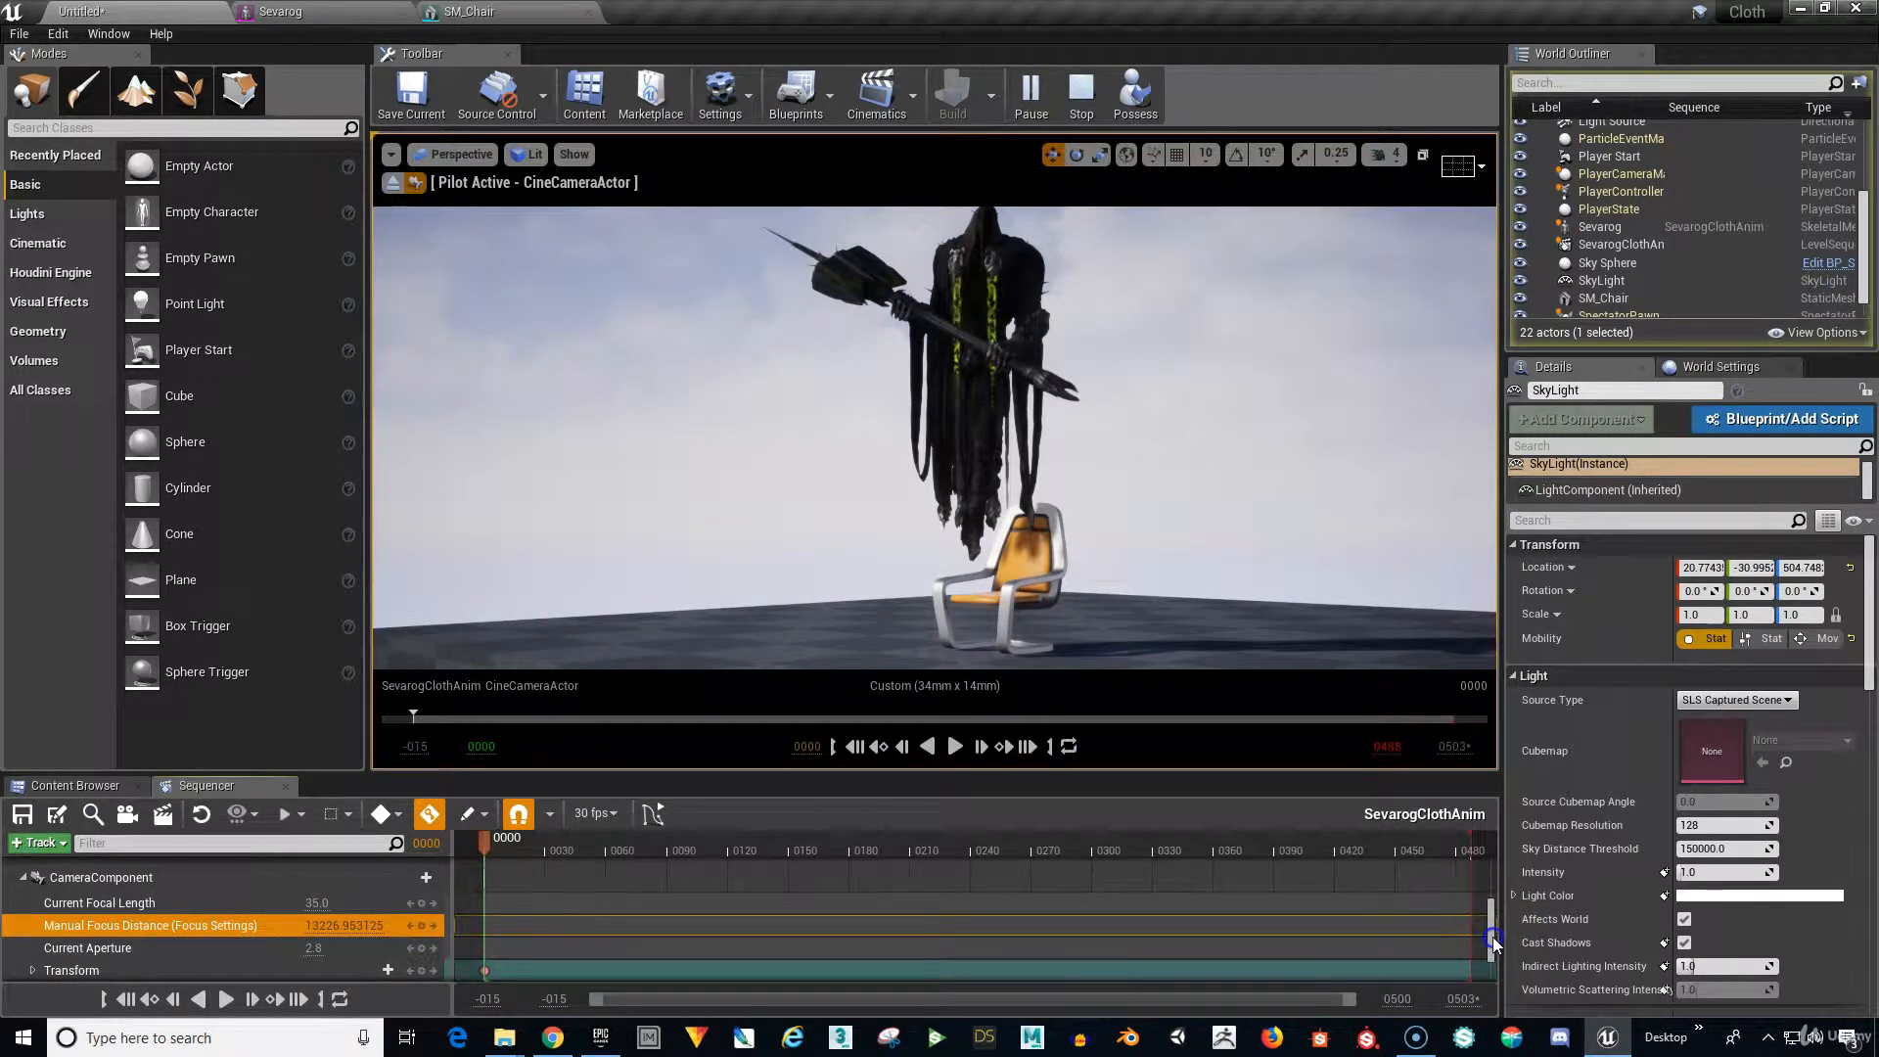
drag(1493, 942, 1485, 945)
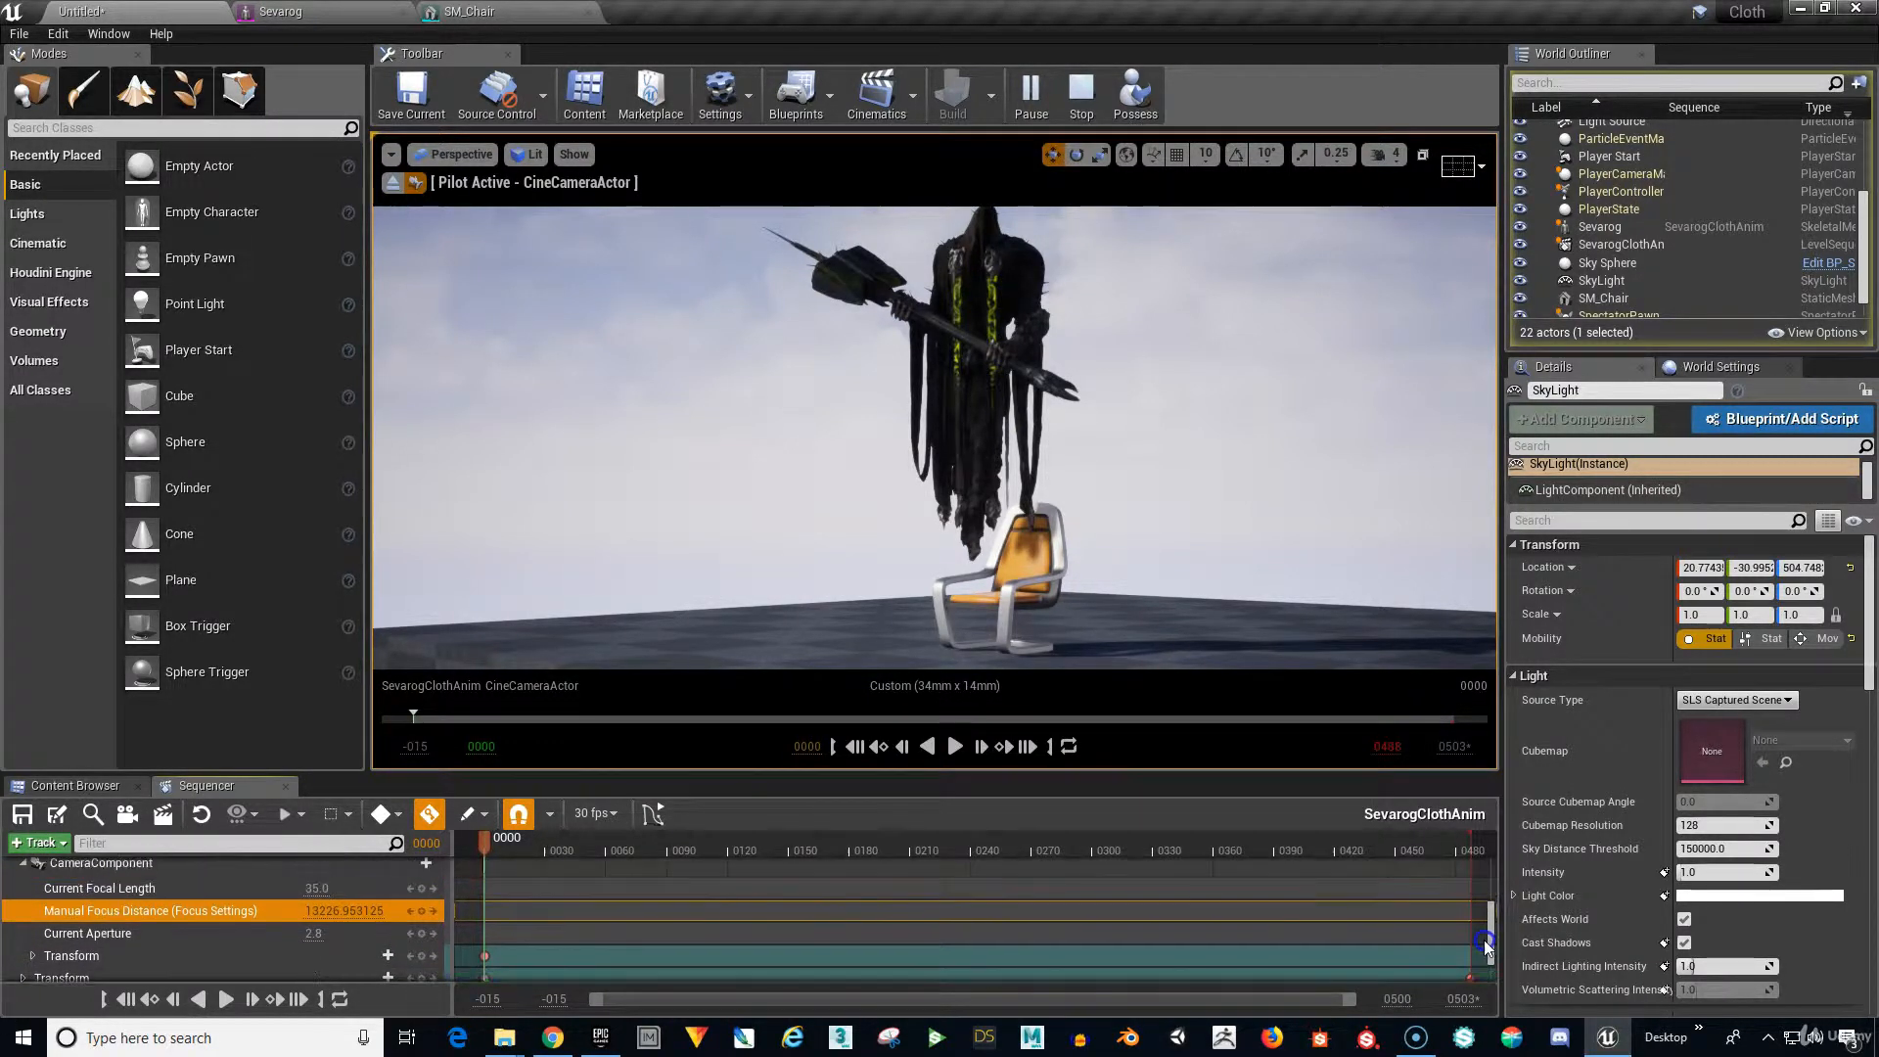
drag(855, 853, 1136, 995)
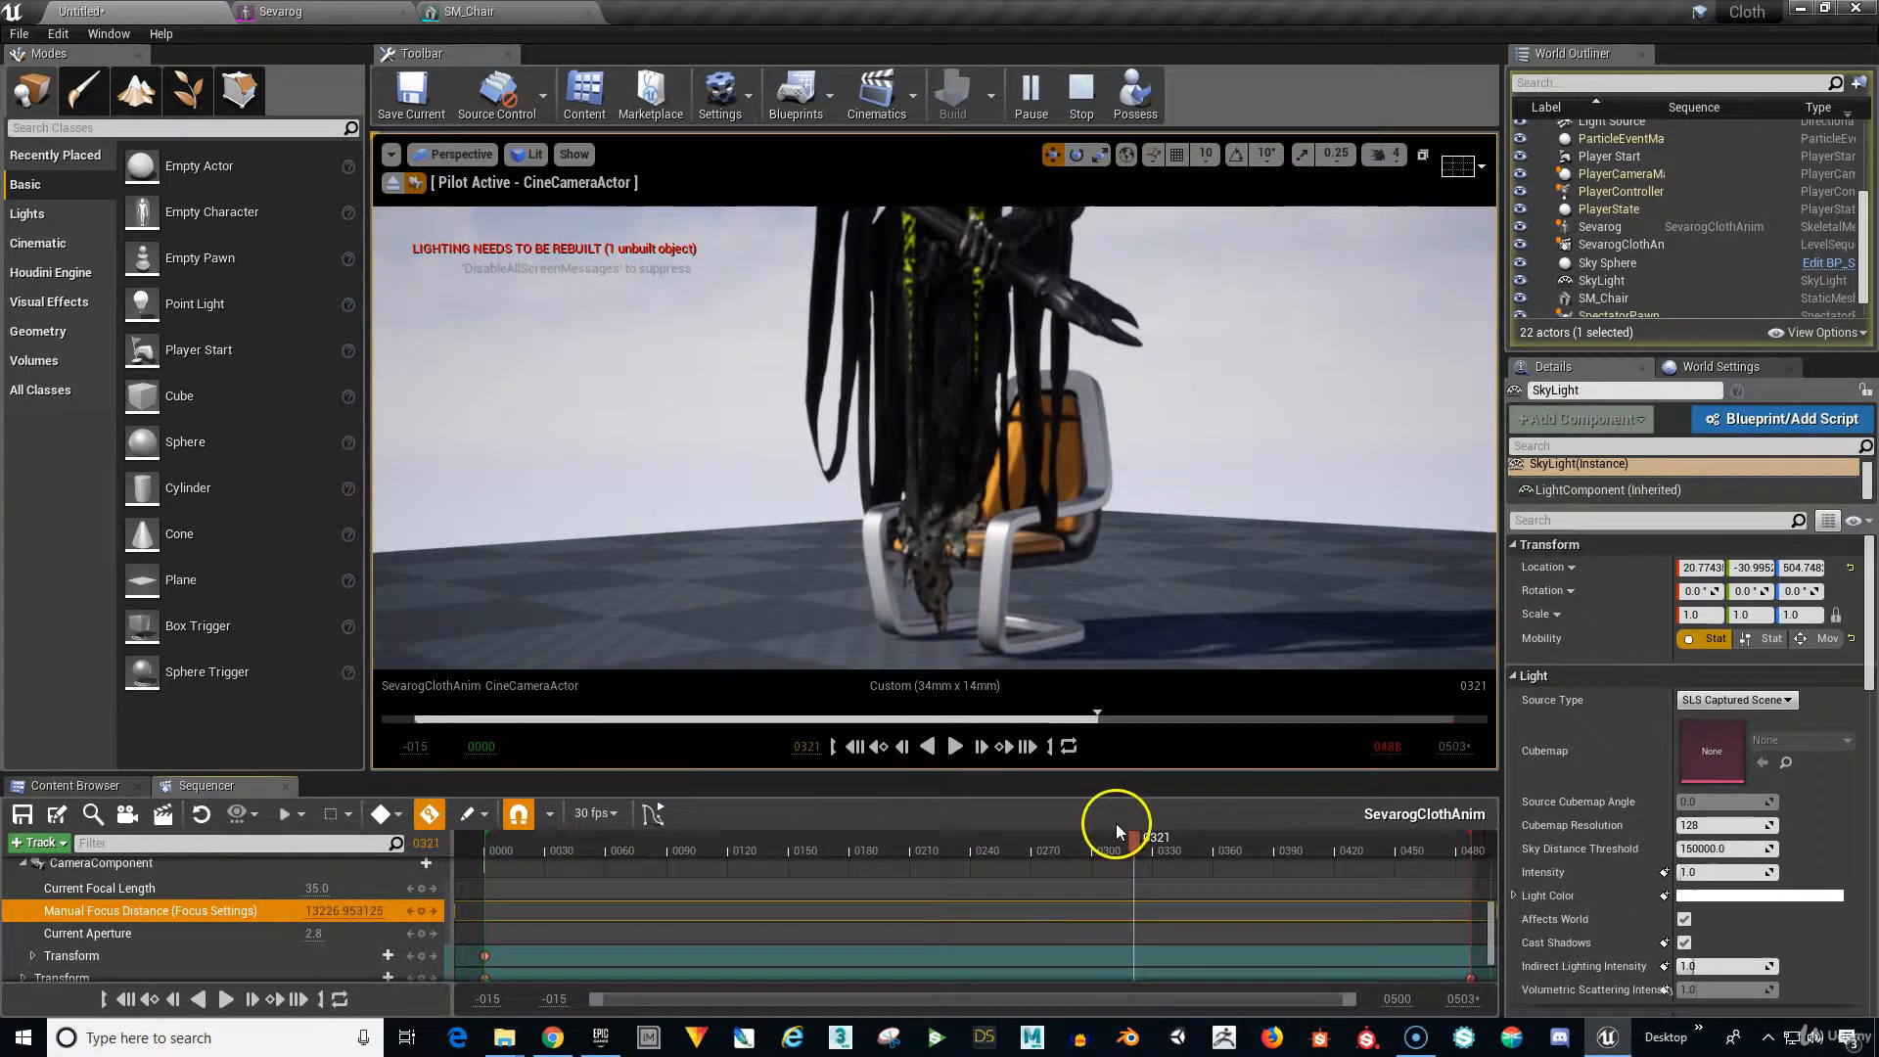
At frame 0487, key the Manual Focus Distance to 381.827129.
click(1030, 748)
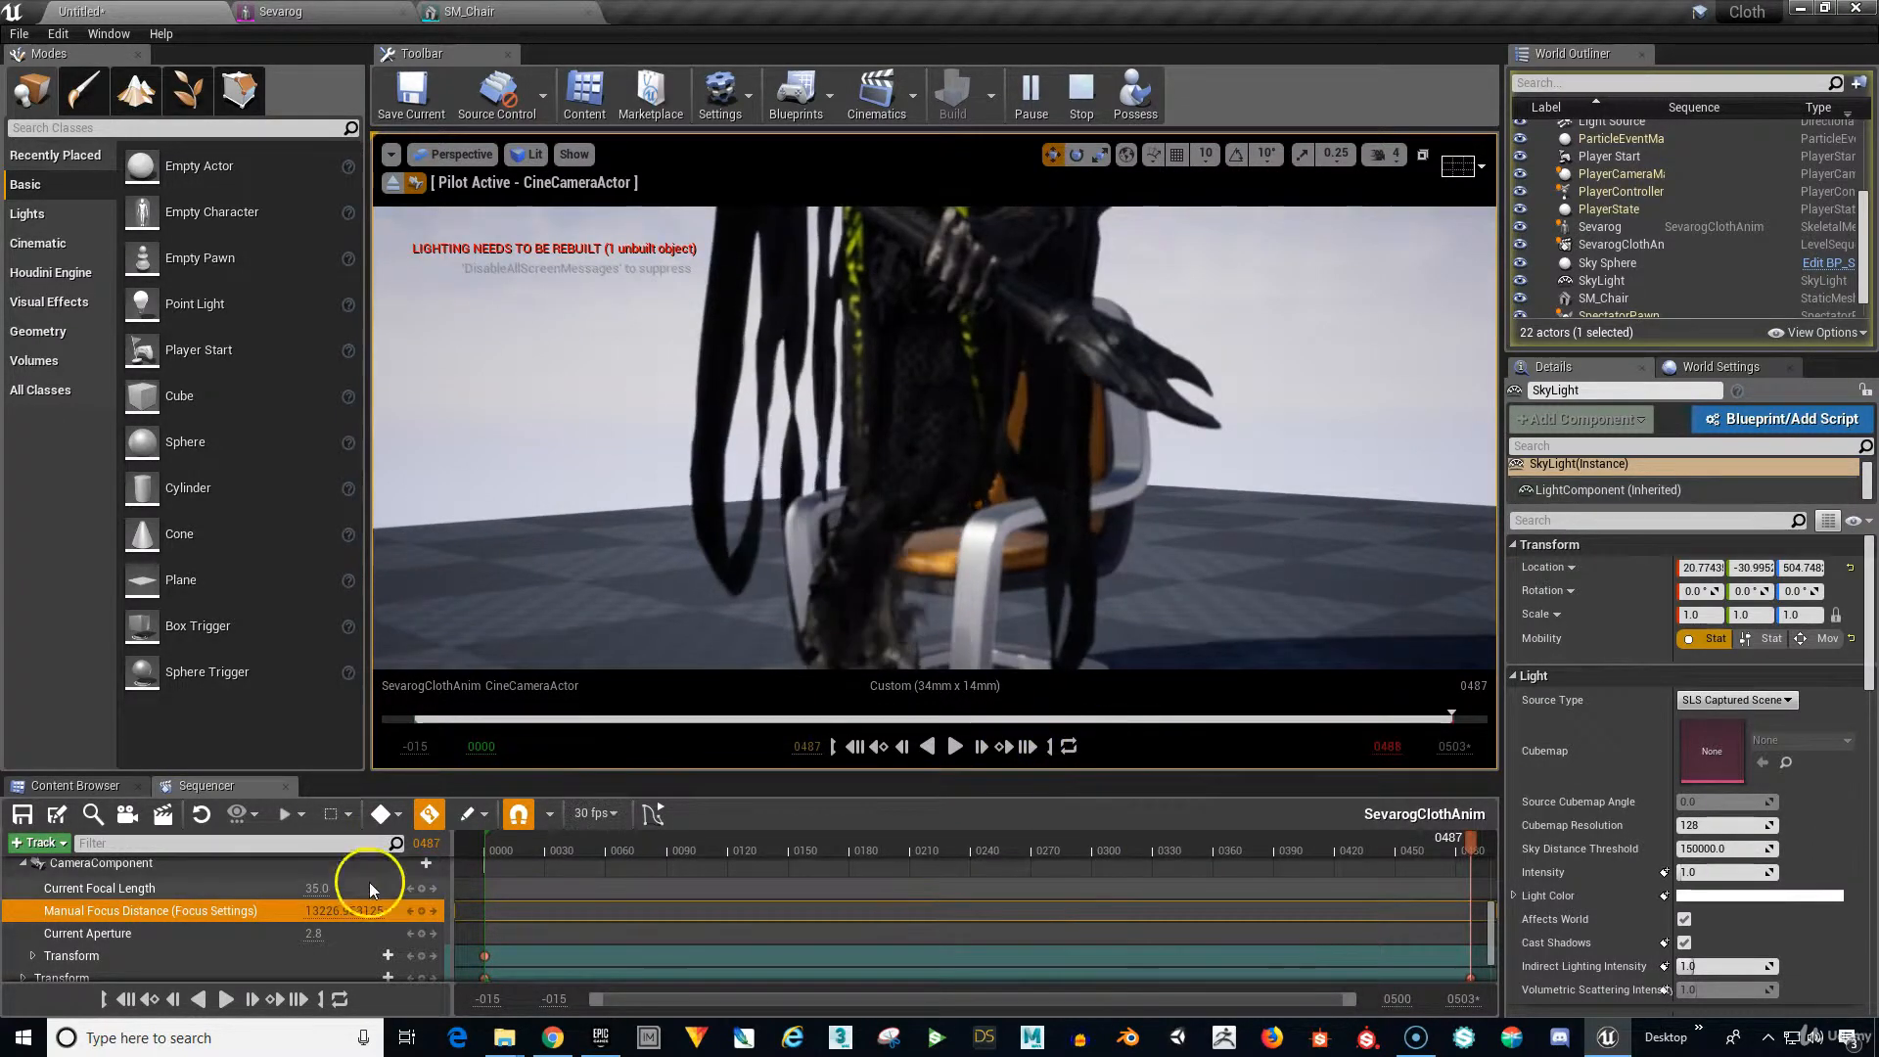
drag(328, 911, 398, 925)
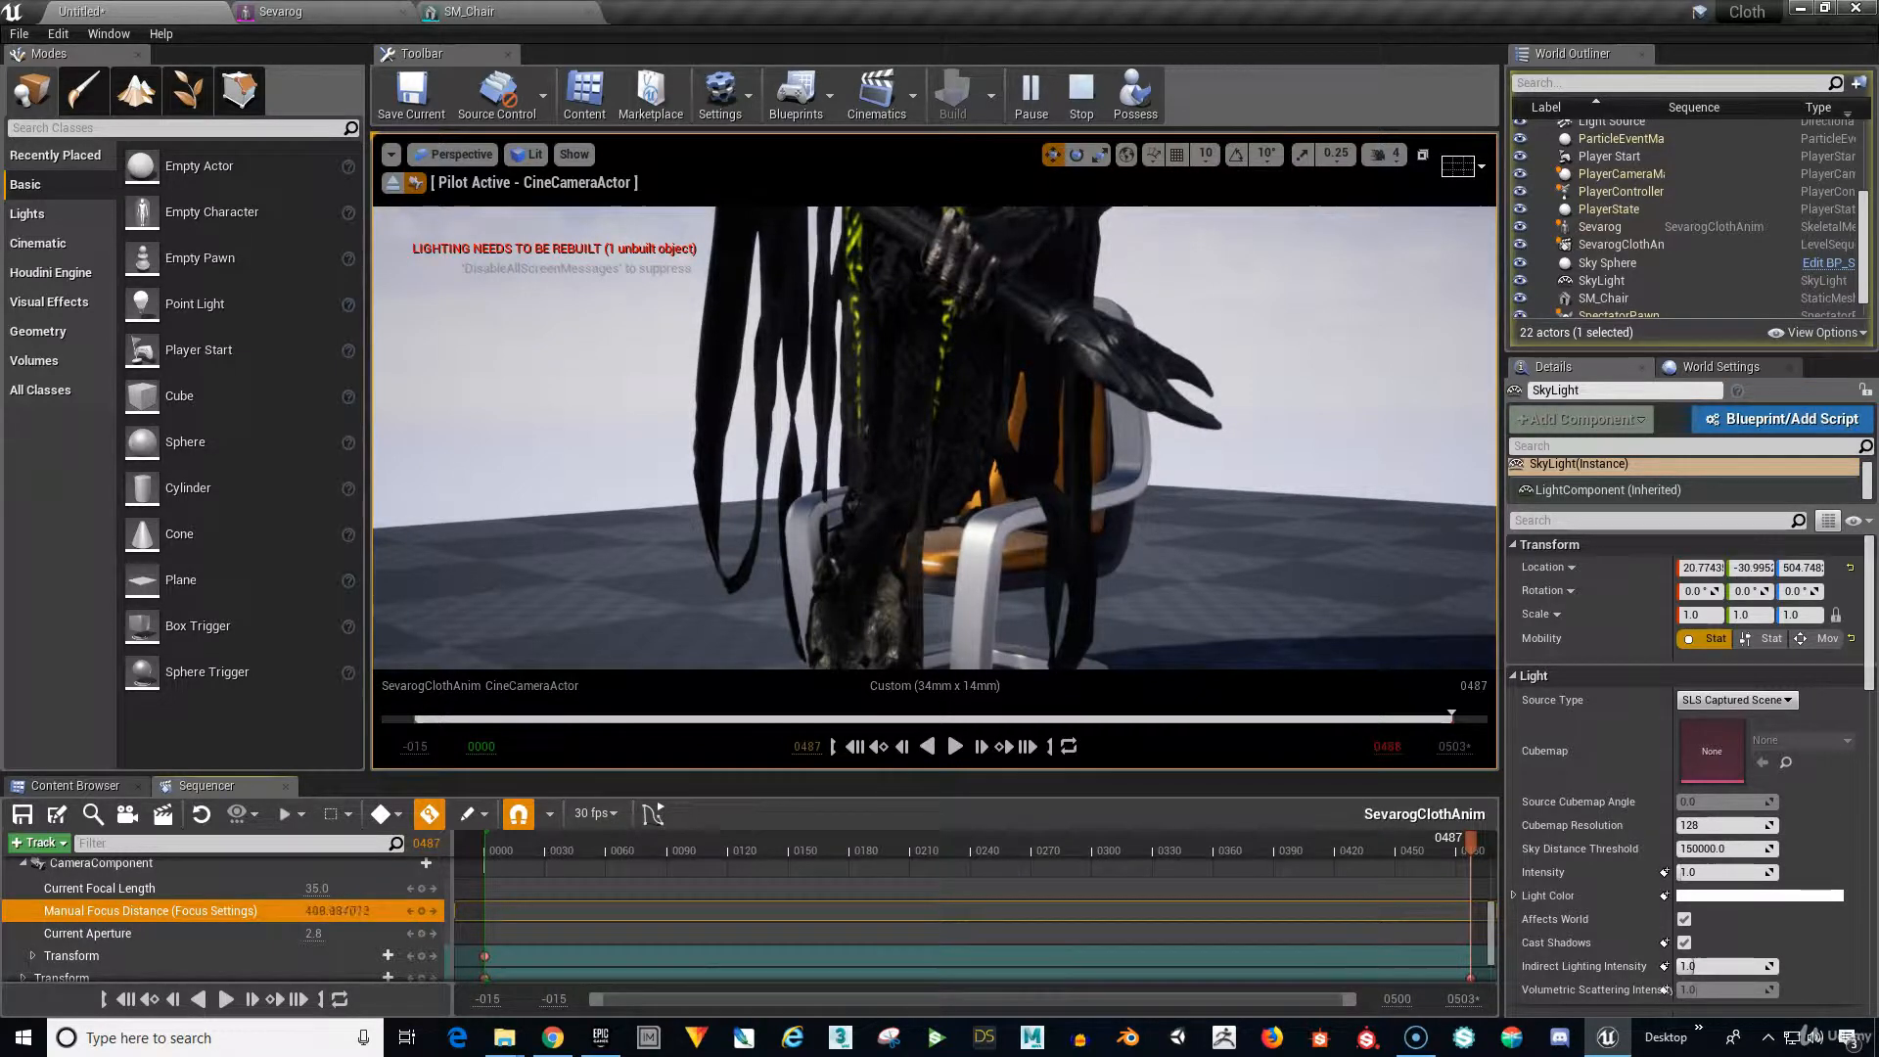
mouse_move(338, 911)
mouse_down()
mouse_move(357, 911)
mouse_move(341, 914)
mouse_up()
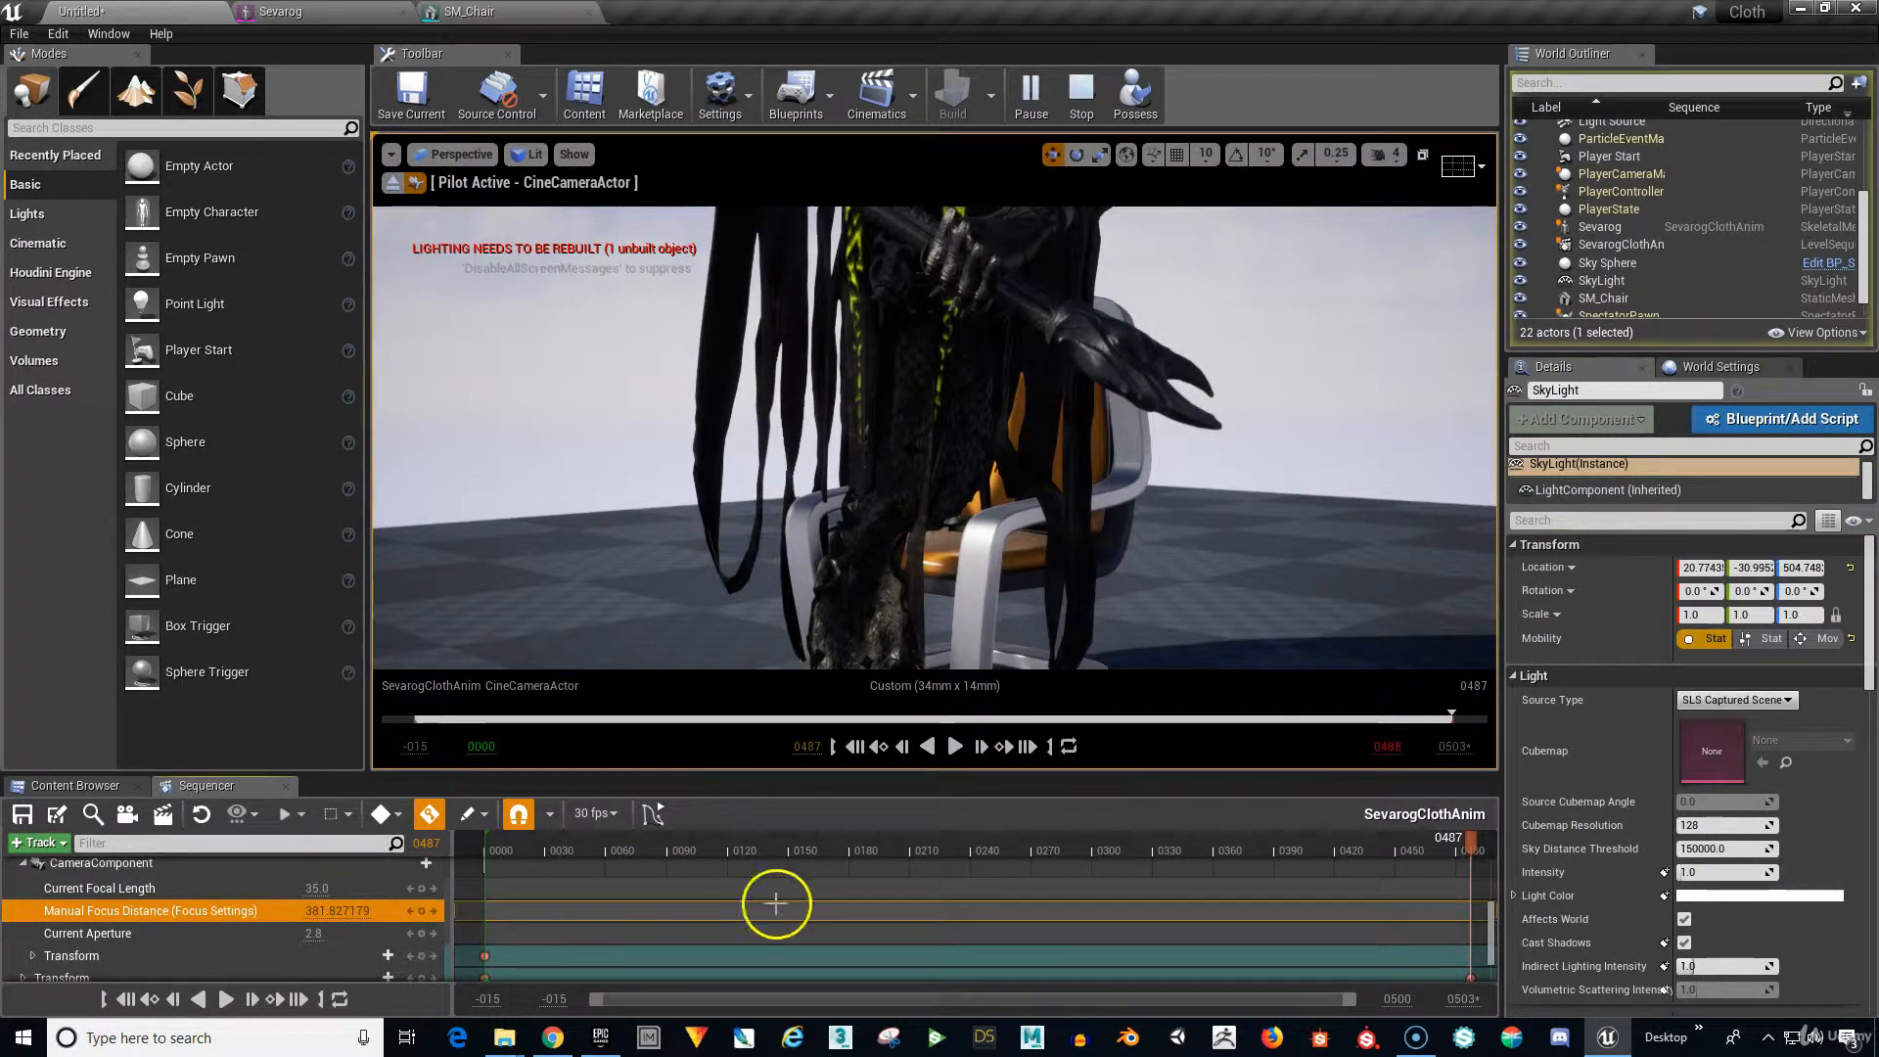
click(1665, 874)
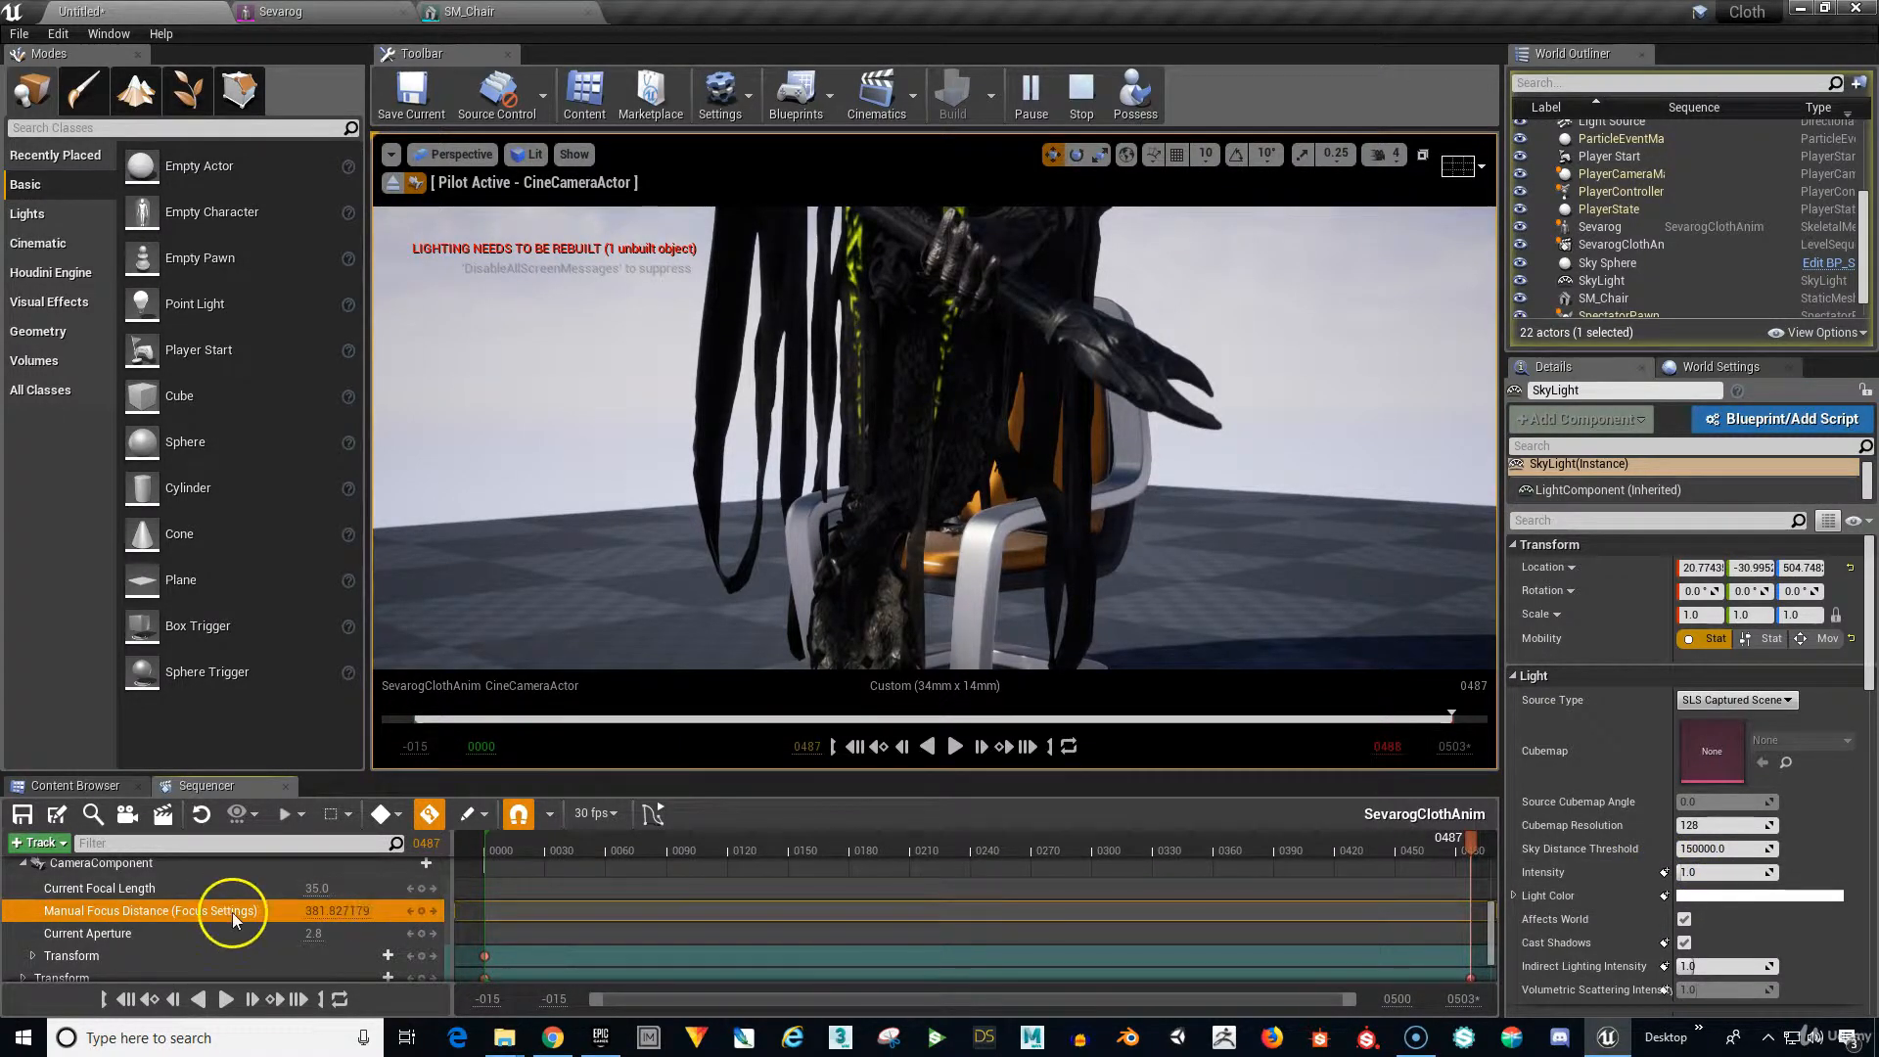
Eyedropper the chair seat from CineCameraActor's Details, setting end focus distance to 338.534546.
scroll(233, 913, up, 1)
click(206, 889)
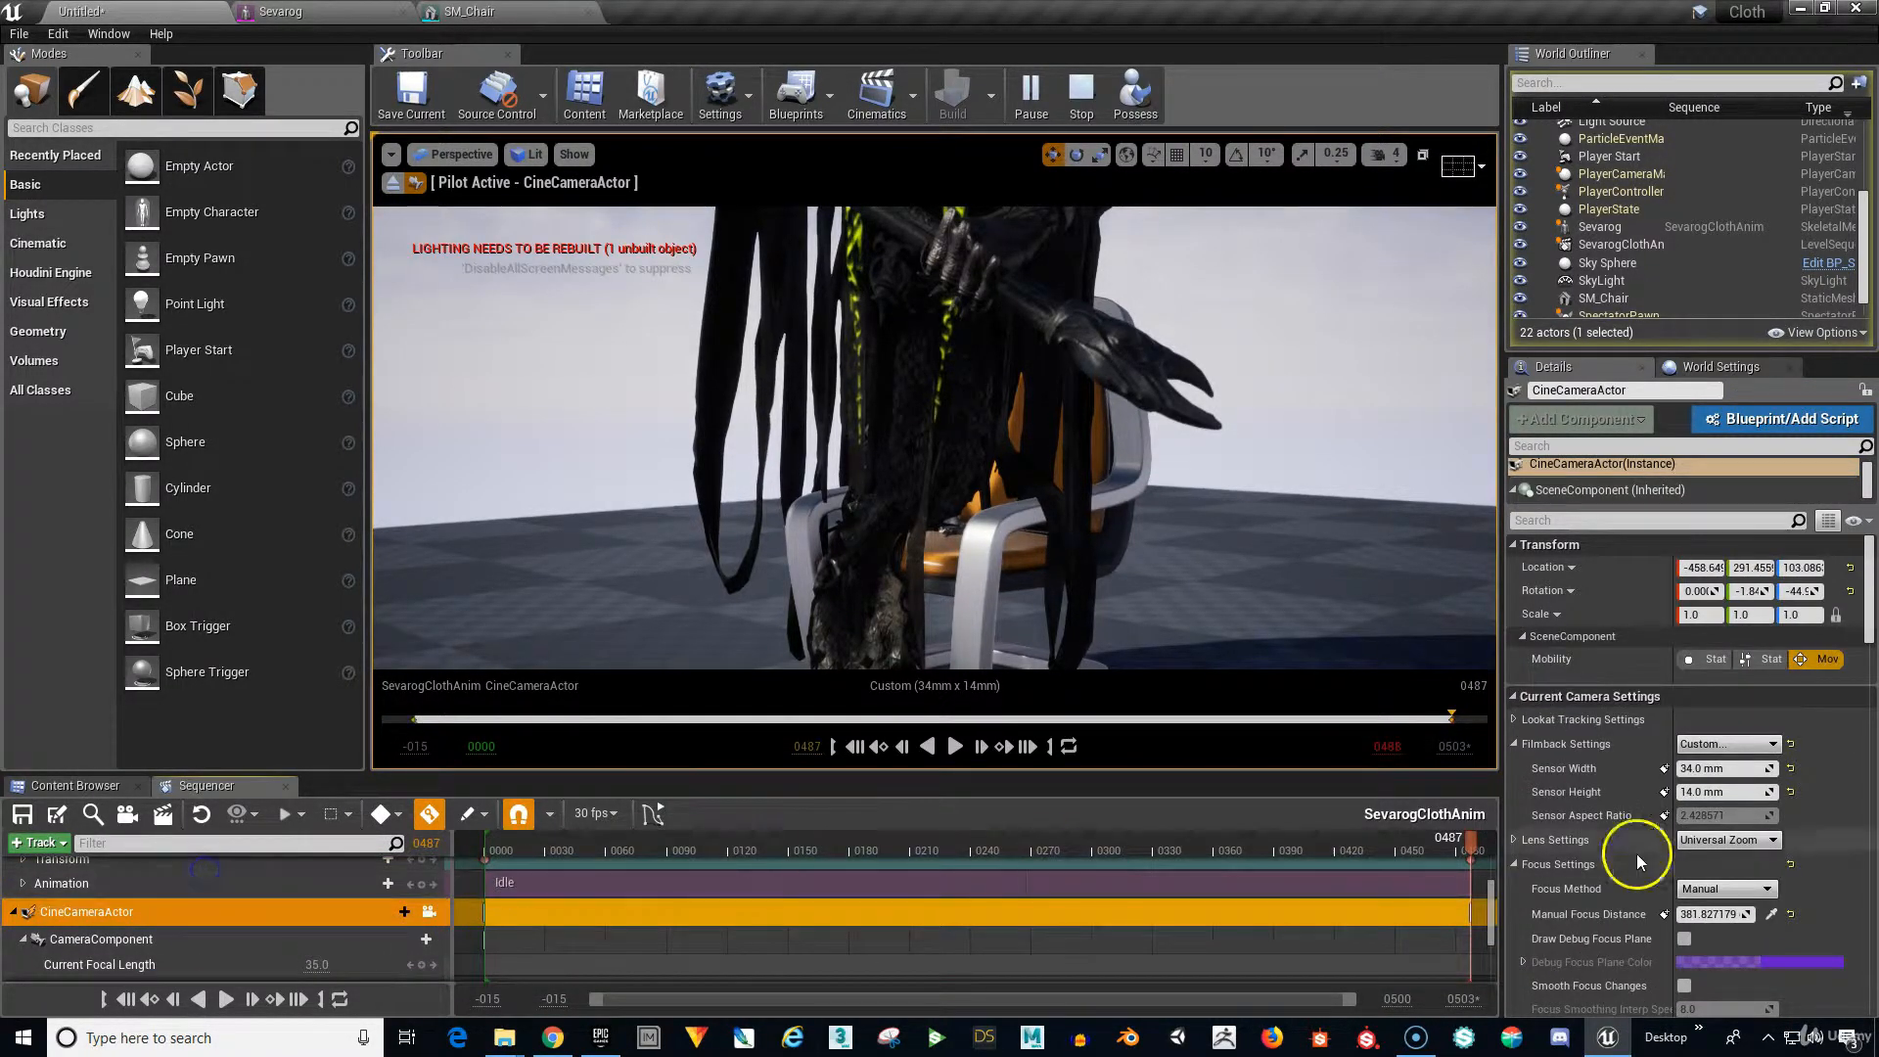
click(1772, 912)
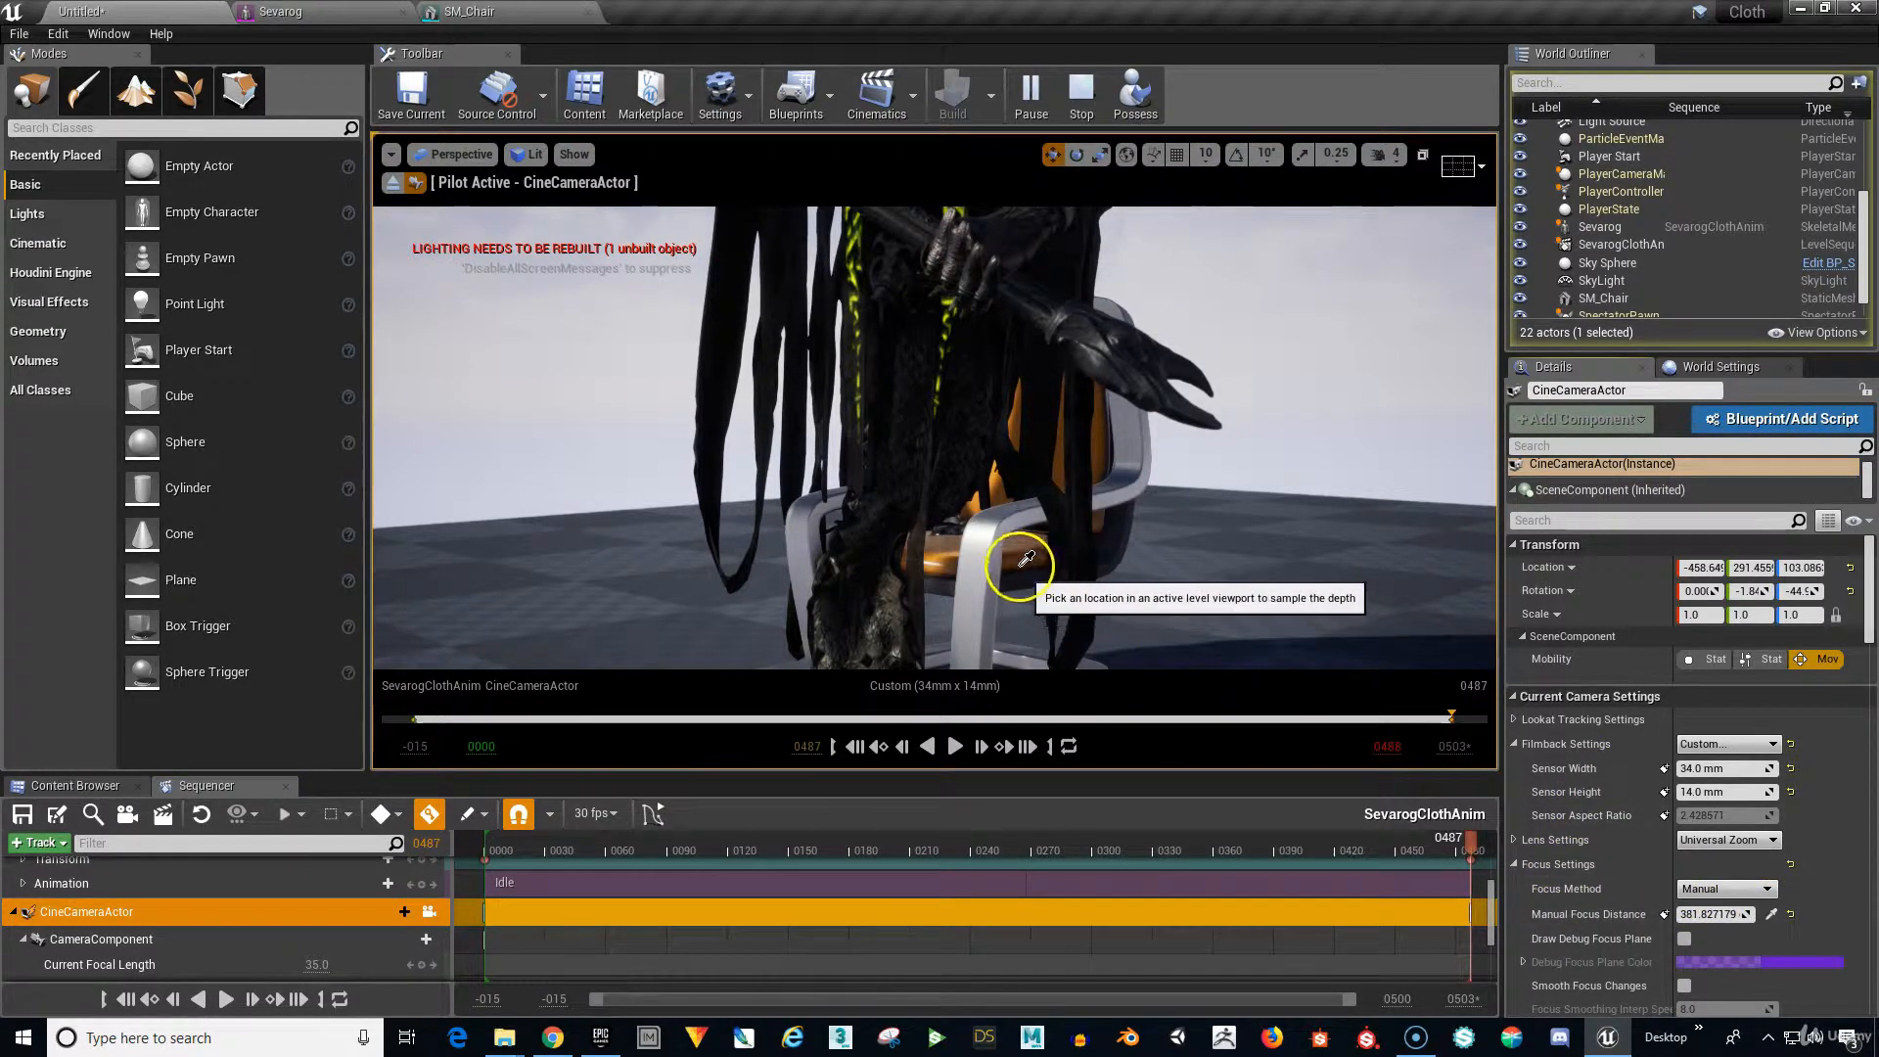
click(985, 559)
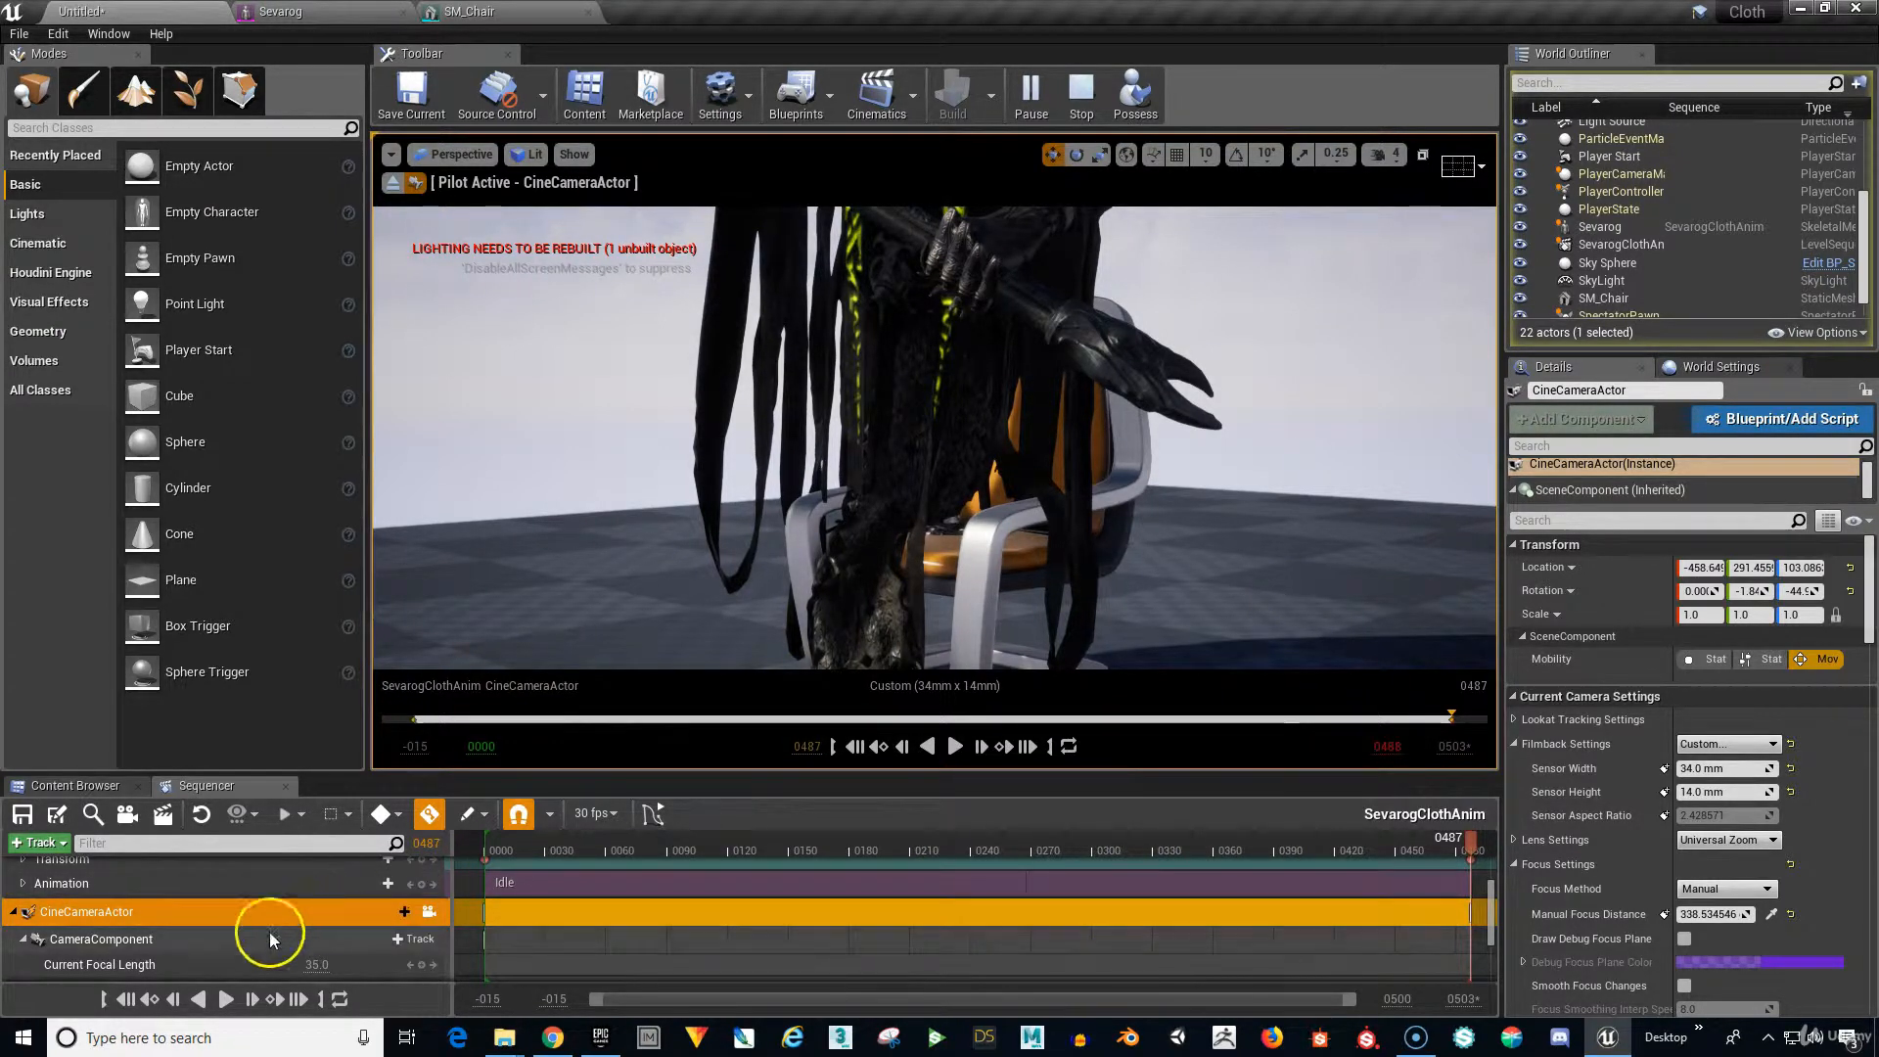
scroll(219, 930, down, 3)
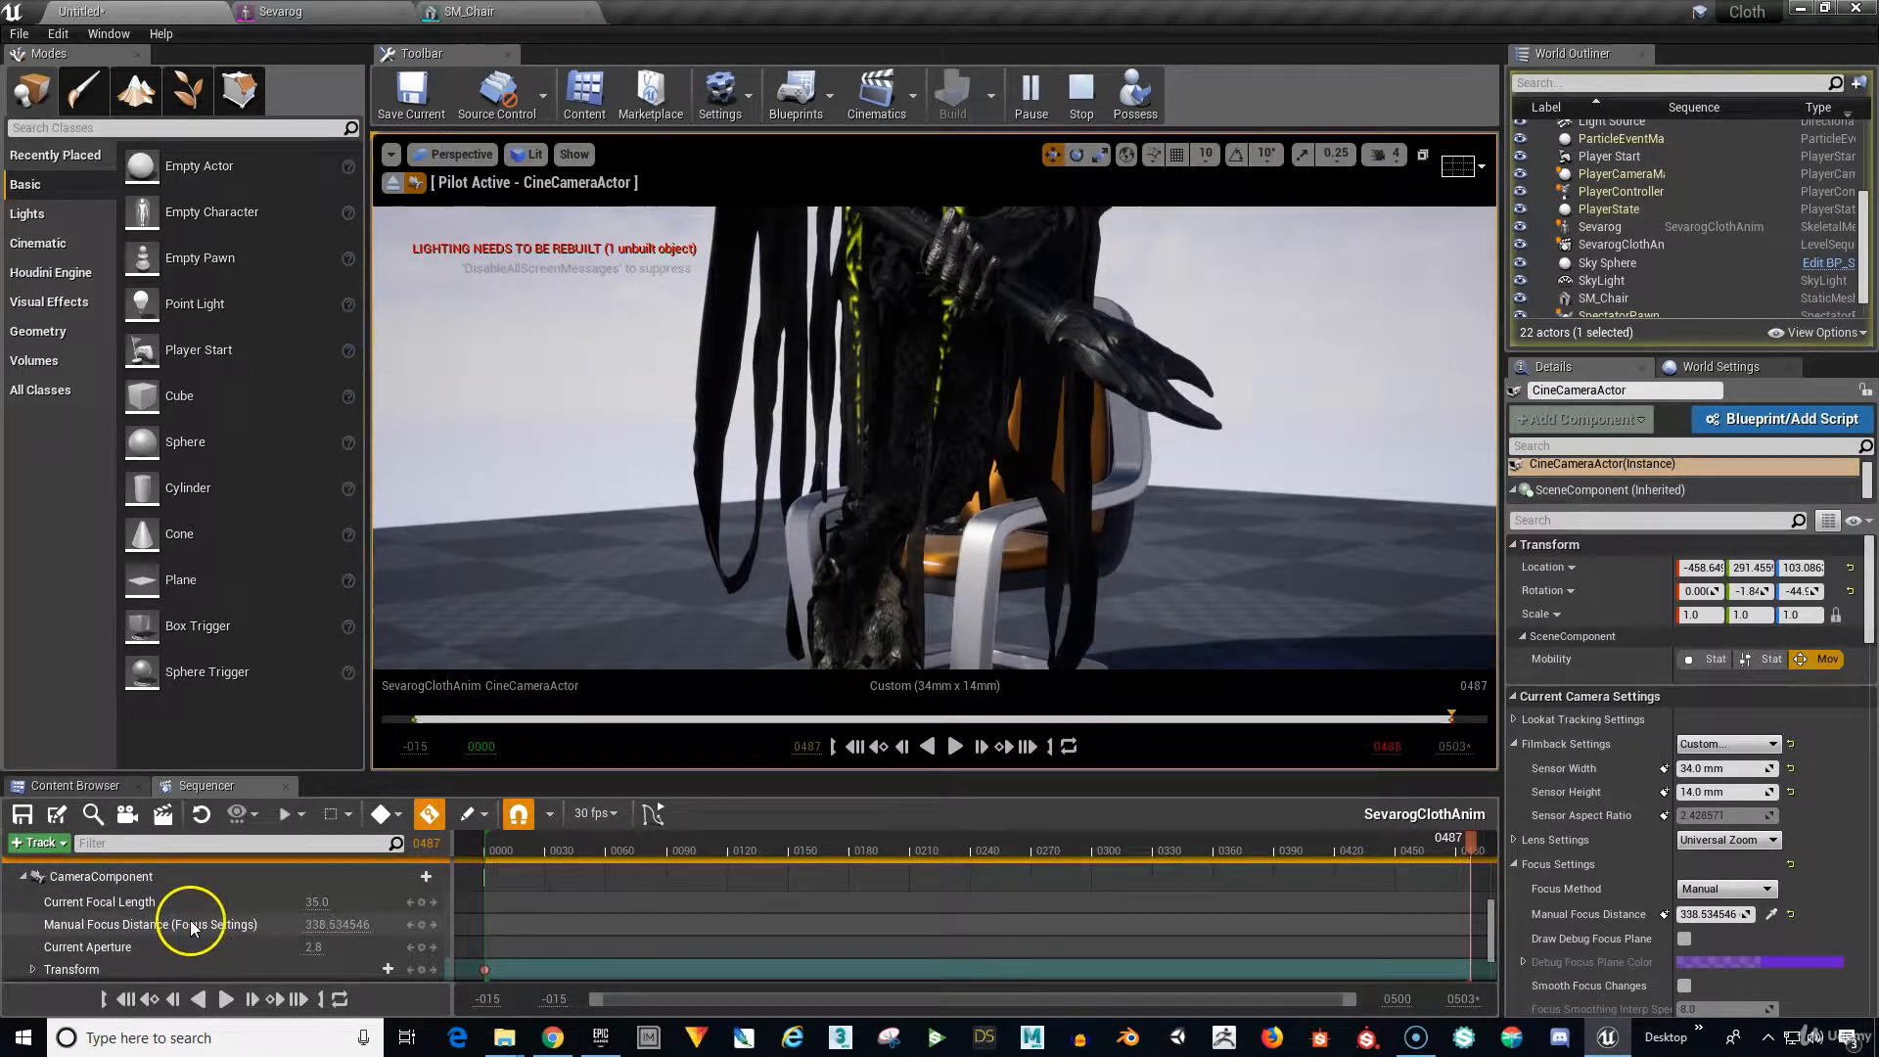
click(191, 925)
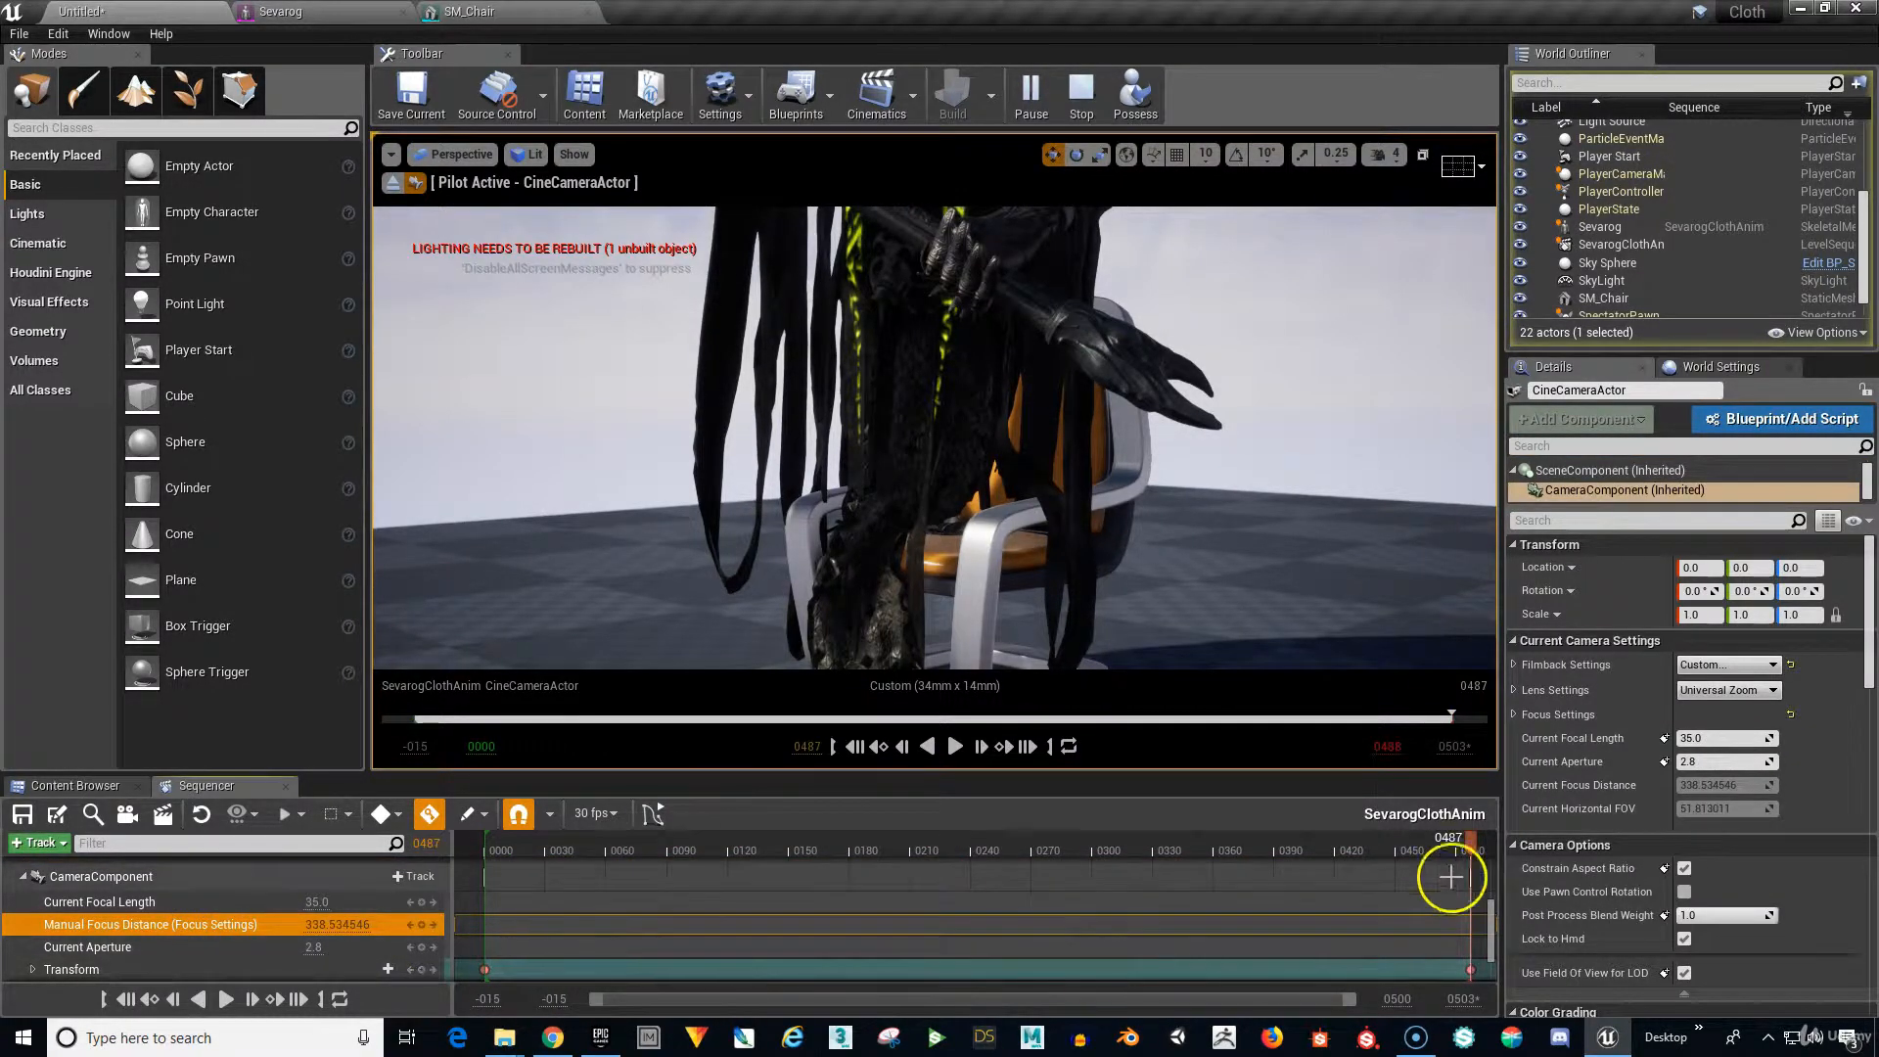
Key Manual Focus Distance 738.060852 at frame 0211, then rewind to frame 0000.
drag(1468, 844, 913, 901)
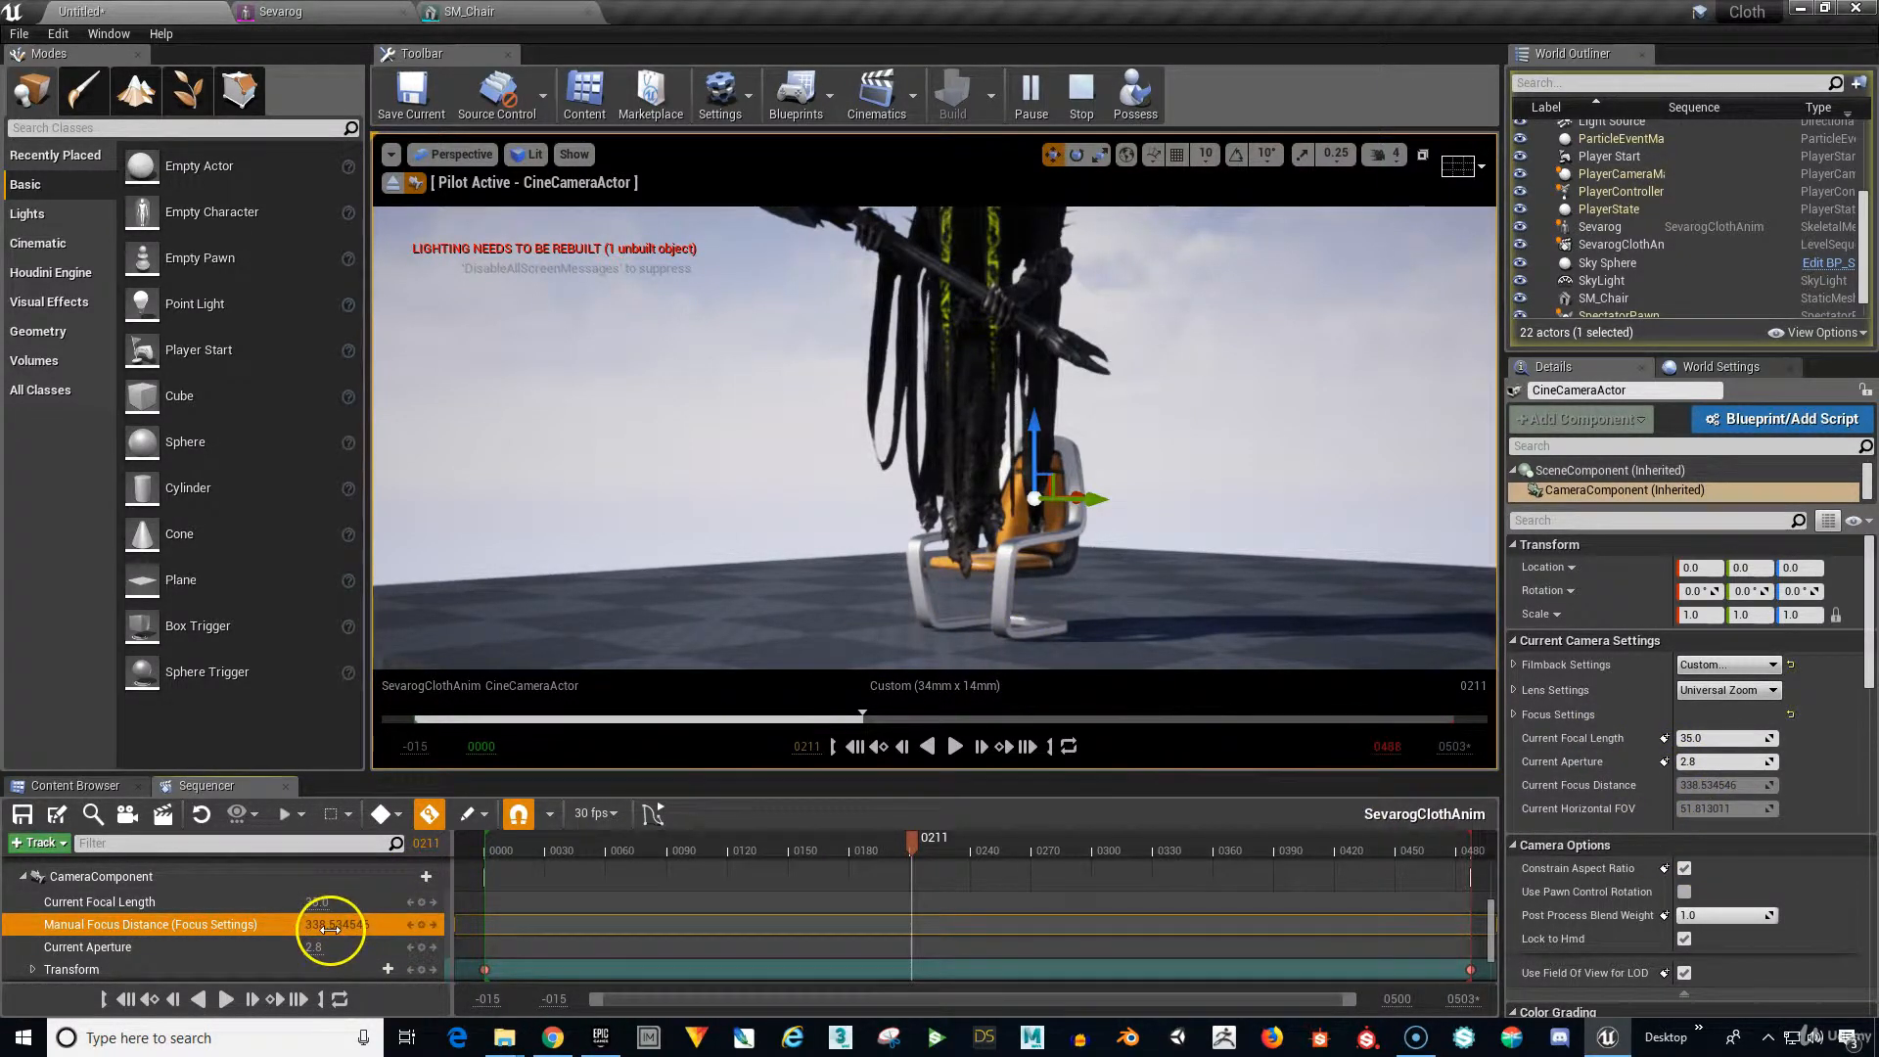
drag(386, 933, 532, 957)
drag(318, 958, 270, 982)
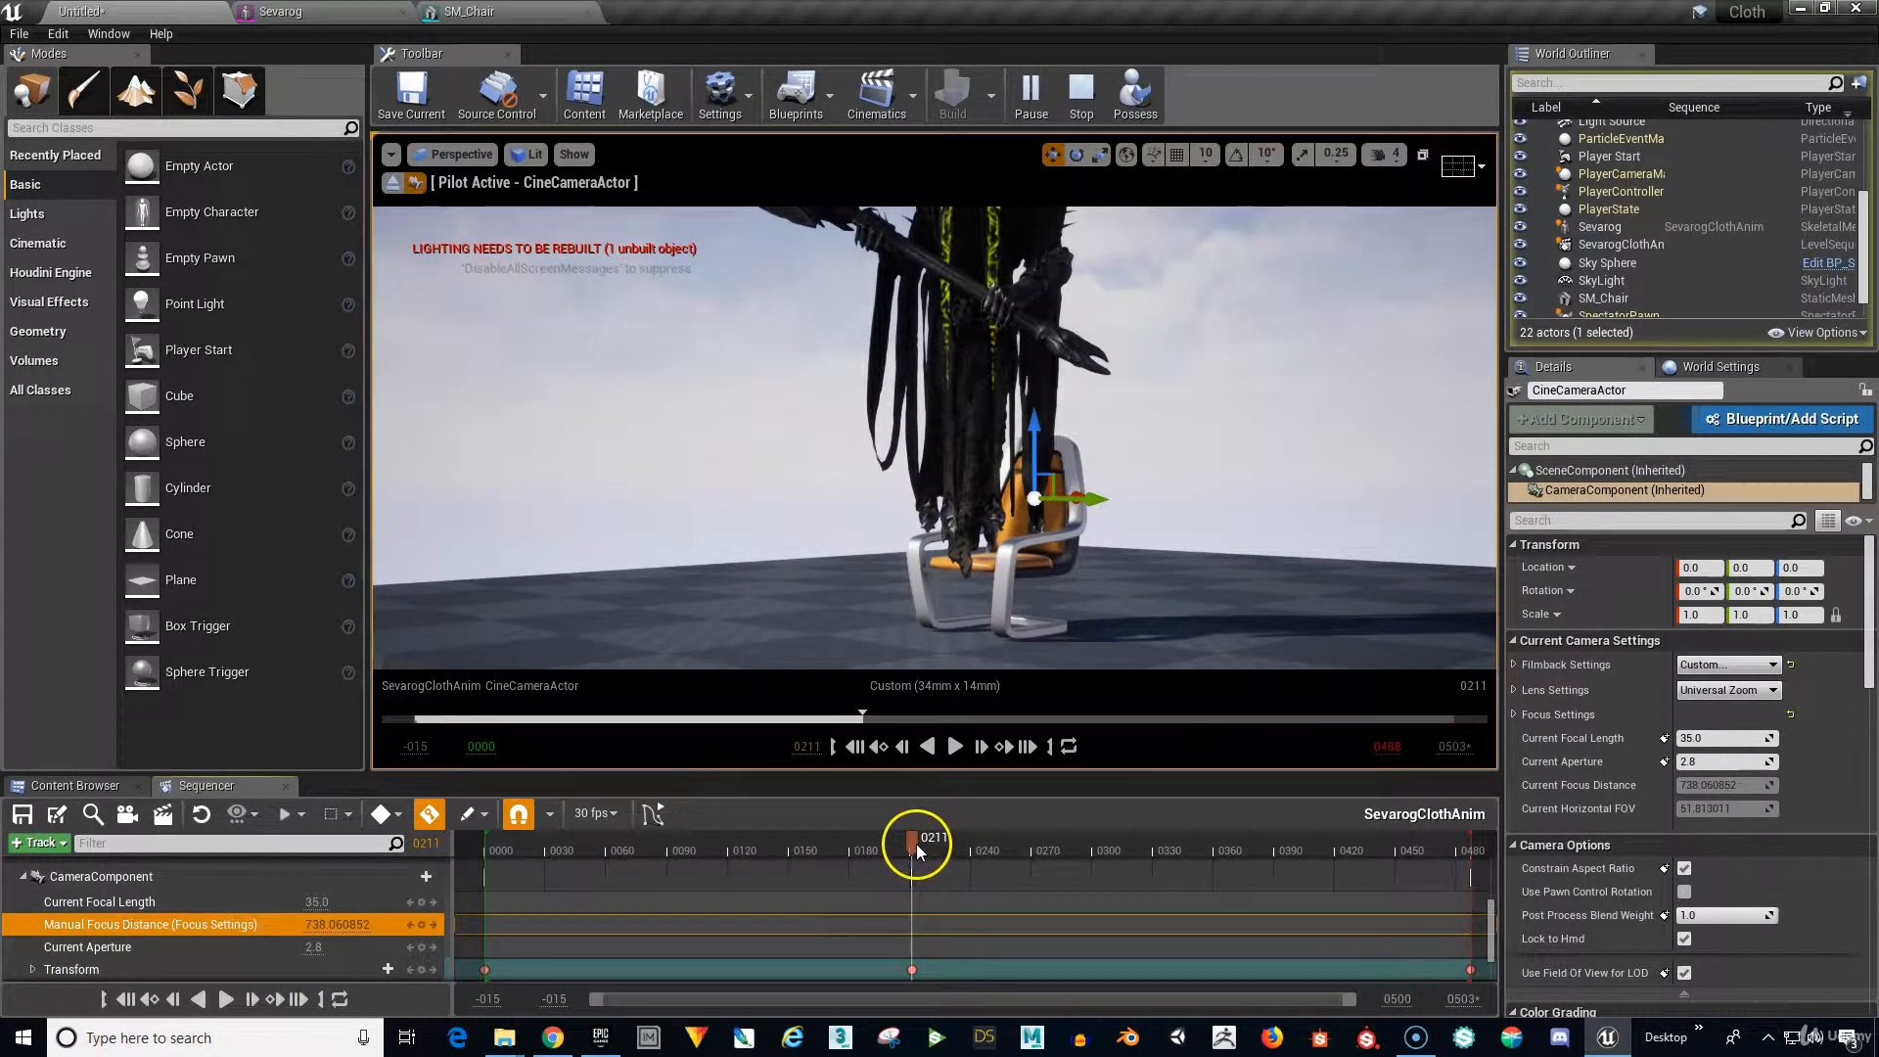
drag(916, 844, 591, 919)
click(854, 747)
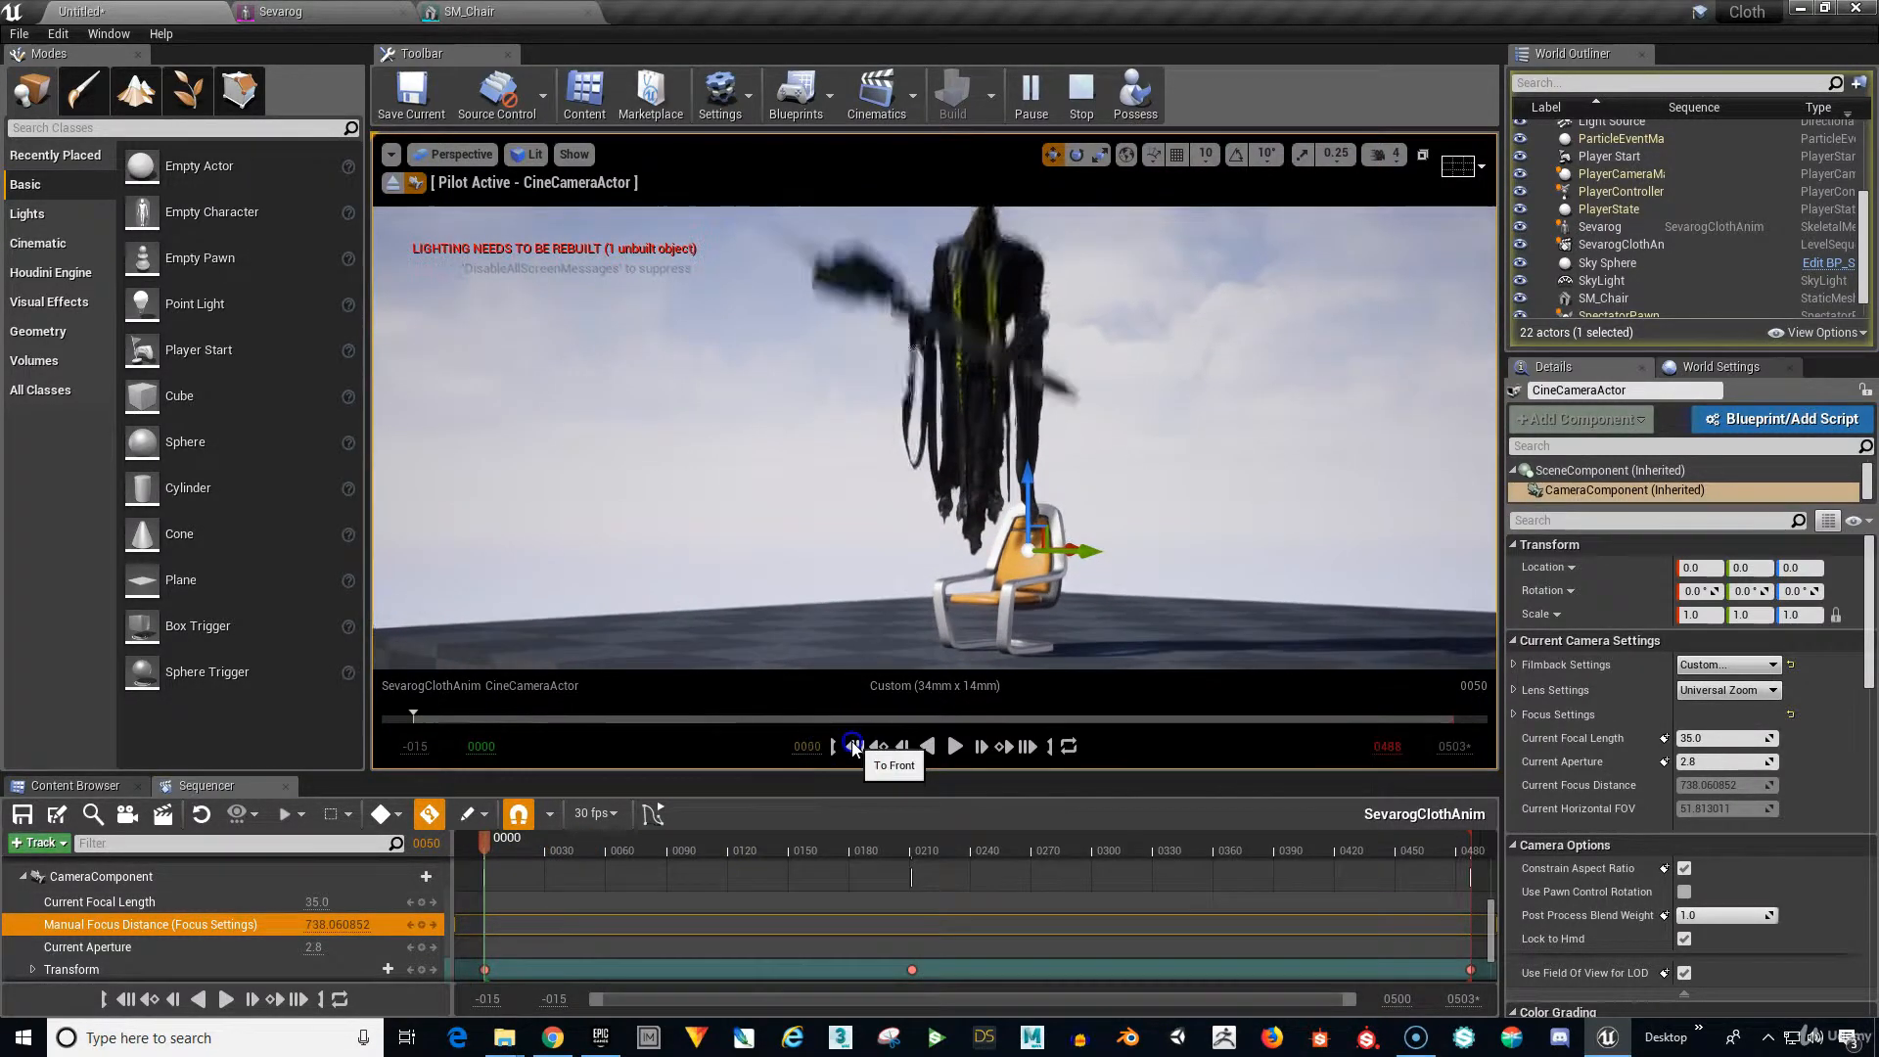
Play and pause the focus-pull preview, stop simulating, and rewind SevarogClothAnim to frame 0000.
click(955, 747)
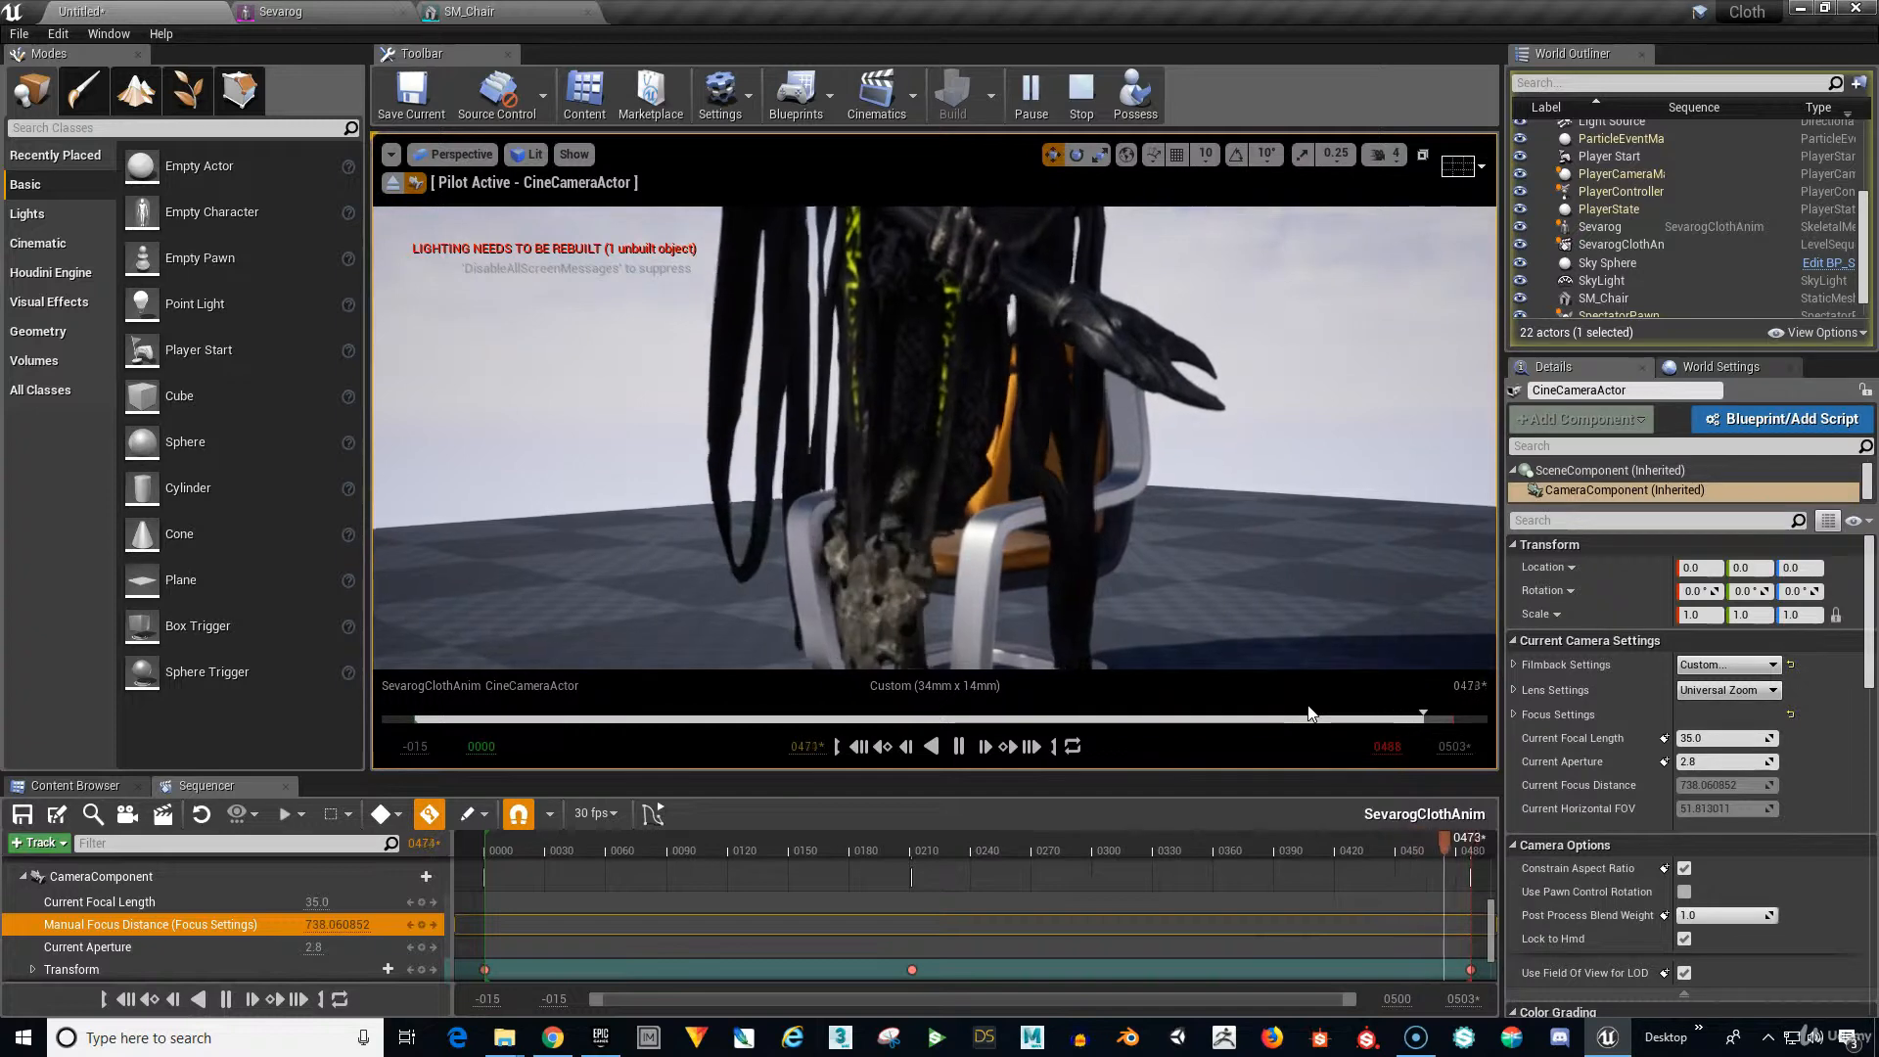
click(962, 746)
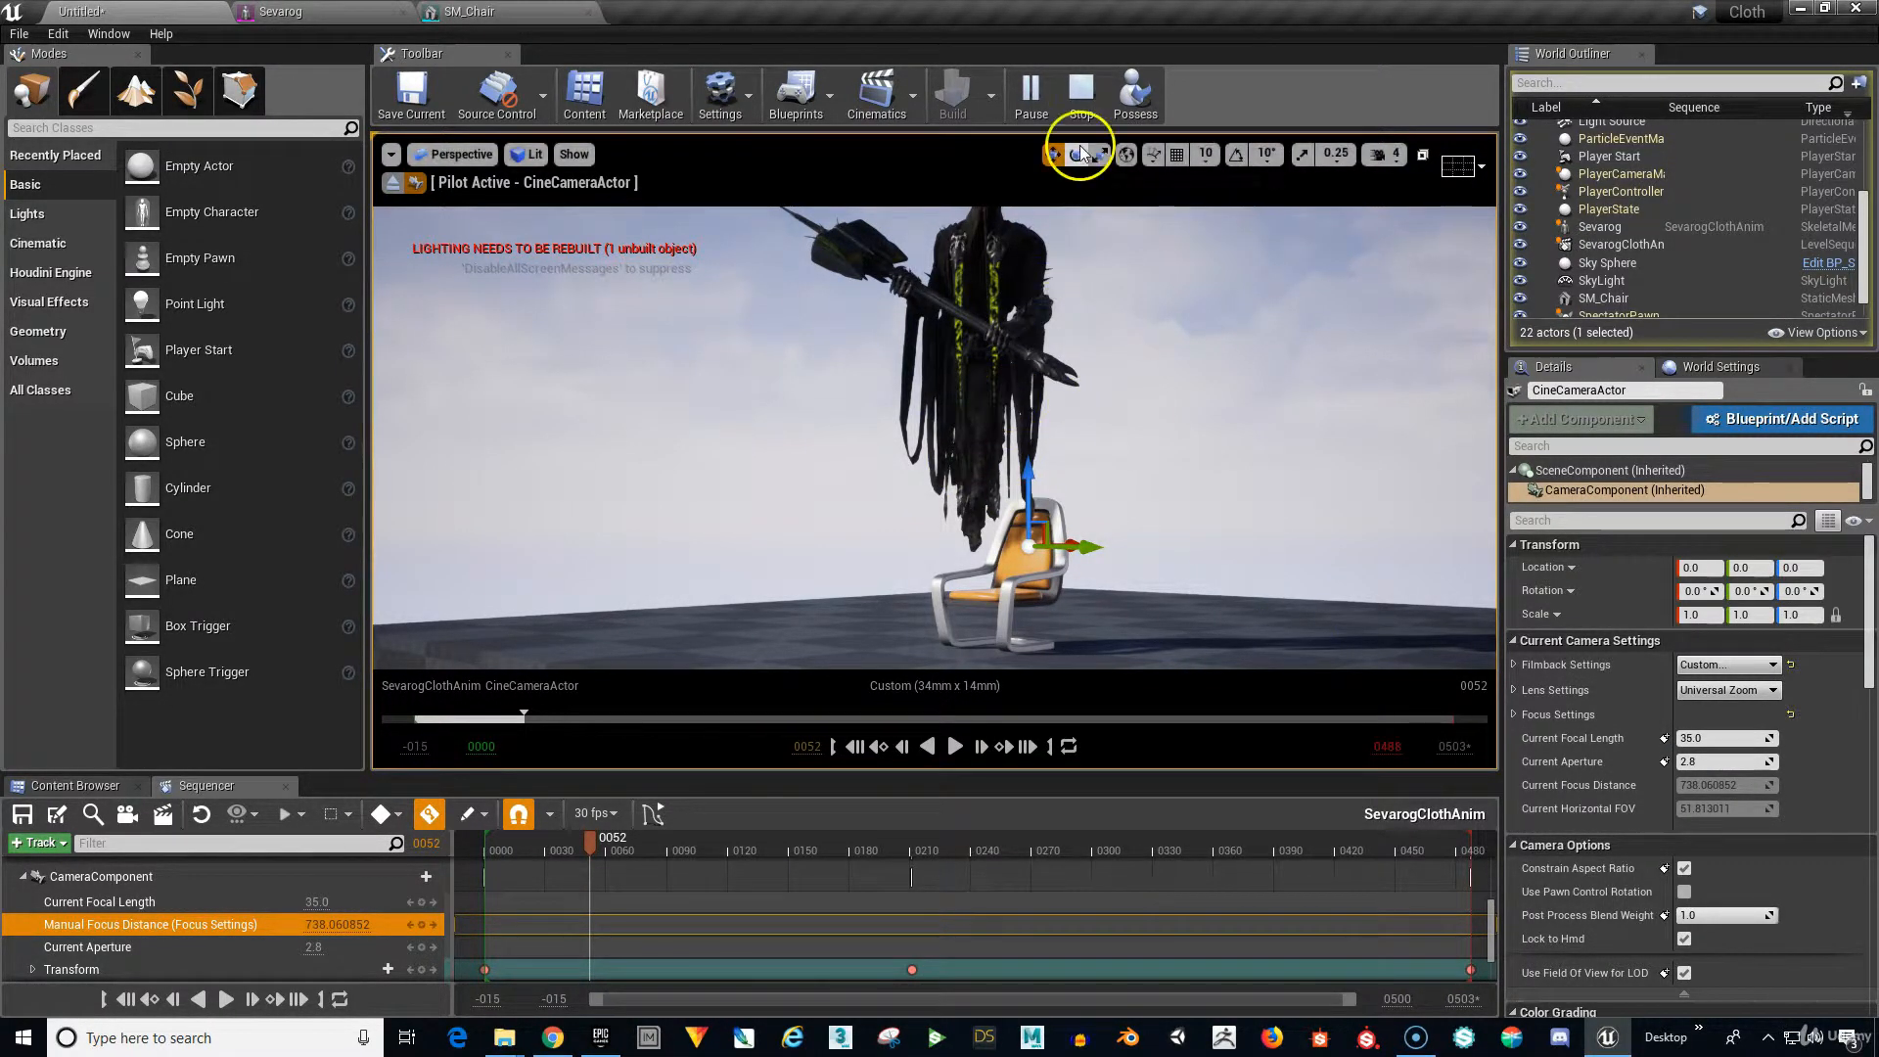
click(1082, 95)
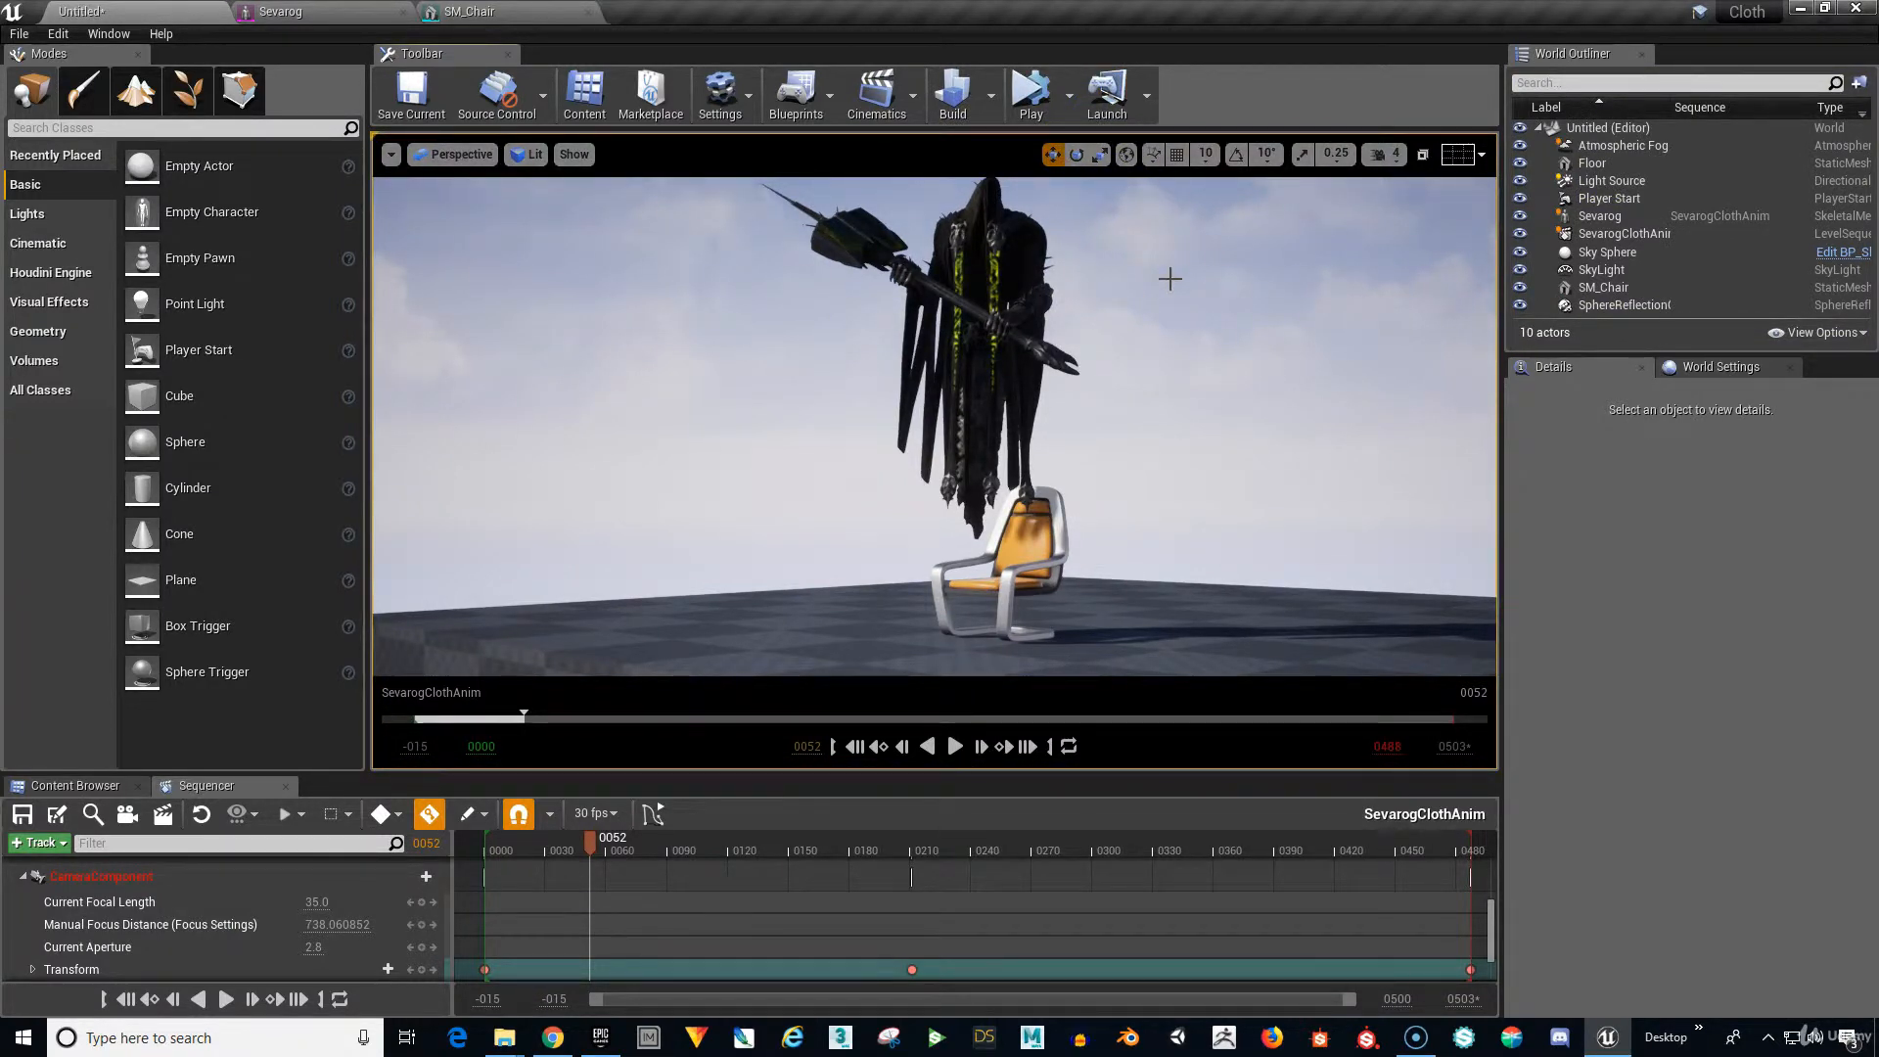
click(1162, 308)
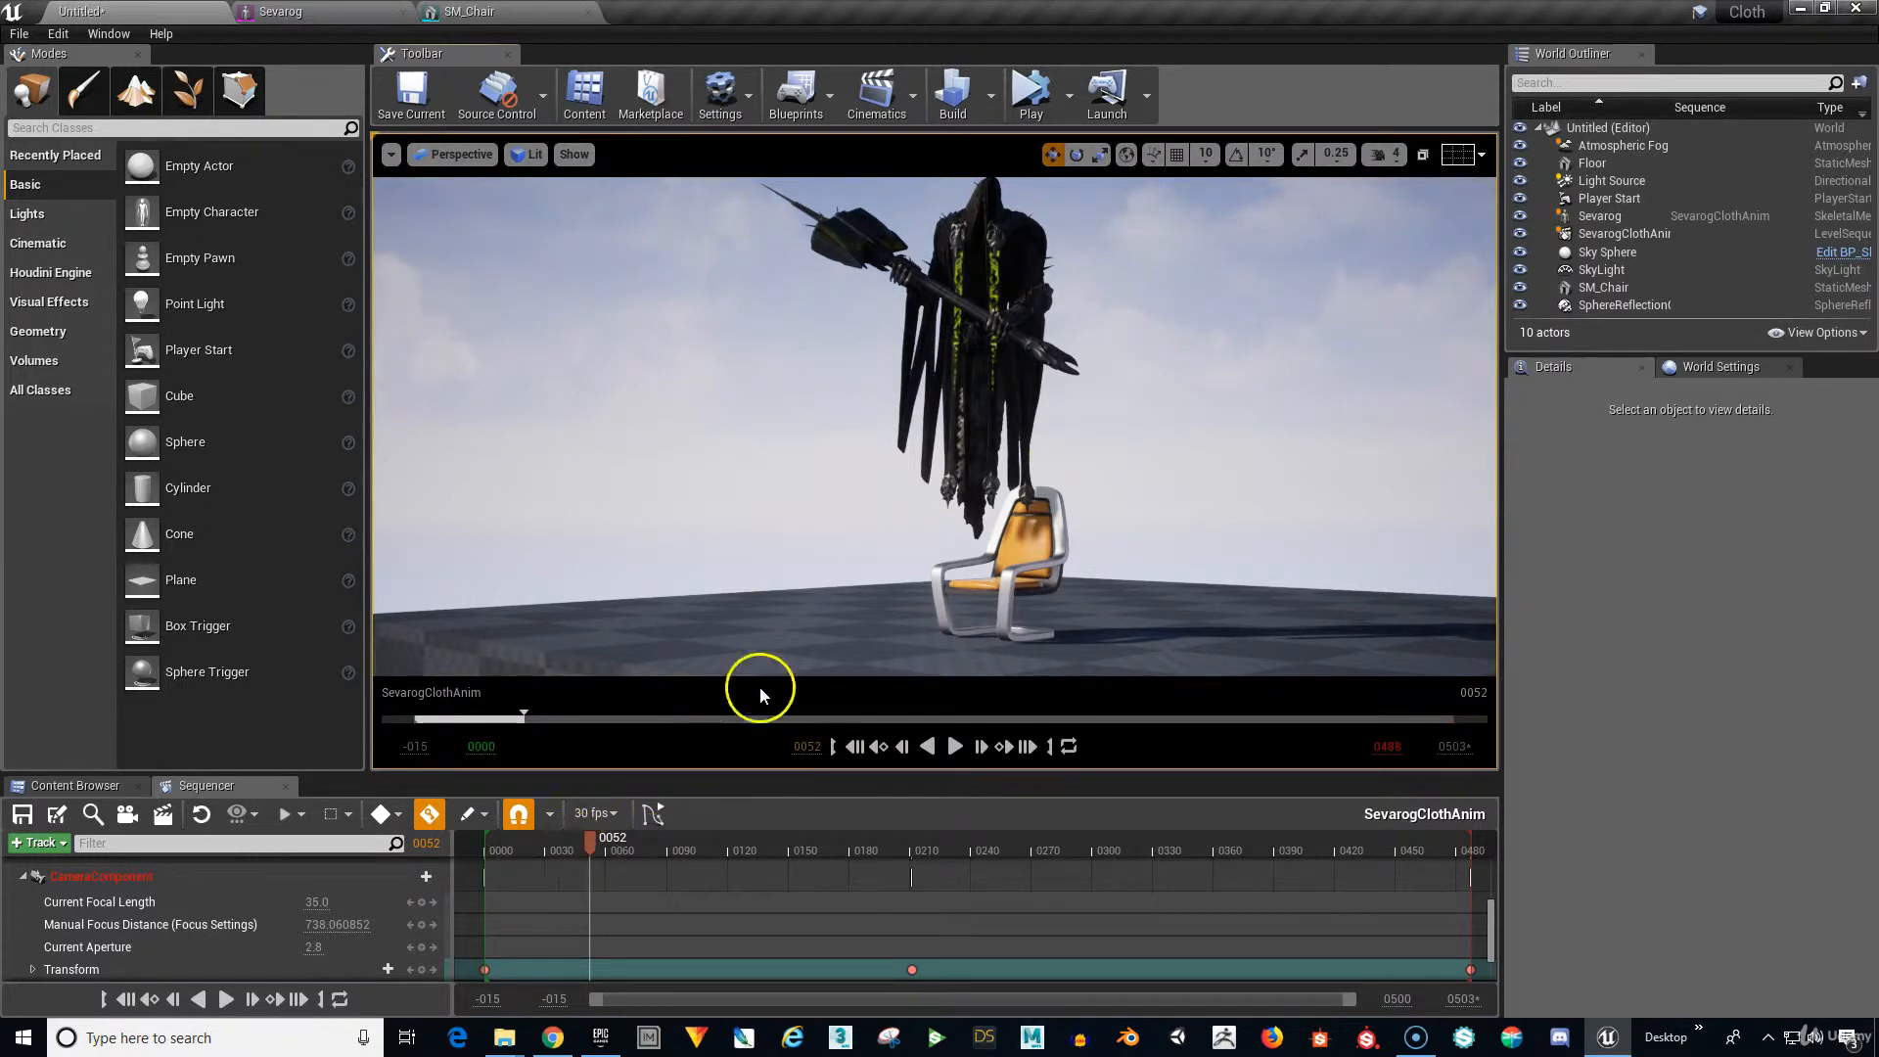
mouse_move(587, 842)
mouse_down()
mouse_move(537, 847)
mouse_move(571, 861)
mouse_up()
click(852, 747)
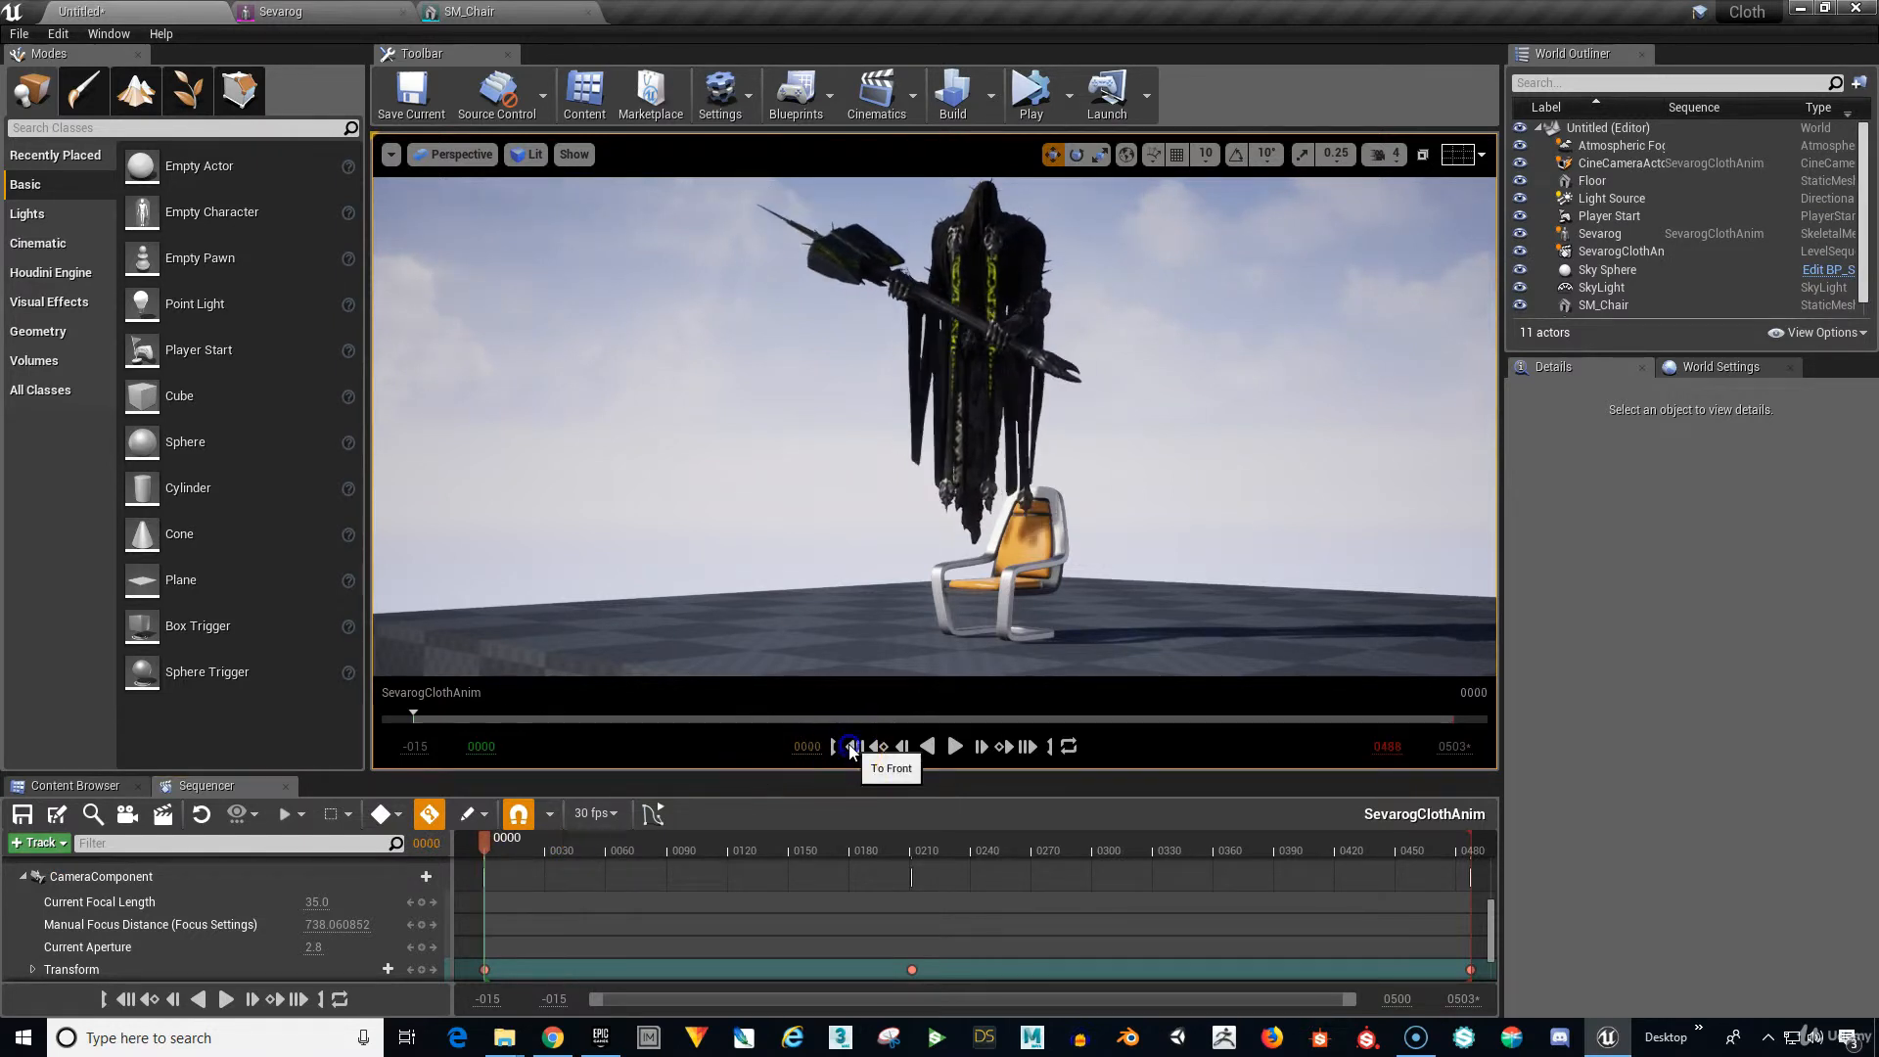